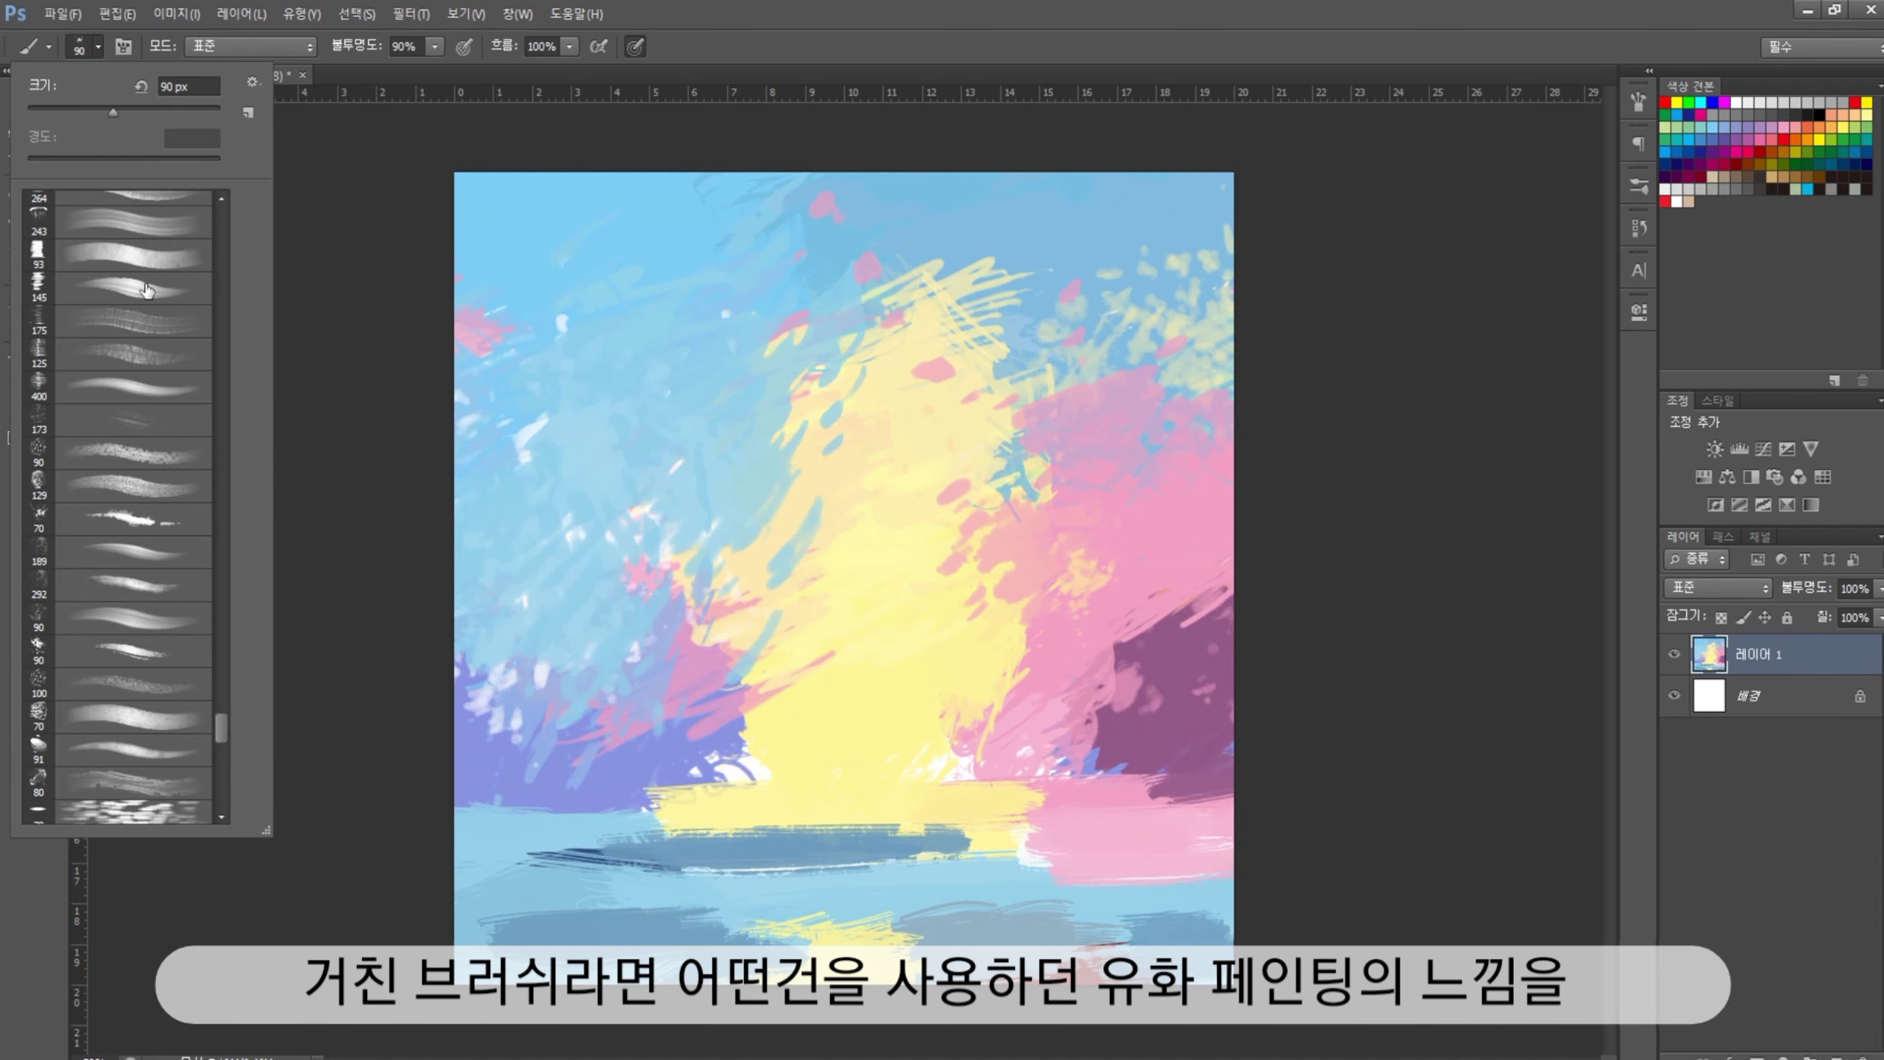
Choose the textured bristle brush preset, sized around 100 px
double_click(133, 682)
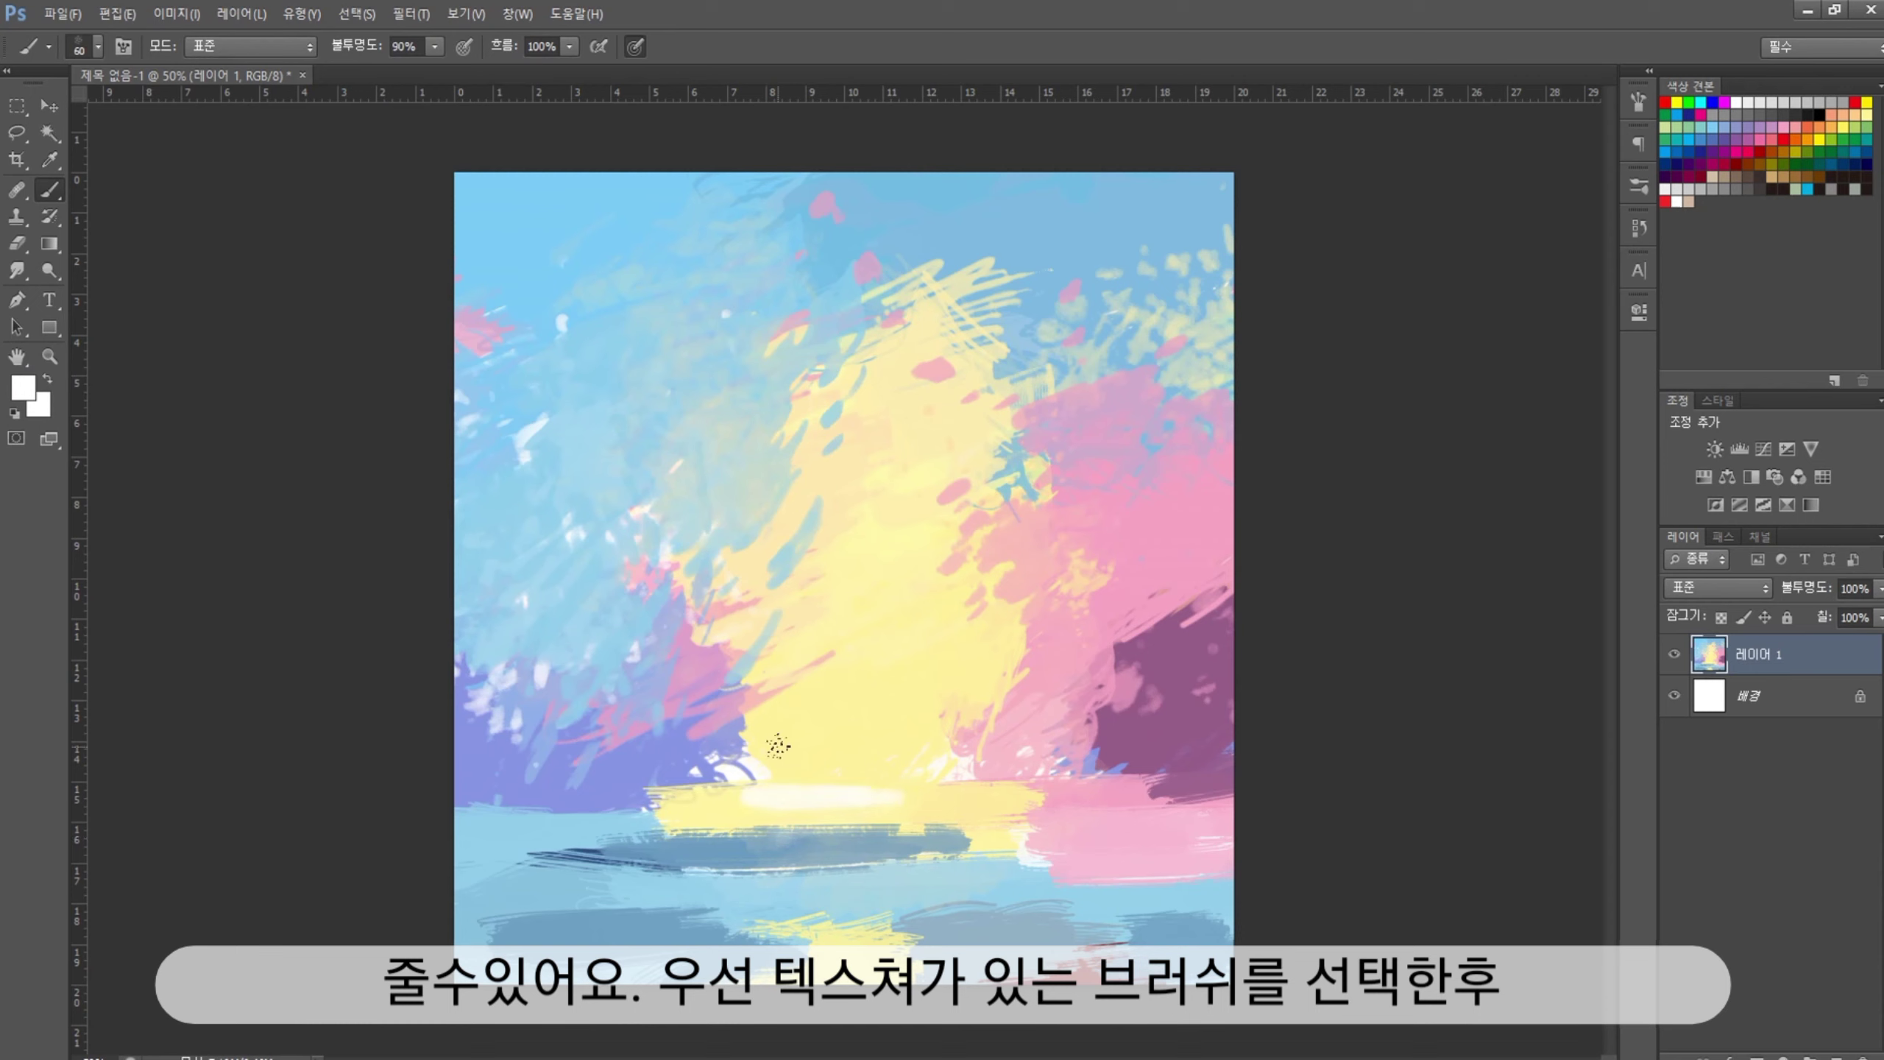
Paint white texture at lower left and pink-purple texture over the right clouds
left_click_drag(777, 744, 652, 854)
left_click(1053, 482, "alt")
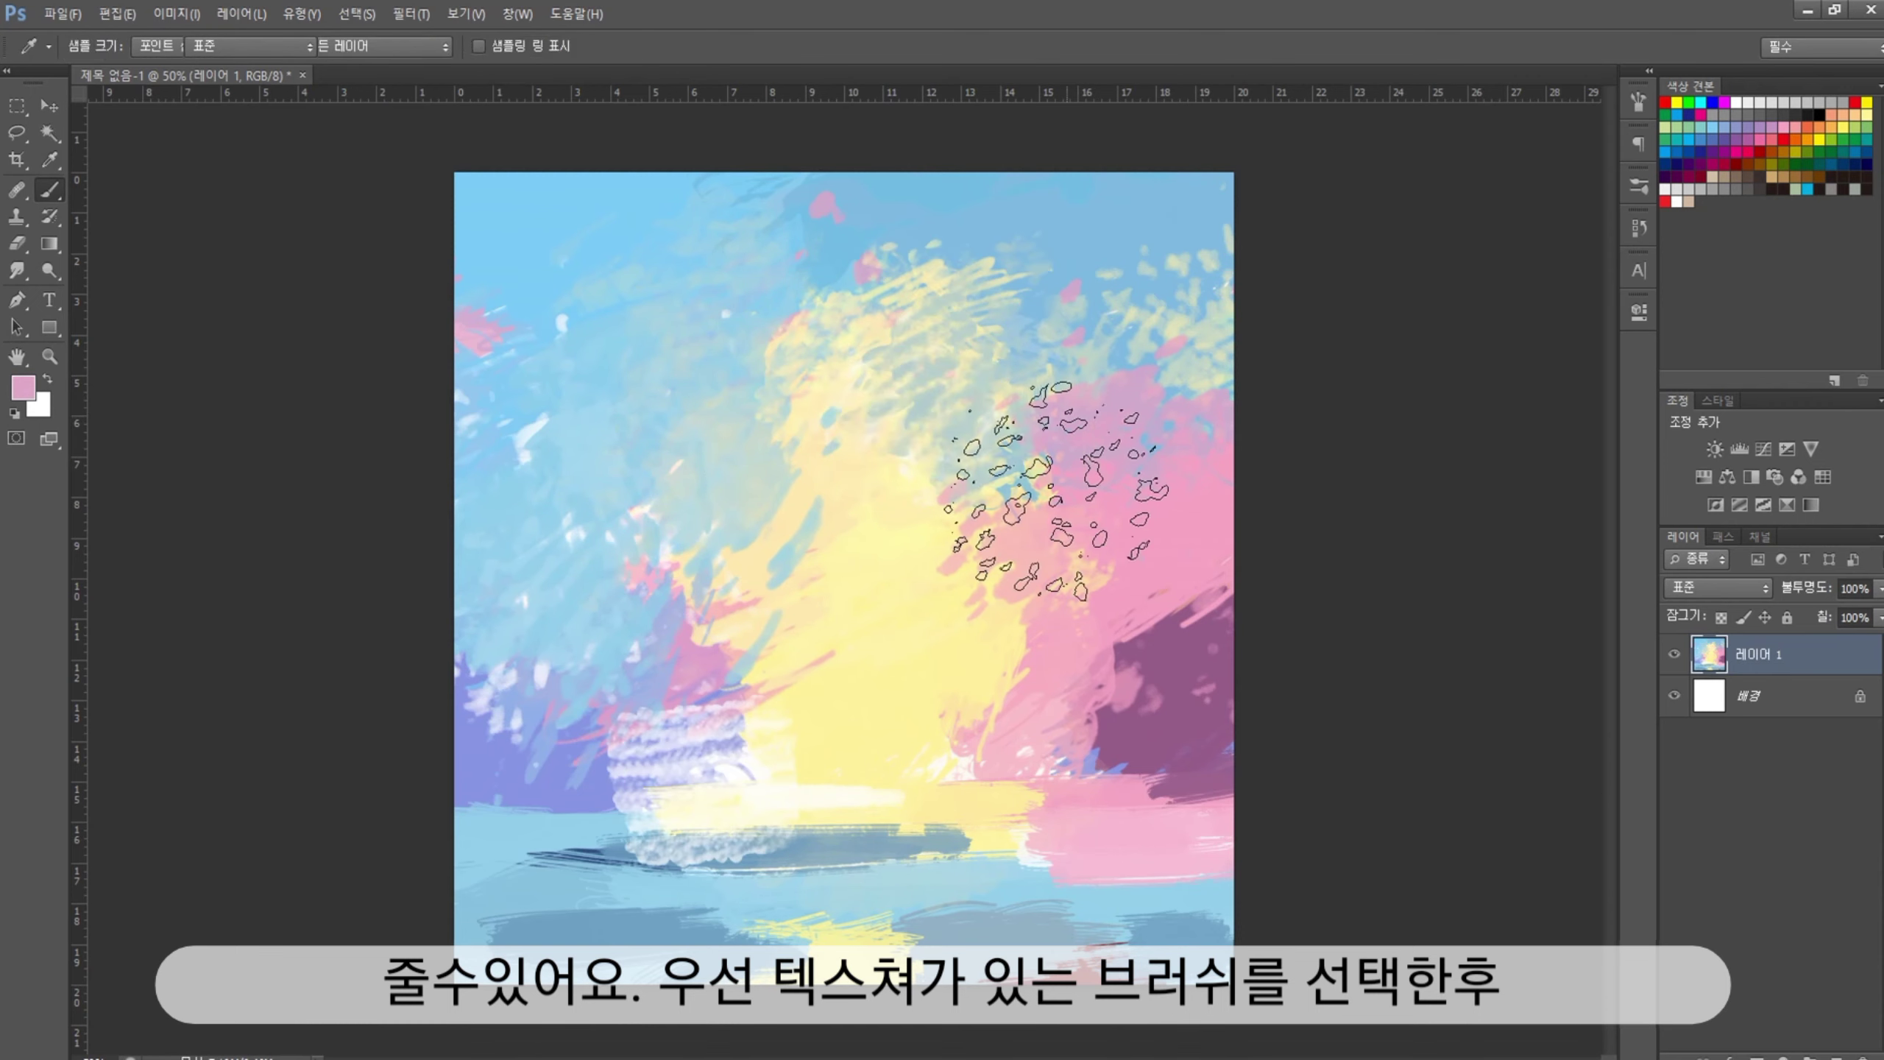
left_click_drag(1053, 482, 1187, 704)
left_click_drag(1186, 496, 1178, 400)
Layer blue-lavender strokes over the lower left and dark blue along the bottom water
left_click(726, 238, "alt")
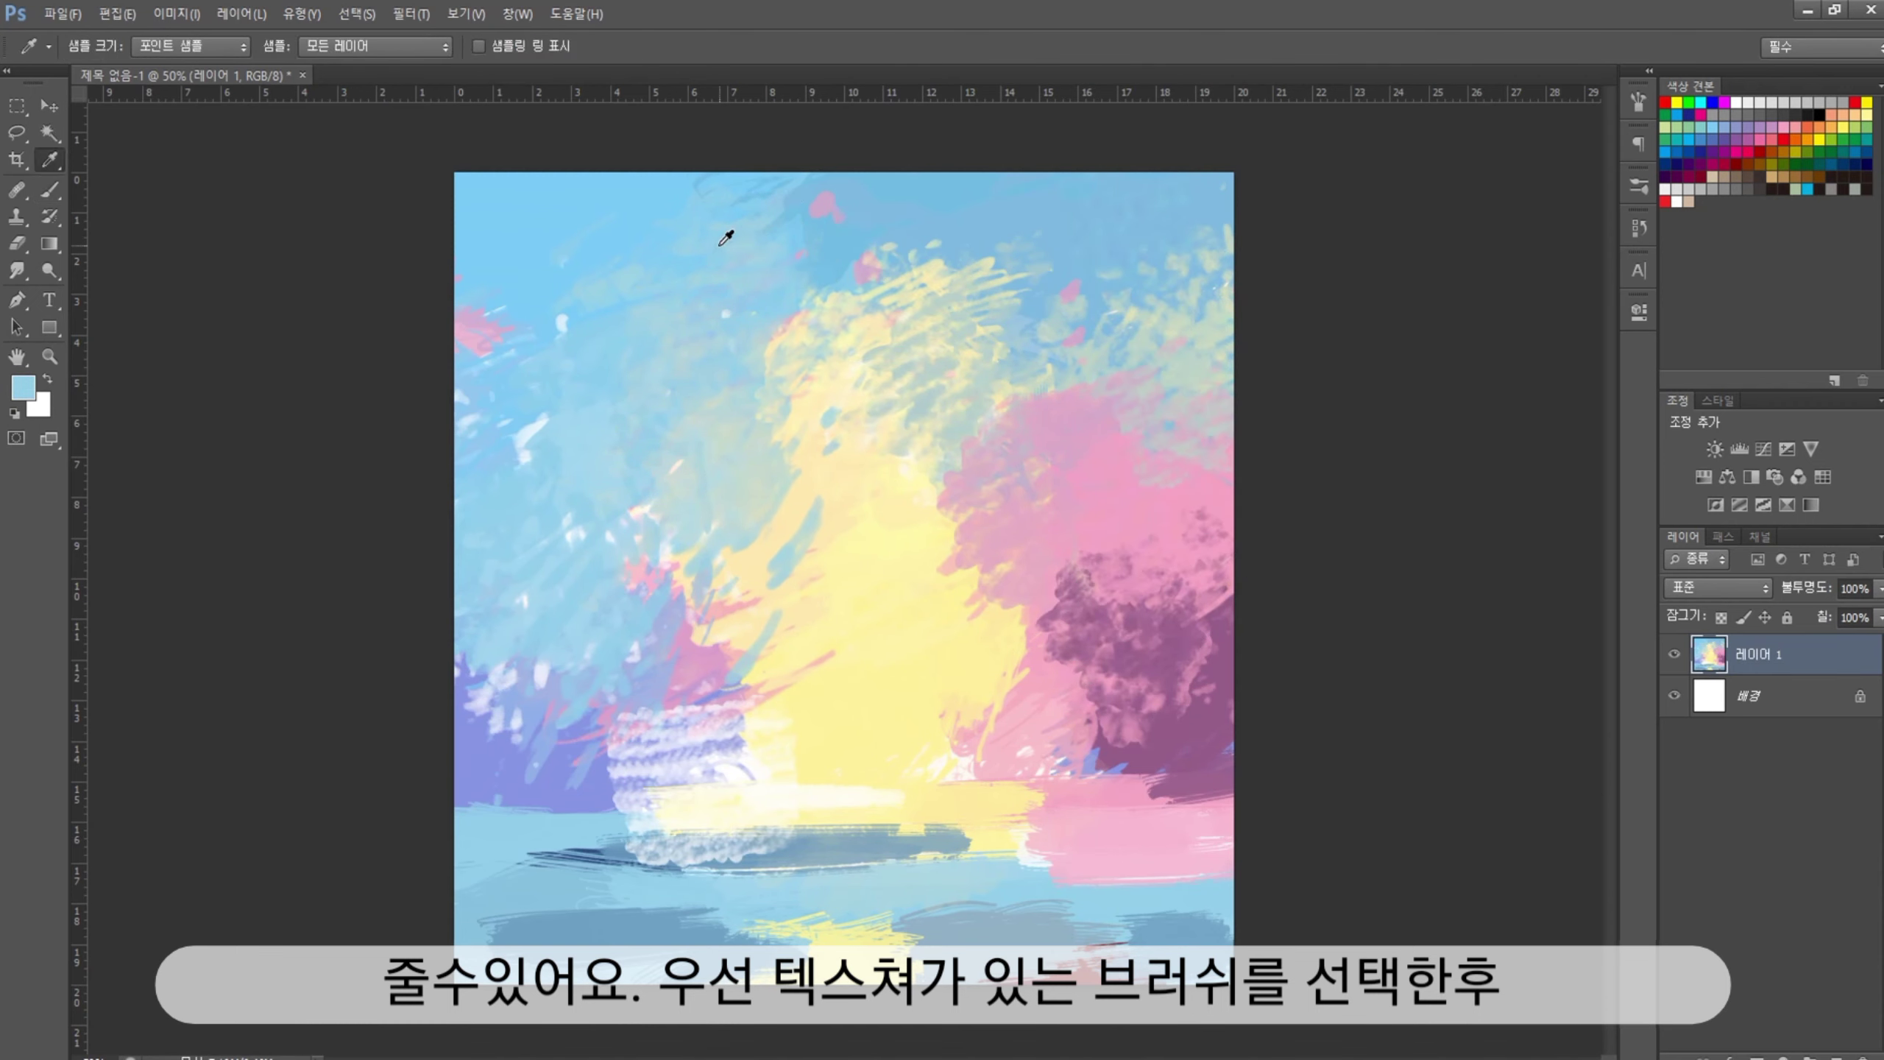
left_click_drag(757, 547, 653, 779)
left_click(504, 713, "alt")
left_click_drag(504, 673, 486, 594)
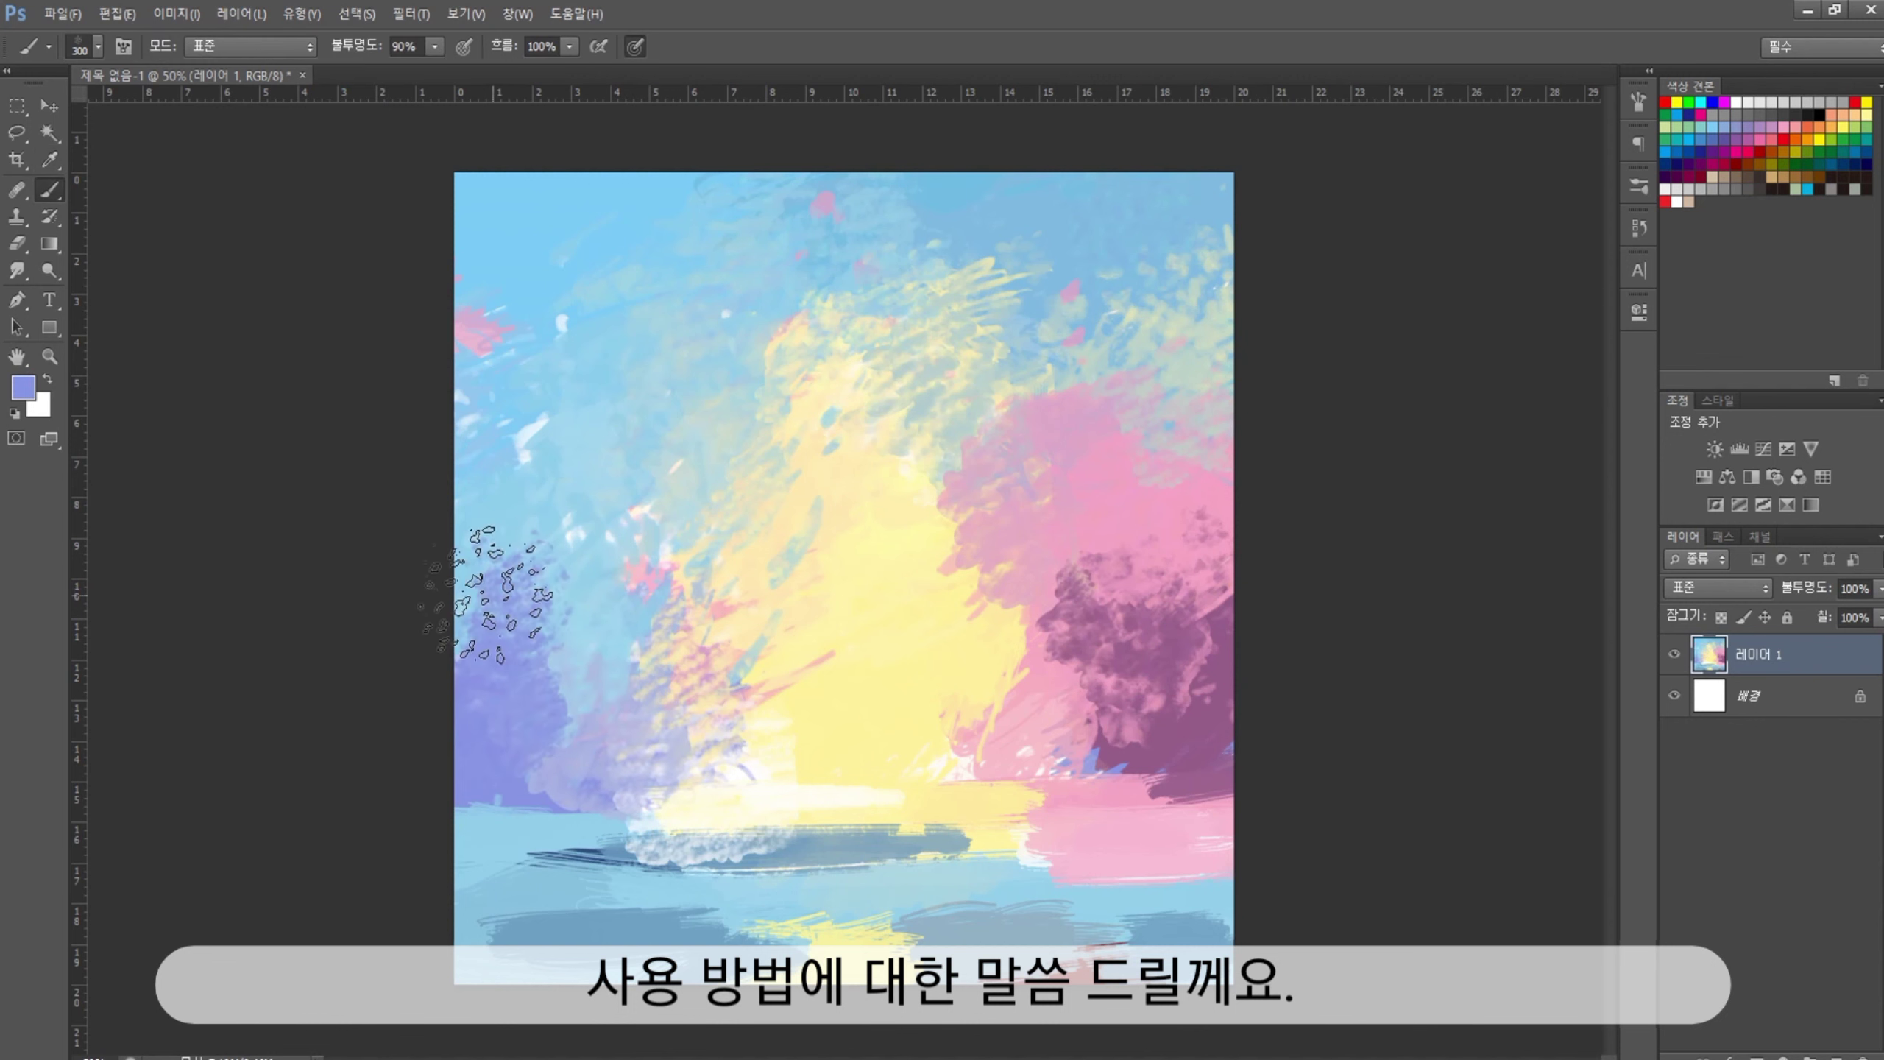
left_click(482, 861, "alt")
left_click_drag(596, 837, 712, 869)
Add dark purple strokes across the water, then light pink over them at lower right
left_click(519, 853, "alt")
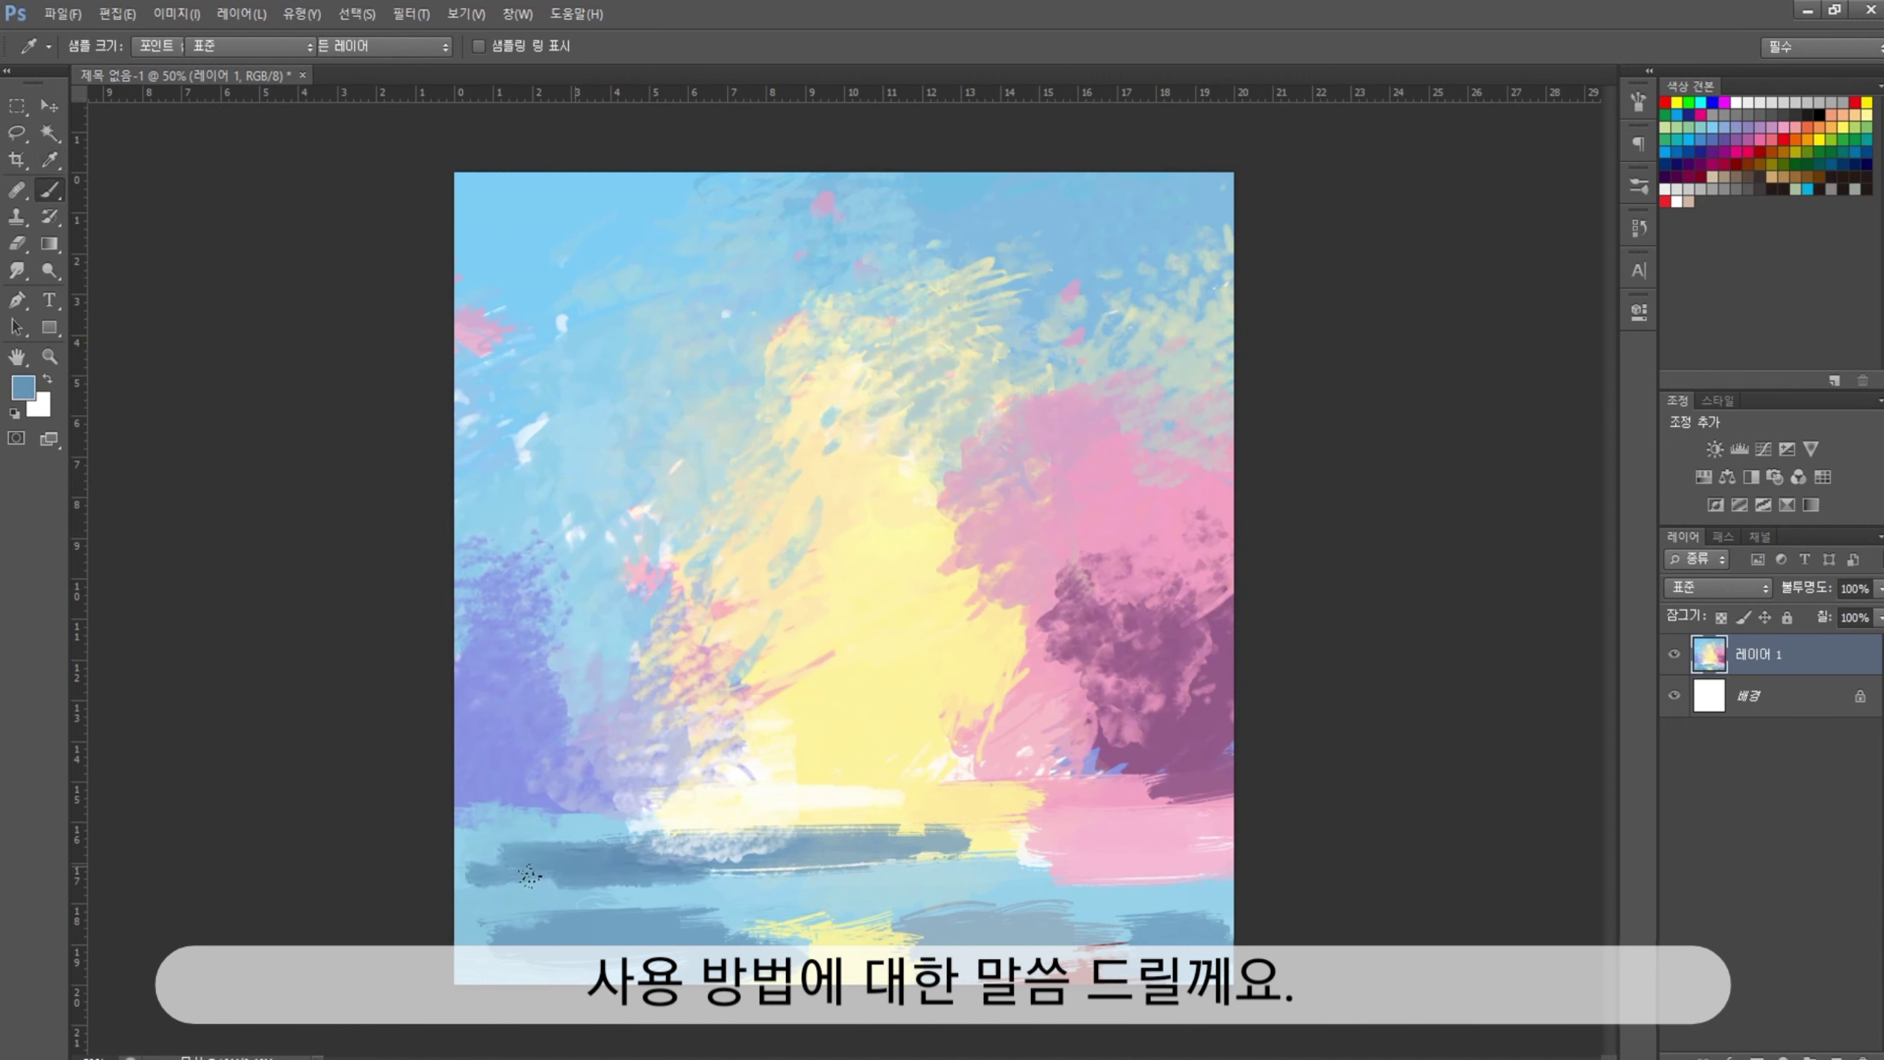
left_click_drag(577, 883, 845, 875)
left_click_drag(1015, 780, 1162, 771)
left_click_drag(1060, 805, 1209, 794)
left_click(968, 764, "alt")
left_click_drag(1024, 772, 1216, 741)
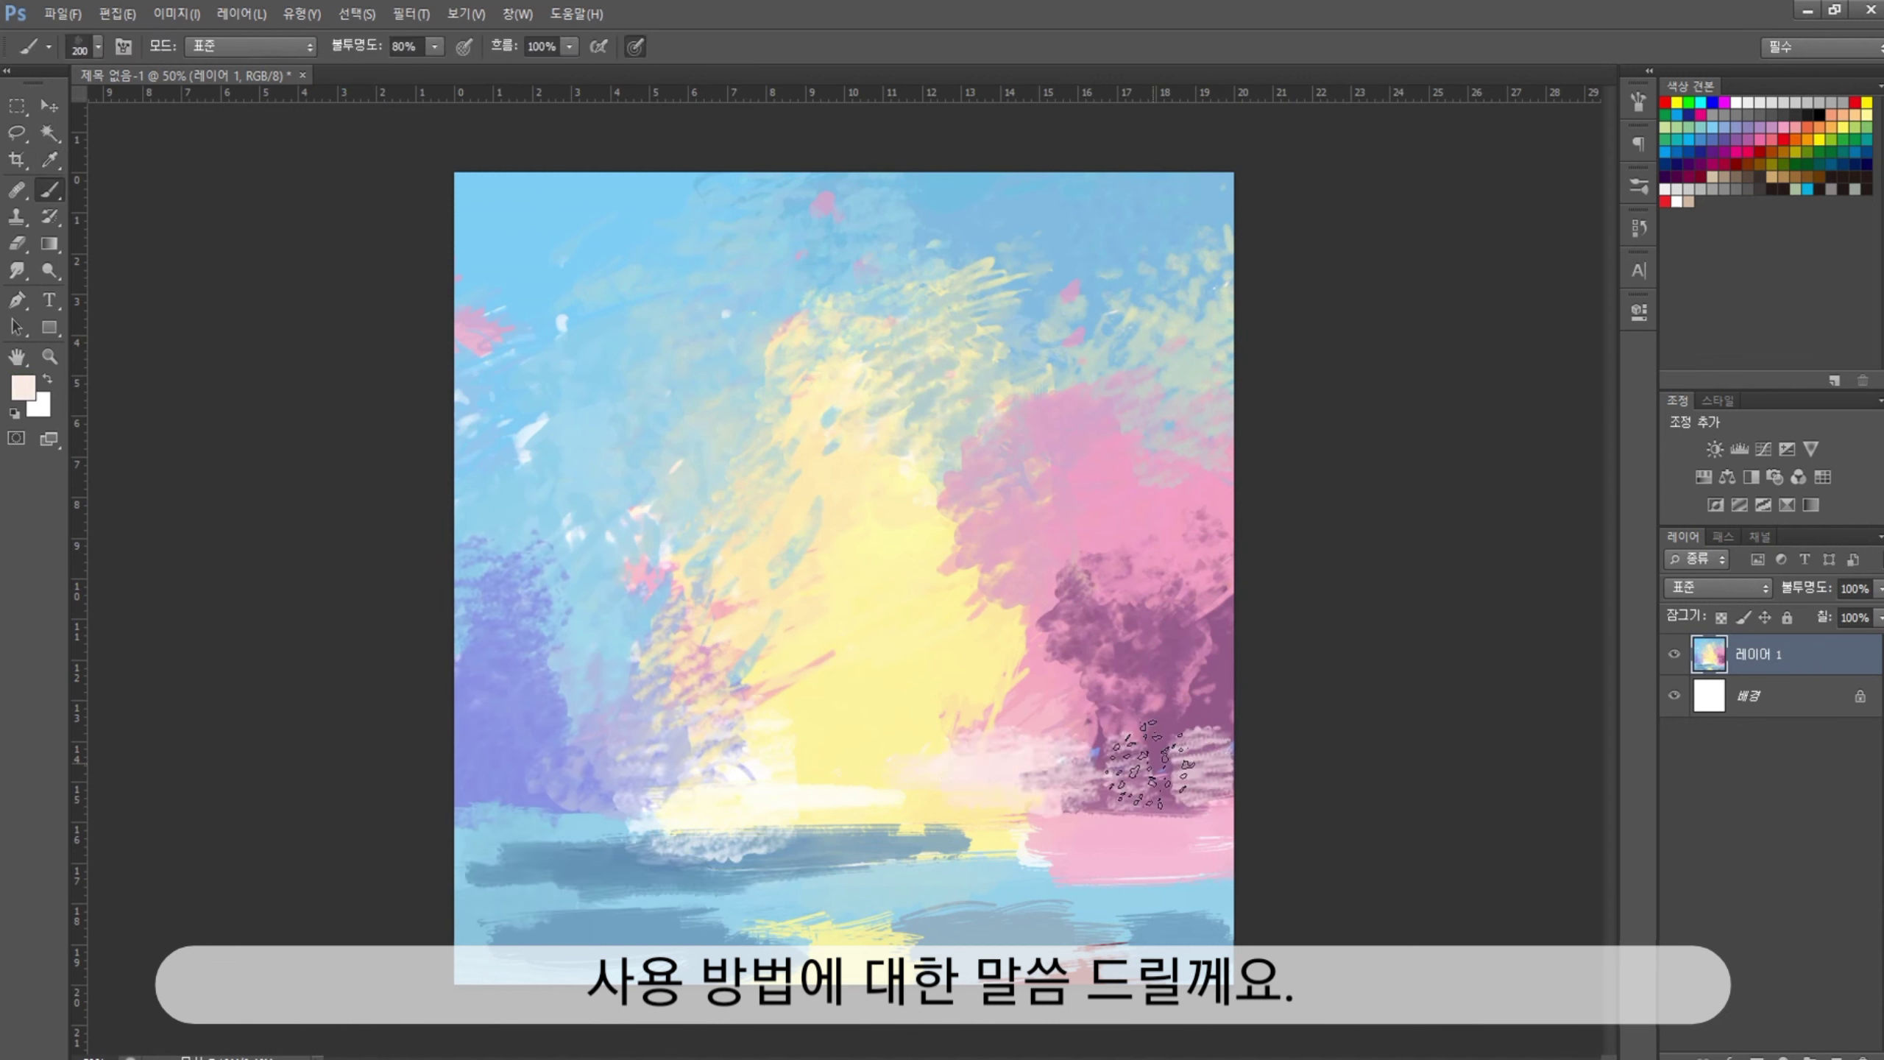
left_click_drag(1075, 801, 1231, 772)
Dab pale yellow clouds into the upper left and upper right sky
left_click(731, 598, "alt")
left_click_drag(534, 312, 623, 267)
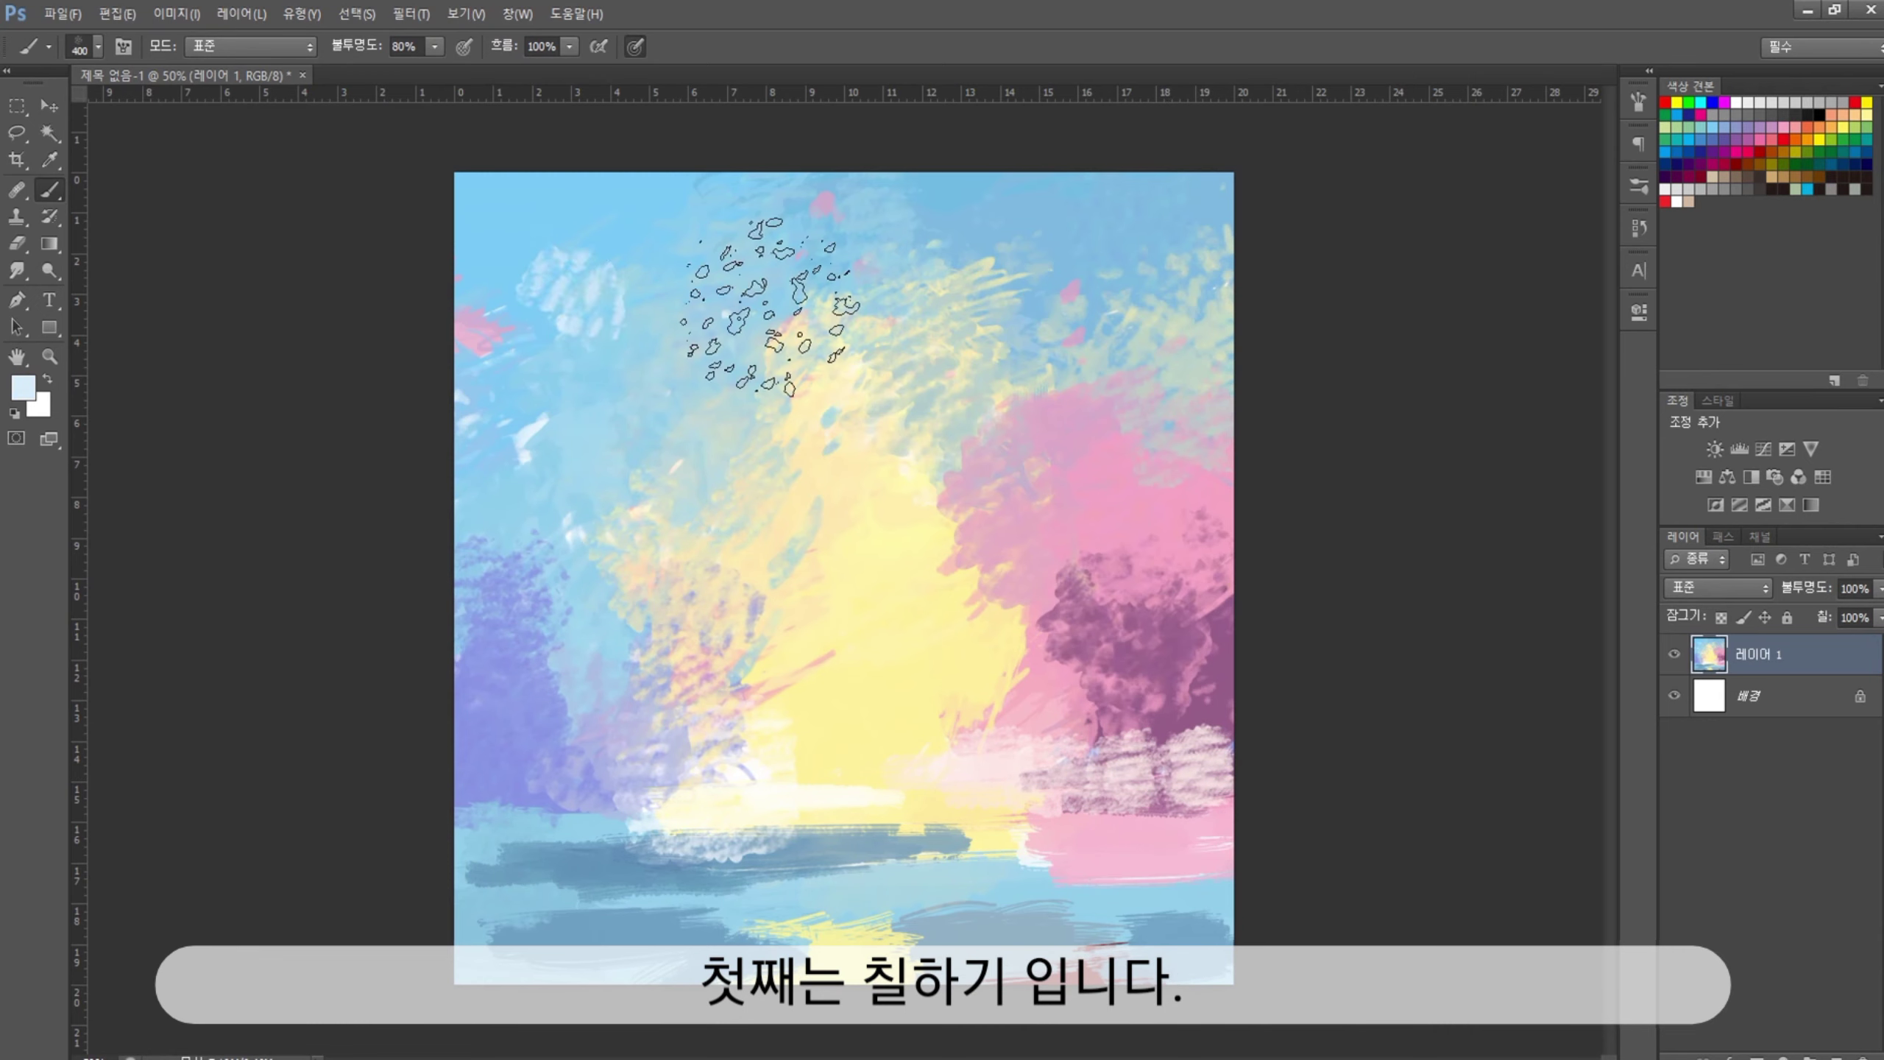
left_click_drag(1090, 296, 1142, 230)
key("i")
left_click(651, 814)
key("b")
Paint red and pink strokes in the lower-right water, then cover the bottom water in blue
left_click_drag(489, 802, 742, 794)
left_click_drag(853, 935, 1187, 876)
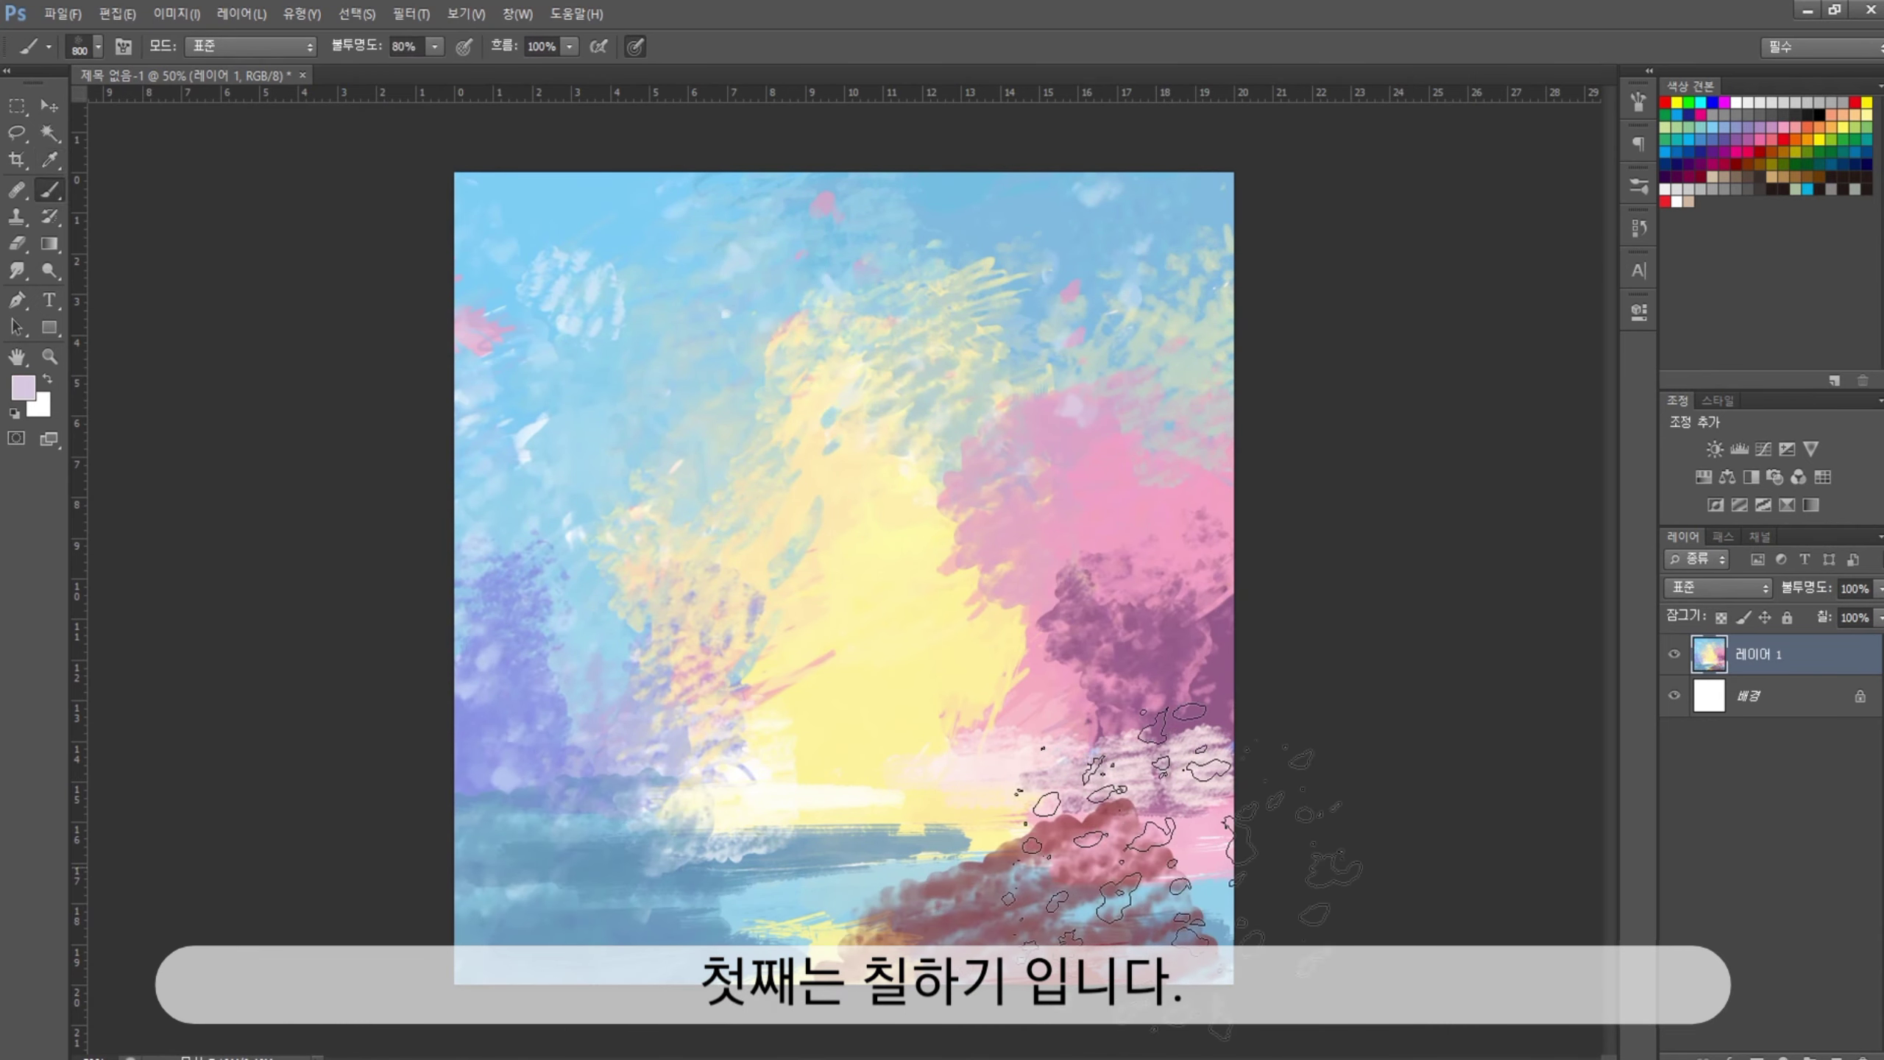
left_click(1113, 838, "alt")
left_click_drag(963, 838, 1171, 823)
left_click_drag(1053, 831, 1216, 802)
left_click(816, 846, "alt")
left_click_drag(653, 846, 744, 845)
mouse_move(608, 935)
left_mouse_down()
mouse_move(1002, 928)
mouse_move(1211, 896)
left_mouse_up()
mouse_move(1068, 928)
left_mouse_down()
mouse_move(722, 924)
mouse_move(690, 901)
left_mouse_up()
At 40% opacity, paint dark navy across the bottom-left water and enlarge the brush to 300
key("4")
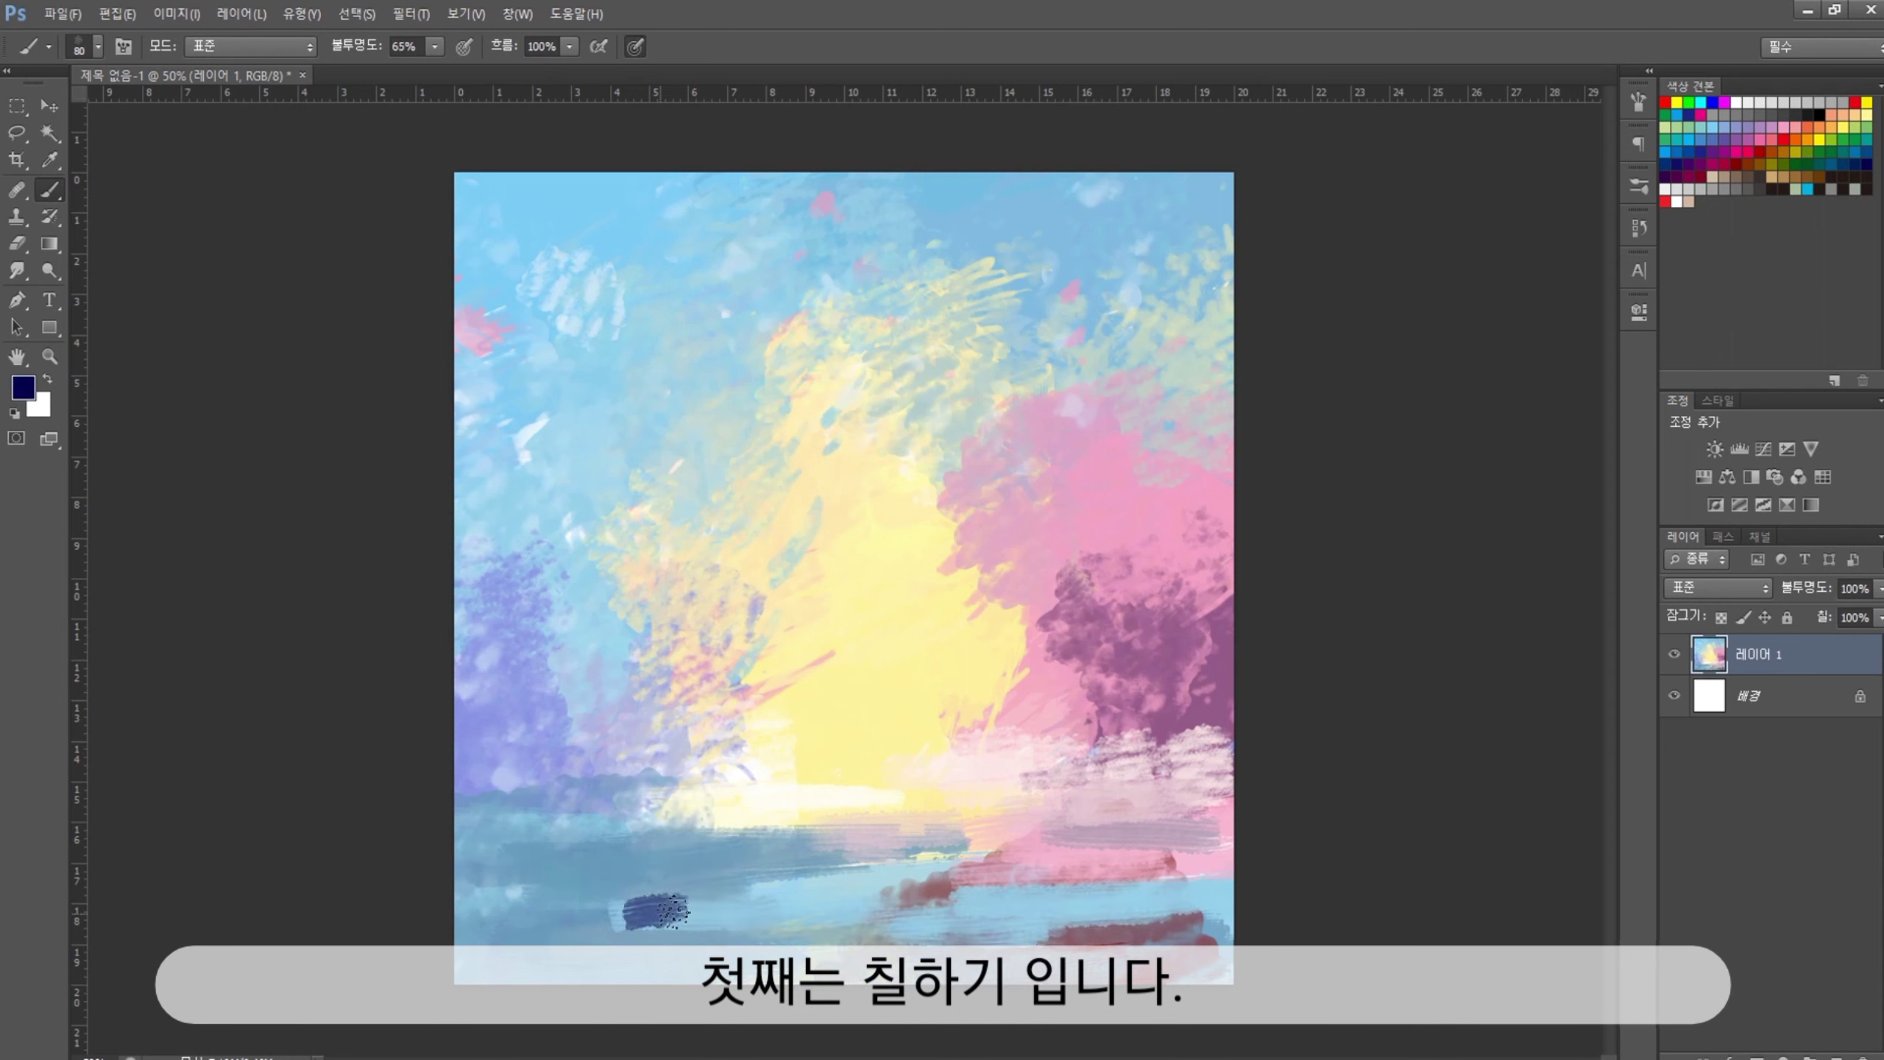
left_click_drag(519, 909, 713, 901)
mouse_move(467, 891)
left_mouse_down()
mouse_move(720, 916)
mouse_move(633, 955)
left_mouse_up()
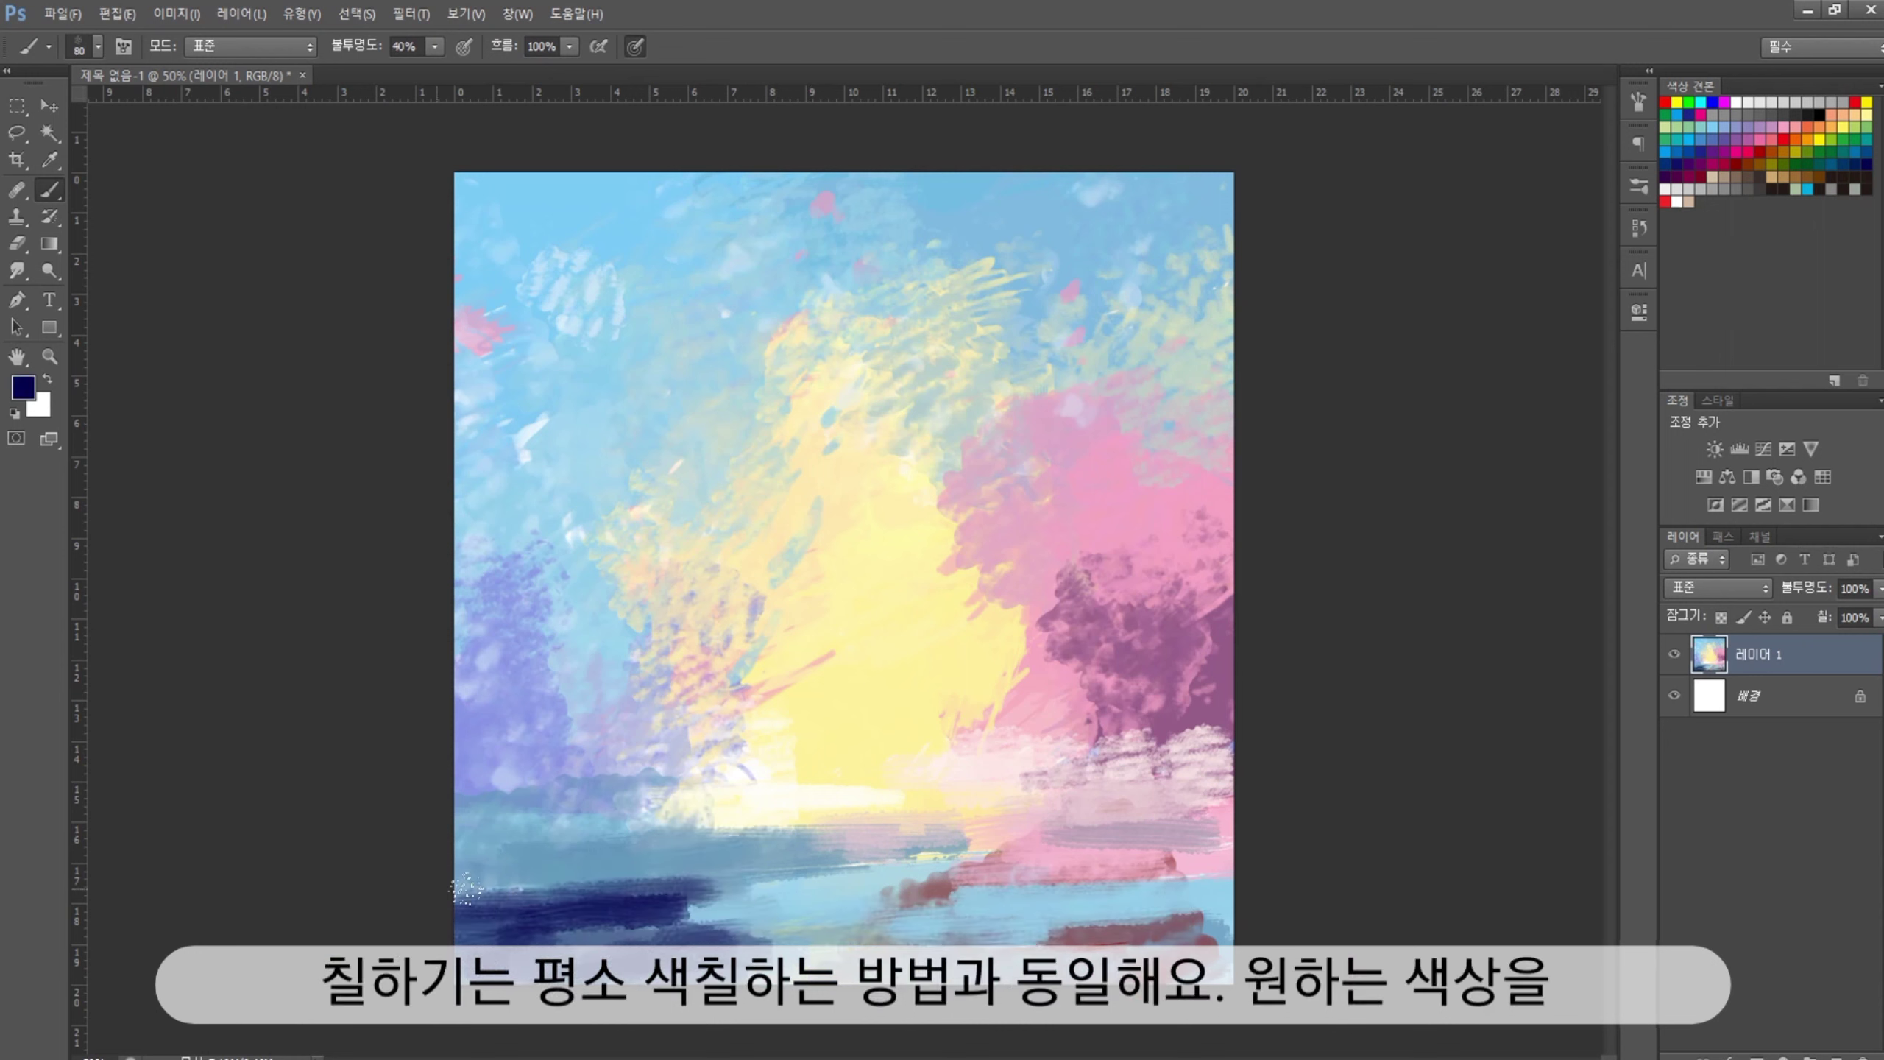
left_click(986, 475, "alt")
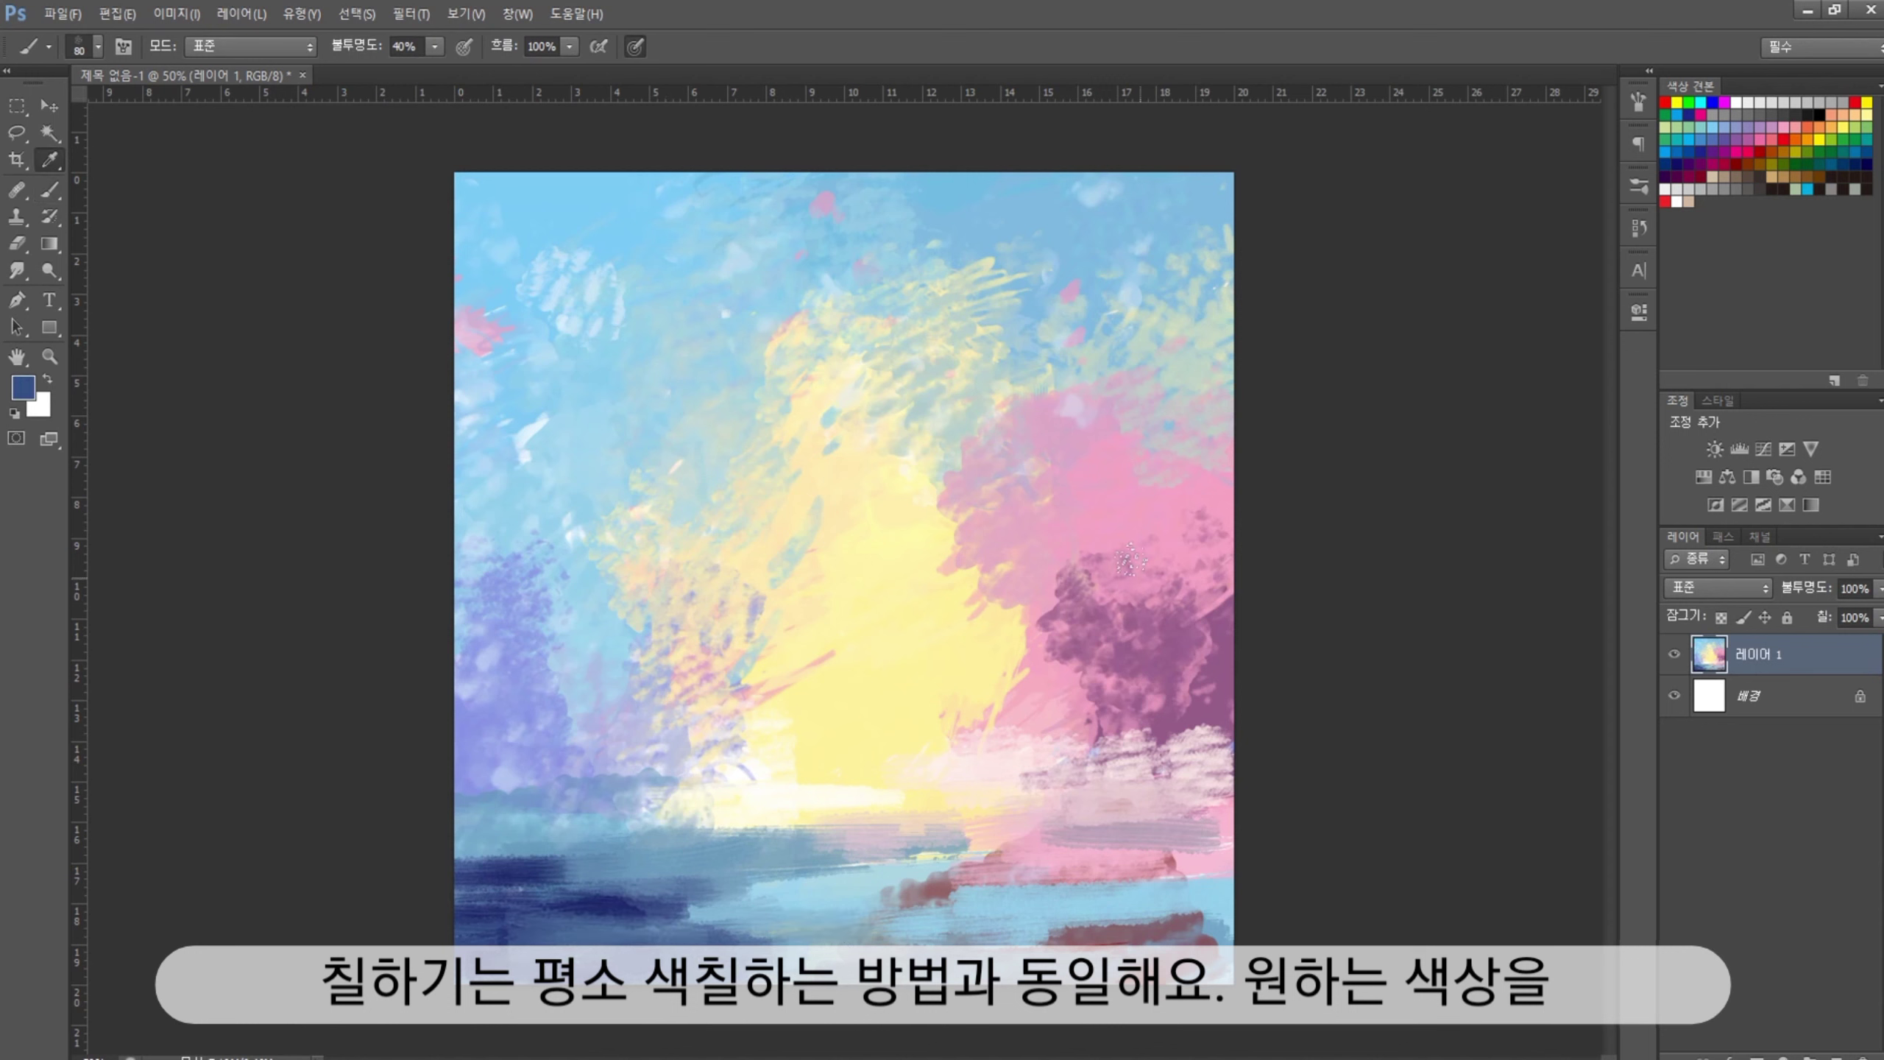
key("bracketright")
key("bracketright")
key("bracketright")
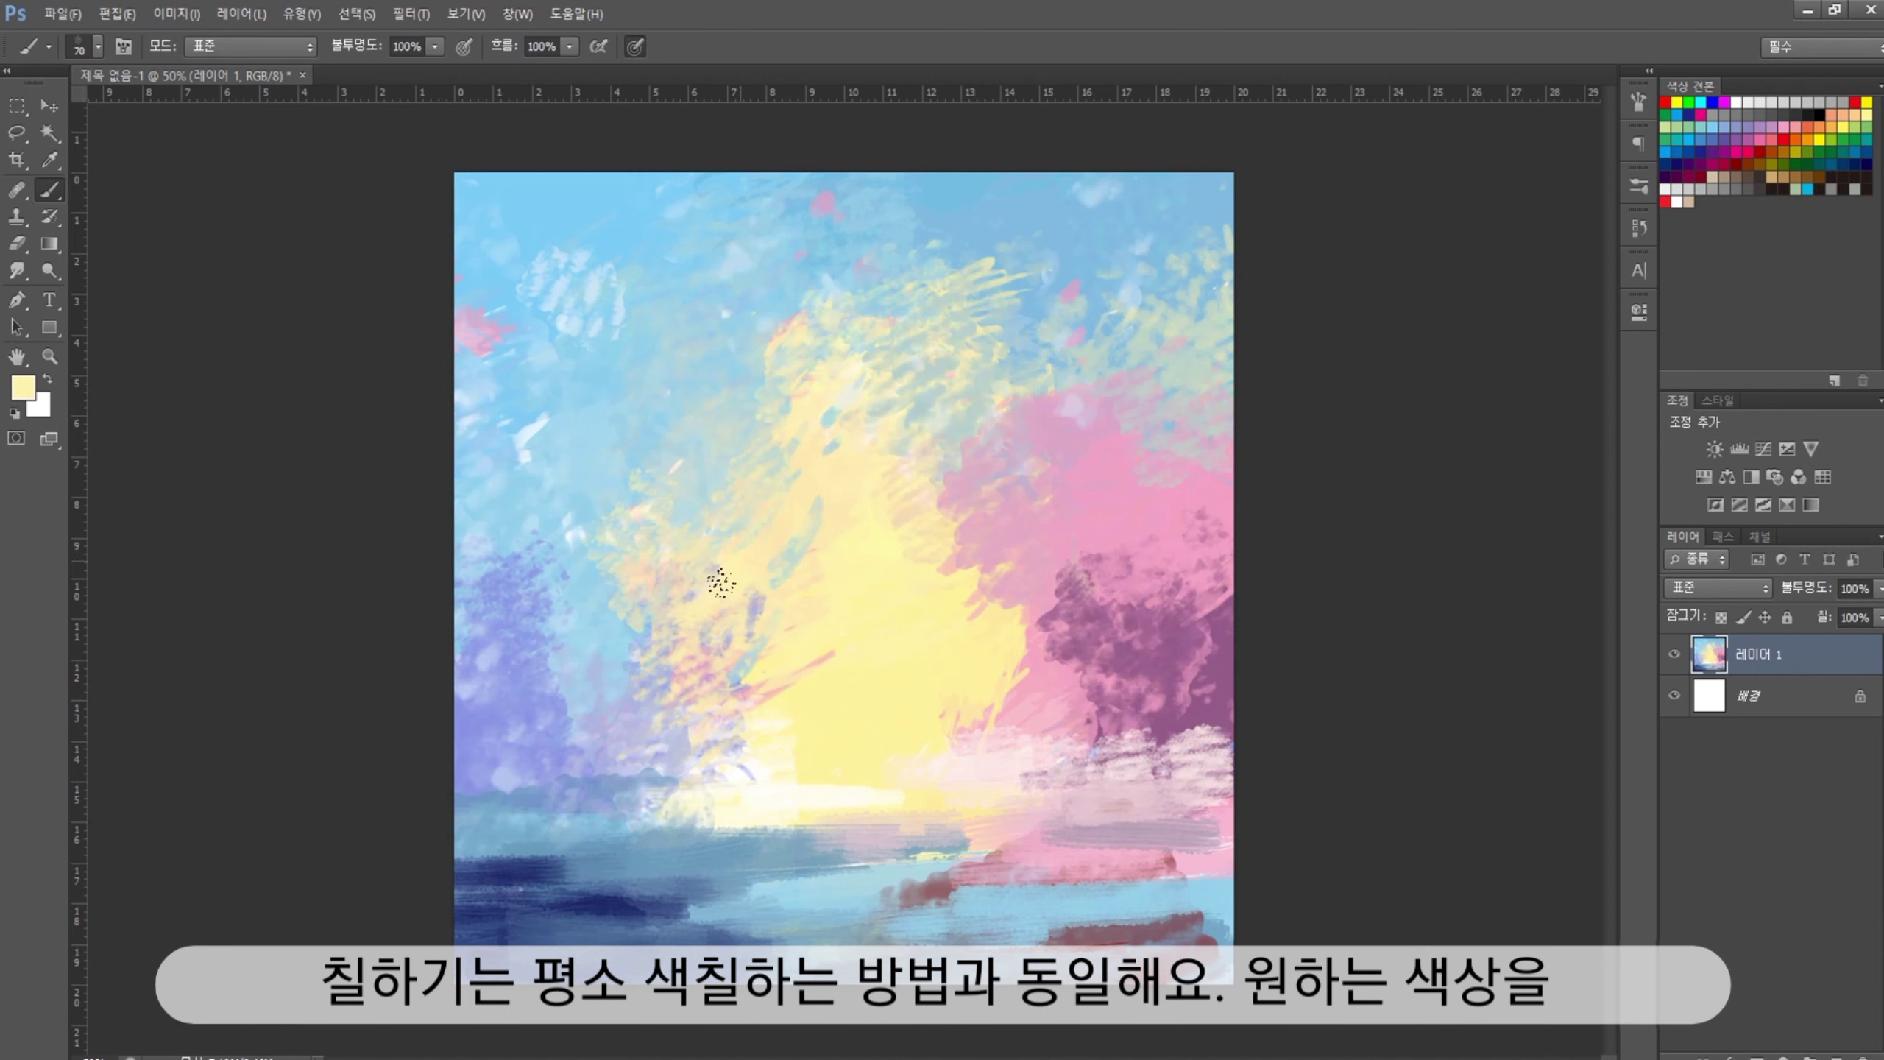
Paint navy and beige strokes left of the sun and a large dark-blue mass at lower left
key("i")
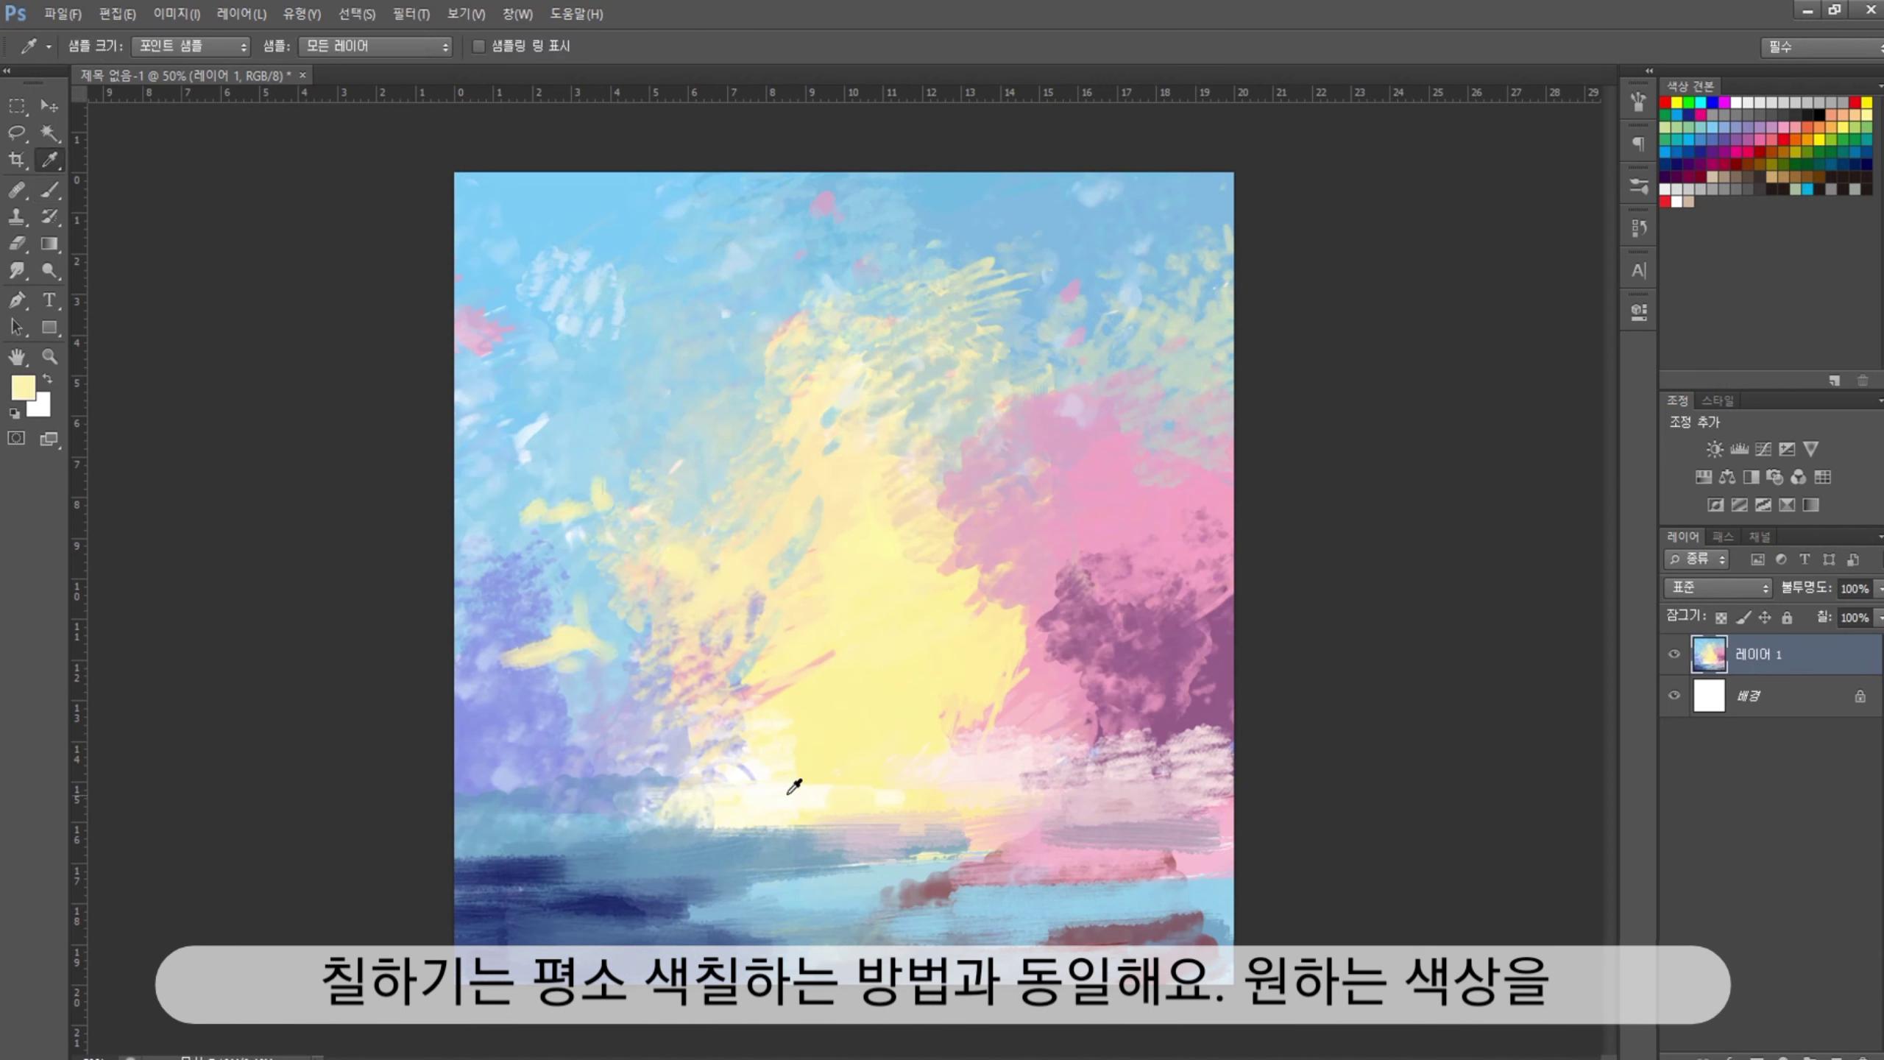
key("b")
mouse_move(746, 778)
left_mouse_down()
mouse_move(709, 786)
mouse_move(671, 697)
mouse_move(737, 753)
left_mouse_up()
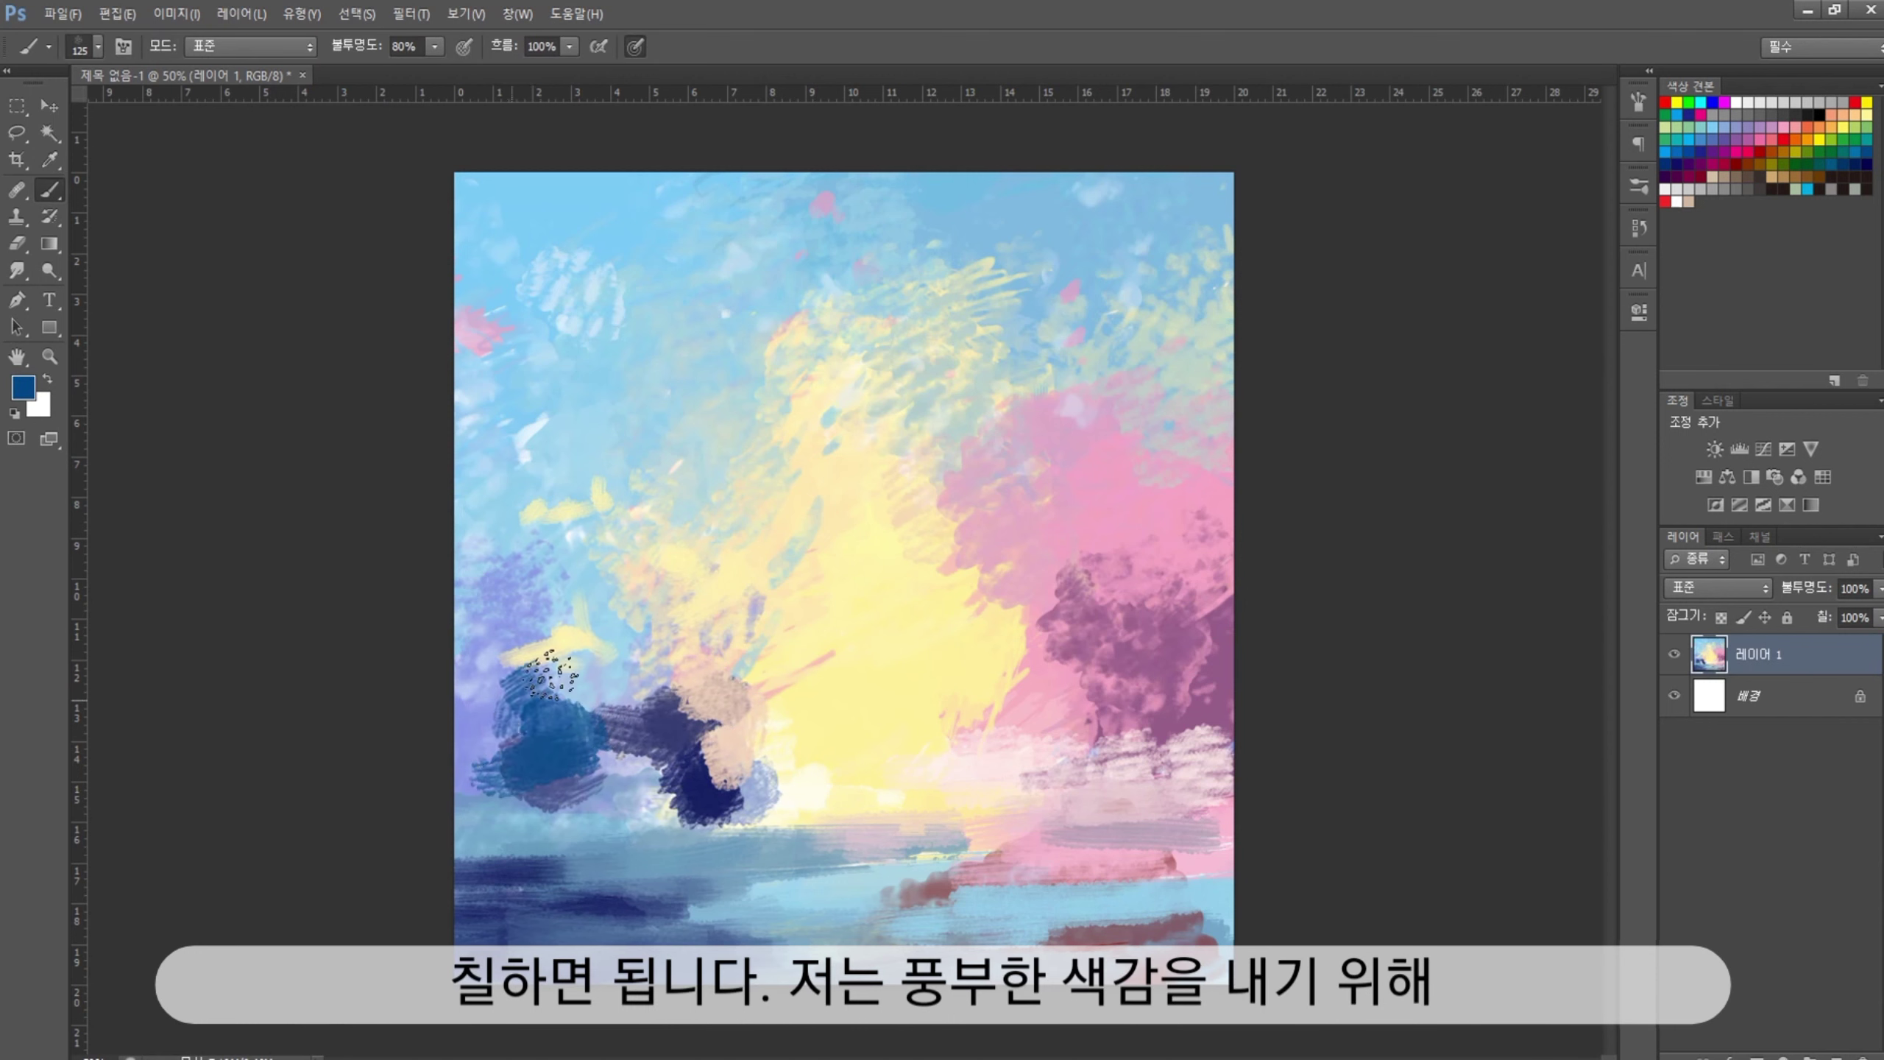
left_click_drag(519, 669, 631, 816)
Work yellow, purple and dark navy strokes into the lower-left masses
left_click(936, 650, "alt")
key("b")
left_click_drag(668, 690, 779, 809)
left_click(667, 786, "alt")
left_click(563, 741, "alt")
left_click_drag(653, 802, 482, 734)
Smudge the right pink-purple clouds, lower-left blue-yellow masses and upper-left clouds at sizes 80 to 500
left_click(16, 271)
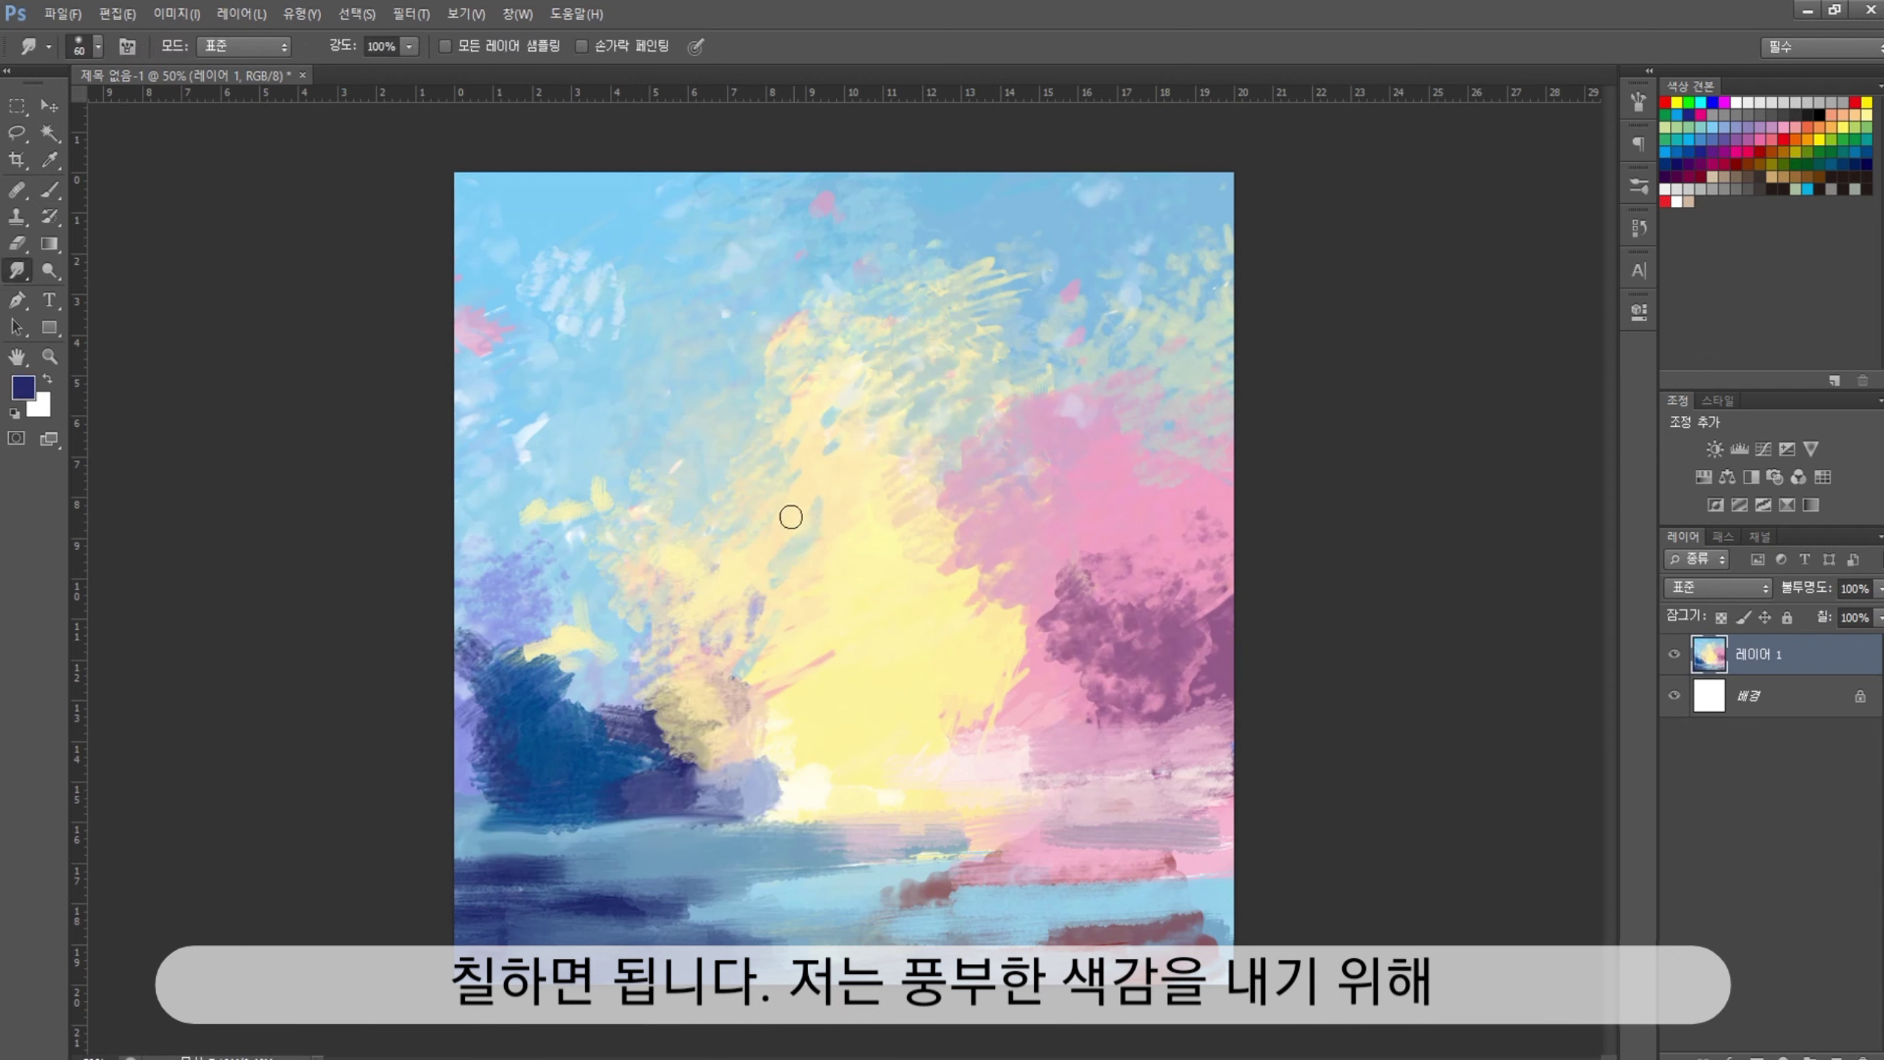
mouse_move(1140, 554)
left_mouse_down()
mouse_move(1051, 568)
mouse_move(1189, 770)
left_mouse_up()
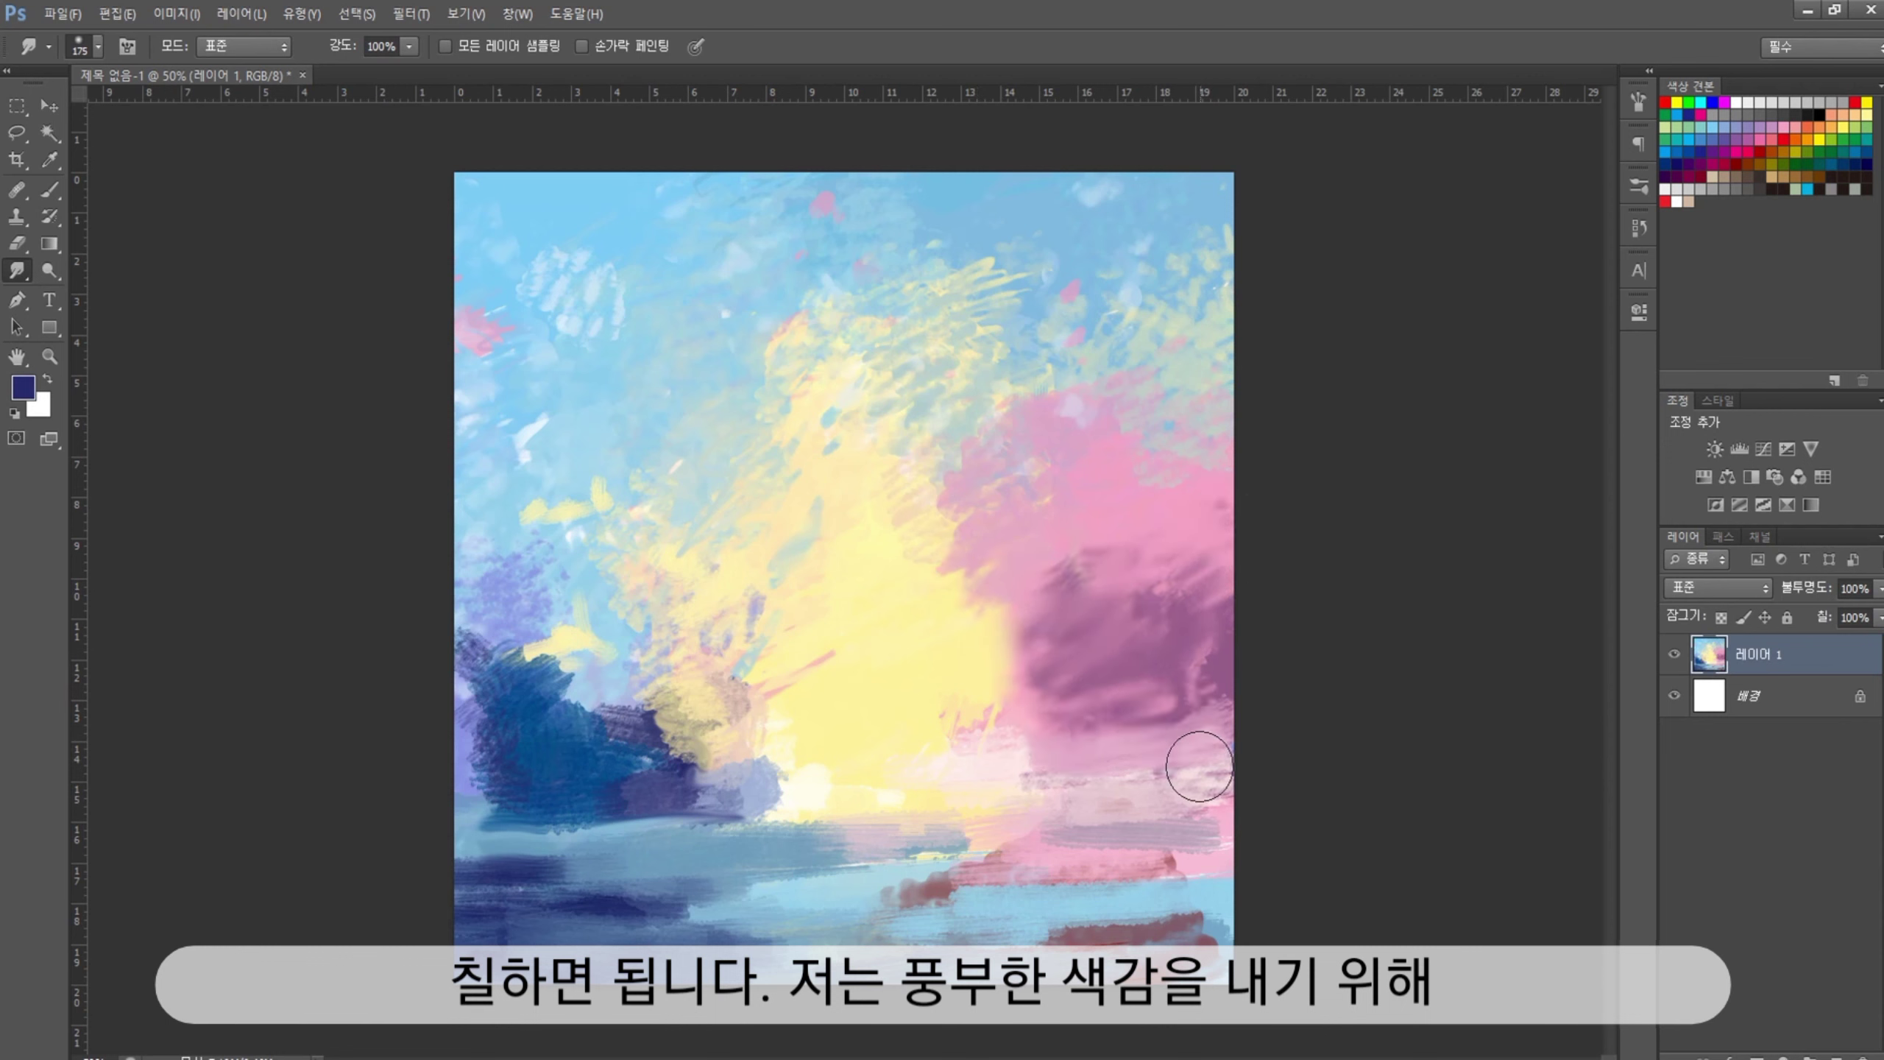
key("bracketleft")
key("bracketleft")
key("bracketleft")
mouse_move(734, 698)
left_mouse_down()
mouse_move(638, 742)
mouse_move(610, 724)
mouse_move(735, 862)
mouse_move(927, 854)
mouse_move(997, 878)
left_mouse_up()
key("bracketright")
key("bracketright")
key("bracketright")
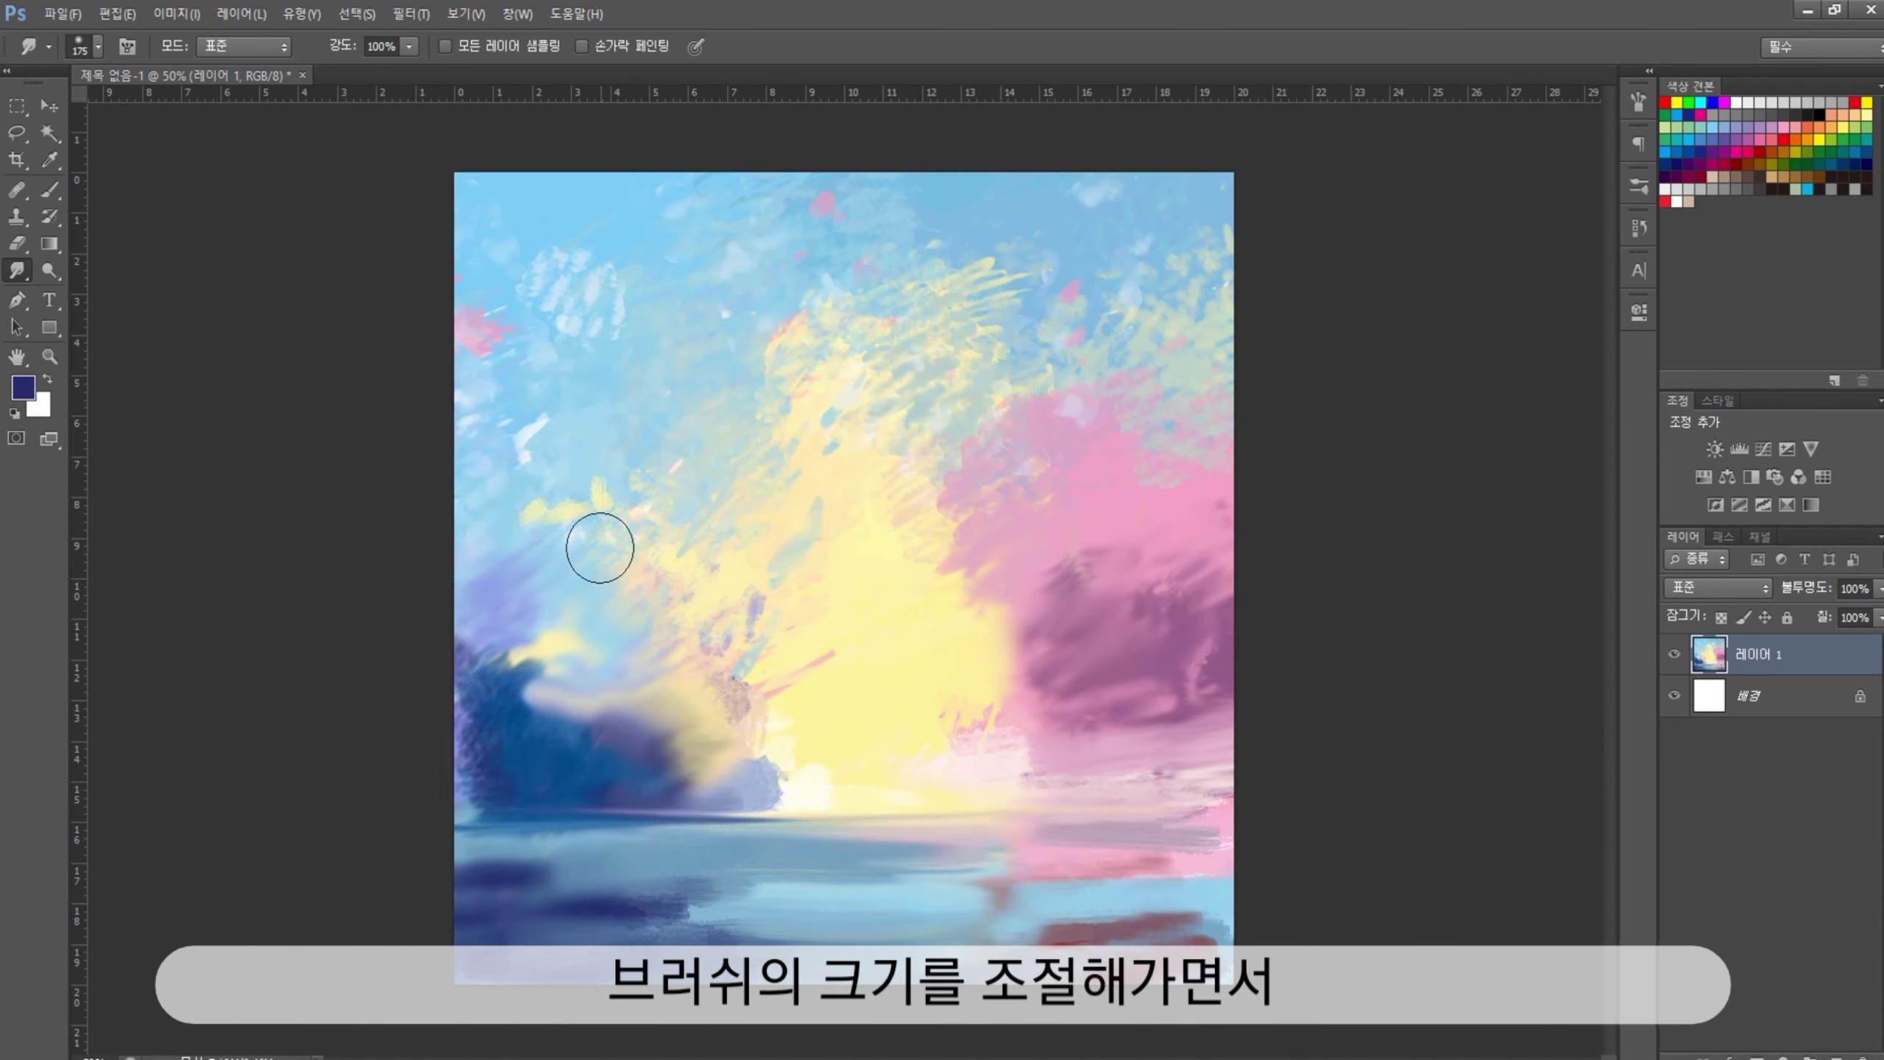
key("bracketright")
key("bracketright")
key("bracketright")
left_click_drag(599, 548, 549, 668)
left_click_drag(609, 315, 520, 416)
key("b")
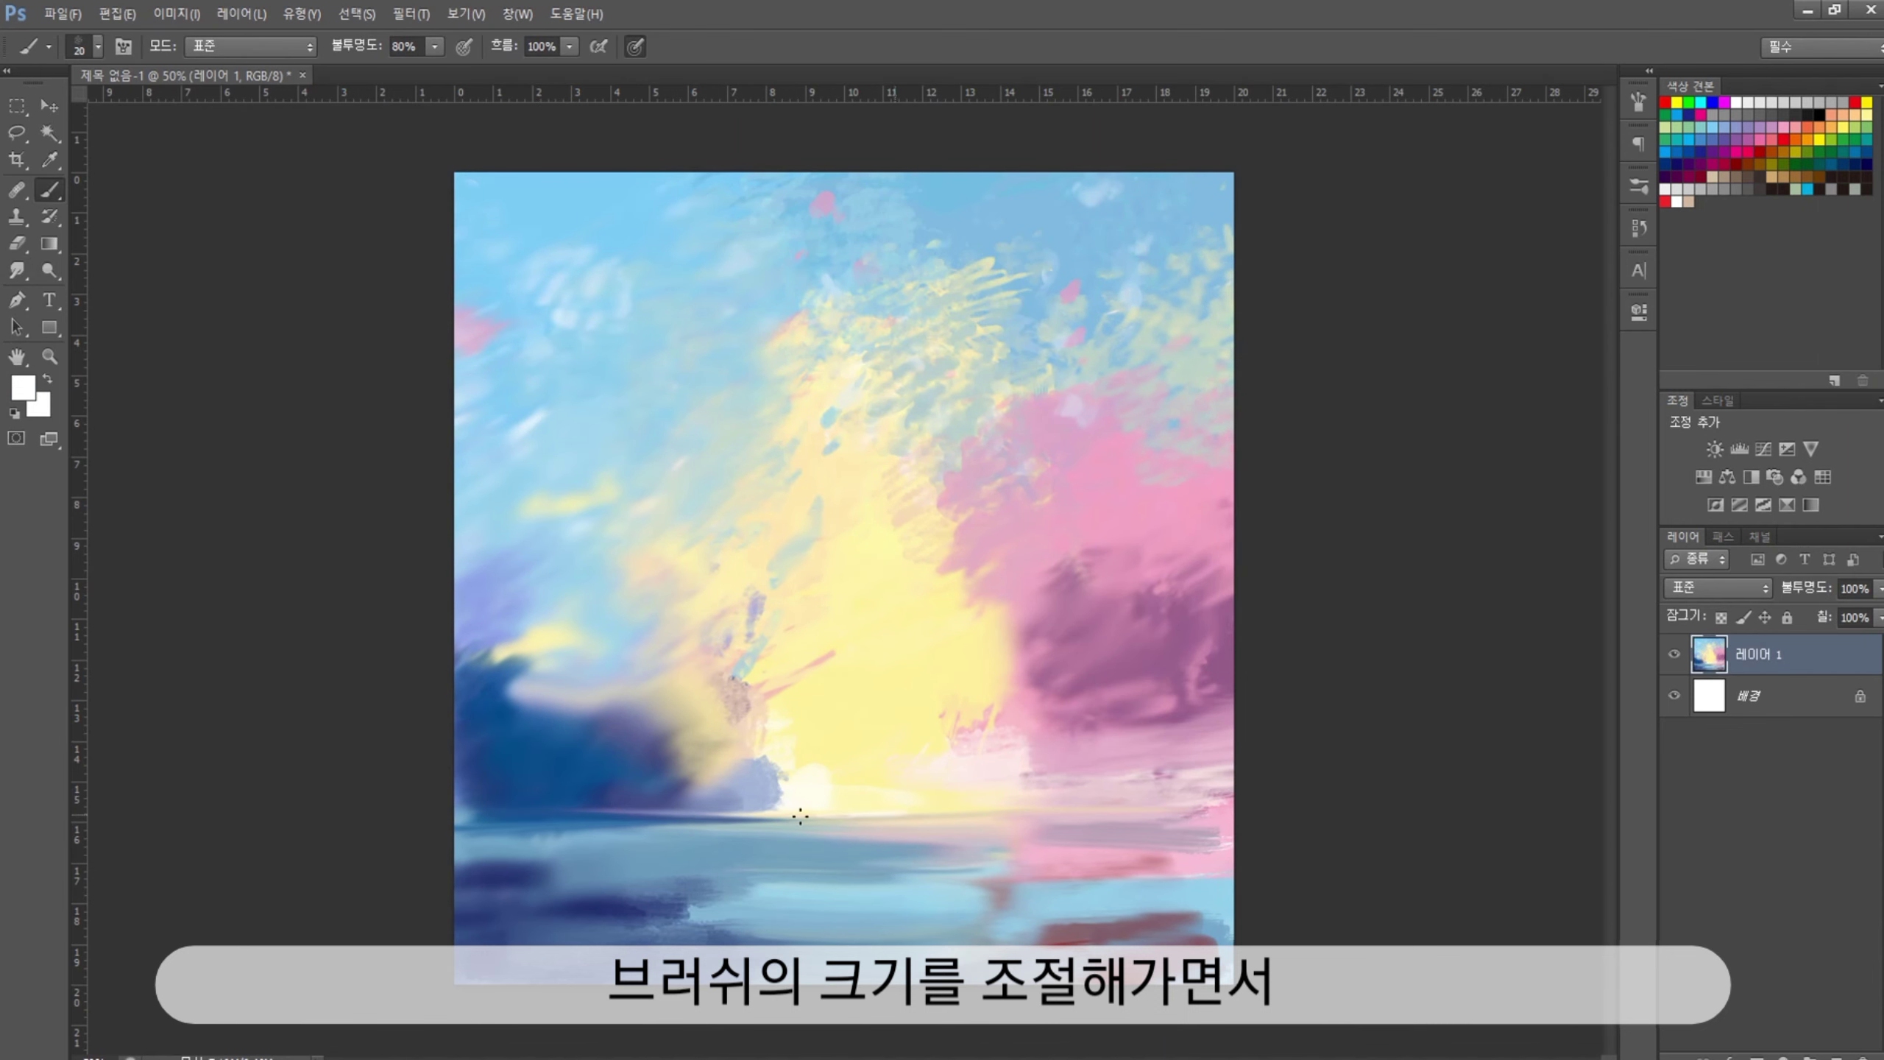
Paint a thin light horizon line, 20% translucent strokes over the dark lower left, and an orange sky daub
left_click_drag(1068, 810, 957, 801)
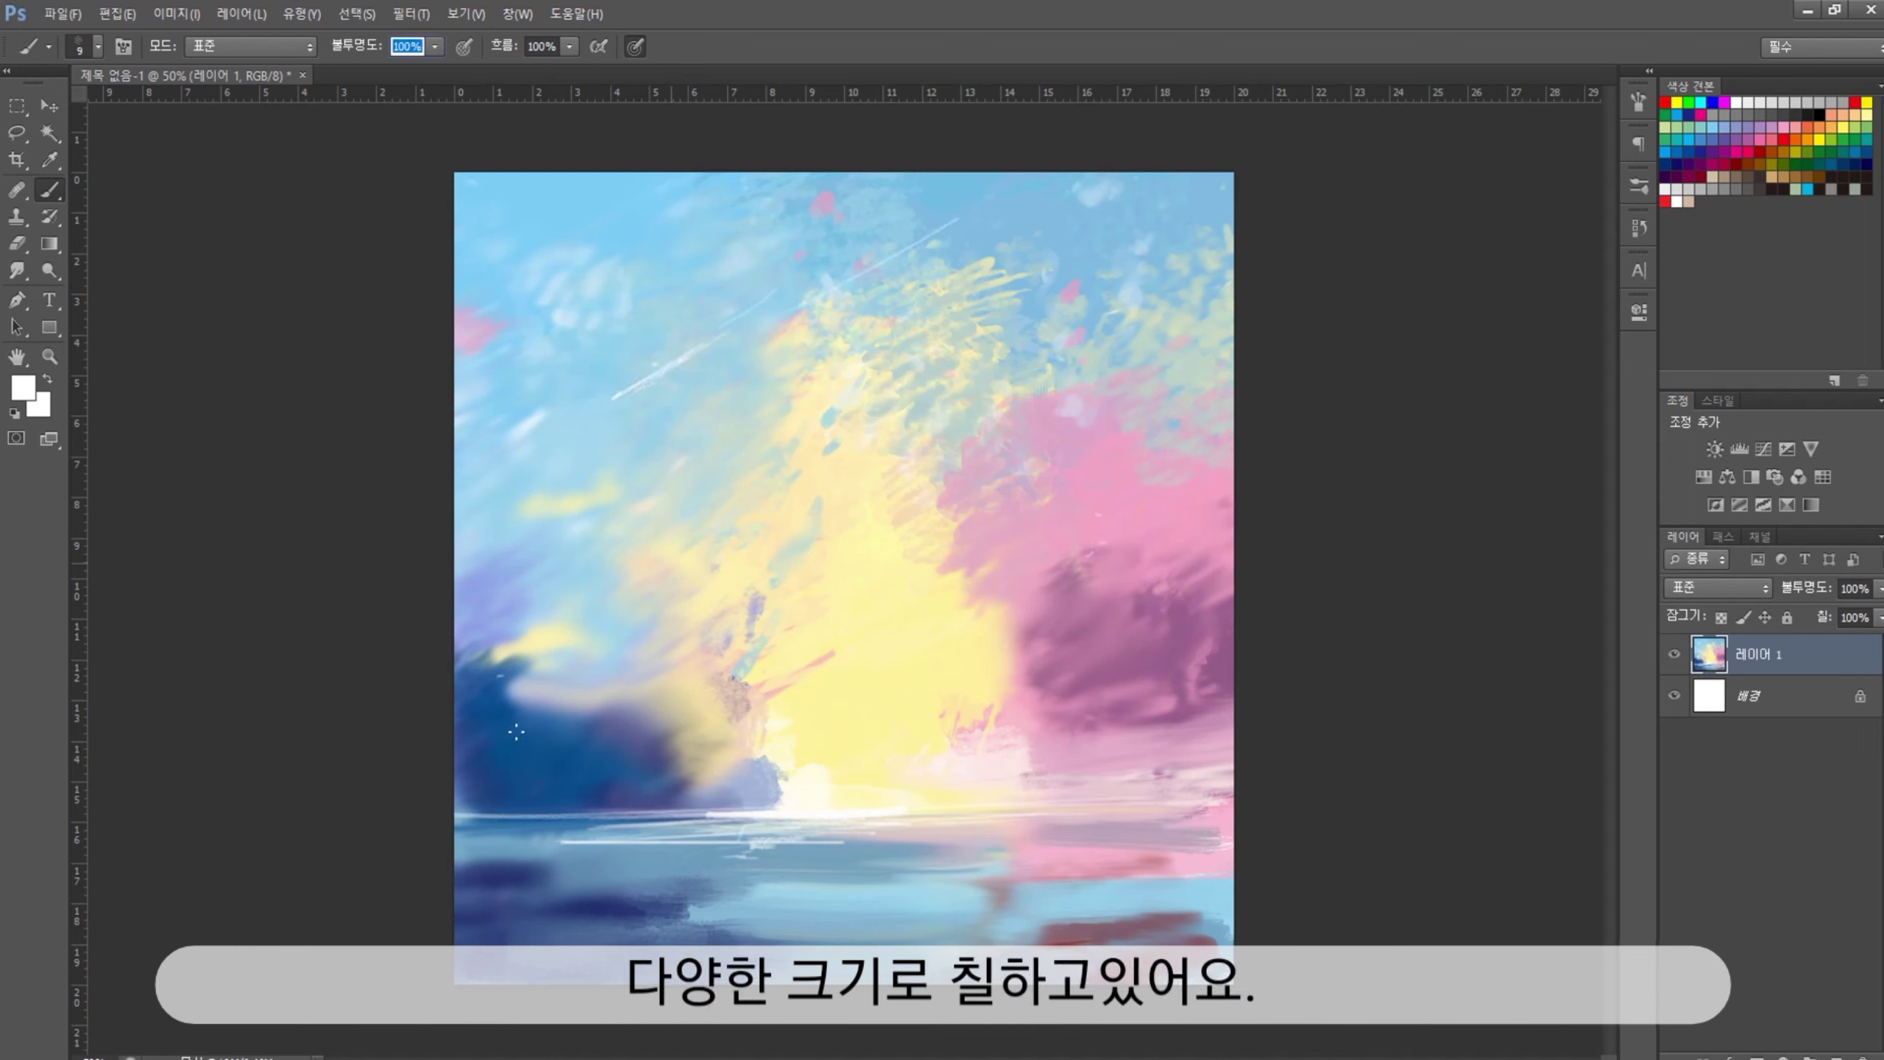
key("2")
mouse_move(504, 742)
left_mouse_down()
mouse_move(564, 786)
mouse_move(627, 686)
left_mouse_up()
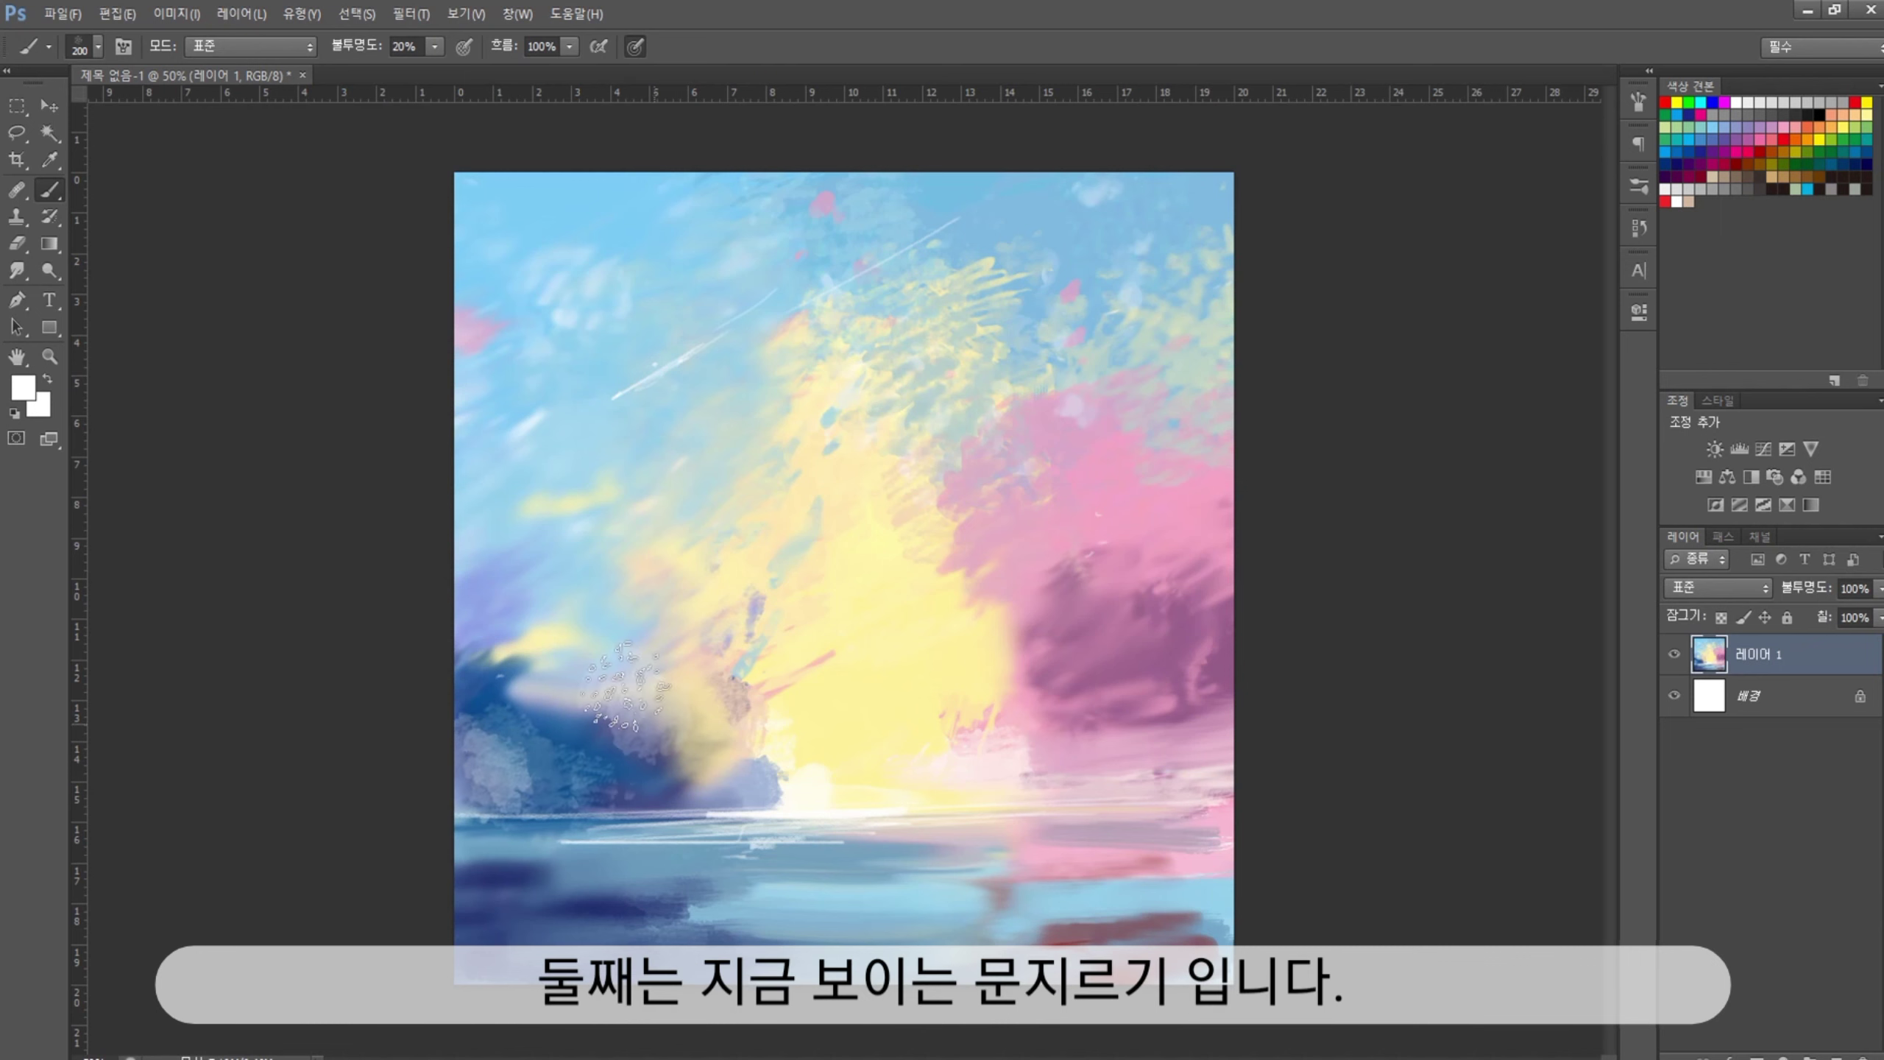
key("bracketleft")
left_click(1831, 120)
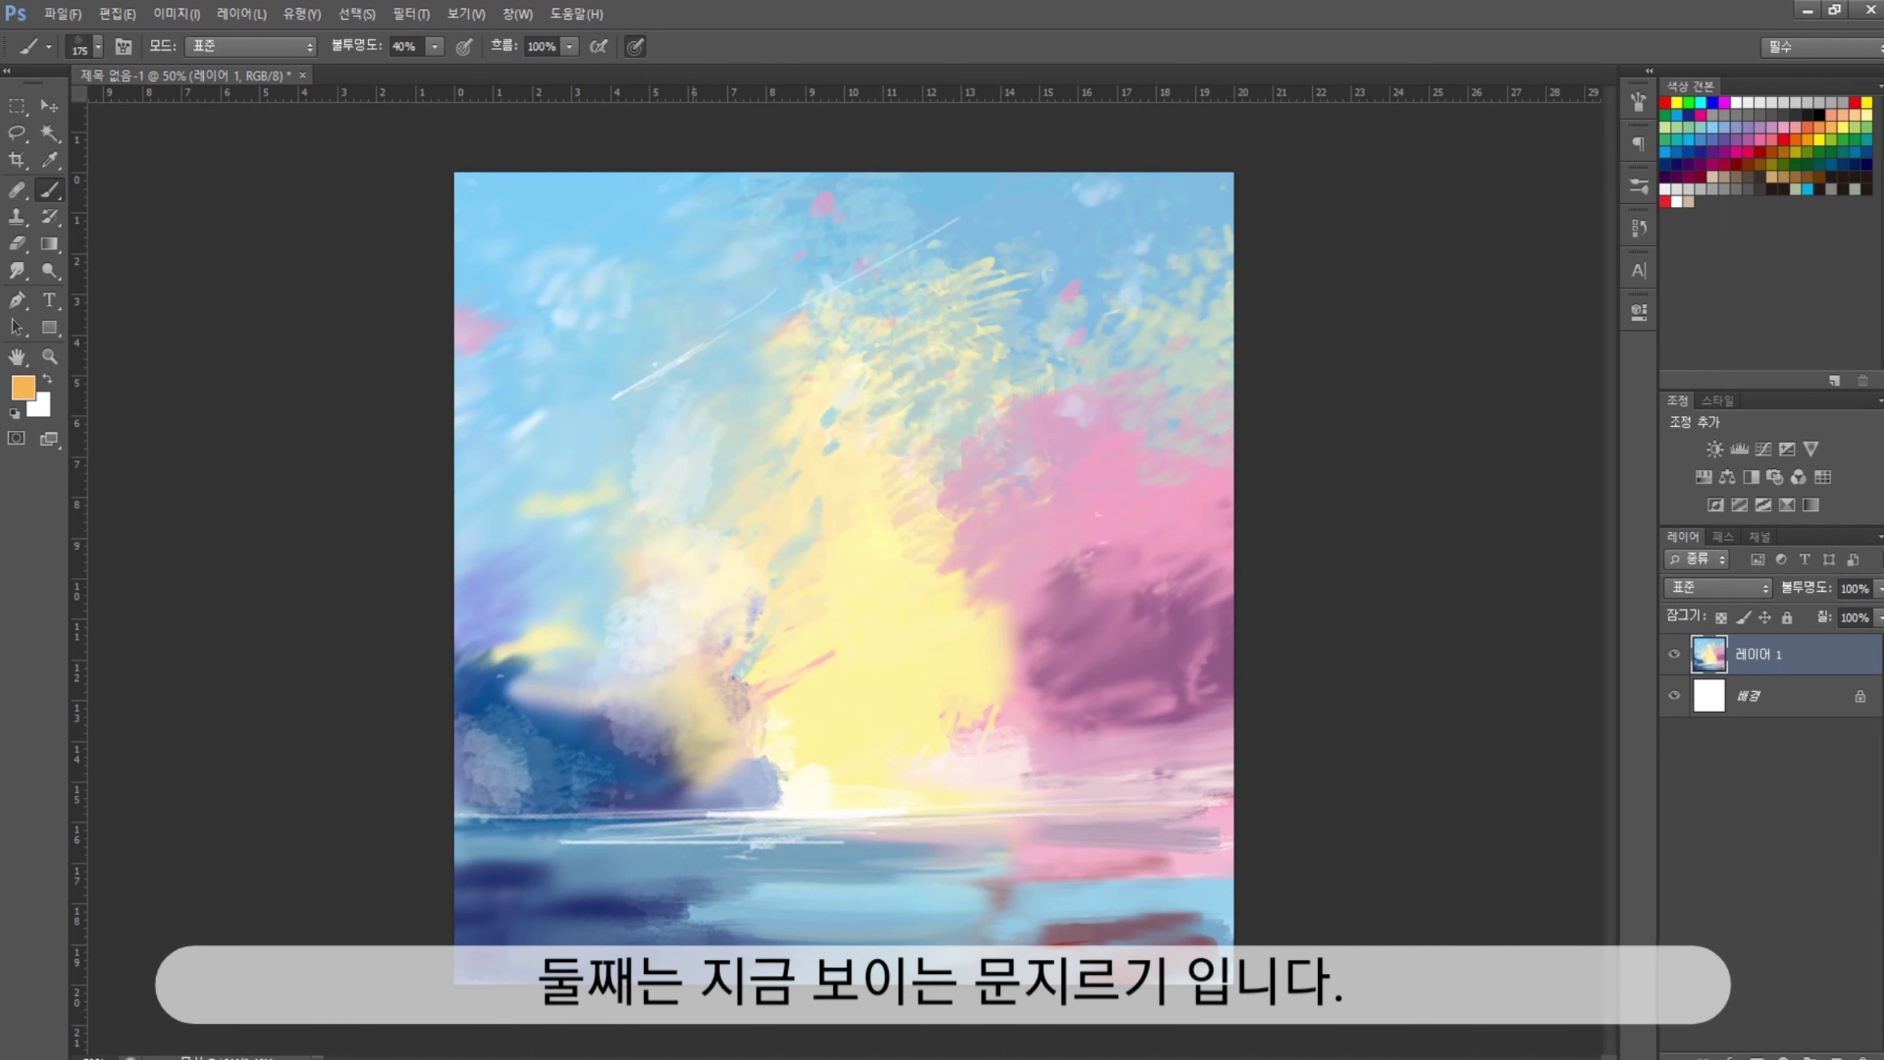
left_click_drag(553, 245, 541, 267)
Dab light orange, sky blue and pale yellow highlights into the sky, then add an empty layer
key("i")
left_click(513, 217)
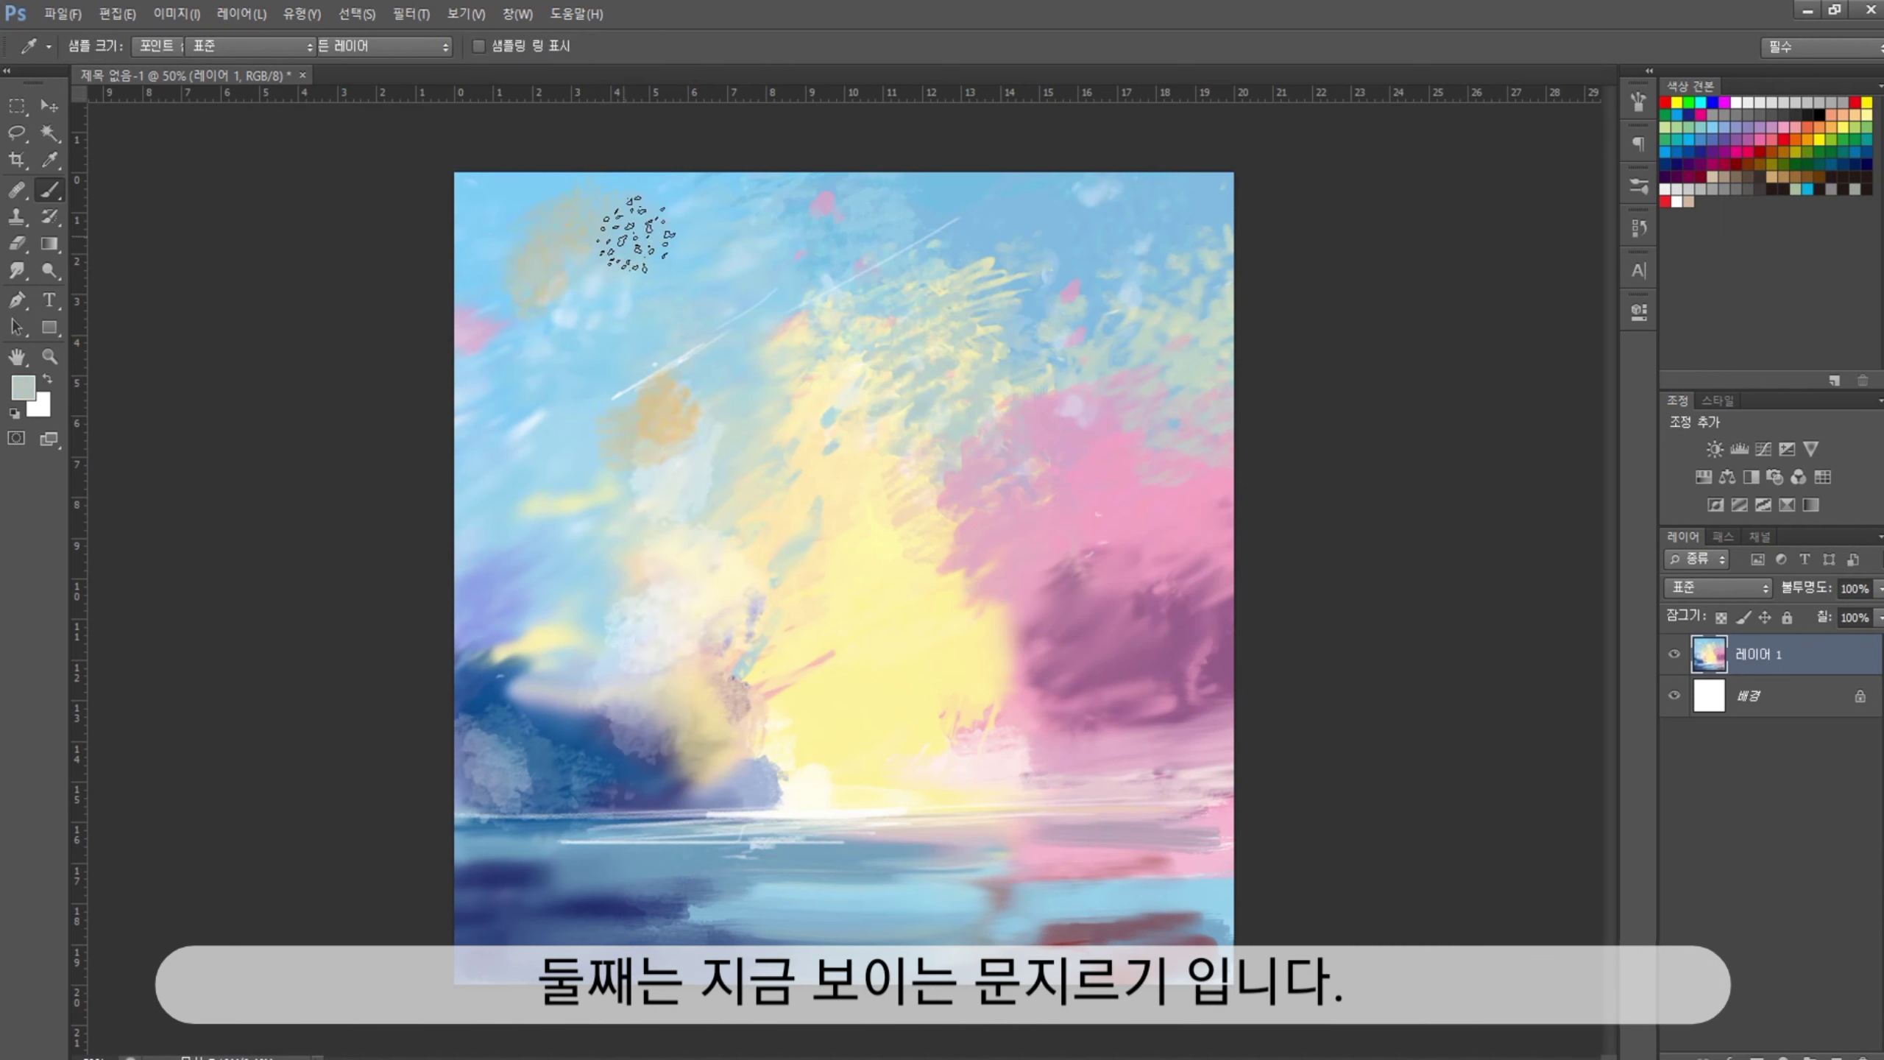
key("i")
left_click(658, 359)
key("b")
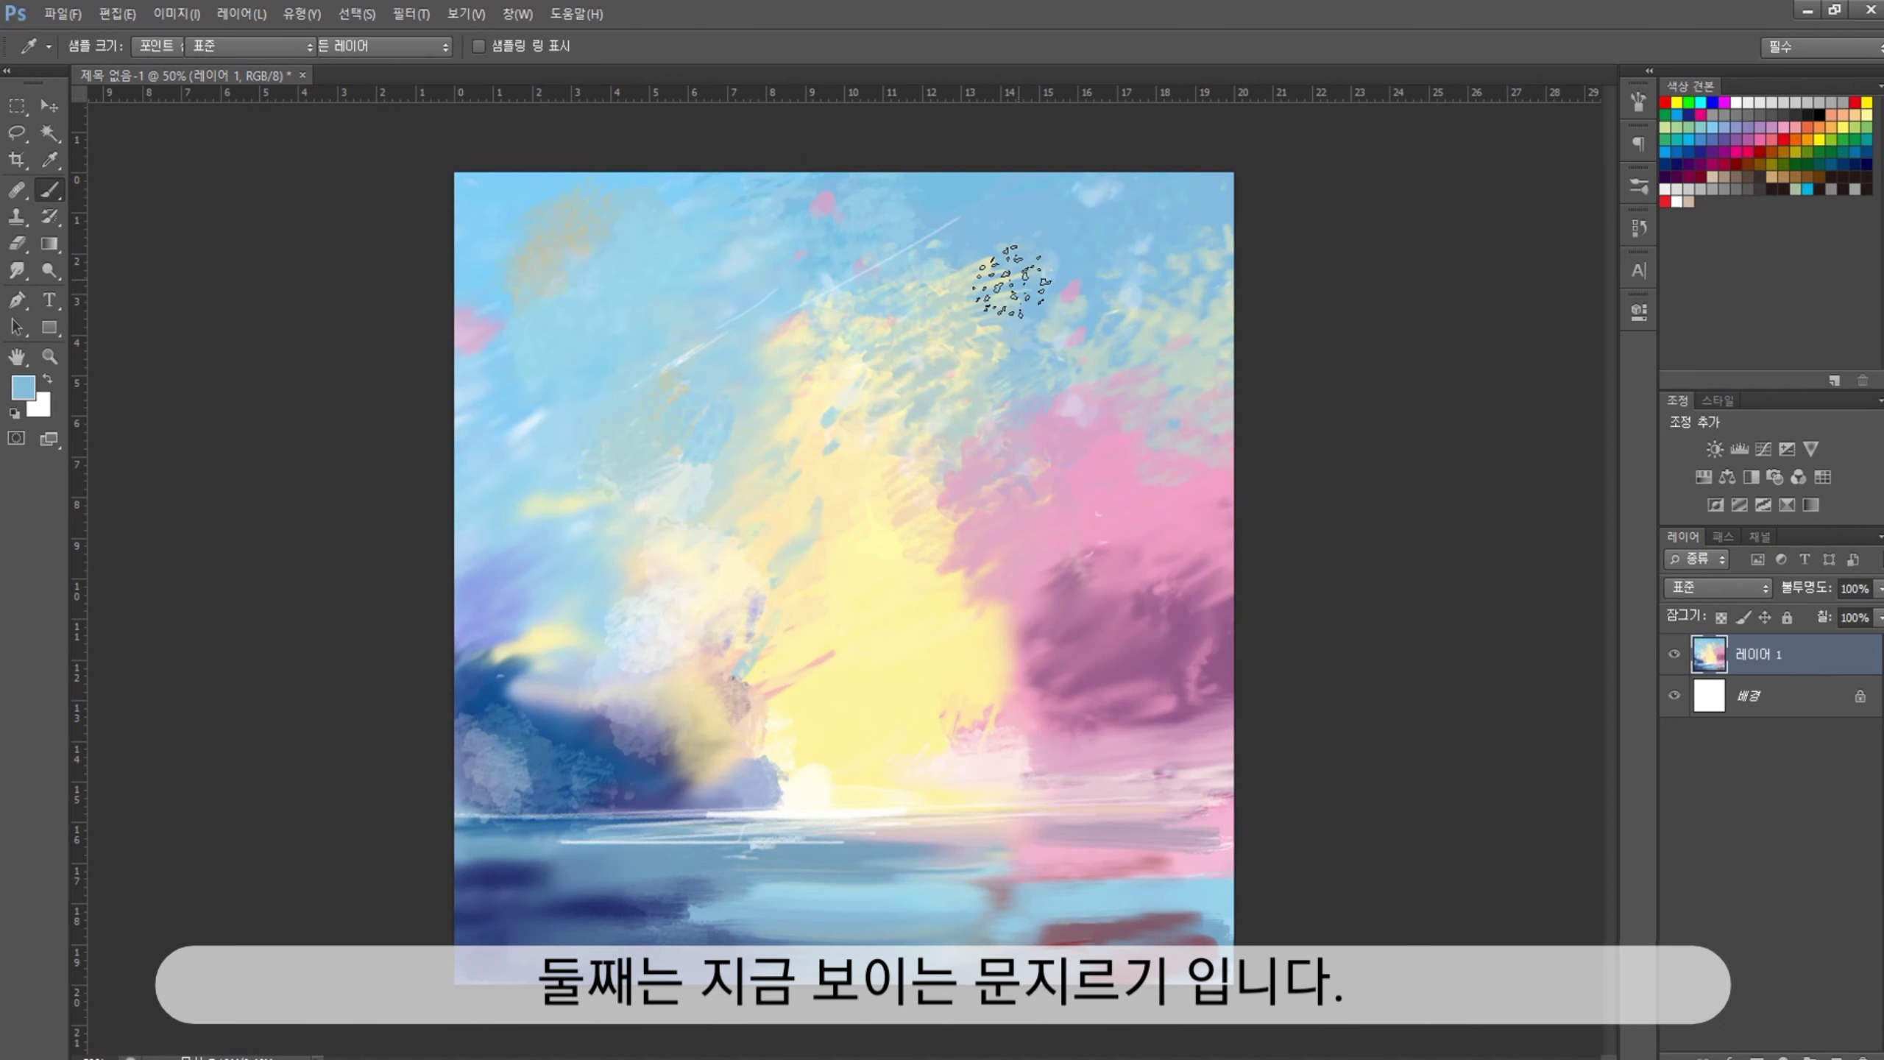
left_click(841, 623, "alt")
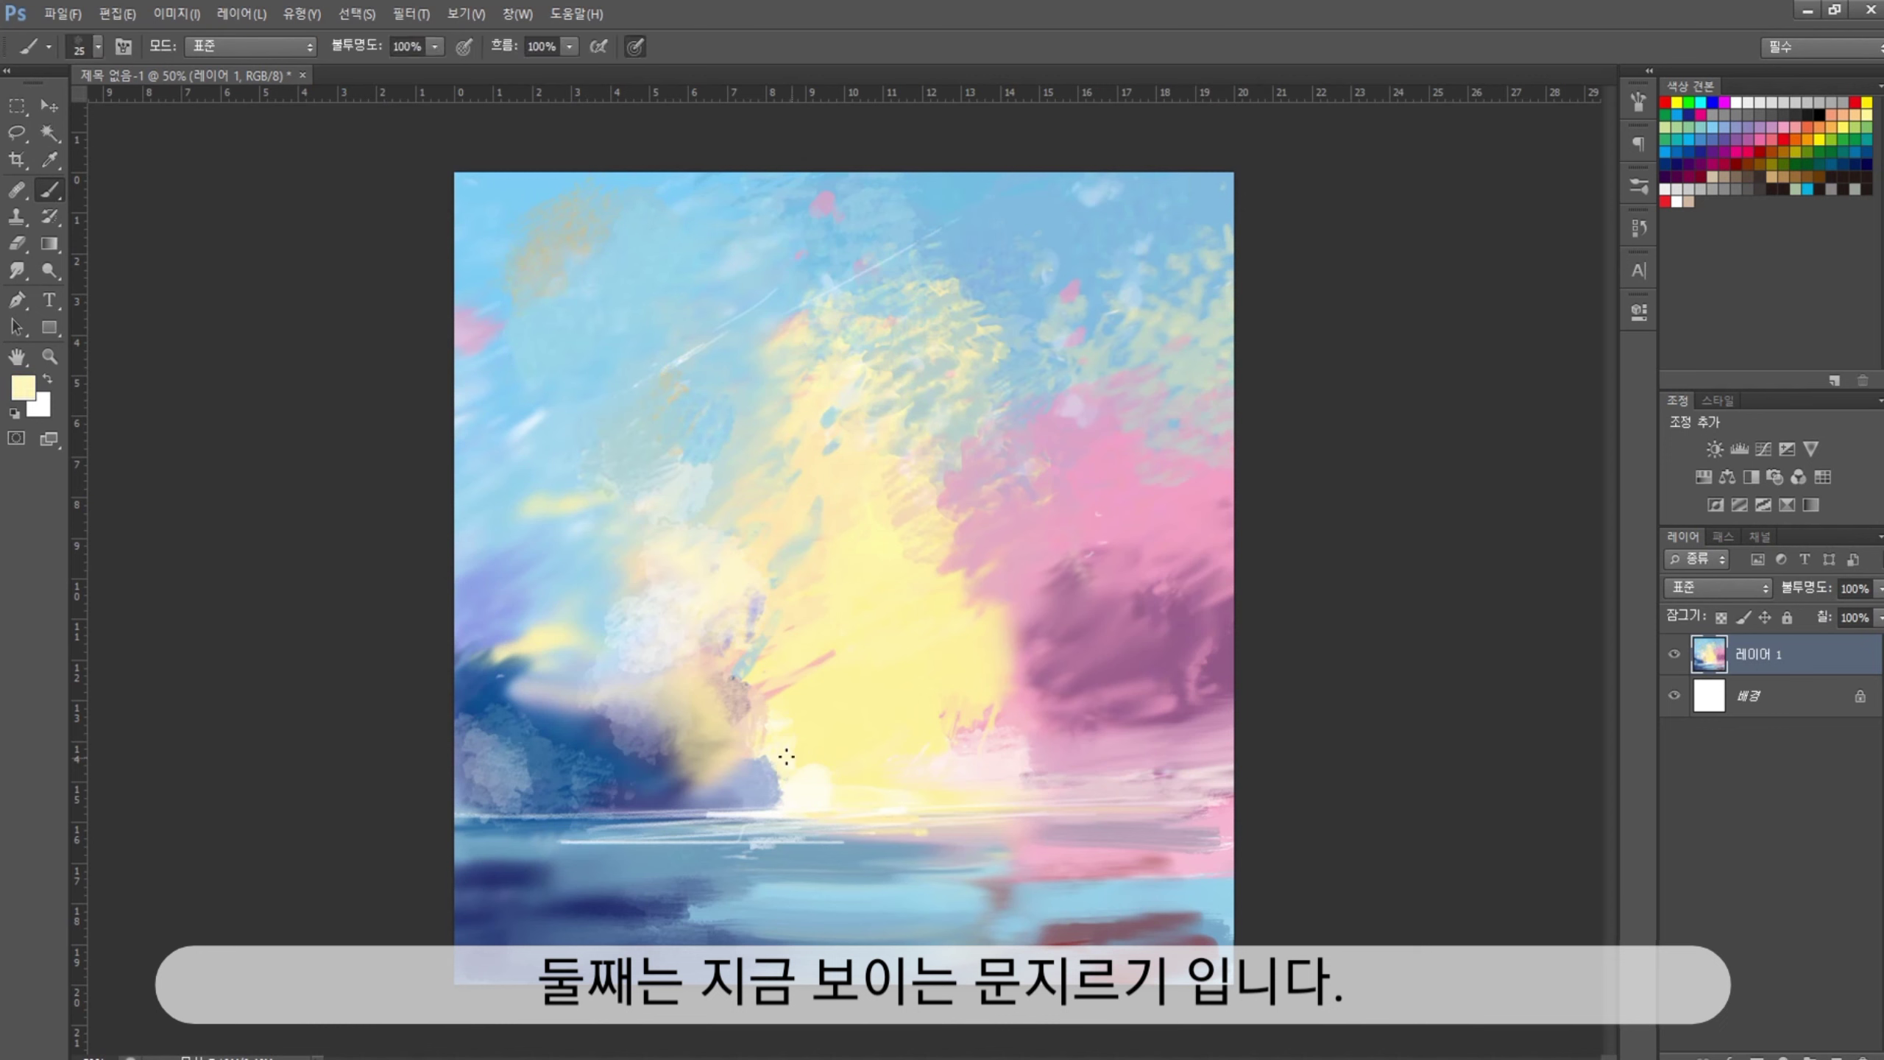
left_click(756, 733, "alt")
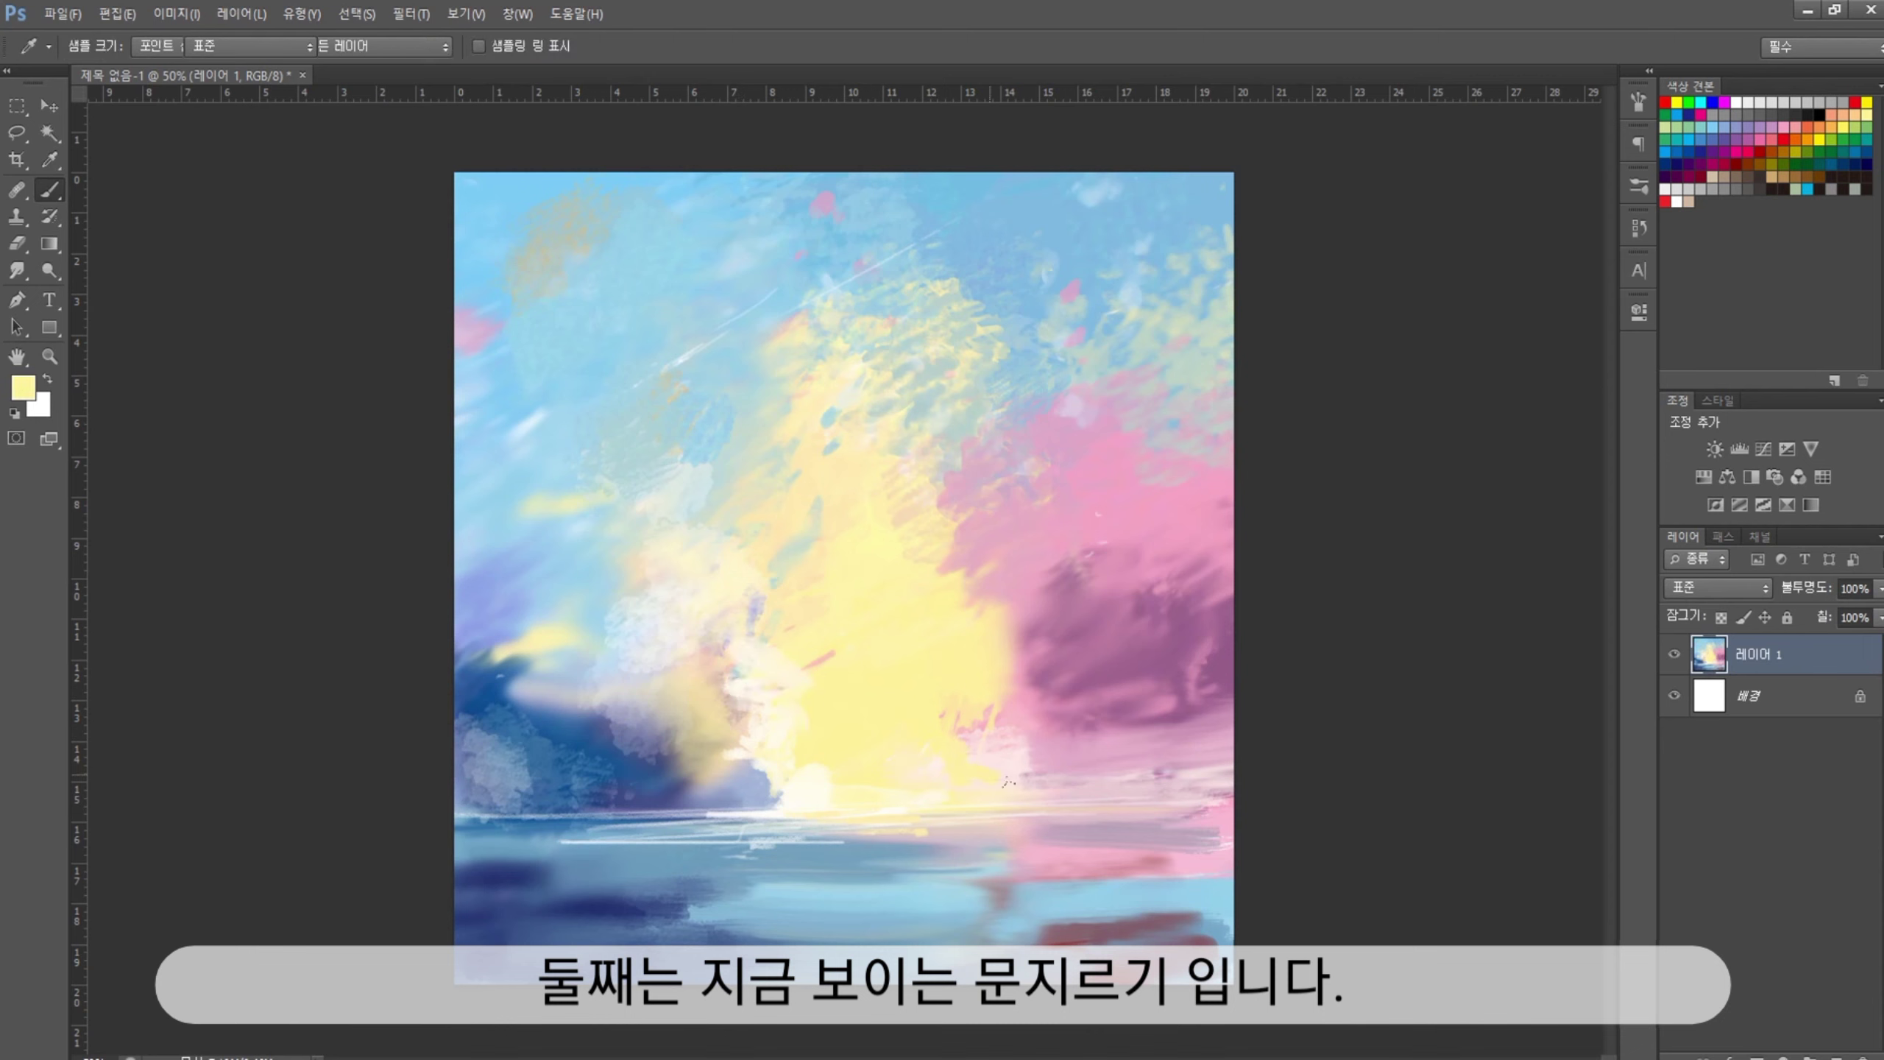
left_click(1835, 1053)
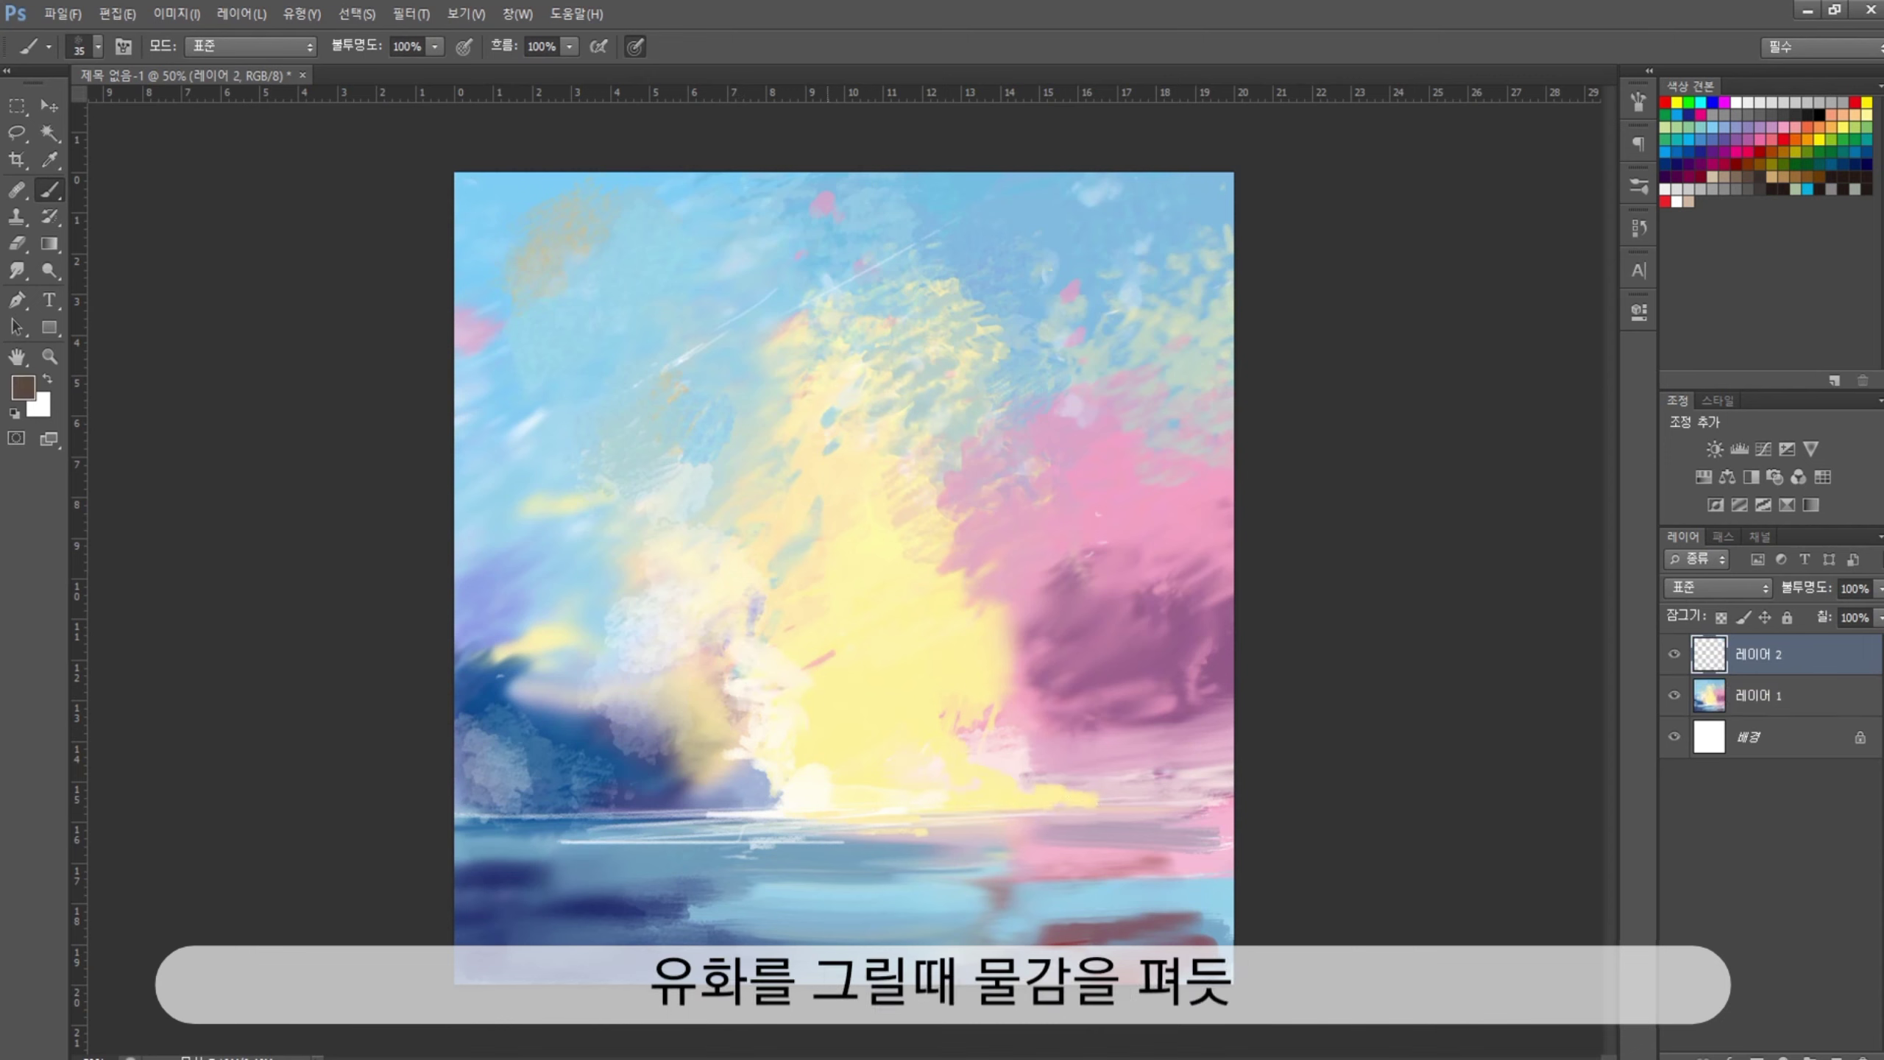
Paint the whale's long curved dark brown body with thick strokes and a fin reaching right
mouse_move(692, 303)
left_mouse_down()
mouse_move(826, 417)
mouse_move(816, 754)
left_mouse_up()
left_click_drag(631, 293, 779, 753)
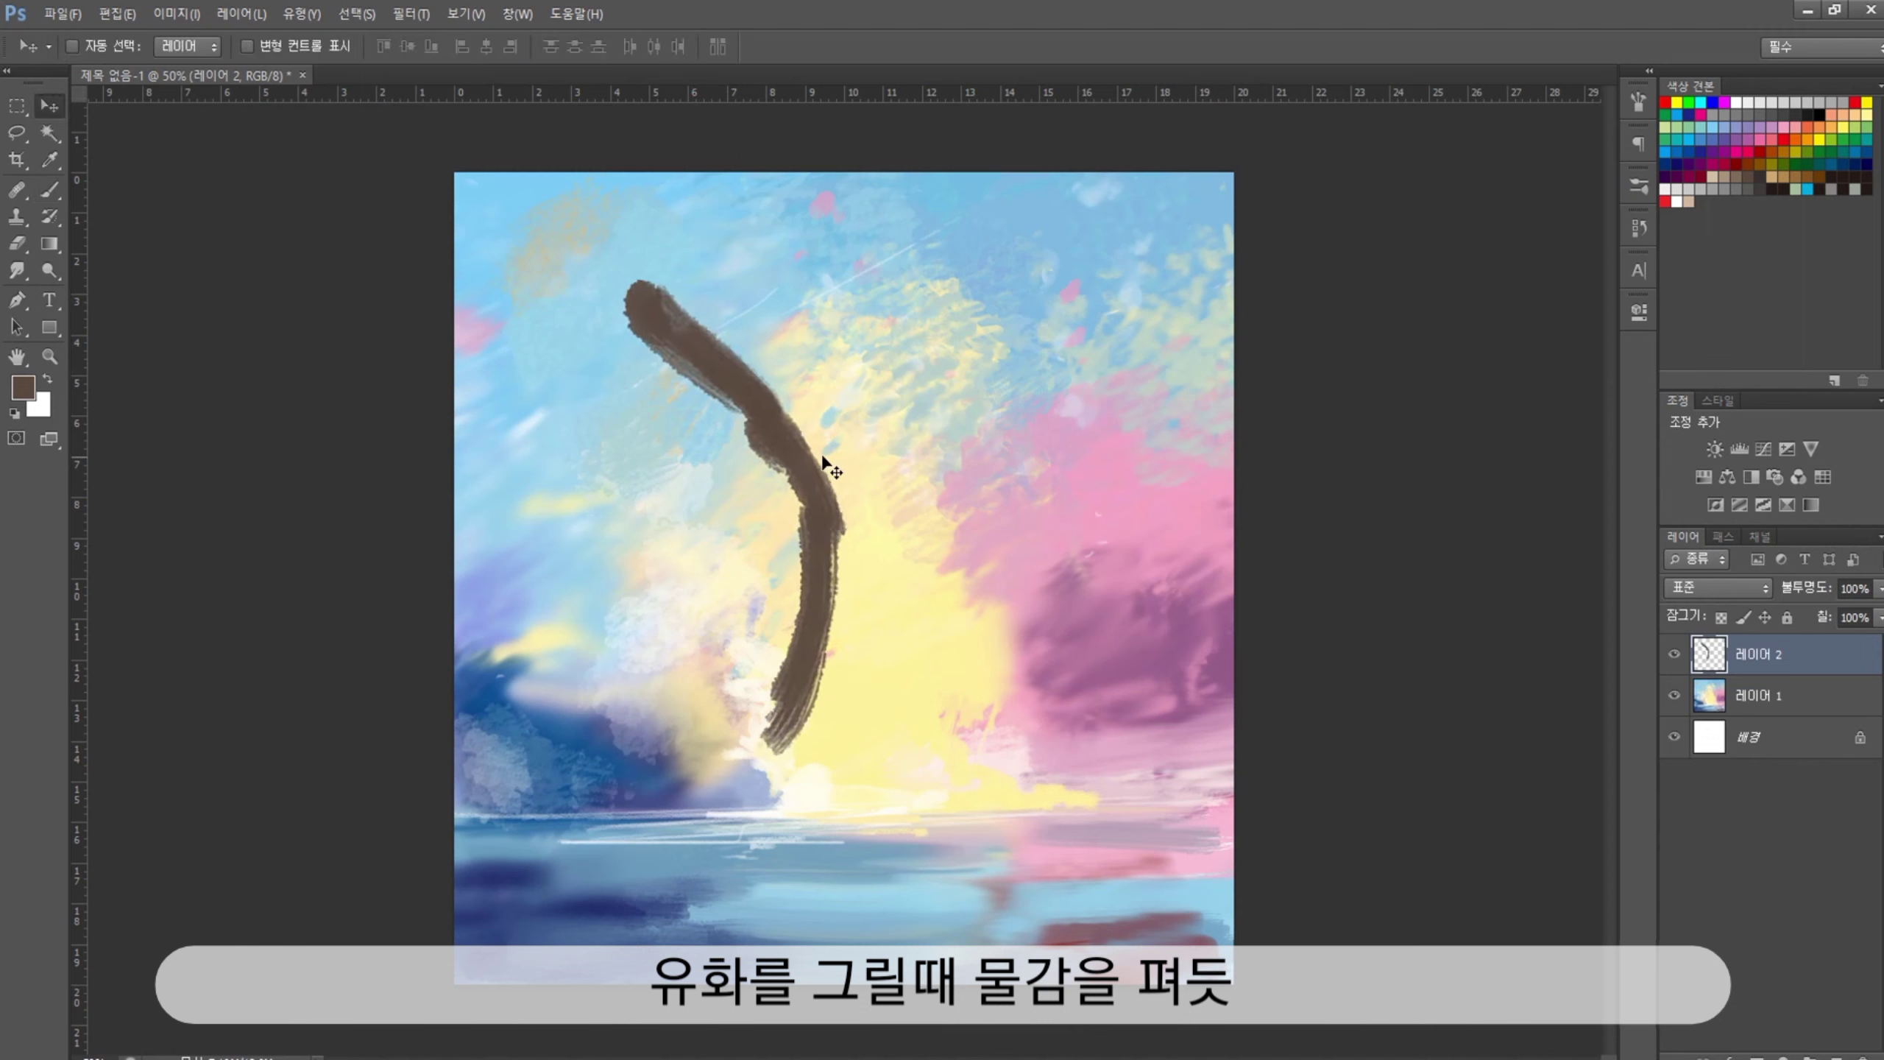
mouse_move(667, 312)
left_mouse_down()
mouse_move(855, 515)
mouse_move(874, 668)
left_mouse_up()
left_click_drag(845, 534, 843, 660)
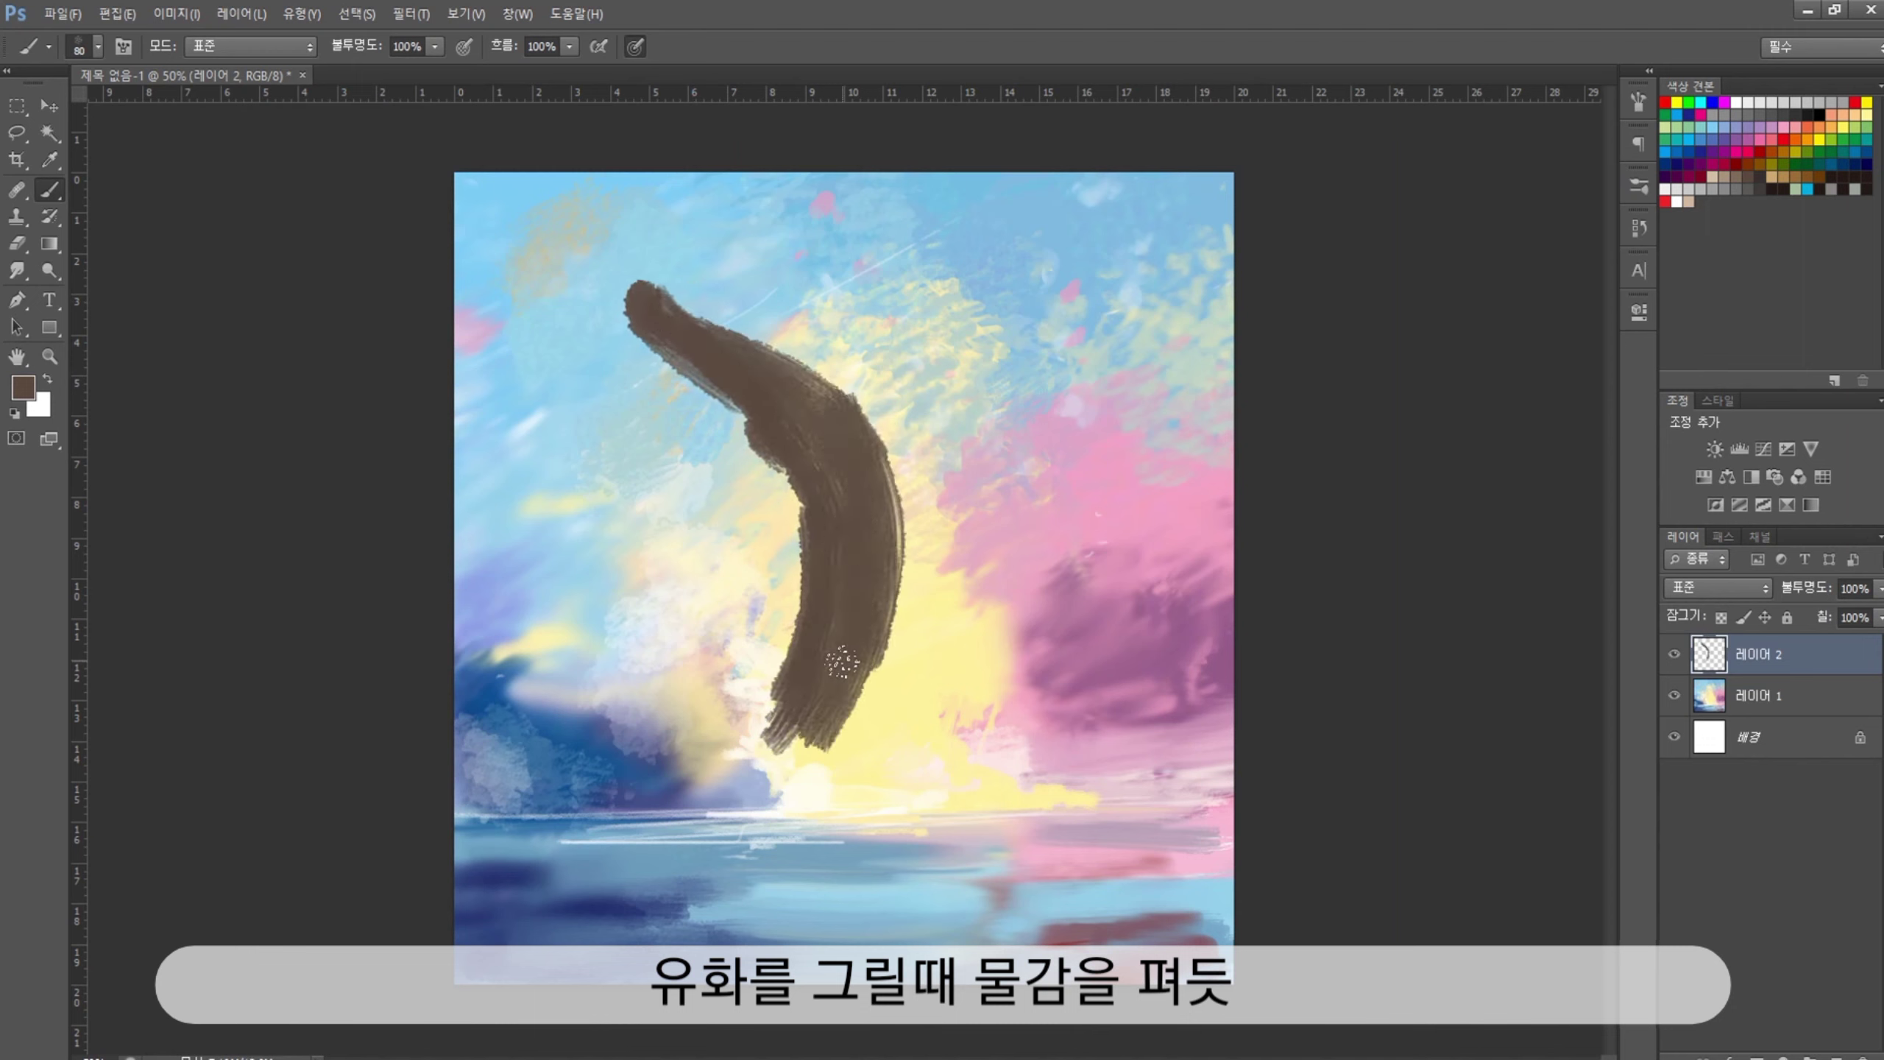
left_click_drag(948, 508, 980, 530)
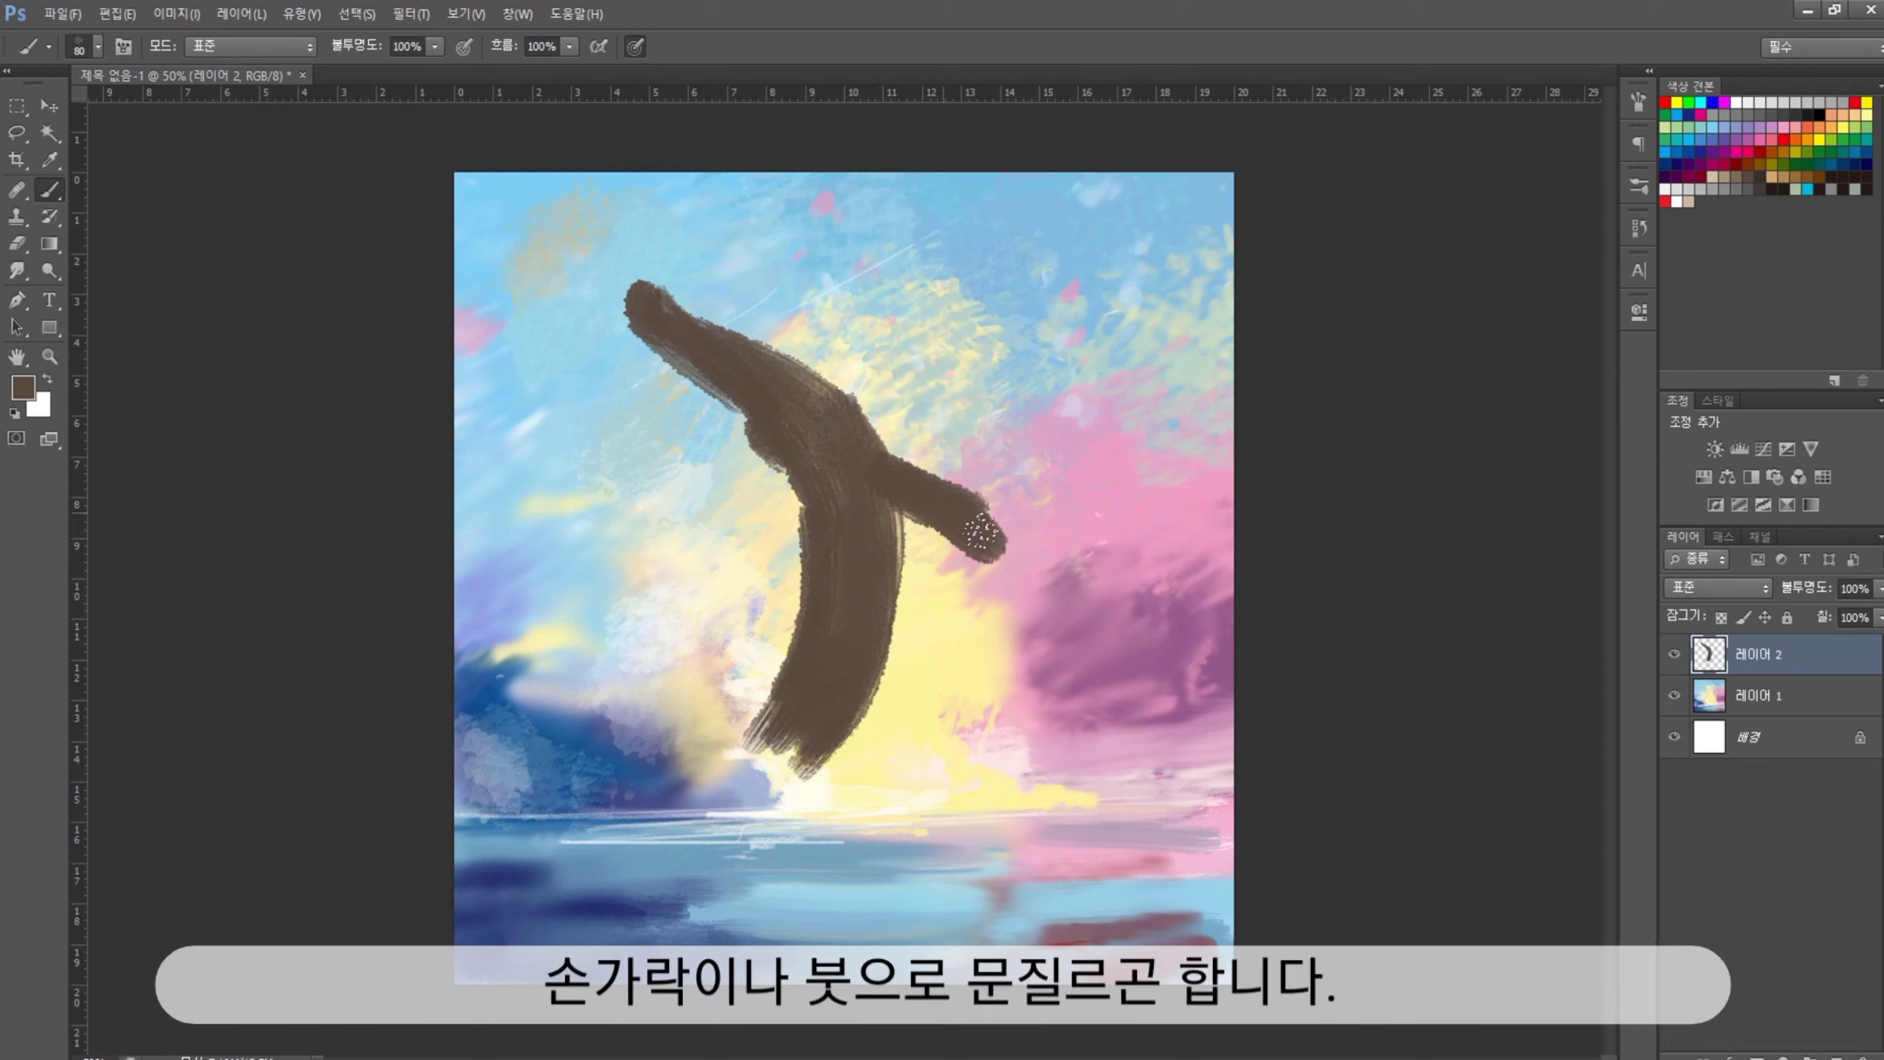
On a new layer below, brush a white belly and head, and darken the right fin's edge
left_click(1836, 1052, "ctrl")
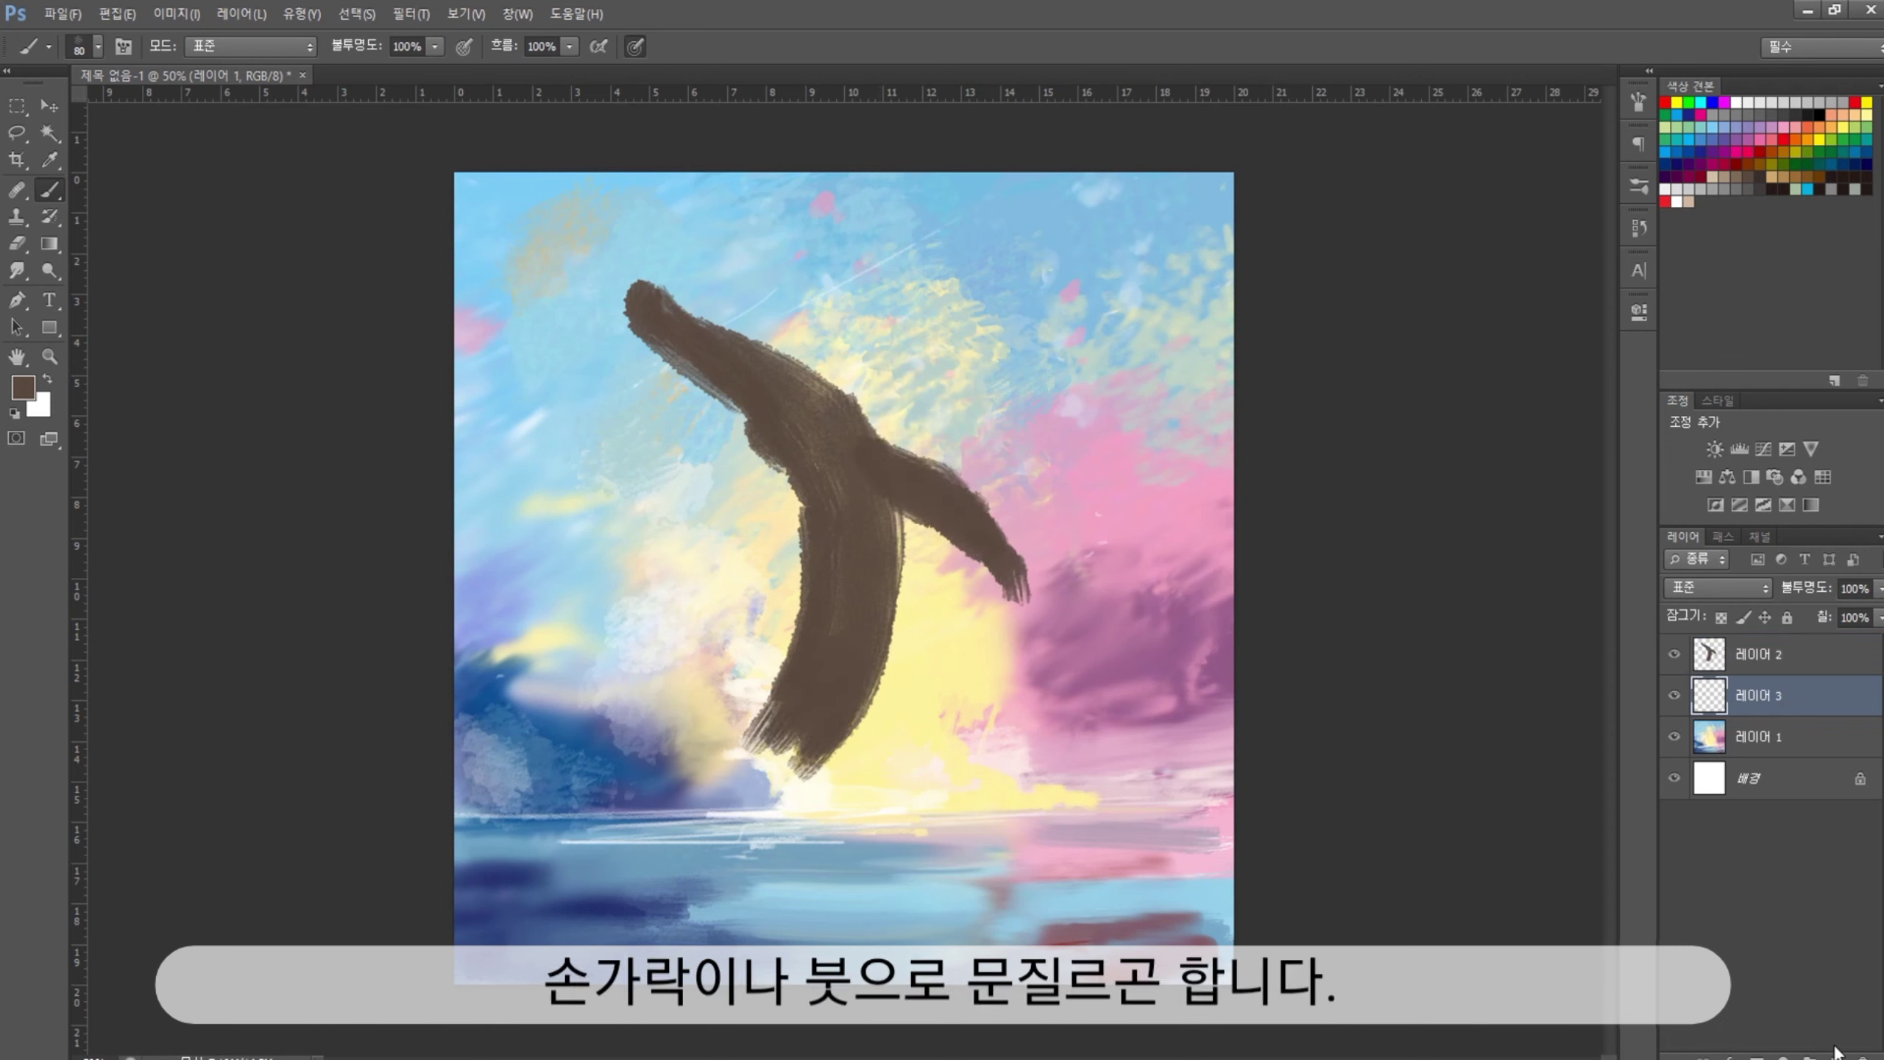
mouse_move(827, 308)
left_mouse_down()
mouse_move(882, 393)
mouse_move(978, 445)
mouse_move(955, 579)
left_mouse_up()
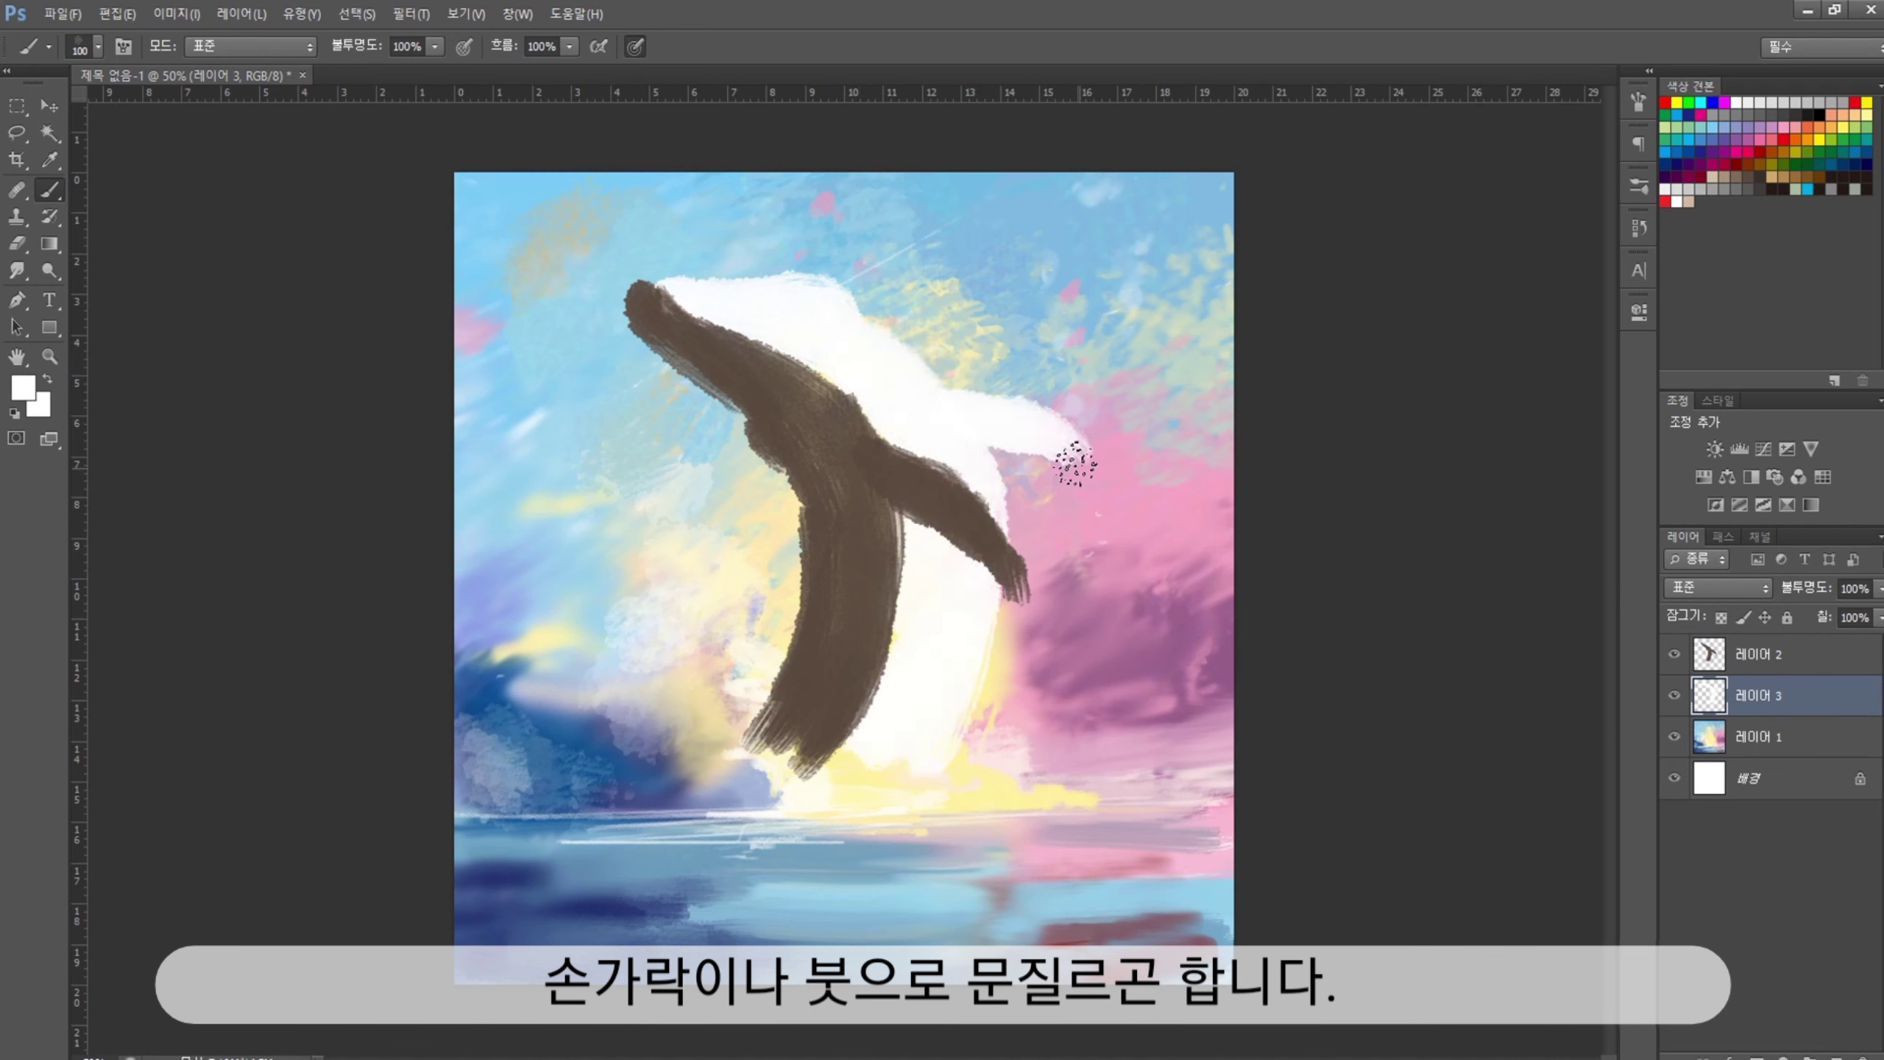
left_click(964, 475, "alt")
key("bracketleft")
mouse_move(972, 427)
left_mouse_down()
mouse_move(1087, 448)
mouse_move(1010, 427)
left_mouse_up()
mouse_move(670, 281)
left_mouse_down()
mouse_move(783, 274)
mouse_move(949, 386)
left_mouse_up()
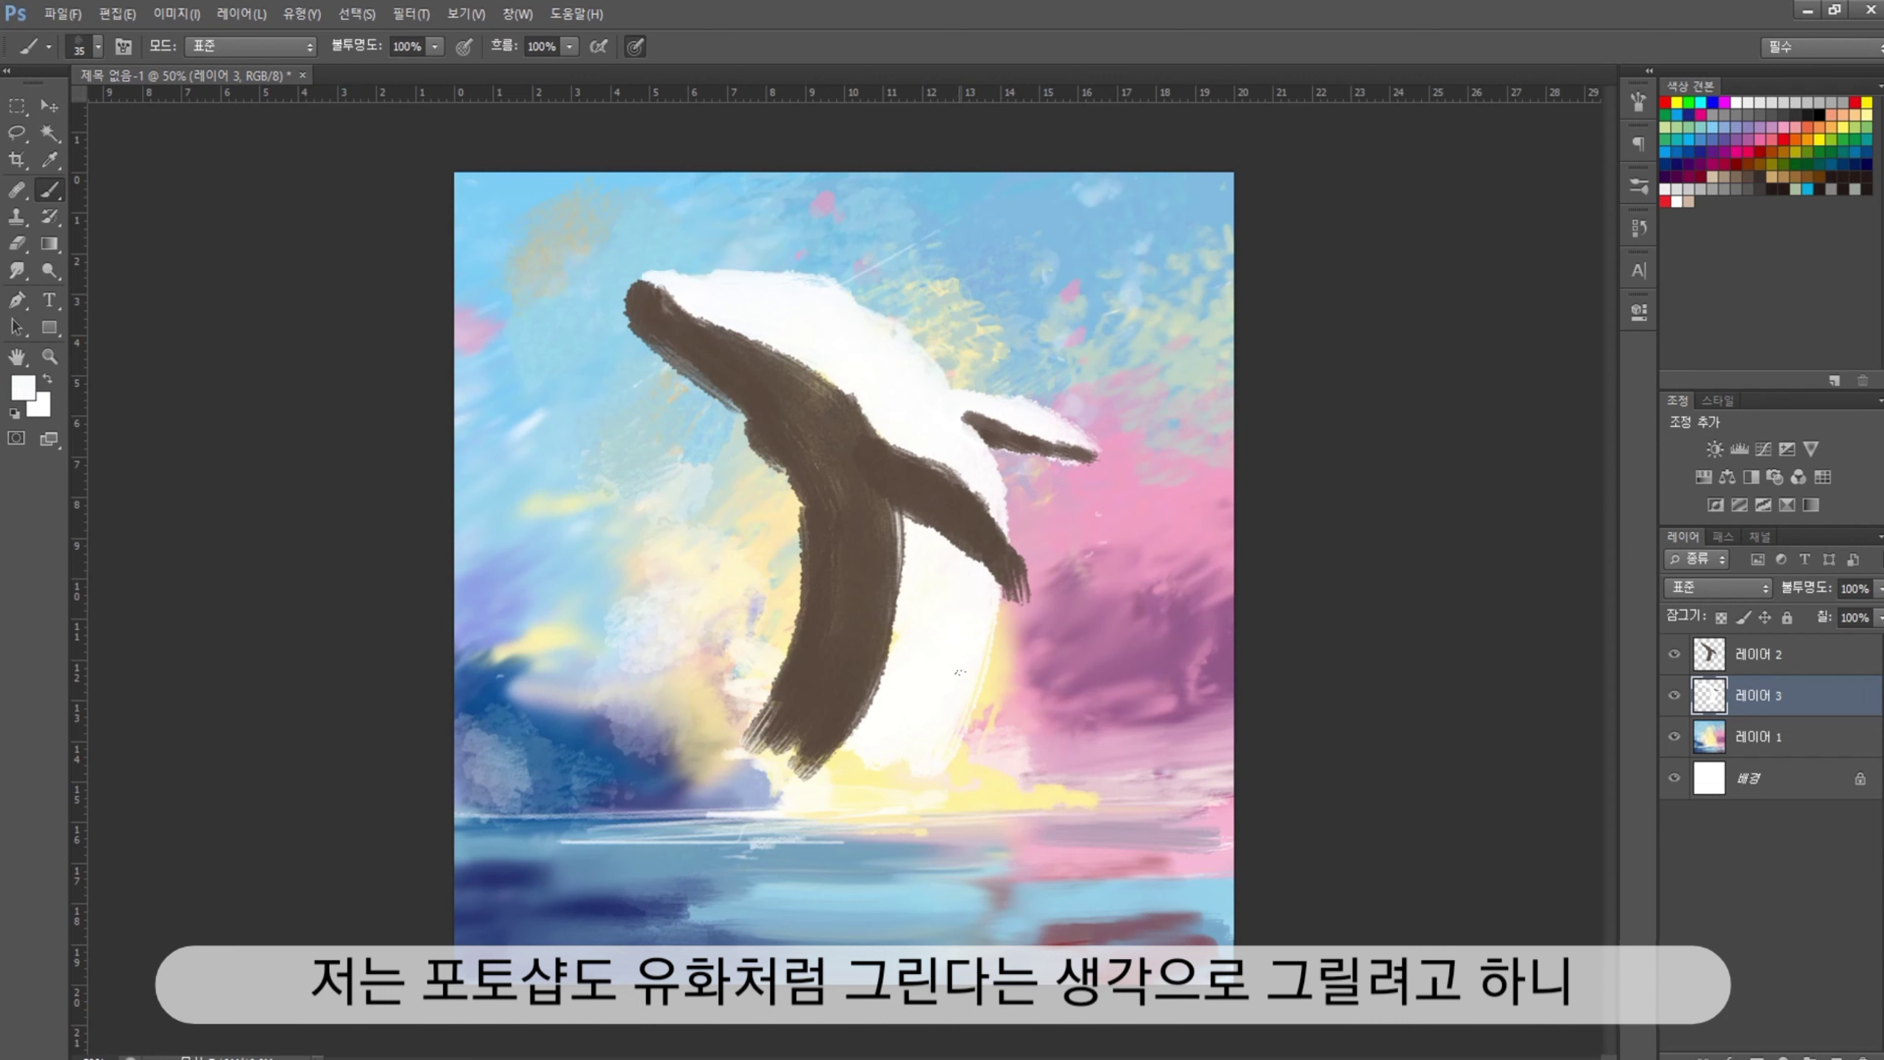
Paint fine brown throat grooves and white eye details with a smaller brush
key("bracketleft")
key("bracketleft")
key("bracketleft")
left_click(873, 416, "alt")
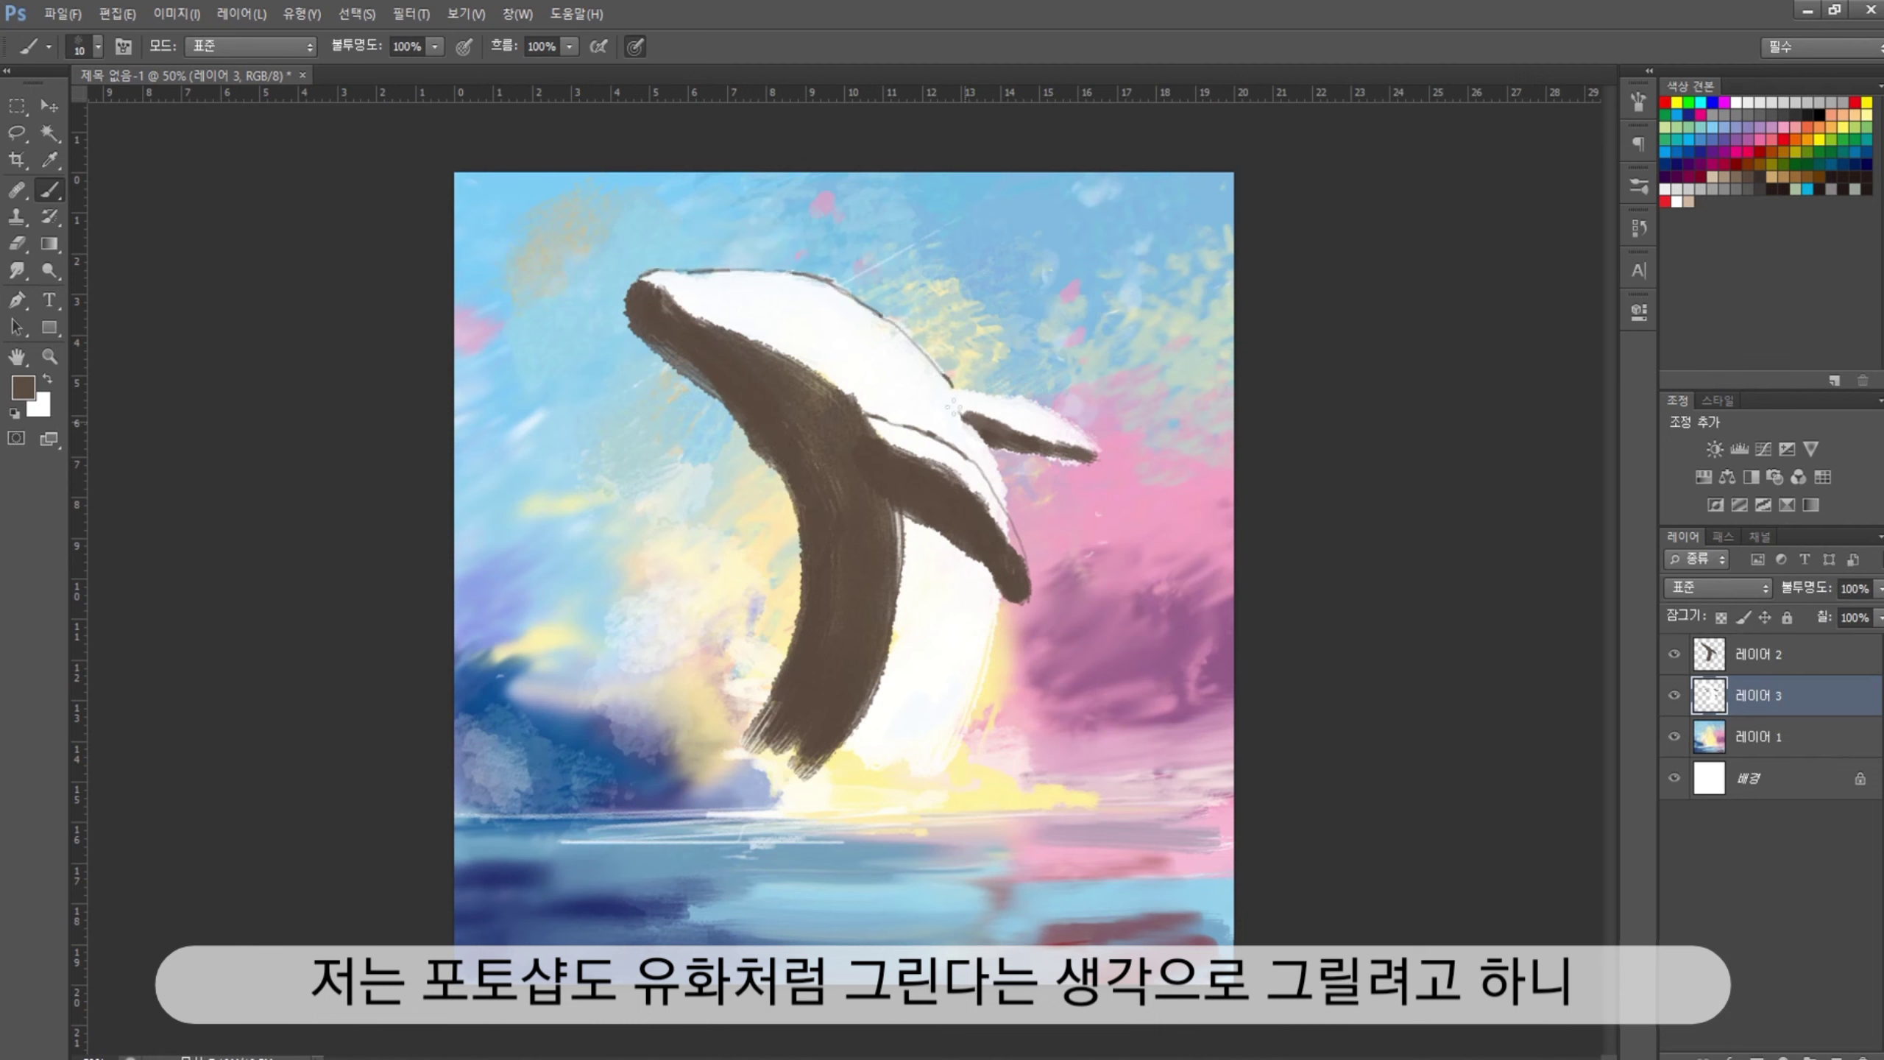
key("bracketright")
key("bracketleft")
key("bracketleft")
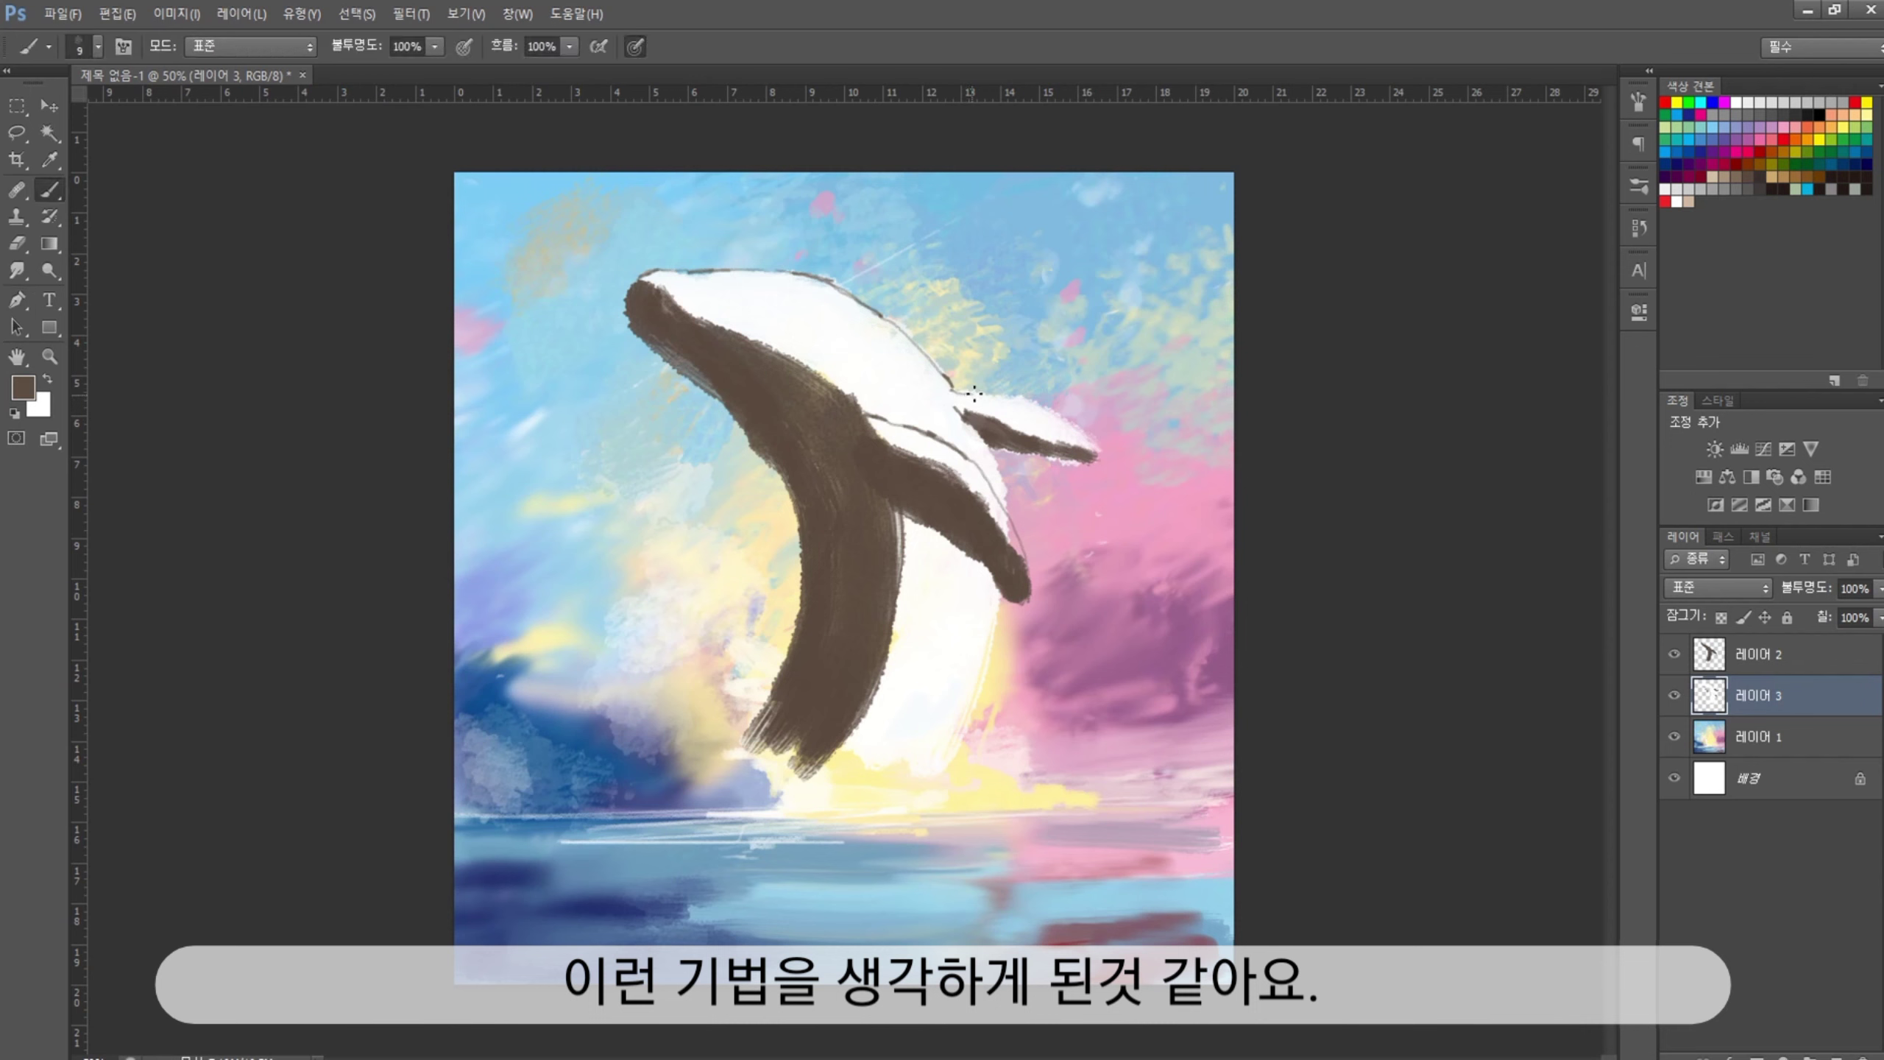
left_click(897, 339, "alt")
key("bracketright")
key("bracketright")
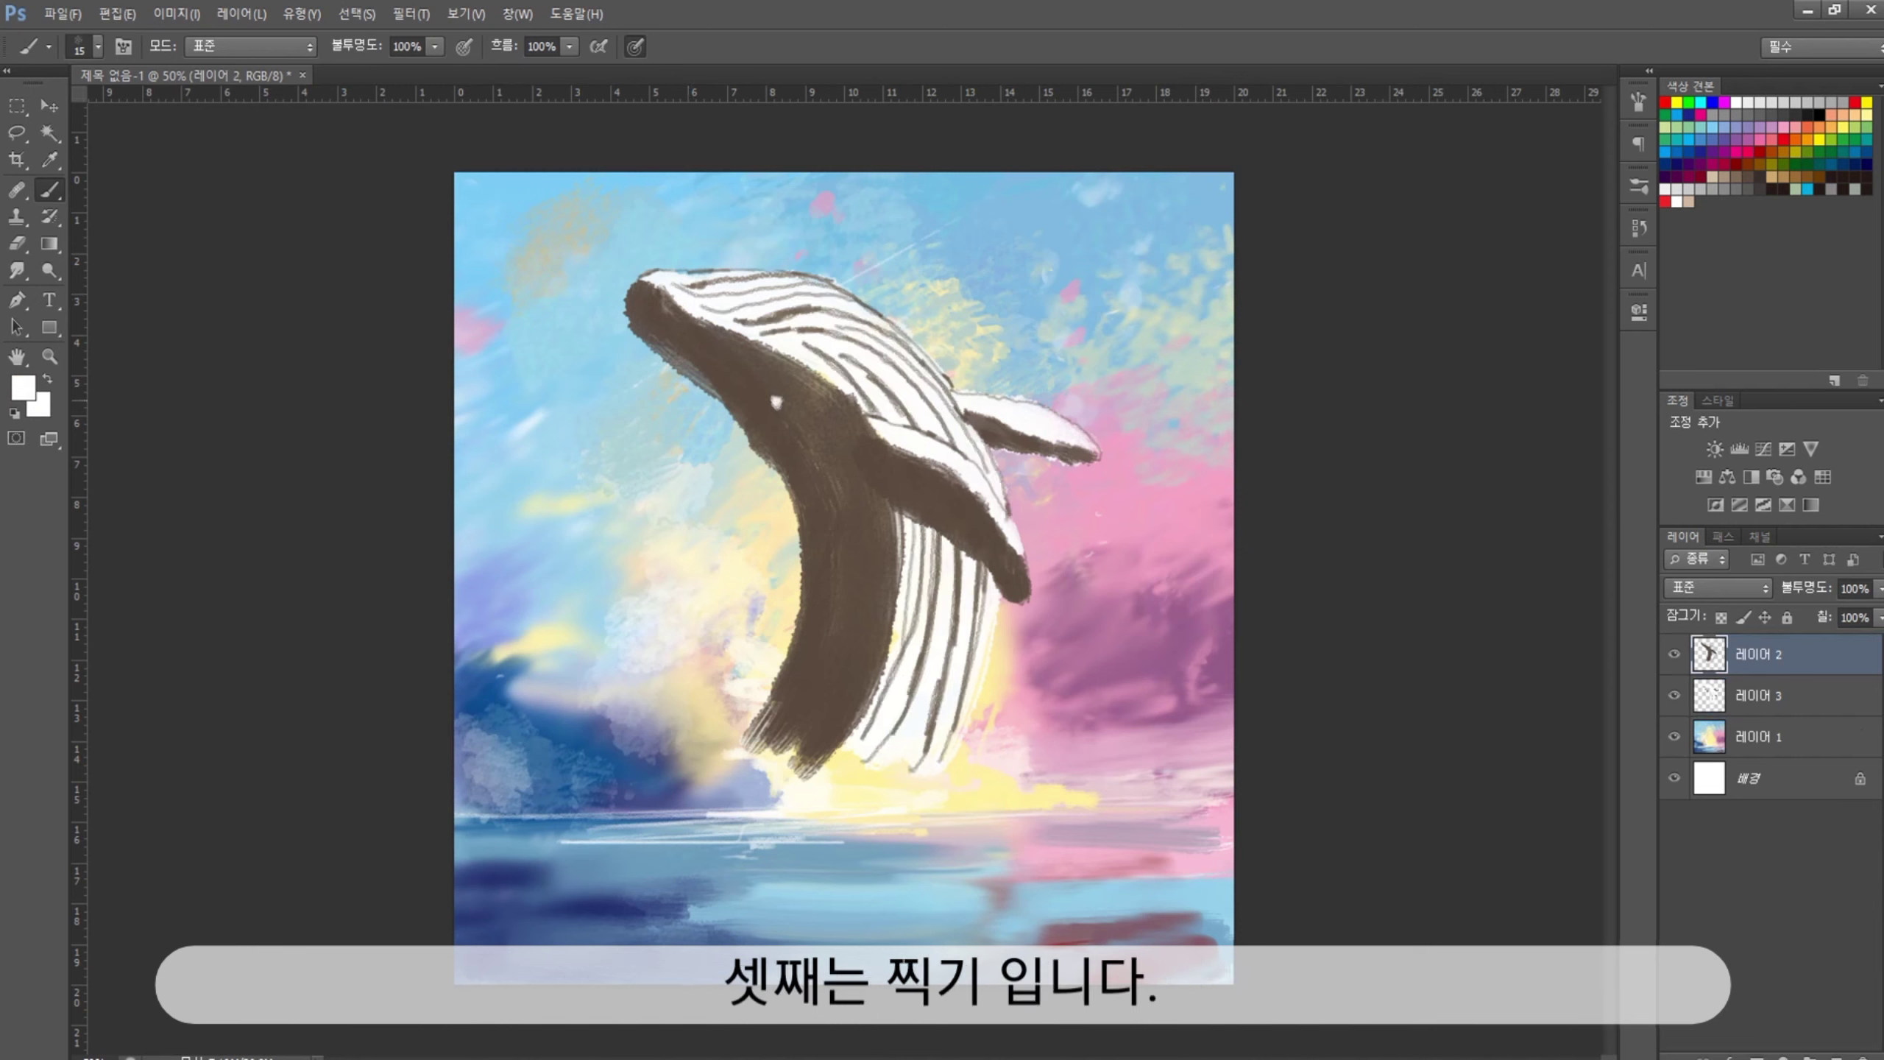
Merge the belly layer into the whale layer and sample the whale's brown
left_click(1781, 709, "ctrl")
key("ctrl+e")
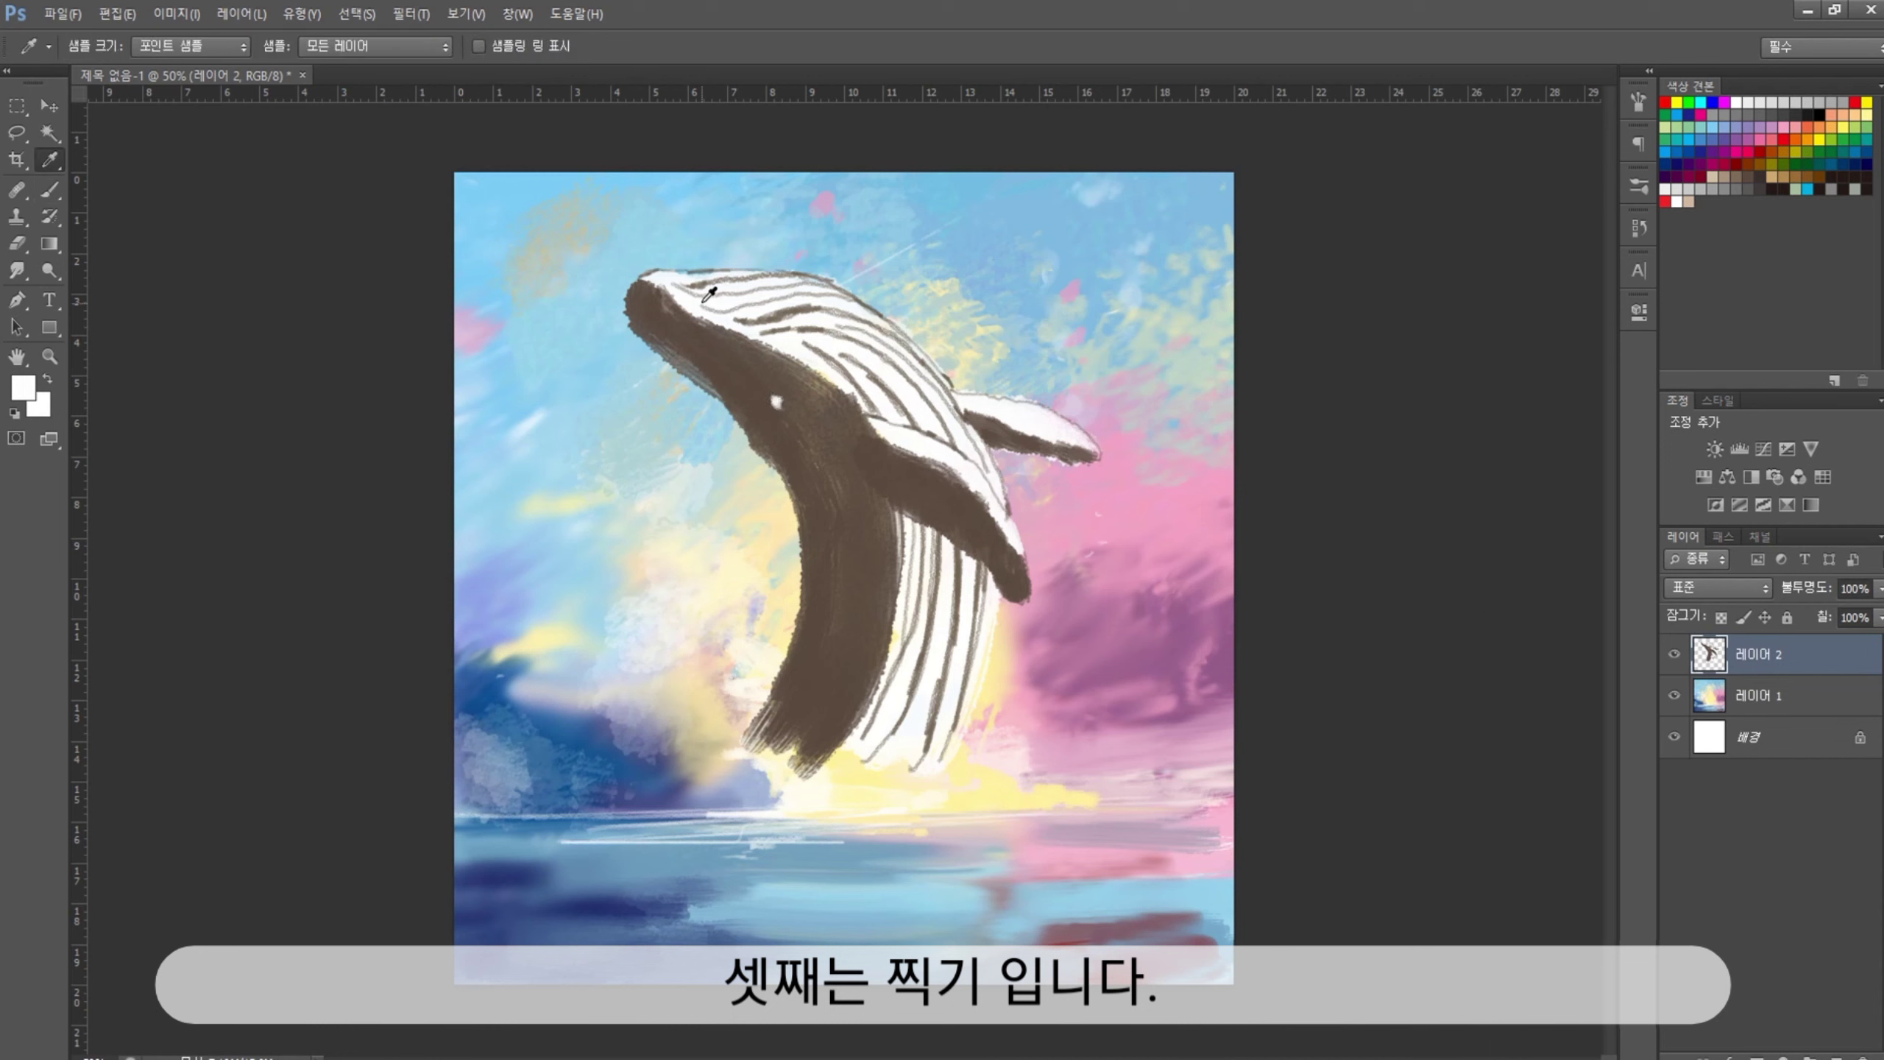
left_click(661, 293, "alt")
Select the whale's outline and soften its white stripes with 40% grey strokes
left_click(1710, 654, "ctrl")
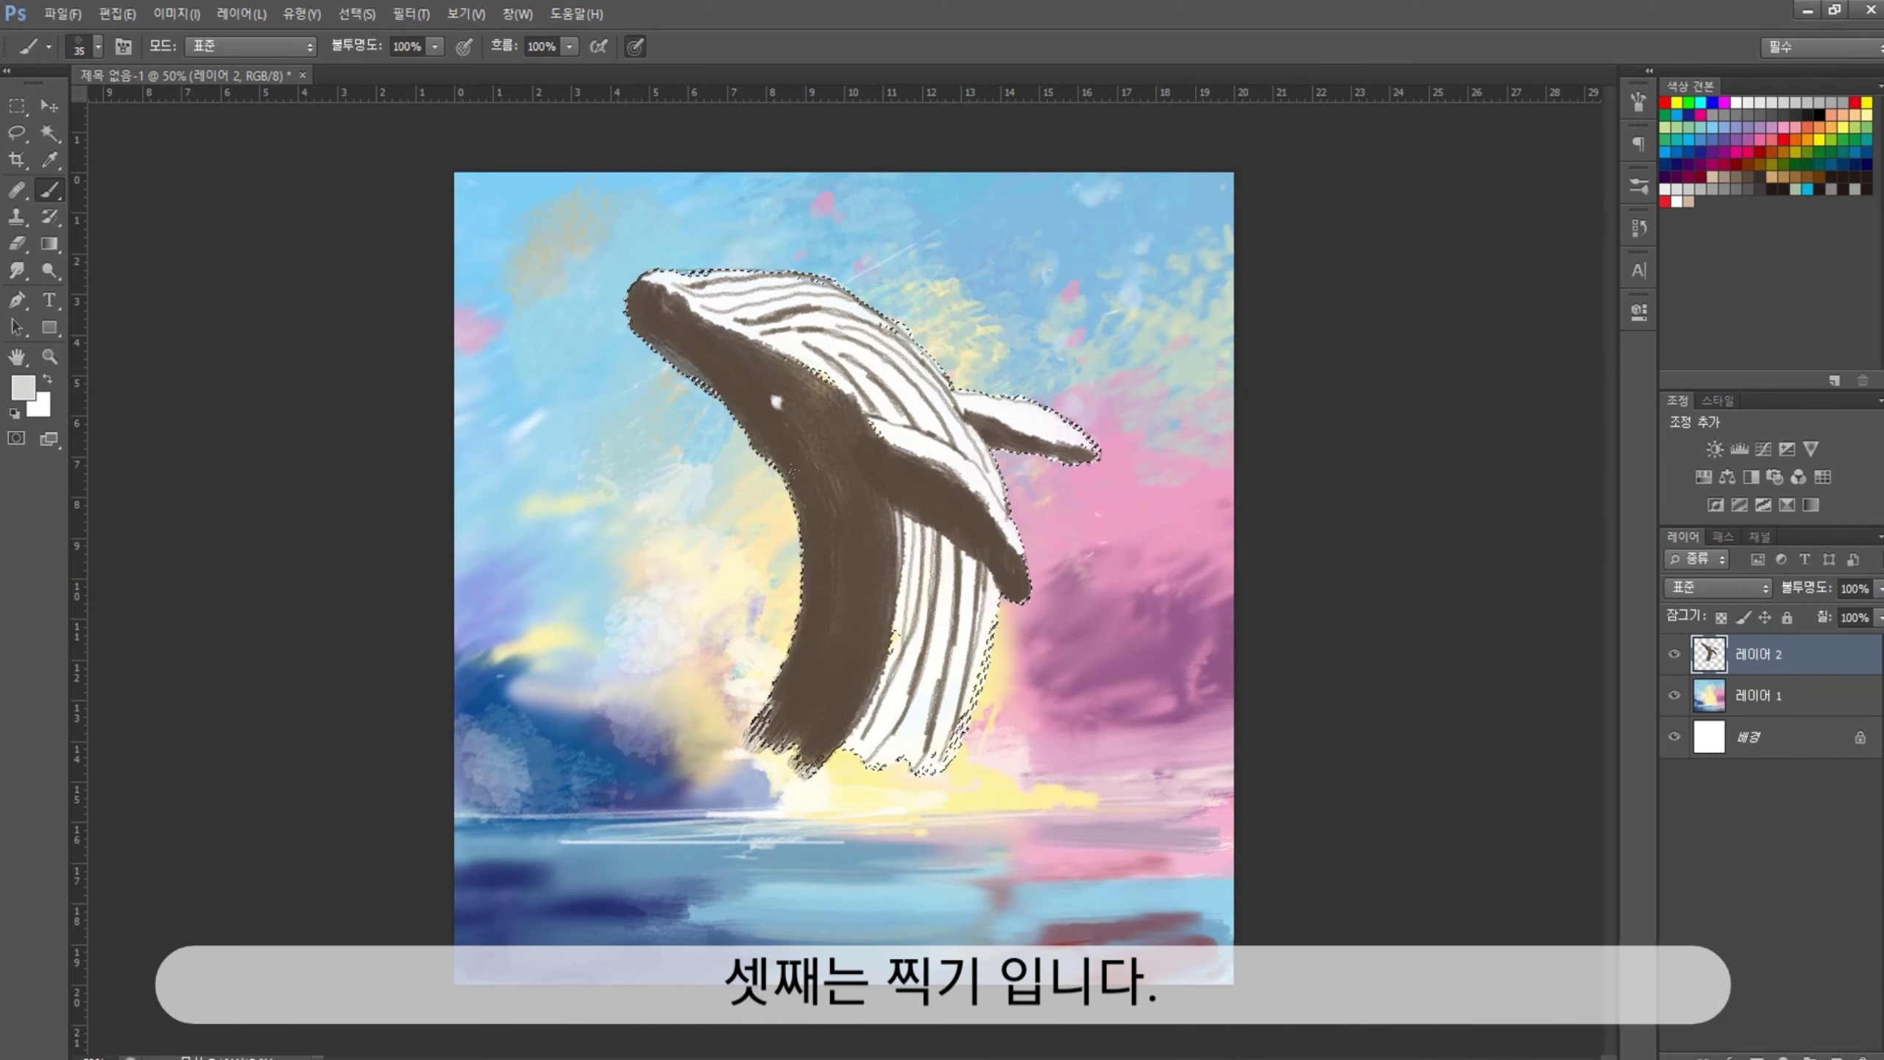
key("bracketleft")
key("bracketleft")
key("bracketleft")
key("4")
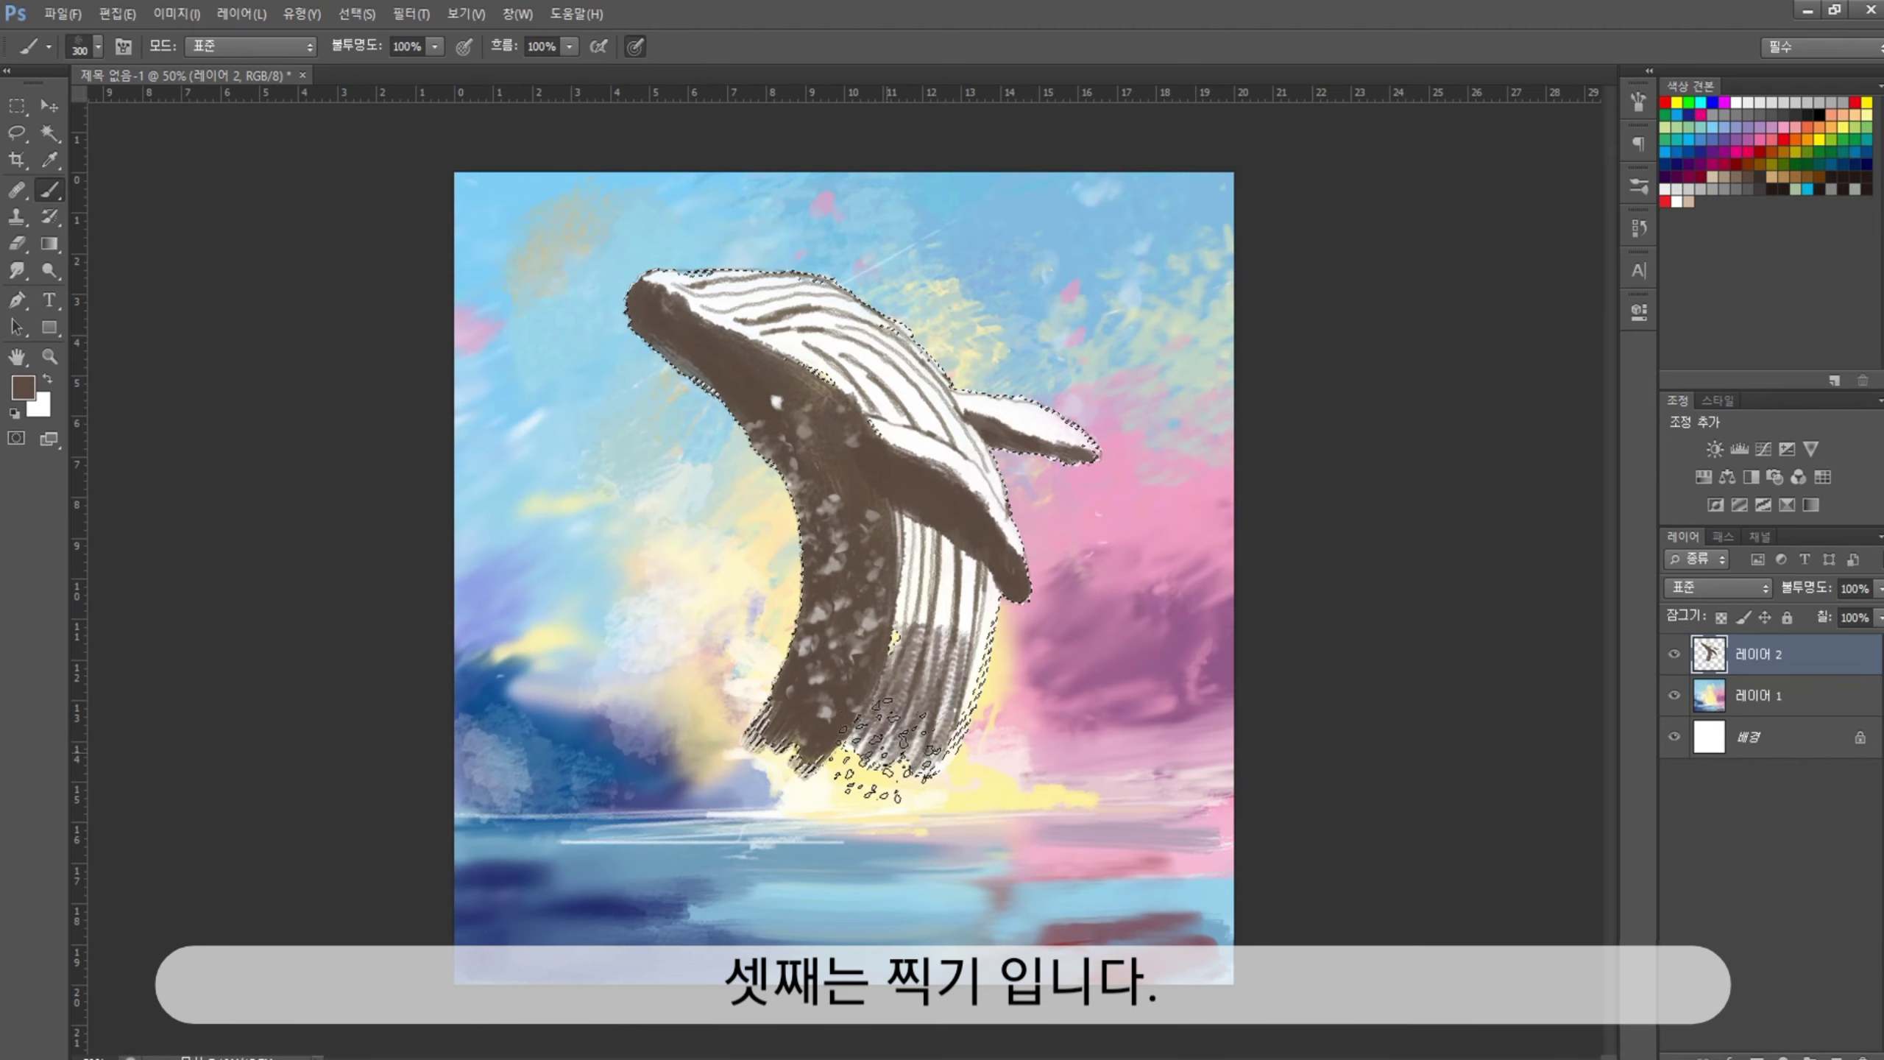
left_click_drag(942, 623, 905, 765)
mouse_move(831, 312)
left_mouse_down()
mouse_move(871, 356)
mouse_move(741, 838)
left_mouse_up()
At 90% opacity, repaint dark brown over the body's light spots and add a small white highlight
key("ctrl+plus")
key("bracketleft")
key("bracketleft")
key("bracketleft")
key("9")
left_click_drag(853, 445, 817, 838)
left_click_drag(920, 442, 986, 463)
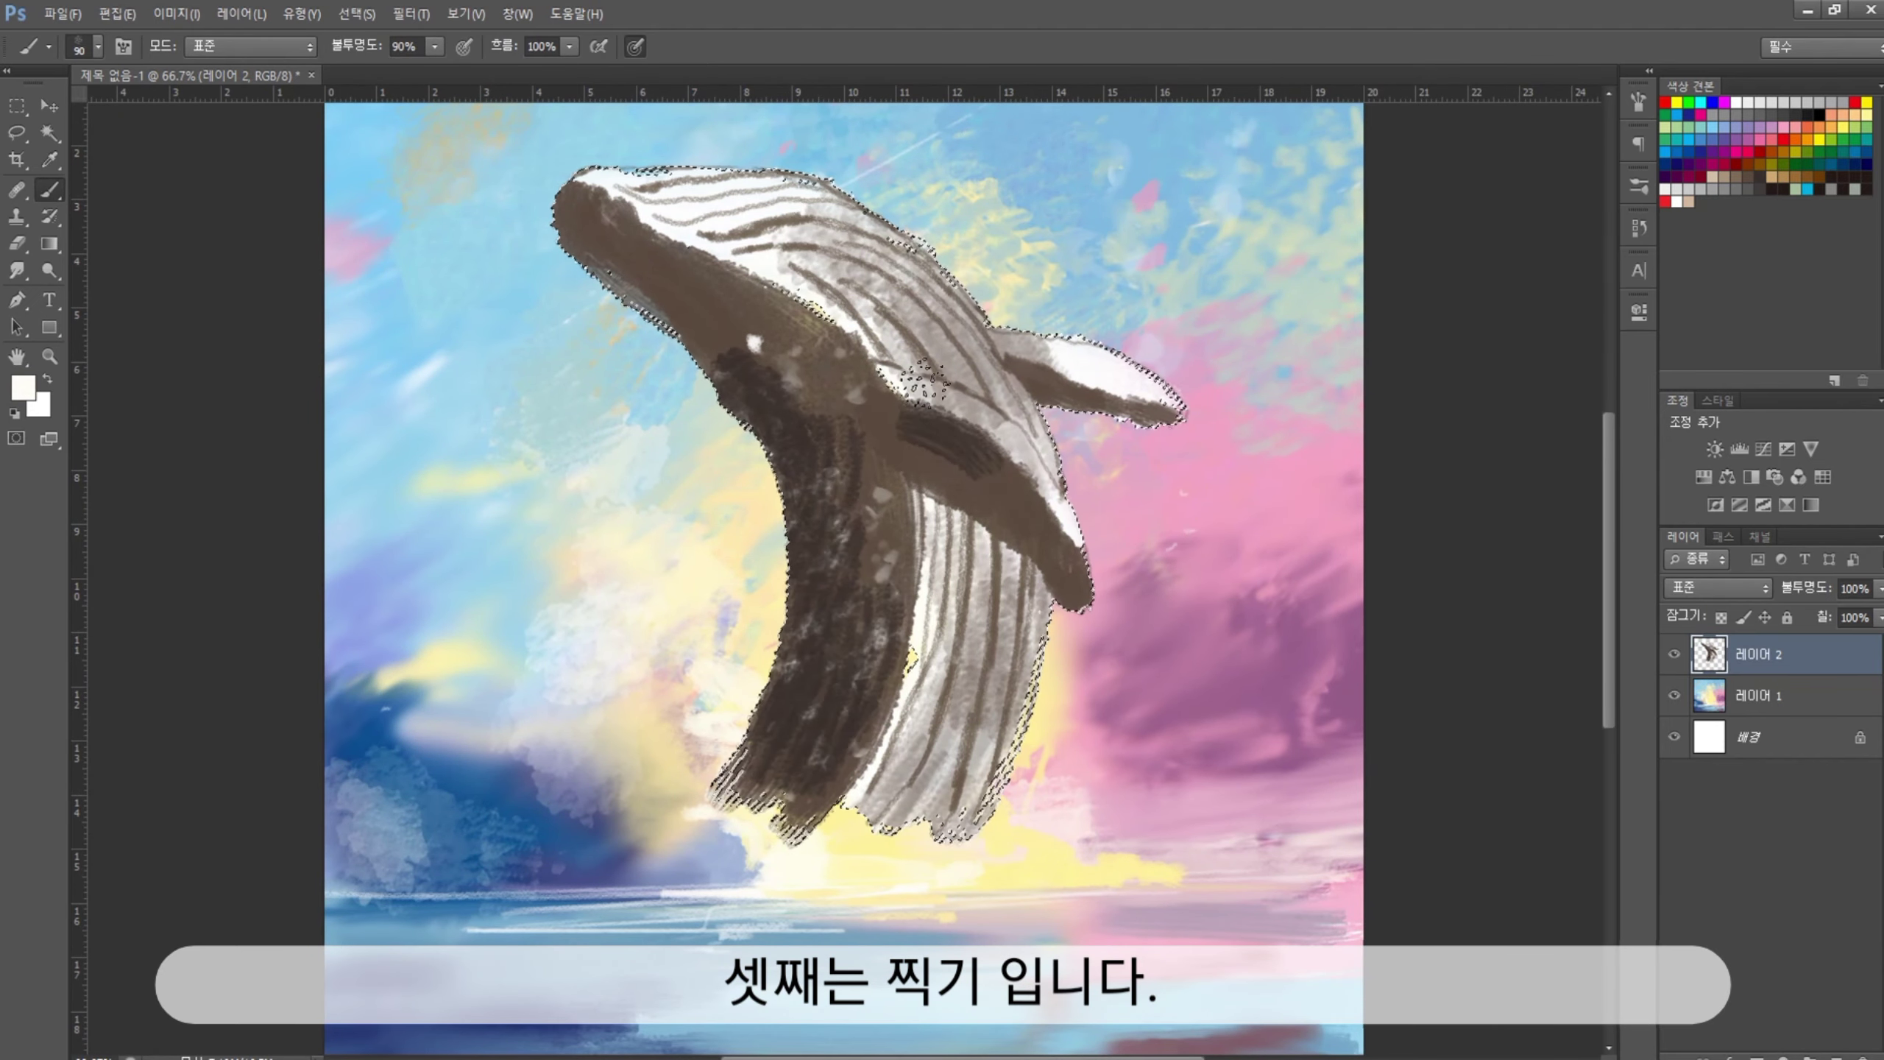
key("x")
left_click_drag(893, 375, 923, 390)
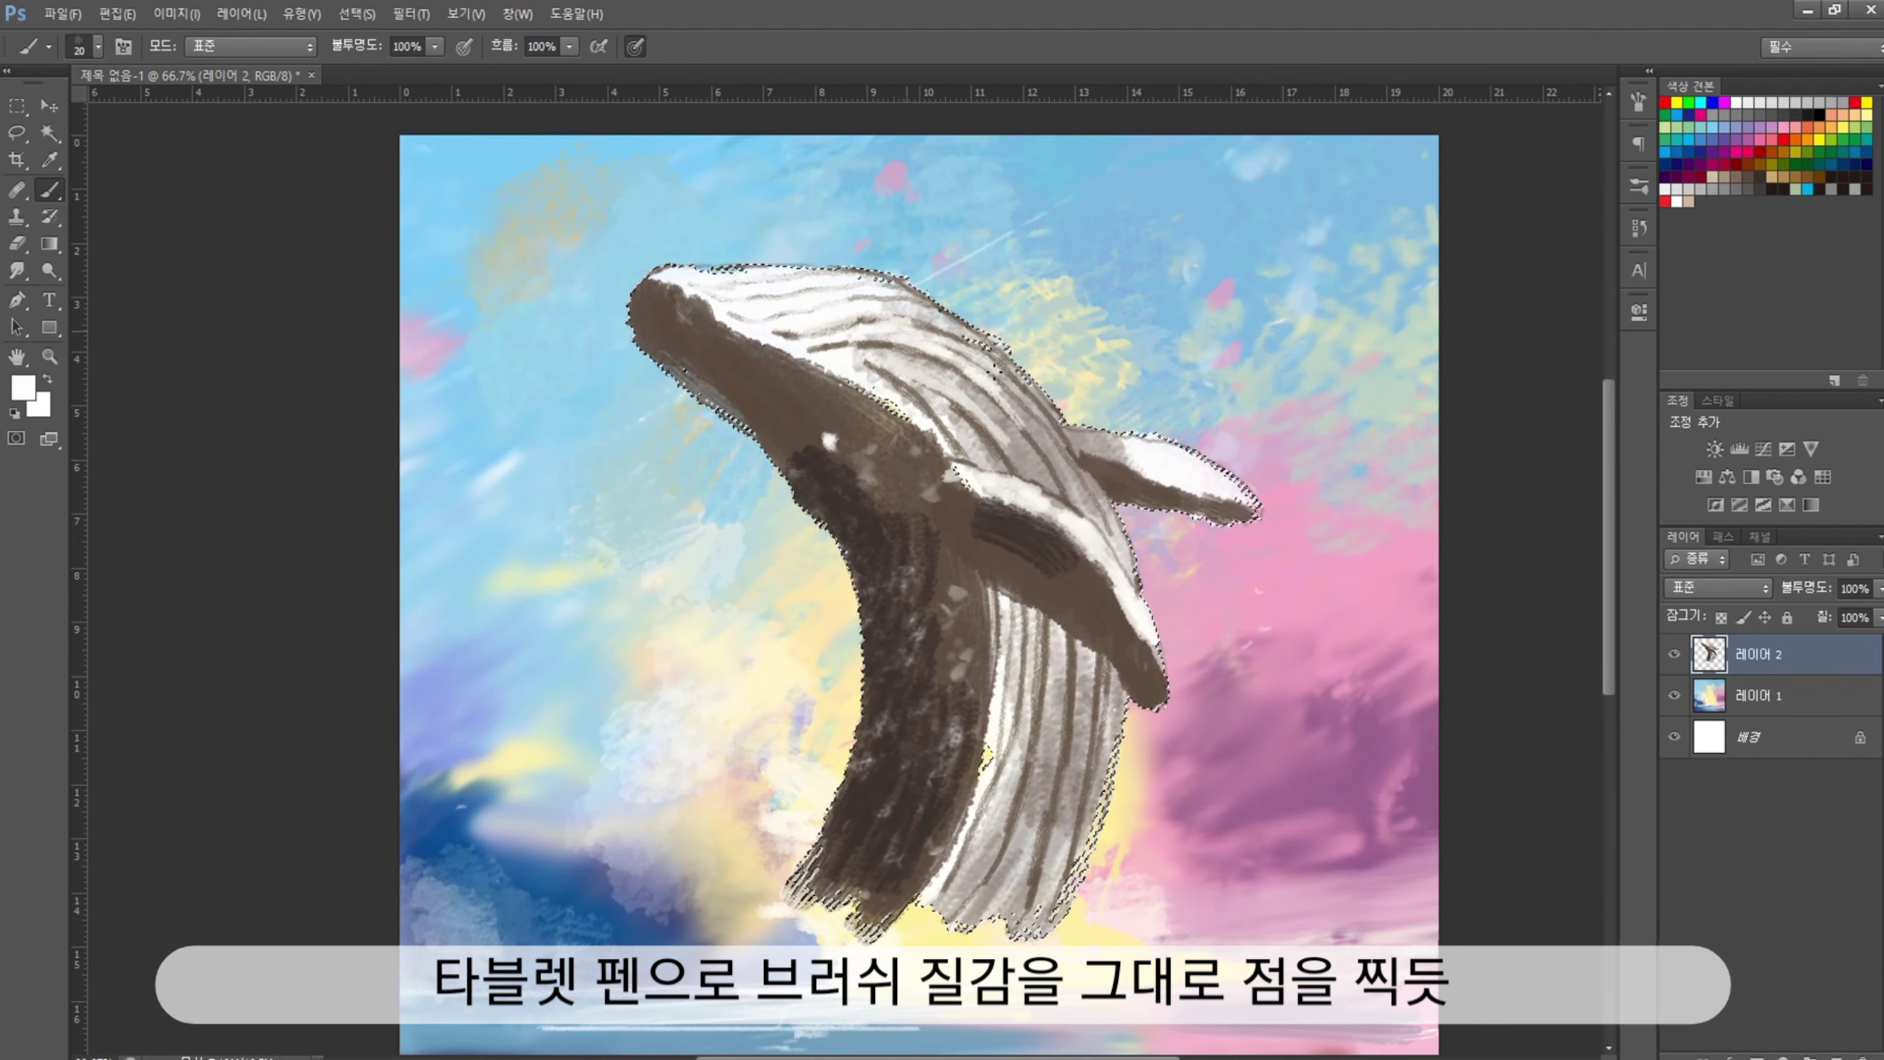
Dab dark brown texture onto the whale's head and lower body, then pick light grey
left_click(749, 415, "alt")
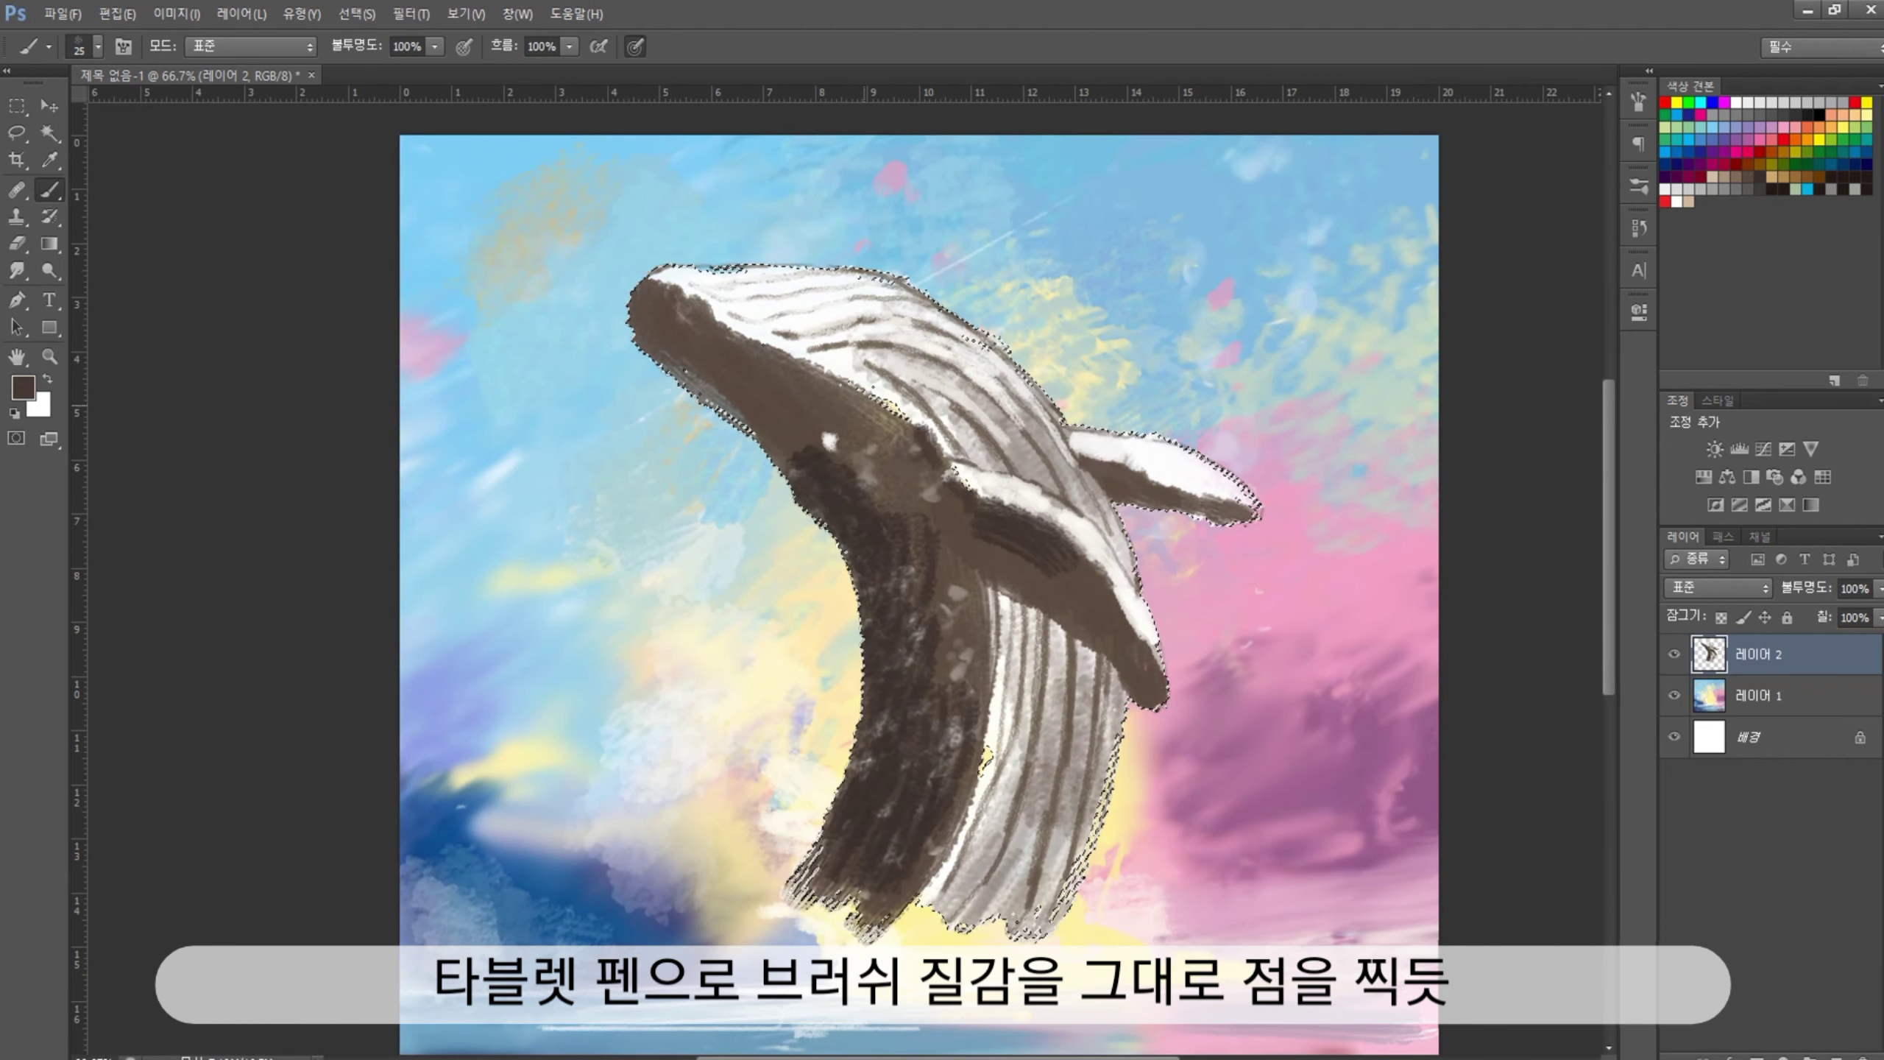
left_click(683, 312)
left_click(757, 356)
left_click(690, 280, "alt")
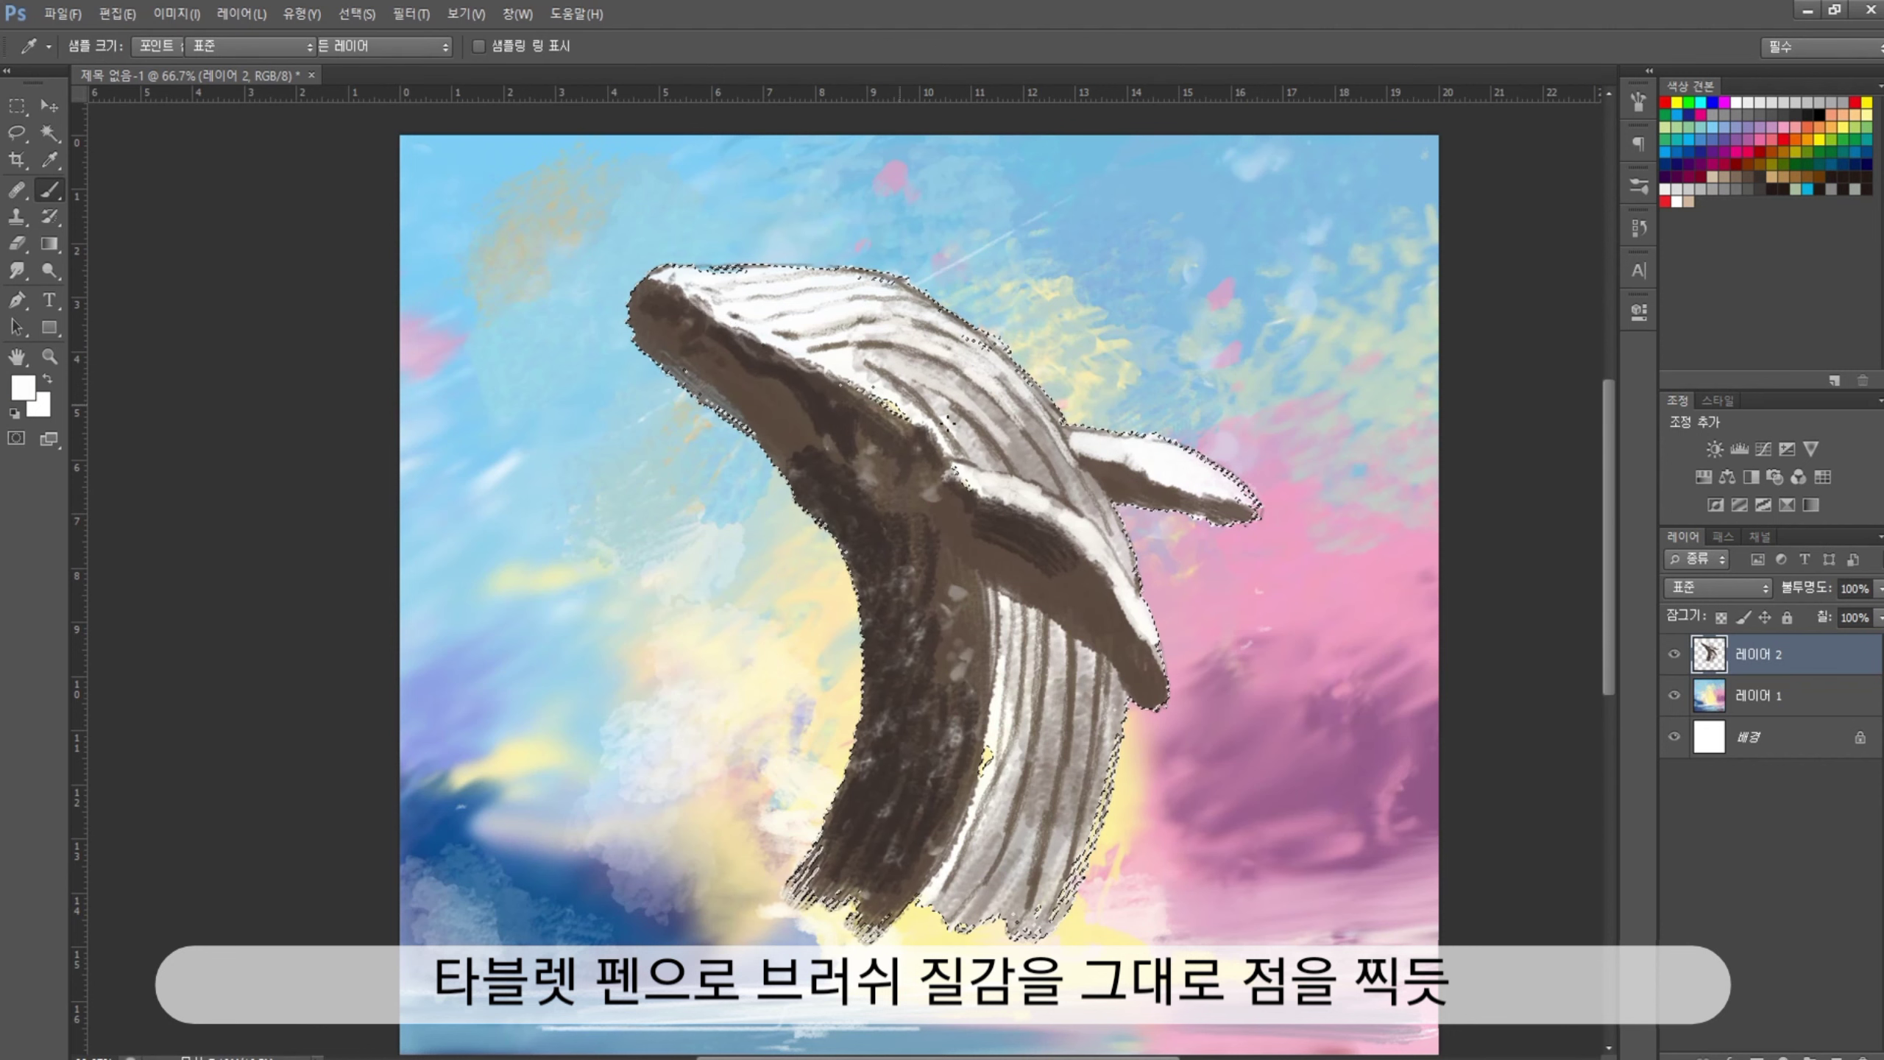
left_click(1011, 507, "alt")
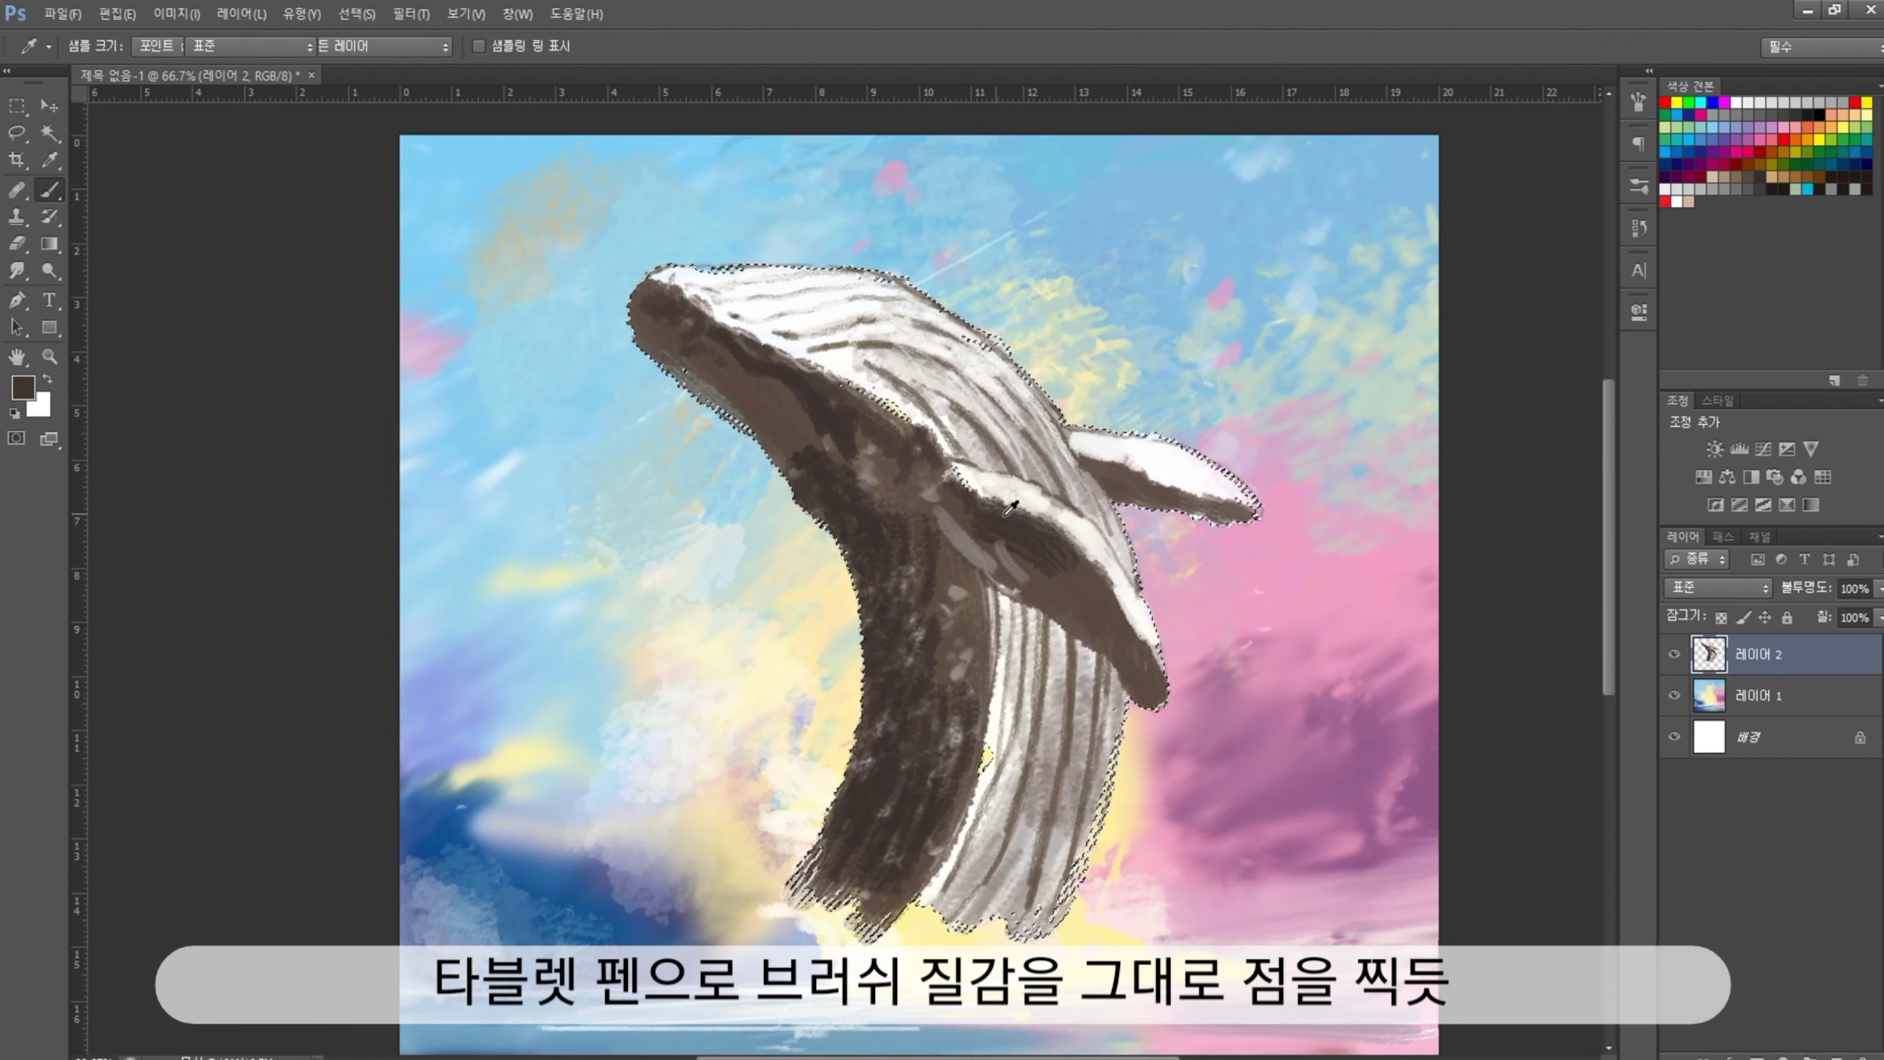
left_click(864, 801)
left_click(1053, 742, "alt")
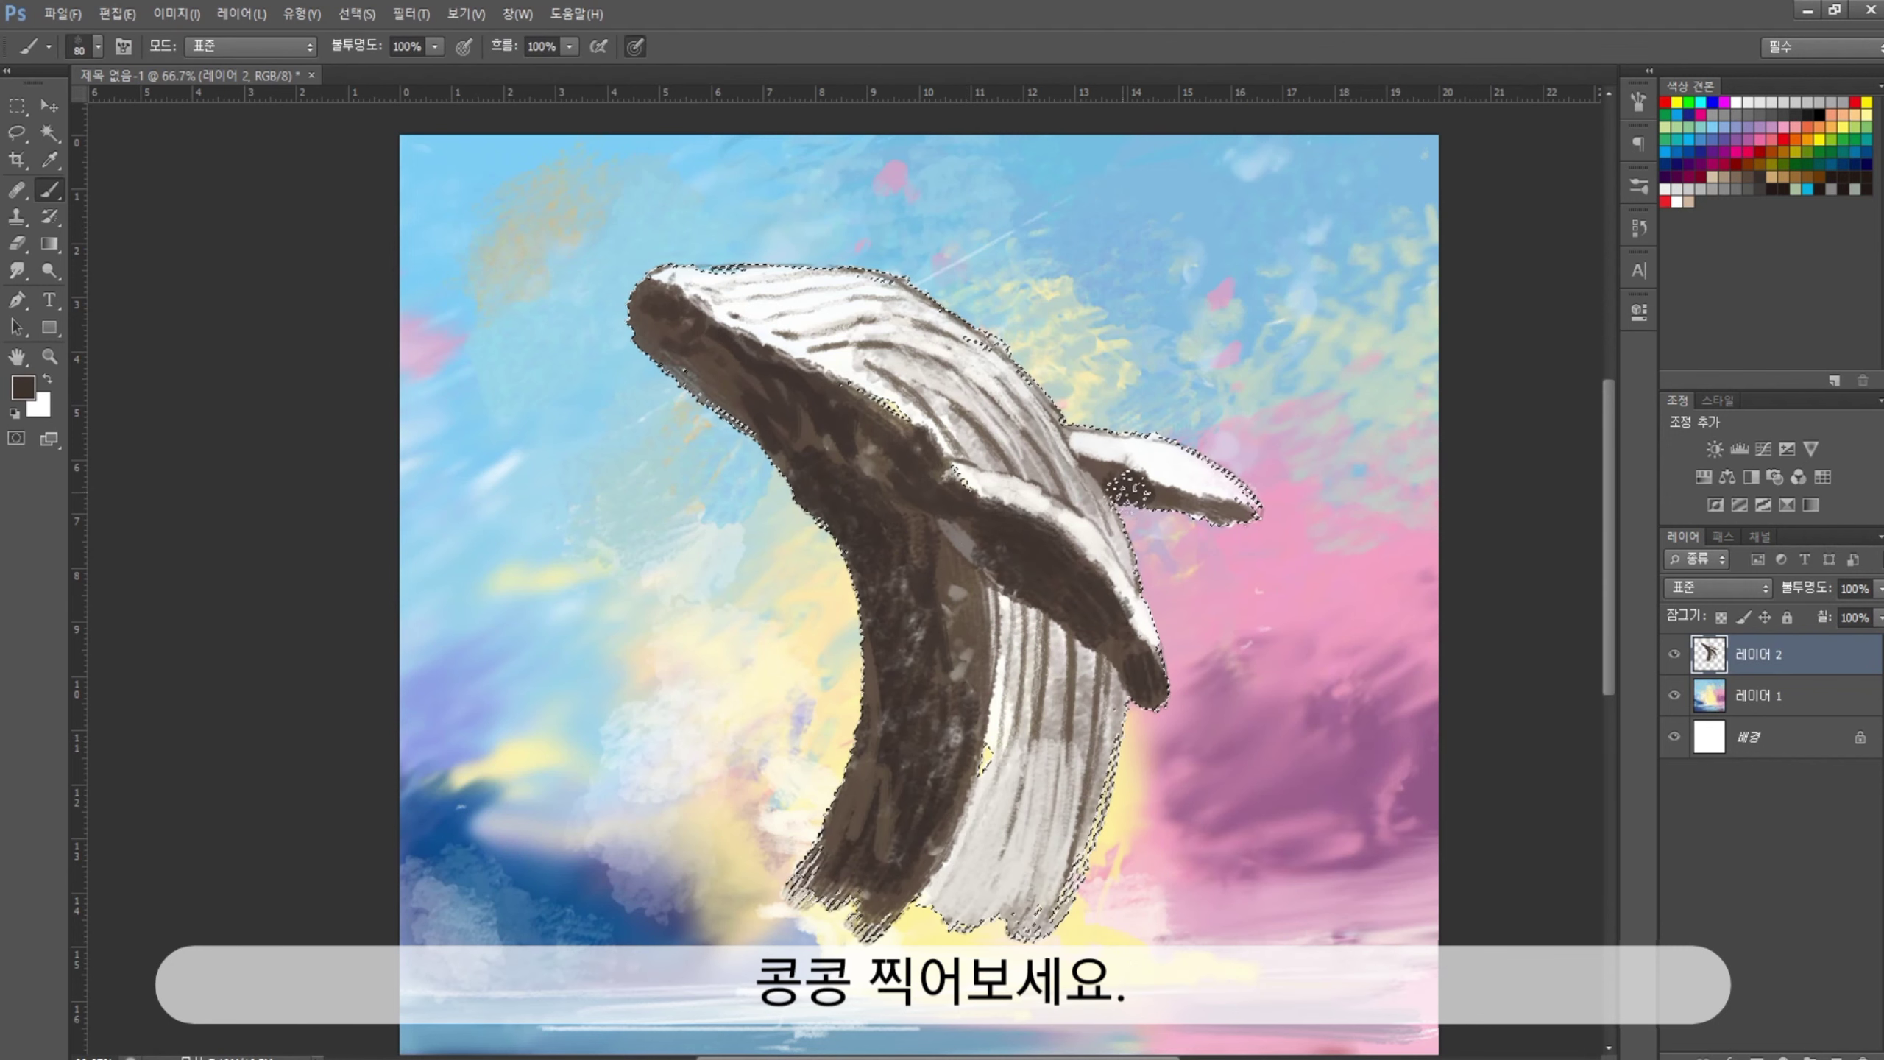
key("bracketleft")
key("bracketleft")
key("bracketleft")
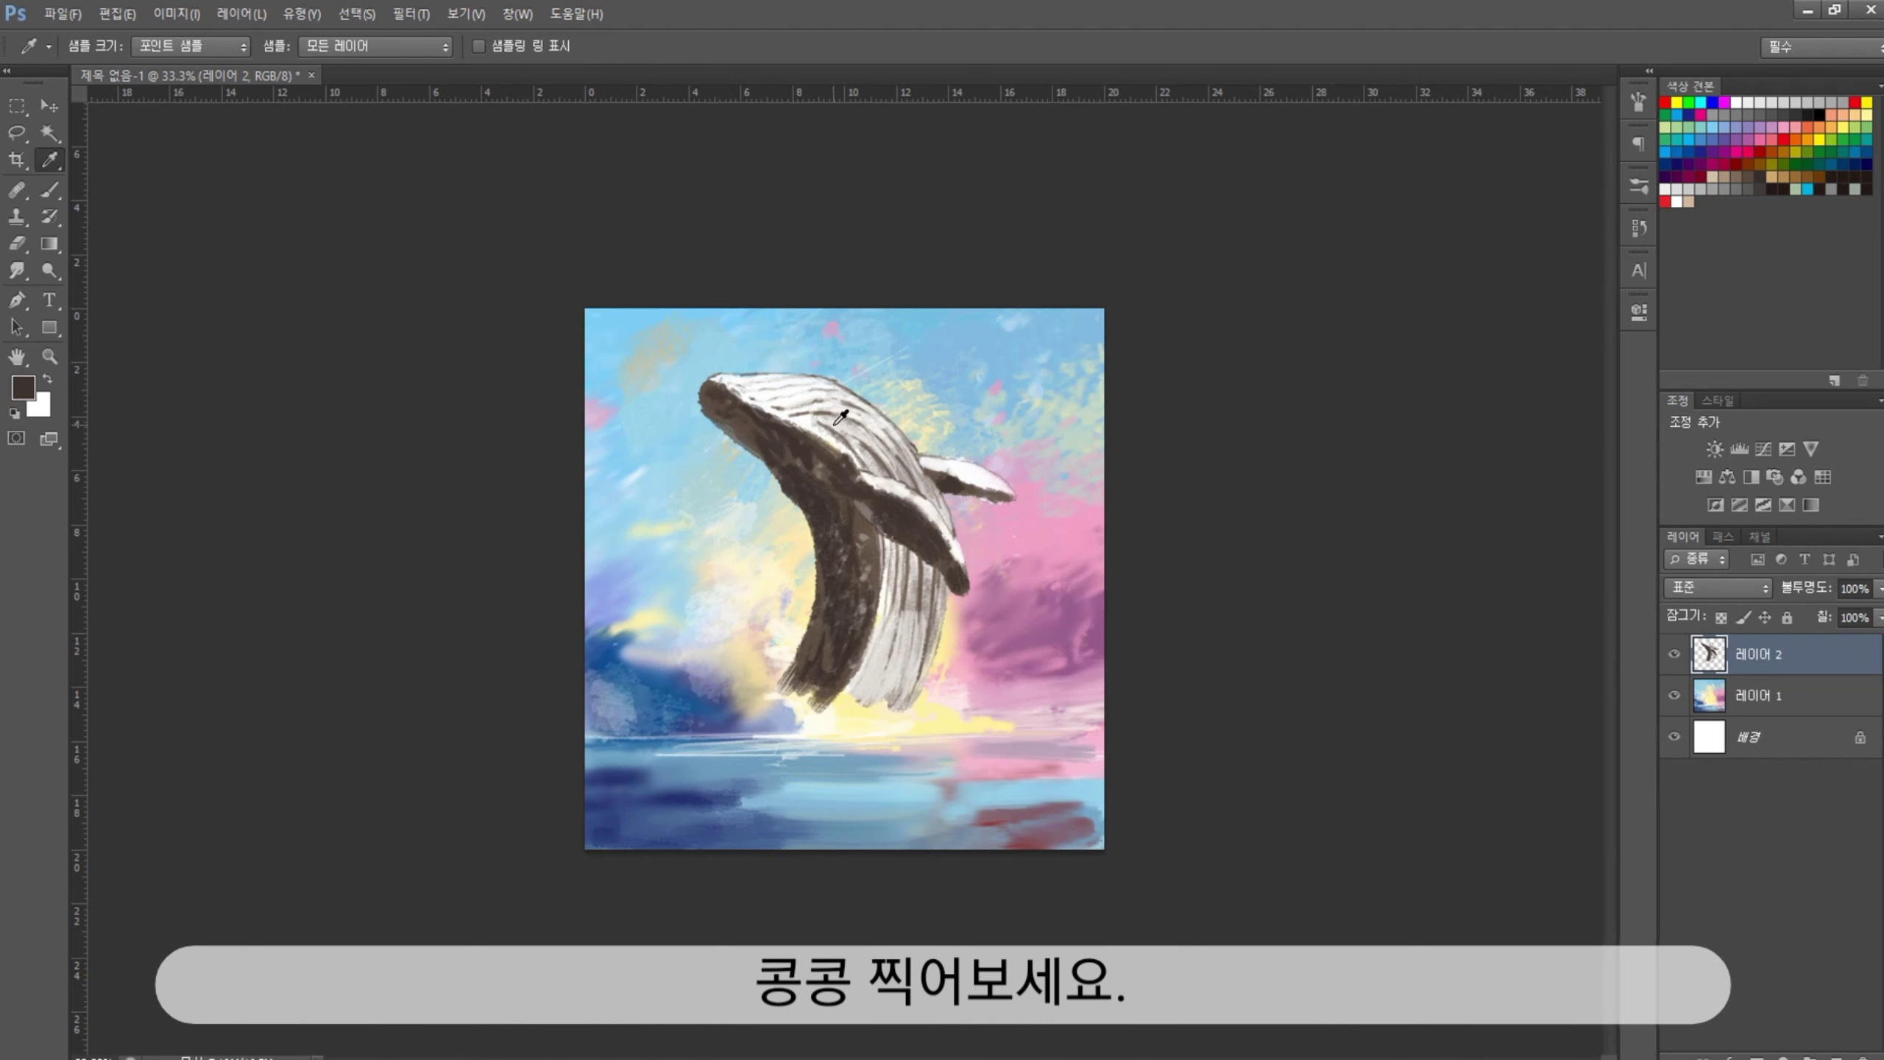
left_click(810, 418, "alt")
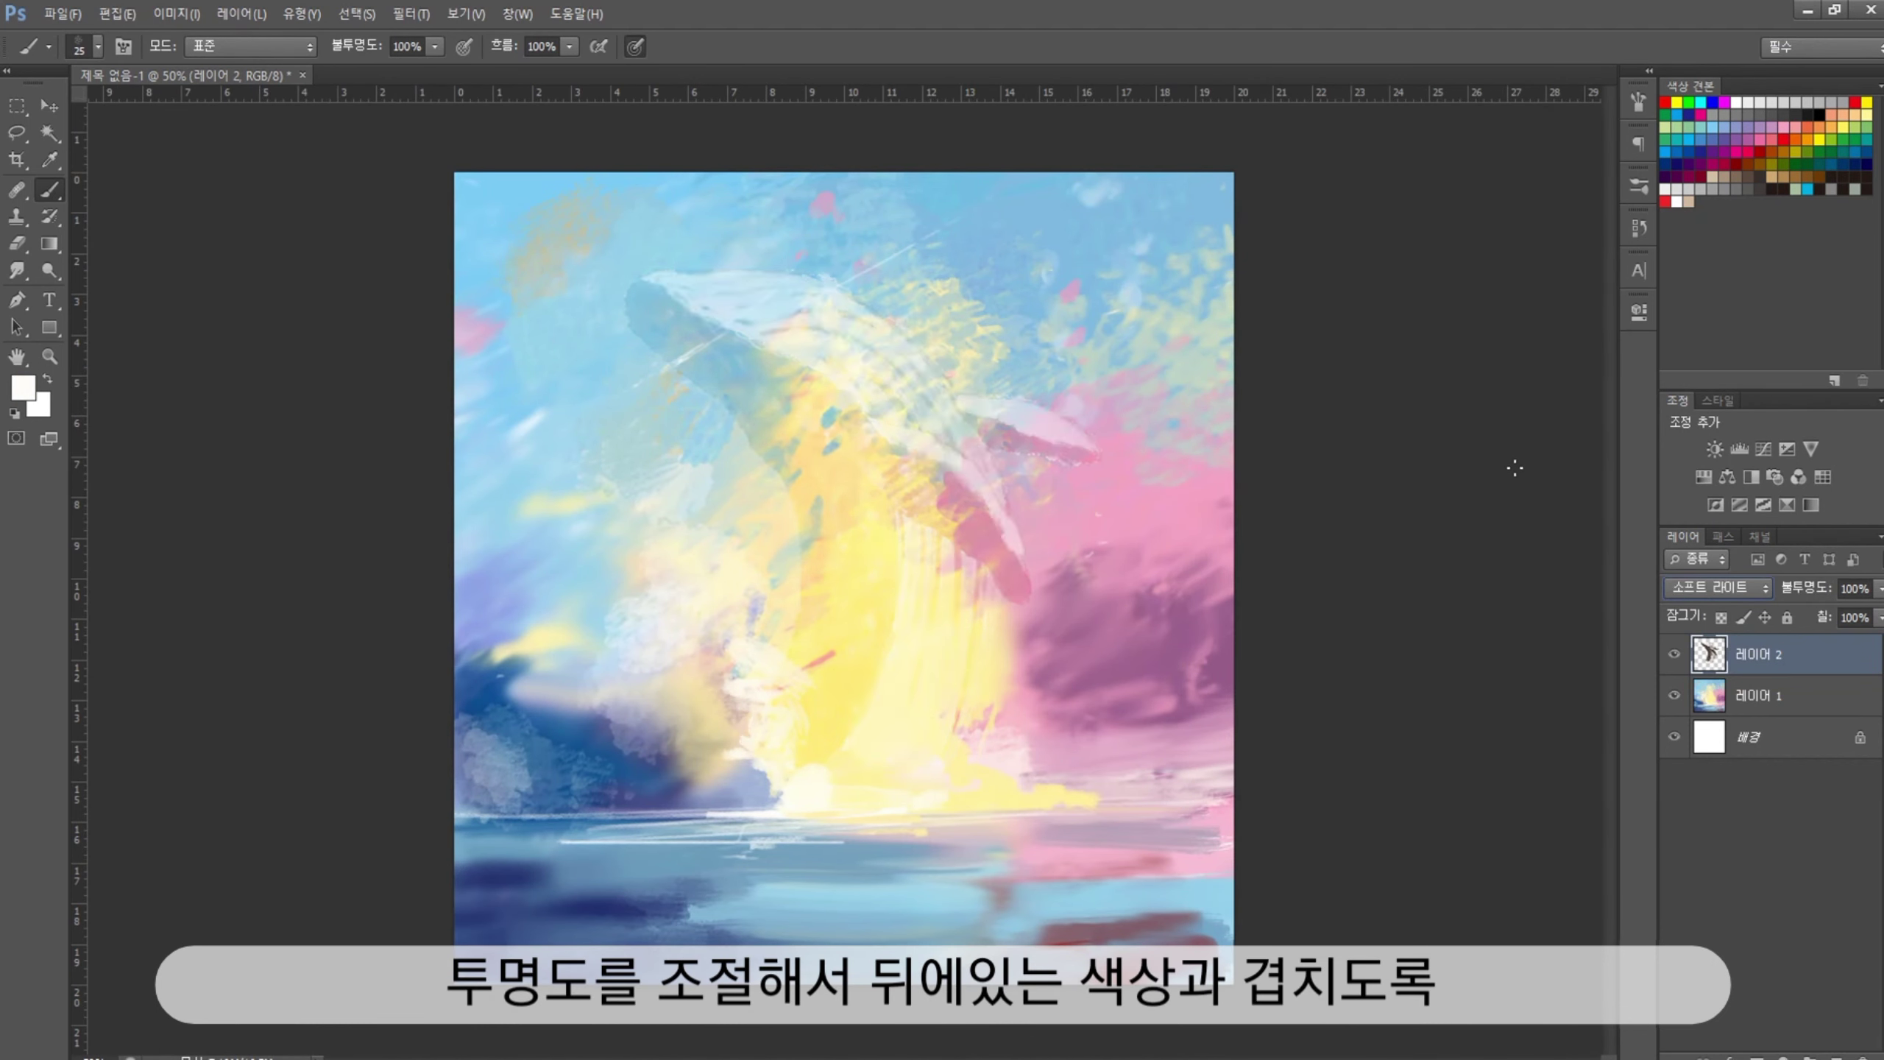
Cycle the whale layer's blend modes, trying Multiply and settling on Color Burn
key("Down")
key("Down")
key("Down")
key("Down")
key("Down")
key("Down")
key("Down")
key("Up")
key("Up")
key("Up")
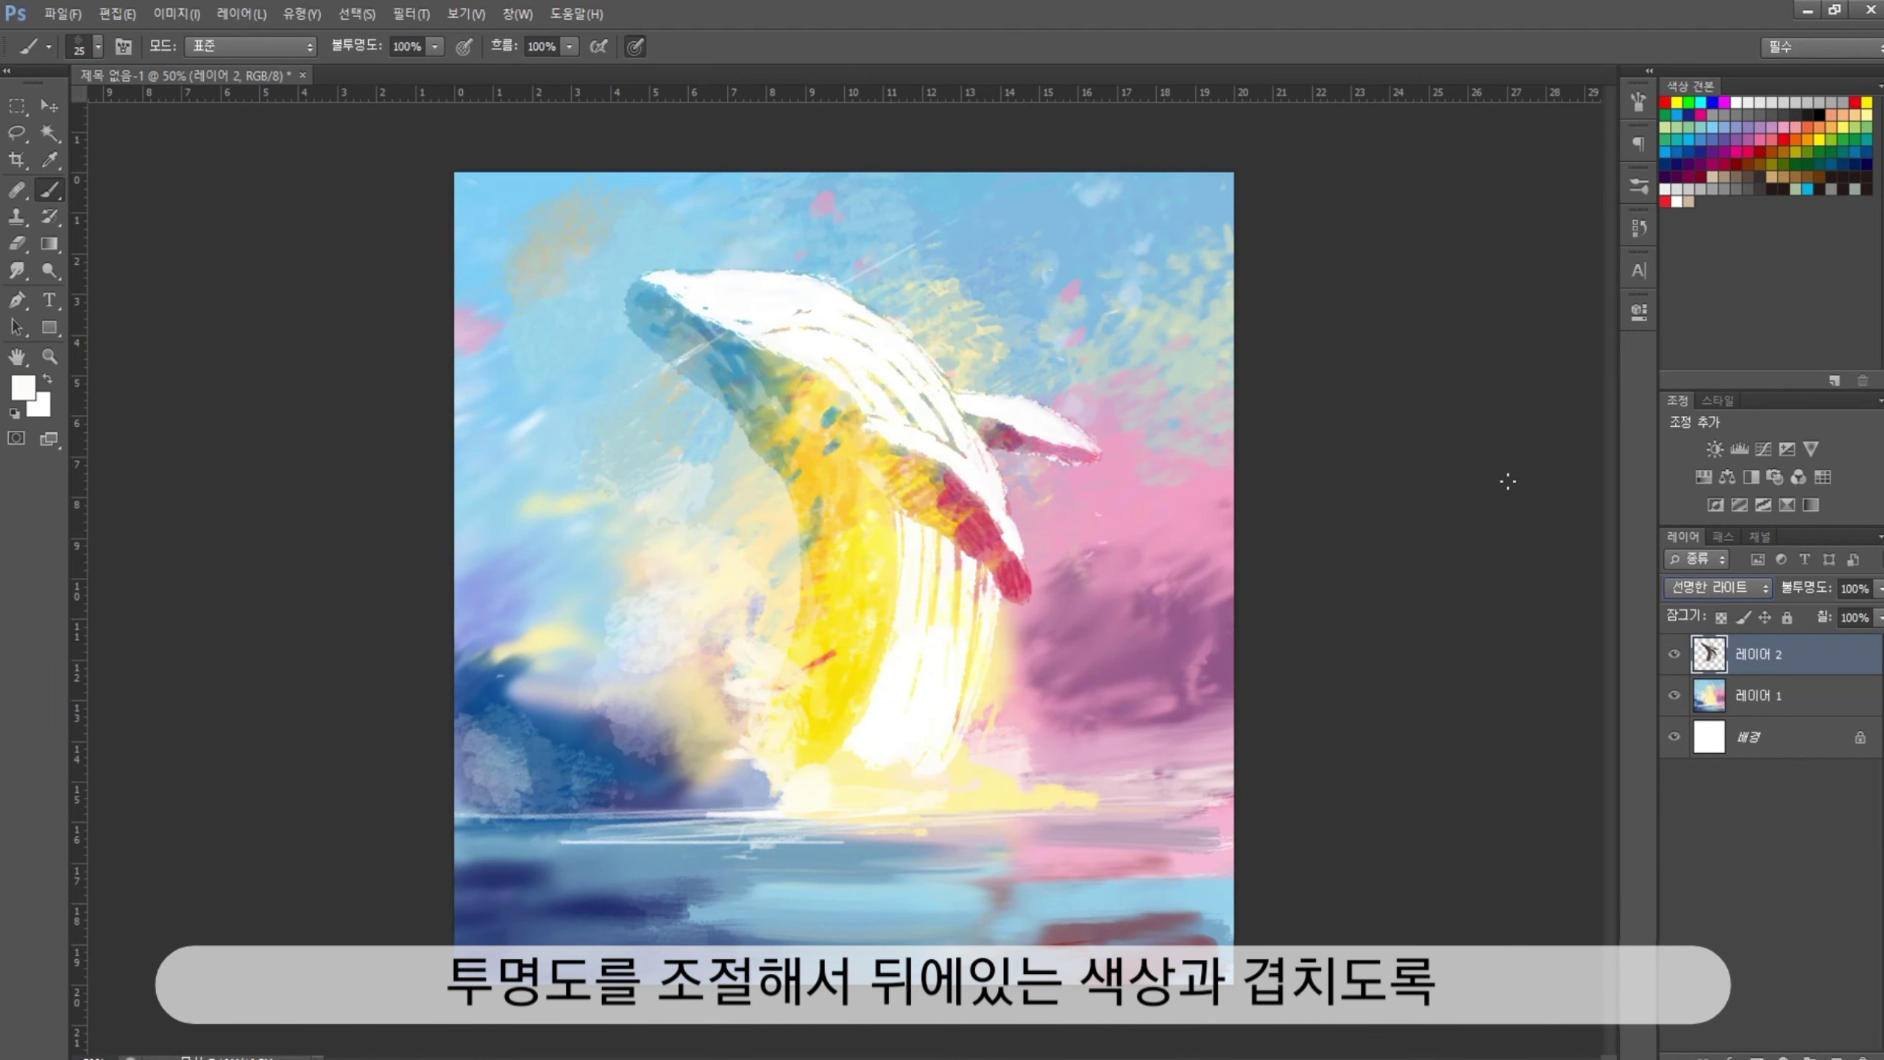
key("Up")
key("Up")
key("Up")
key("Up")
key("Up")
key("Up")
key("Up")
key("Up")
key("Up")
key("Down")
key("Down")
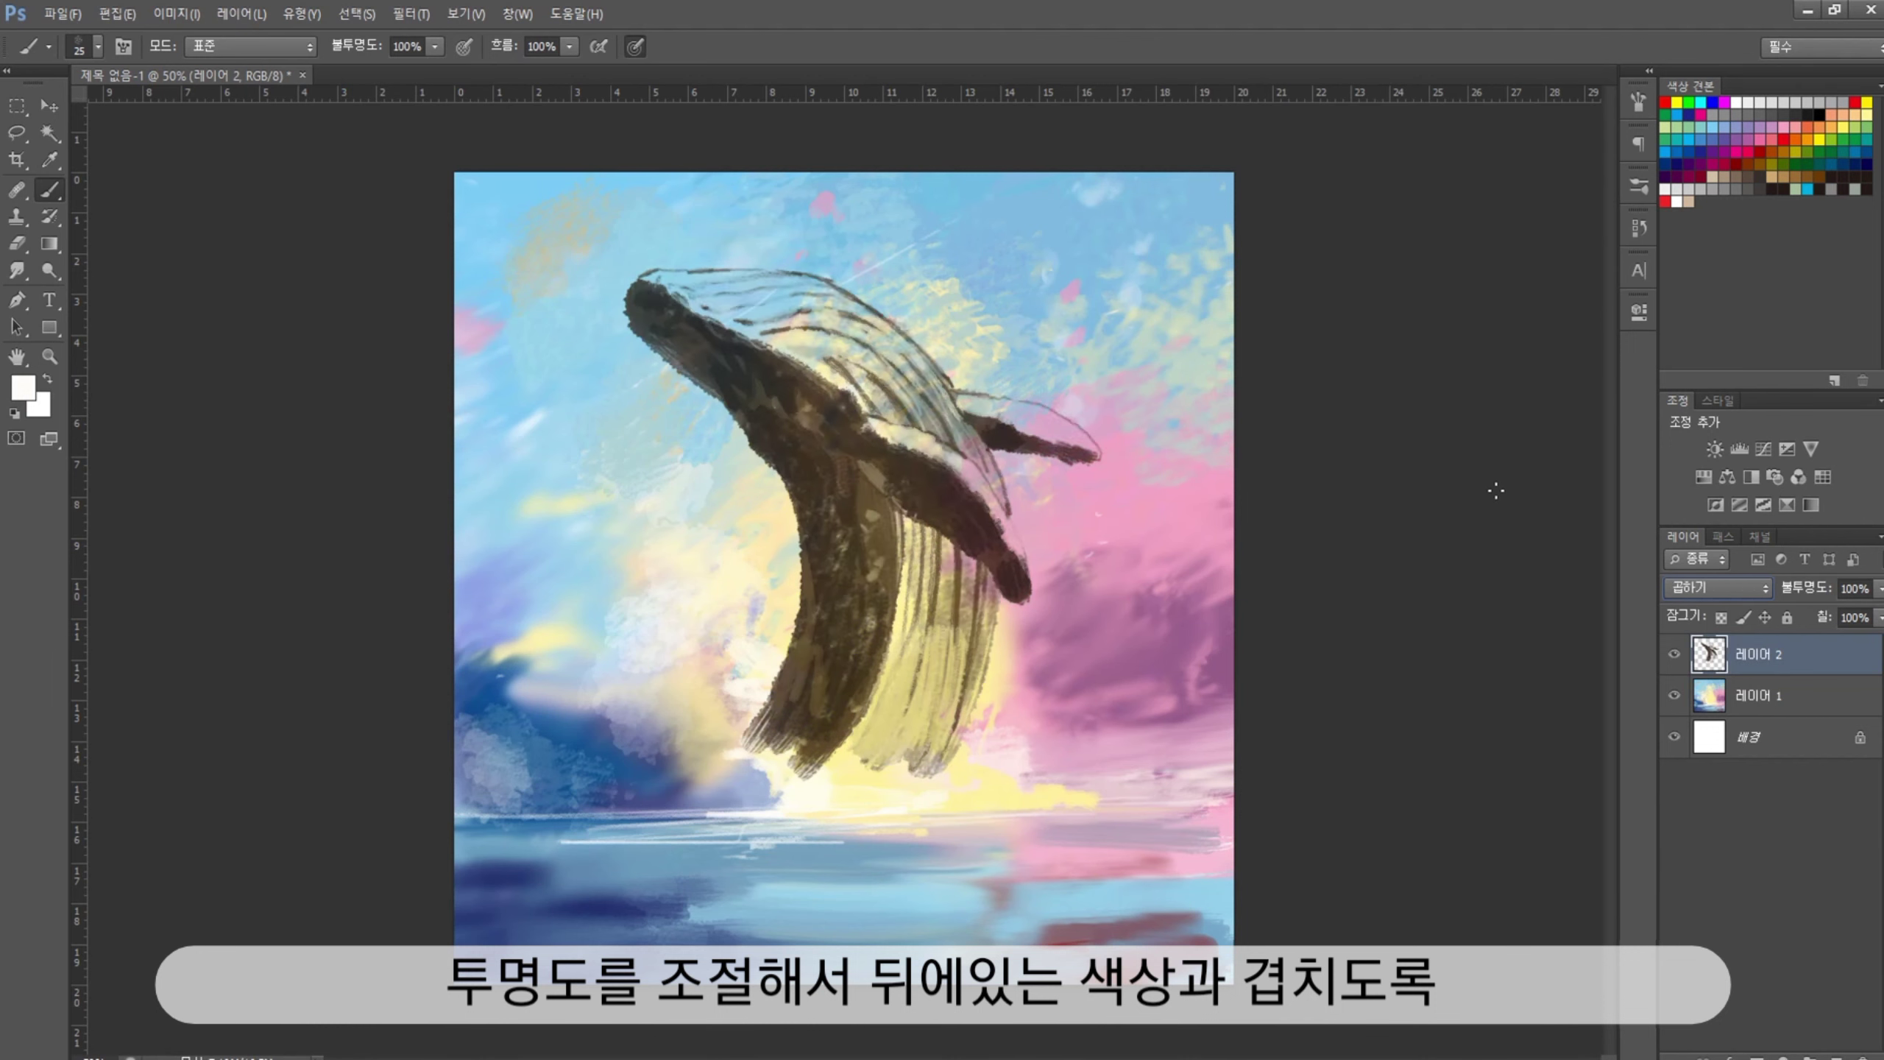
key("Up")
key("Up")
key("Down")
Duplicate the whale layer at Normal blending and erase the copy to reveal the sunset colours
key("ctrl+j")
left_click(1717, 587)
left_click(1706, 60)
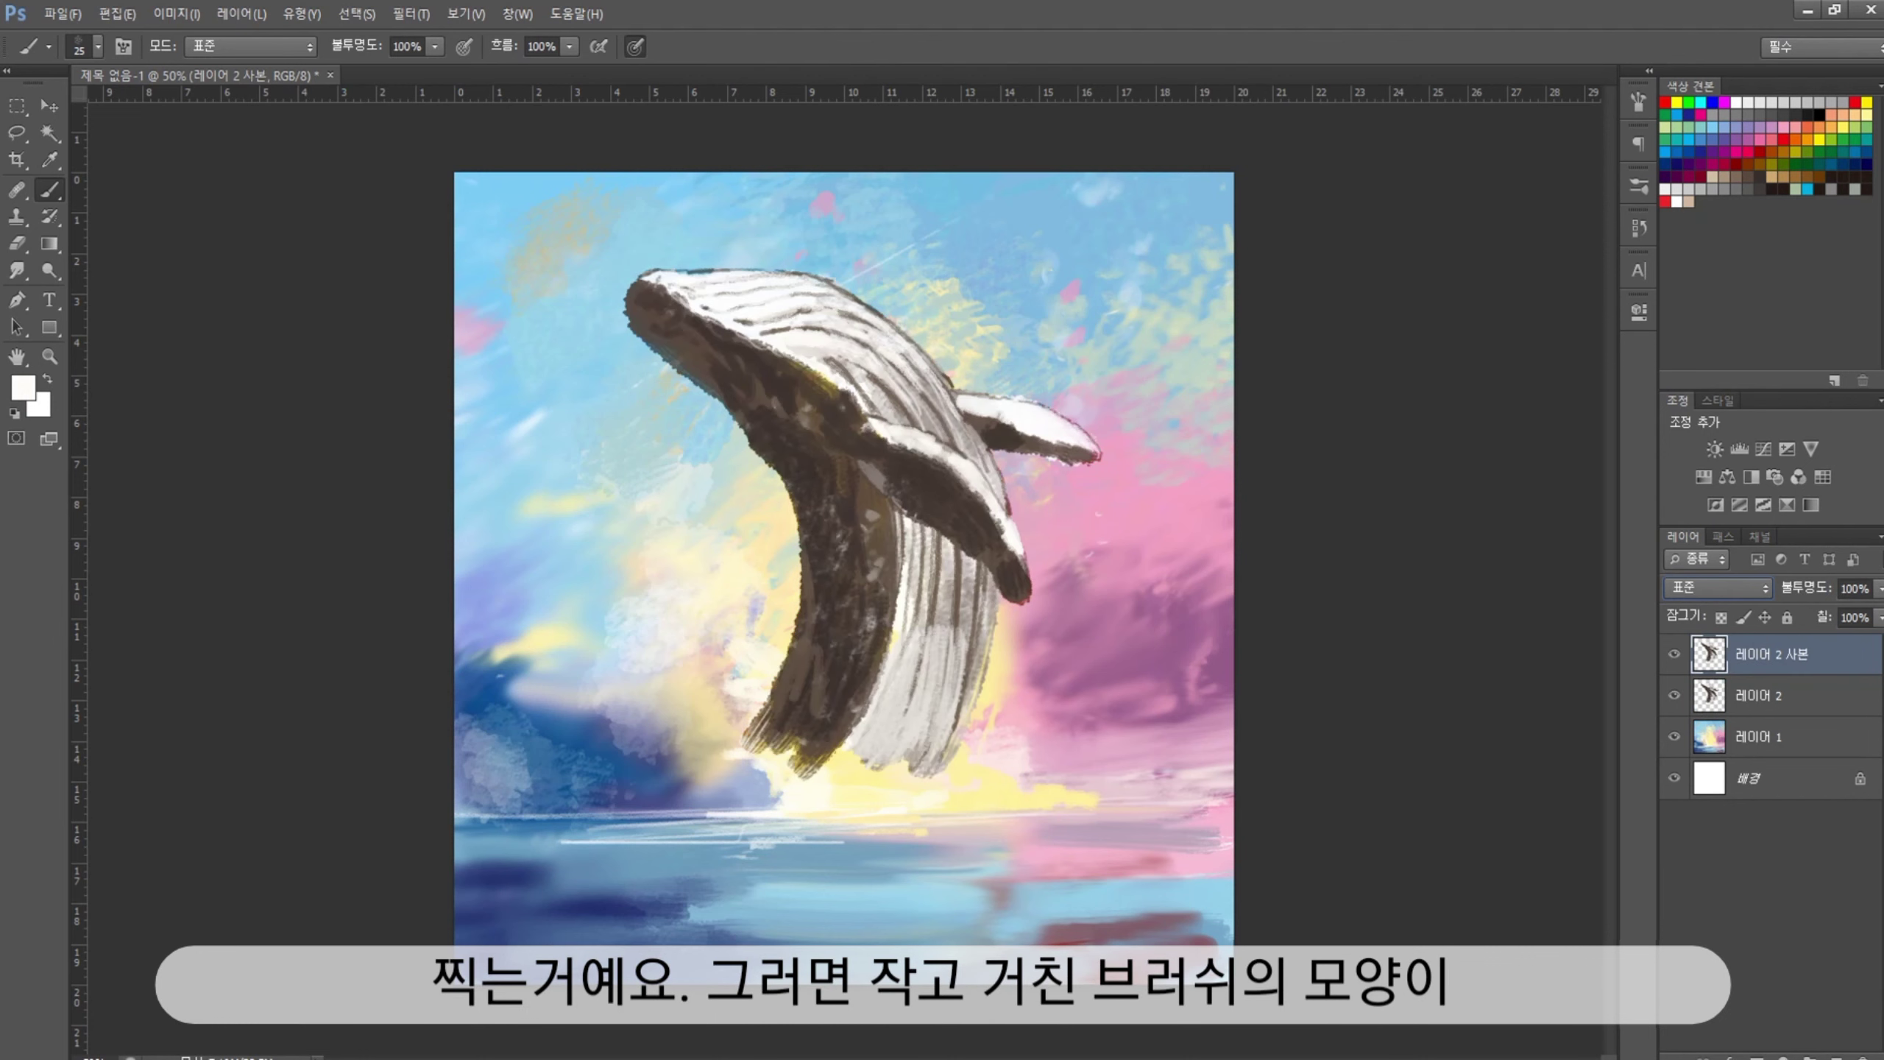
key("e")
mouse_move(834, 675)
left_mouse_down()
mouse_move(715, 673)
mouse_move(997, 400)
mouse_move(1035, 528)
mouse_move(736, 778)
mouse_move(646, 366)
left_mouse_up()
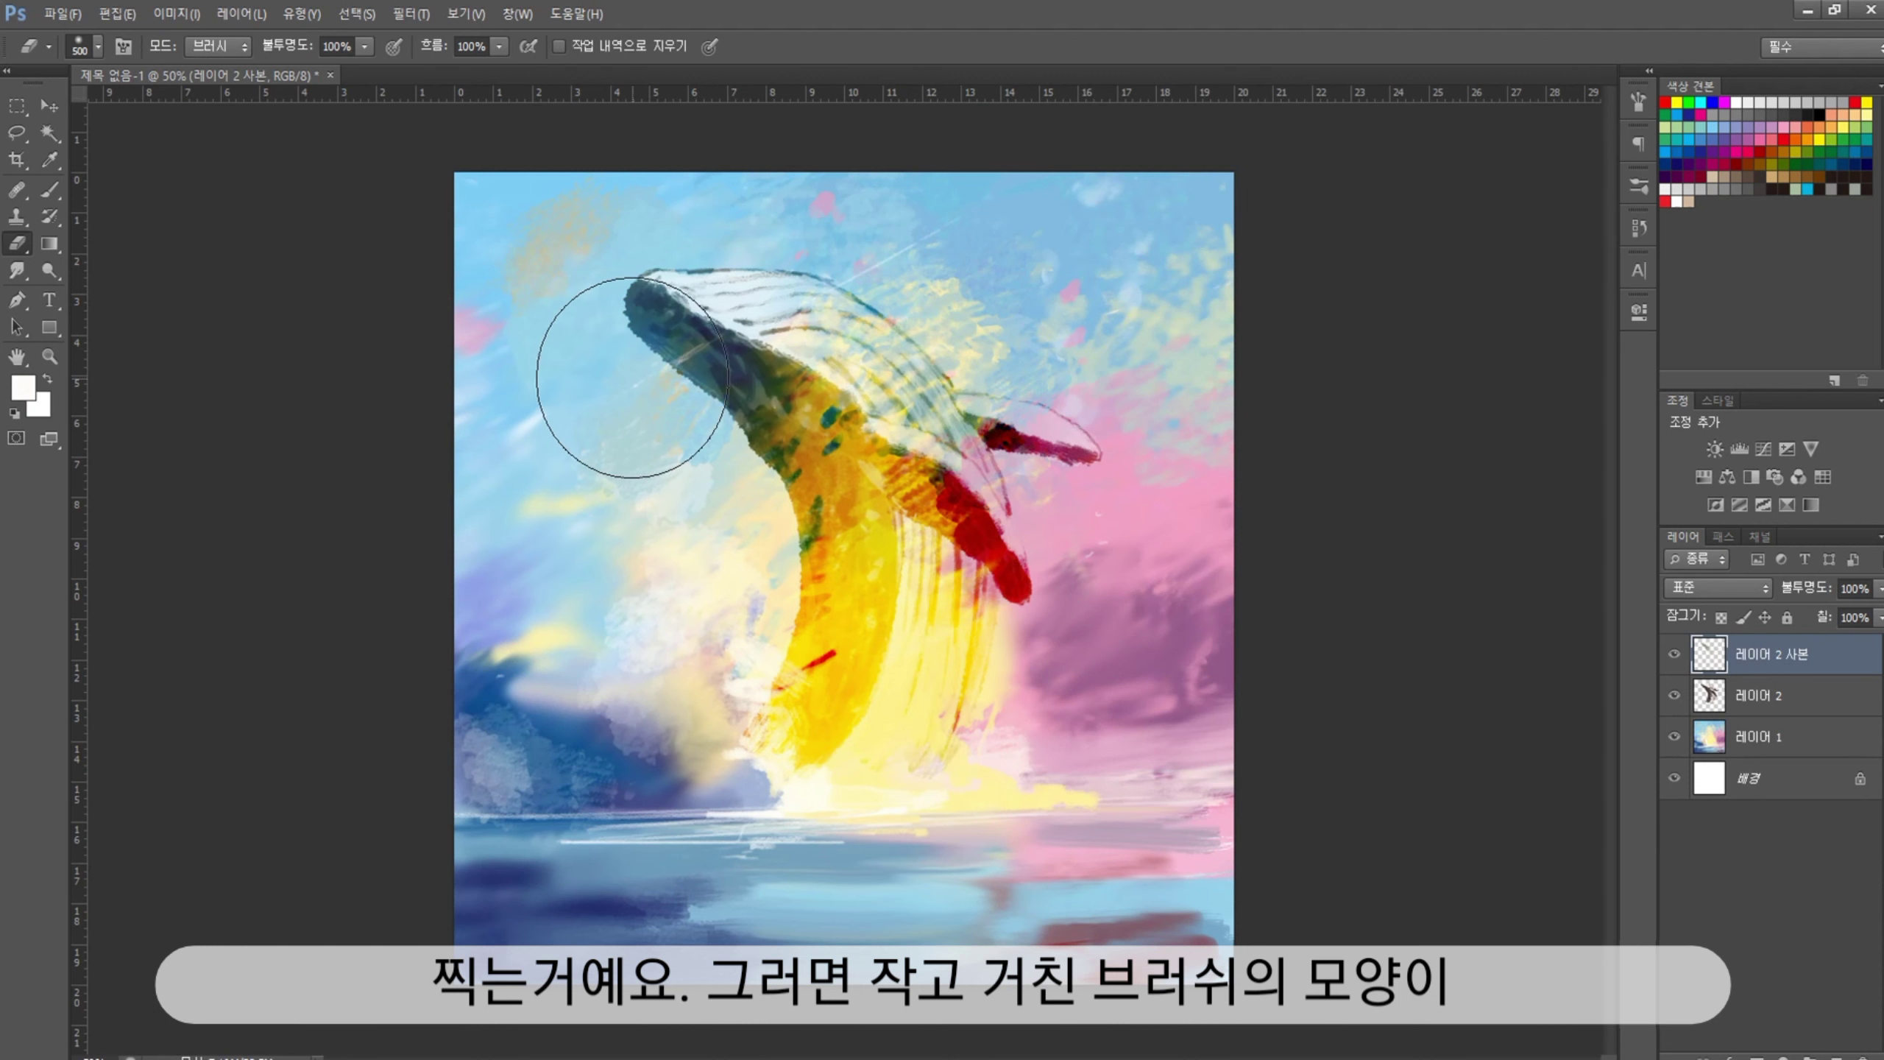
Merge the whale and sky layers into one with Ctrl+E
left_click(1754, 736, "shift")
key("ctrl+e")
key("b")
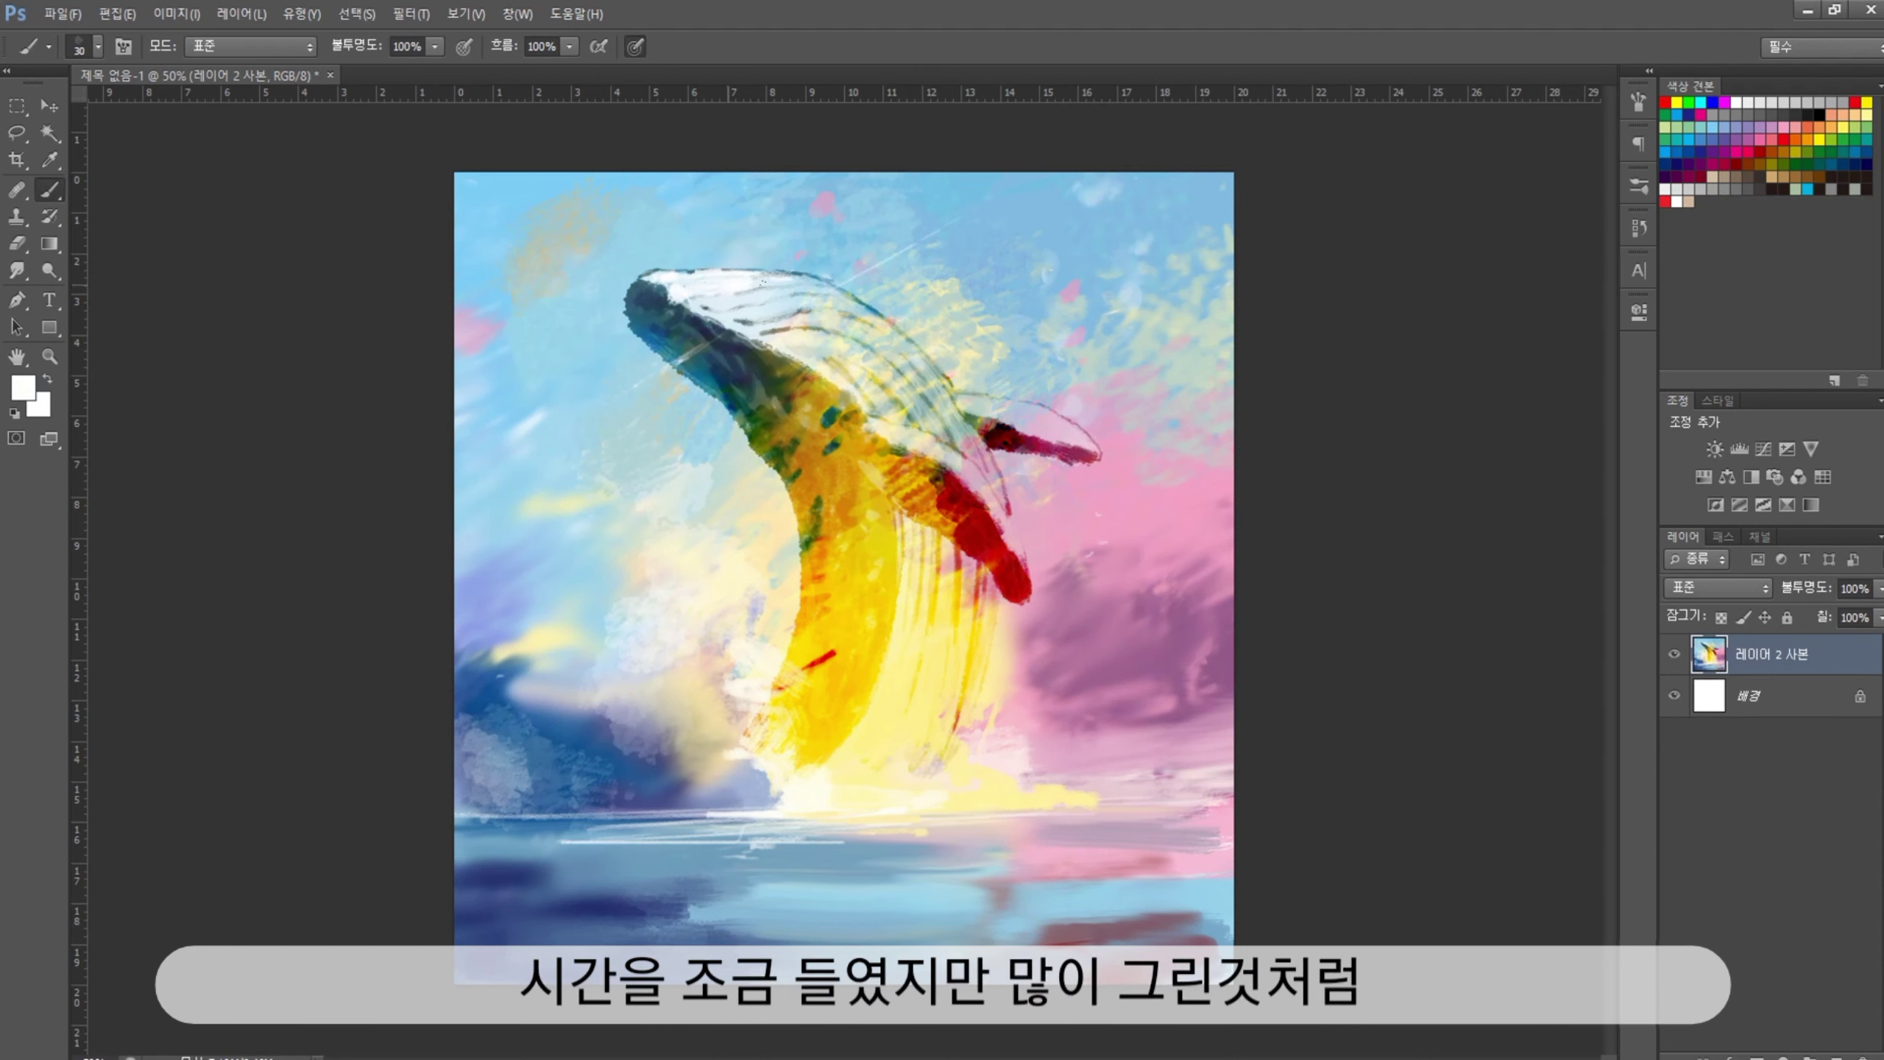
Sample light blue and pale beige colours, shrink the brush, and pick a different spatter brush tip
key("ctrl+minus")
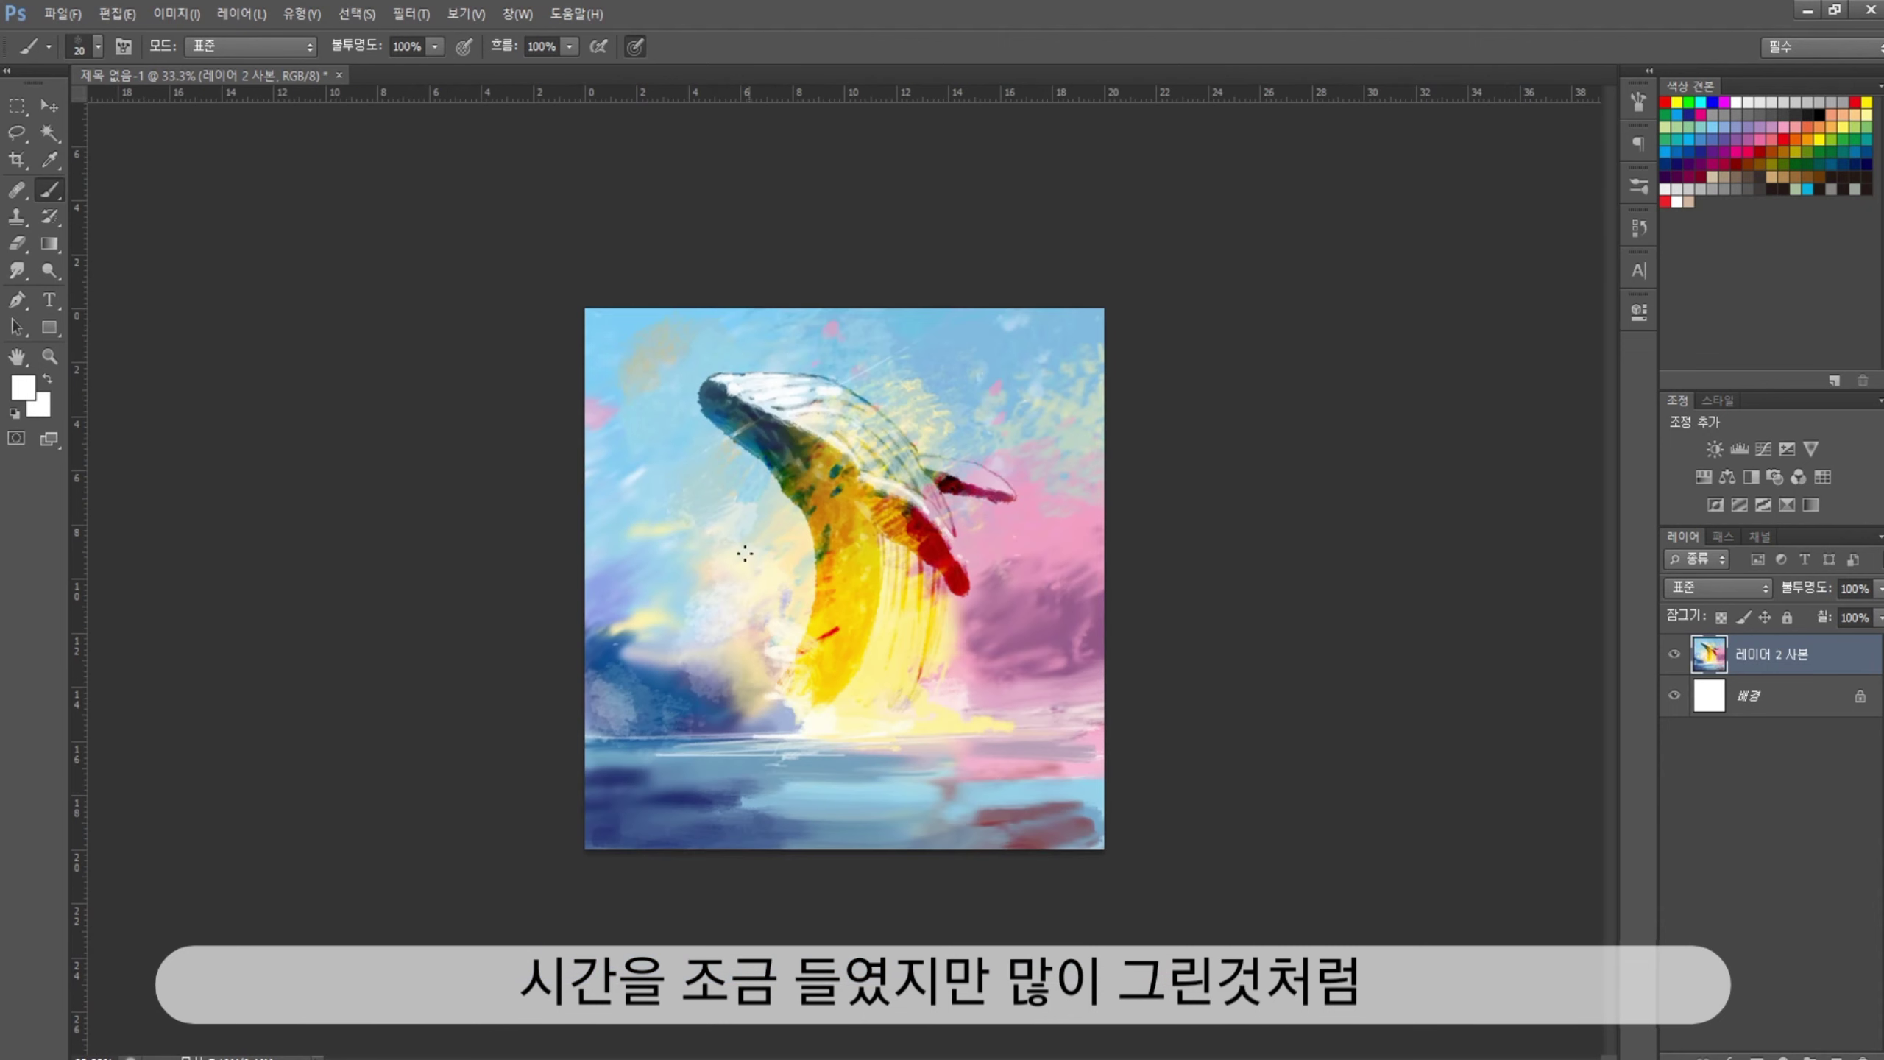
left_click(686, 569, "alt")
left_click(616, 528, "alt")
key("bracketleft")
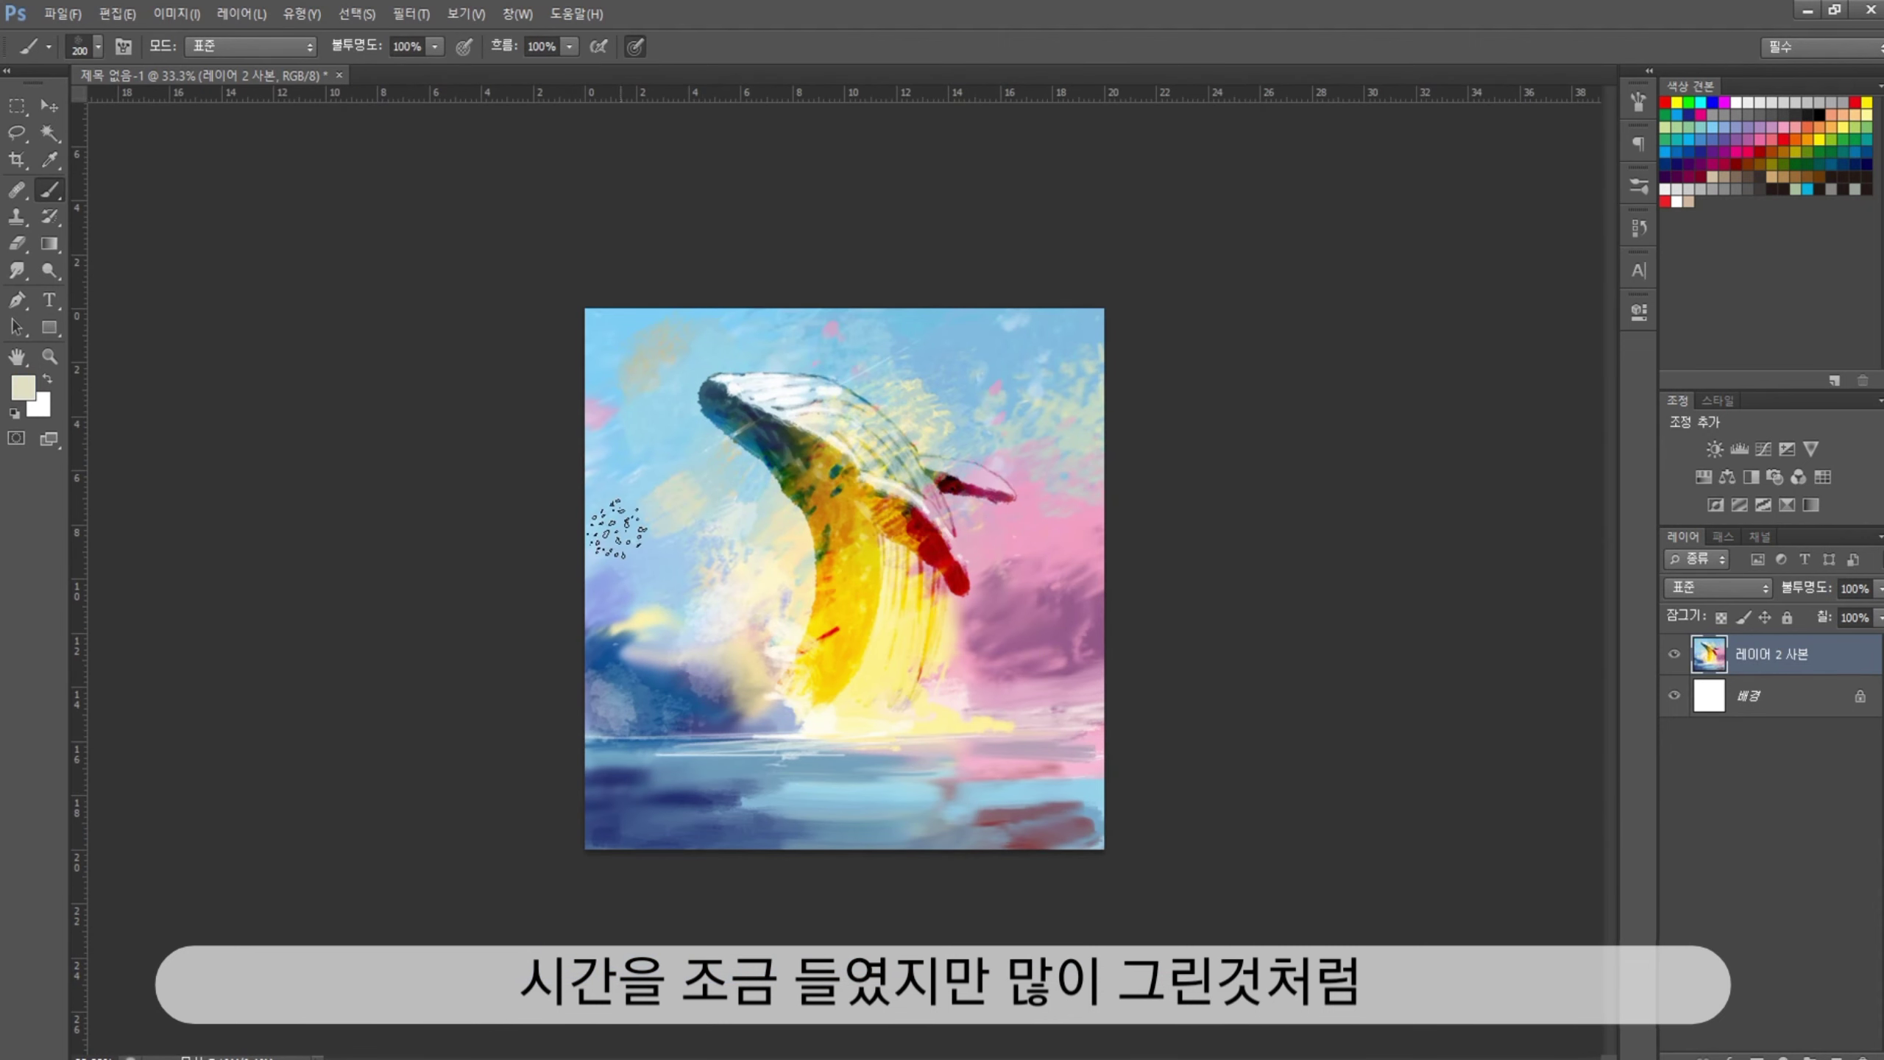
left_click(653, 535, "alt")
key("bracketleft")
key("bracketleft")
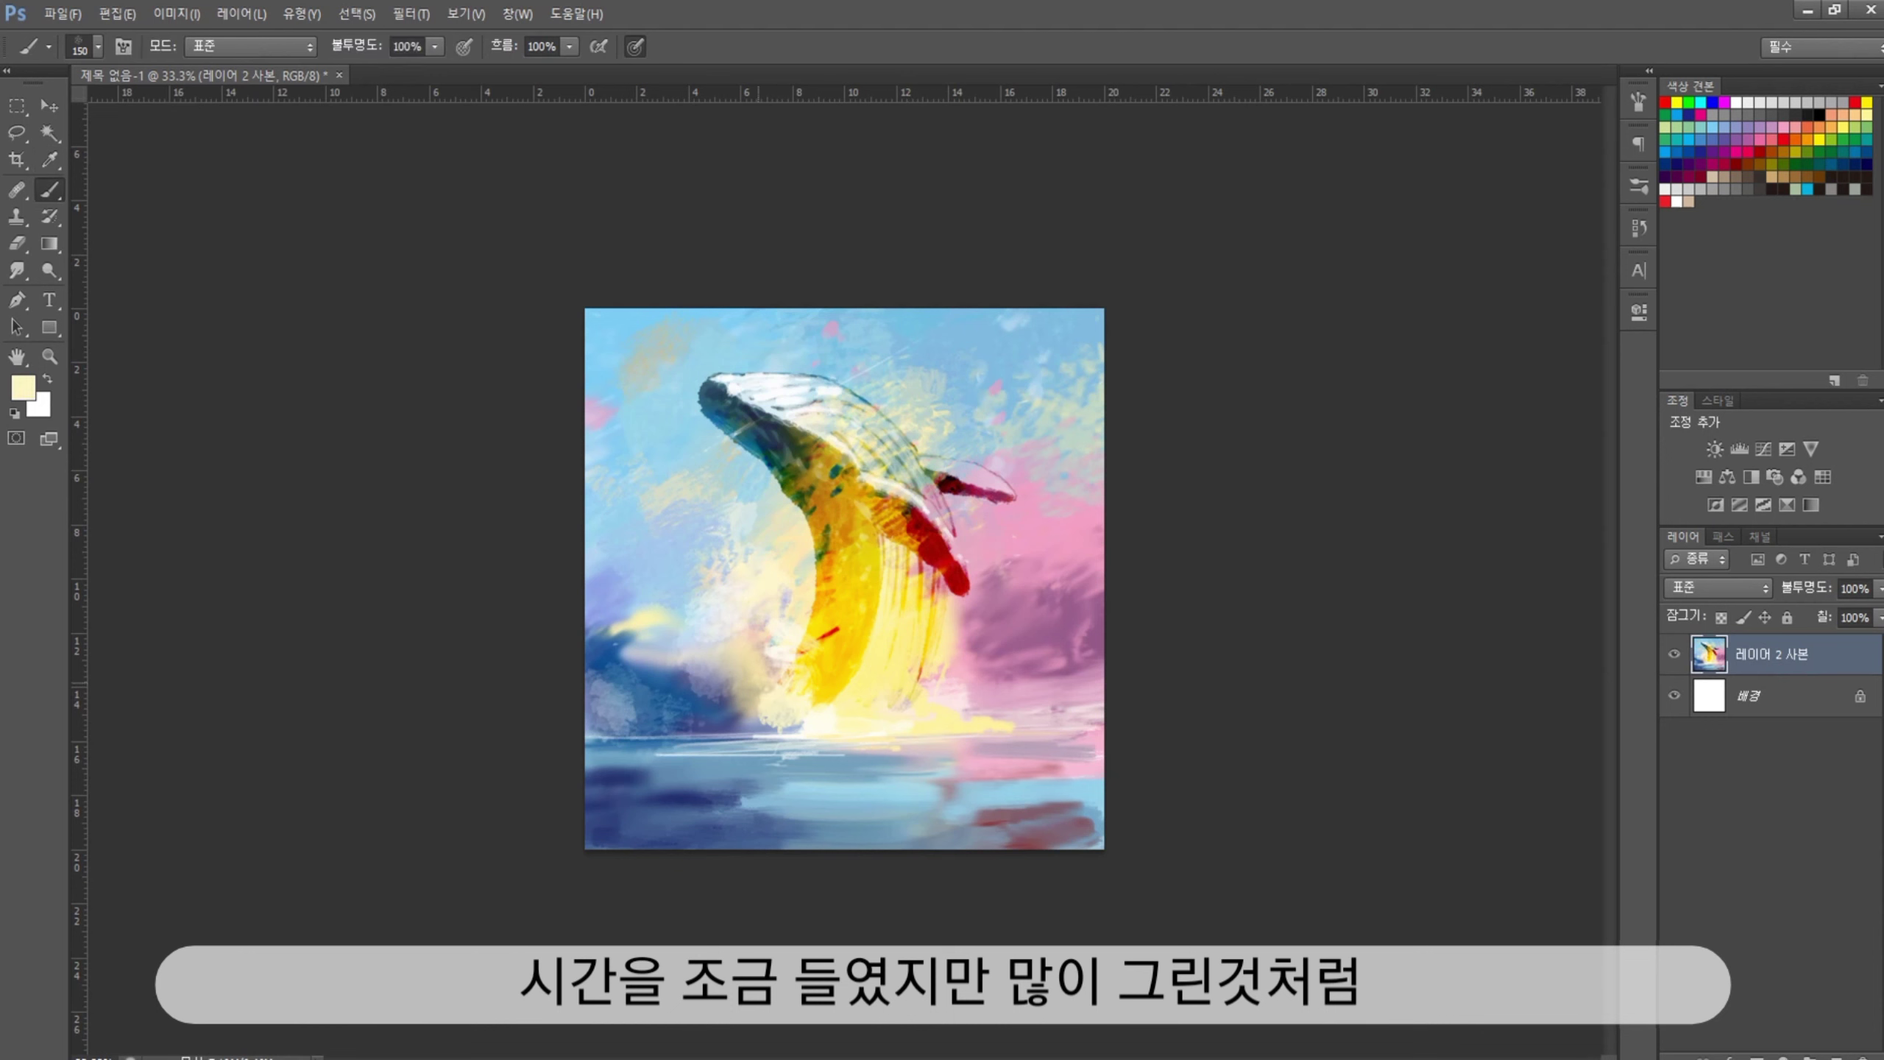
key("bracketleft")
key("bracketleft")
key("bracketleft")
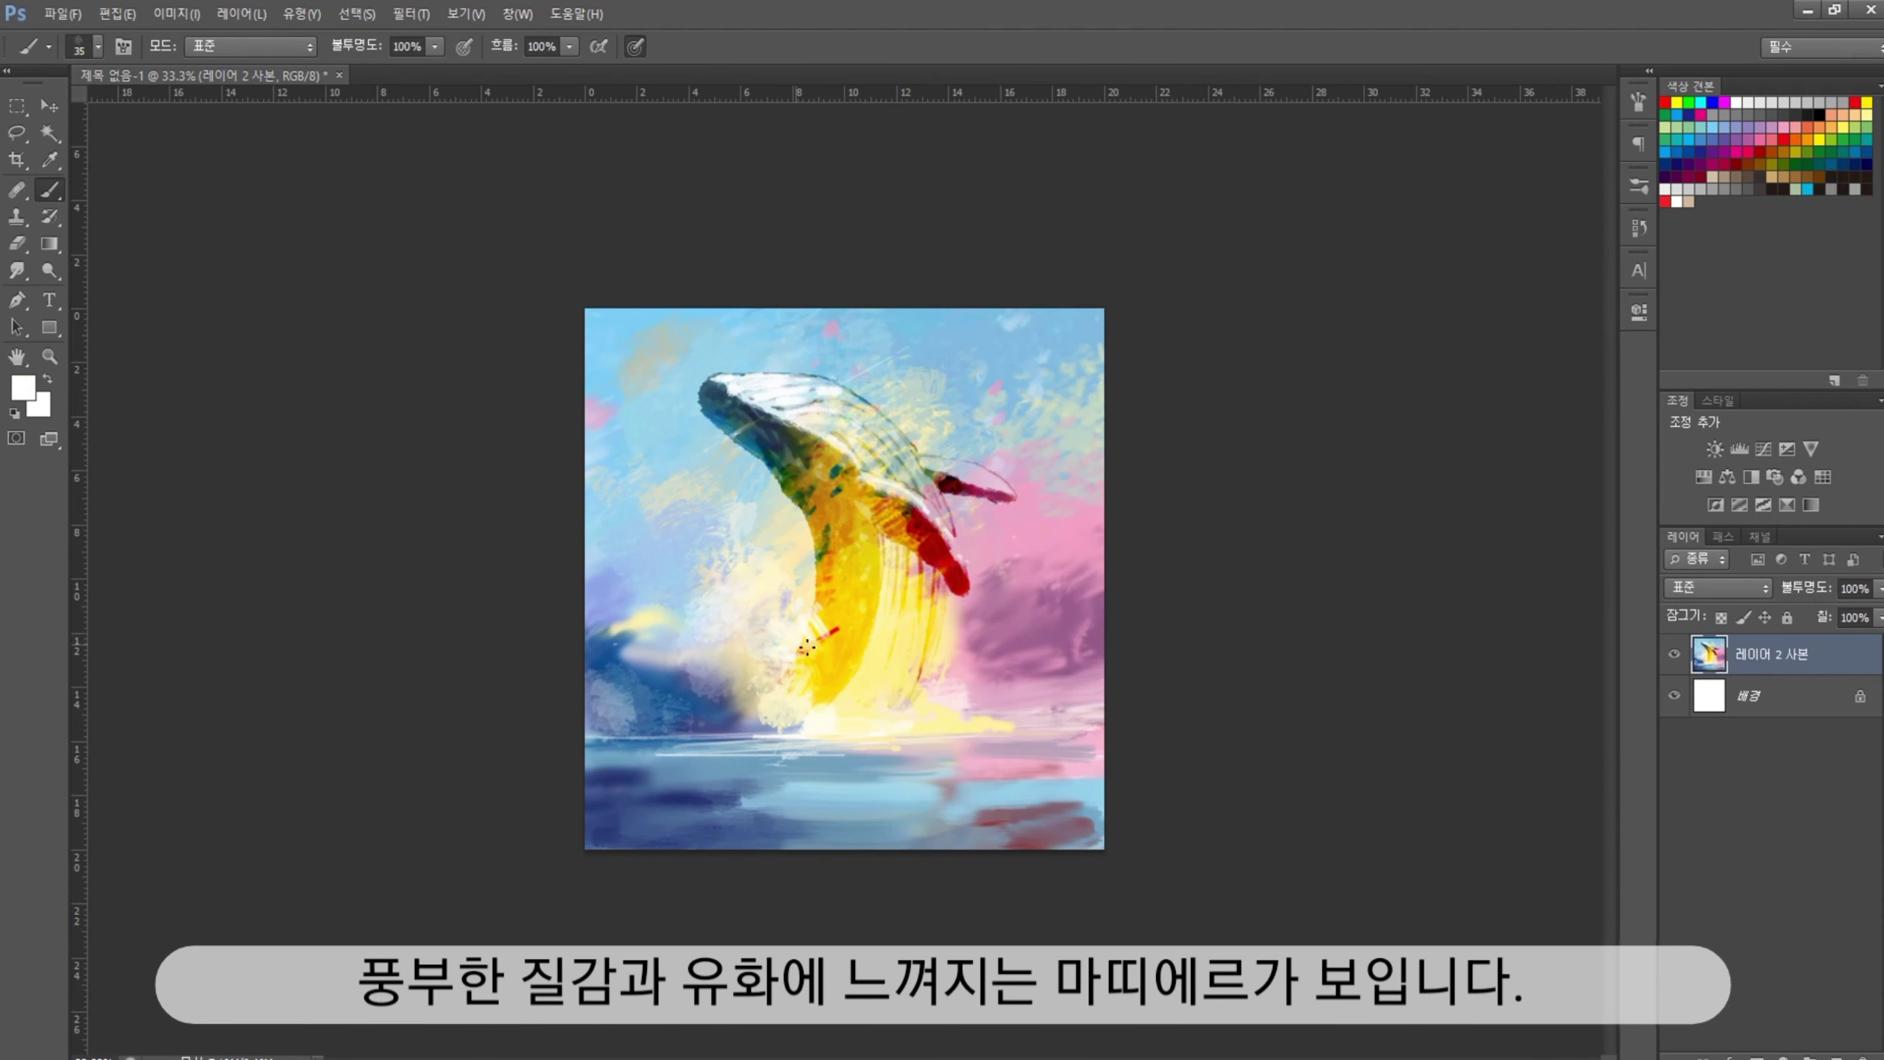
left_click(98, 47)
scroll(149, 519, "down", 2)
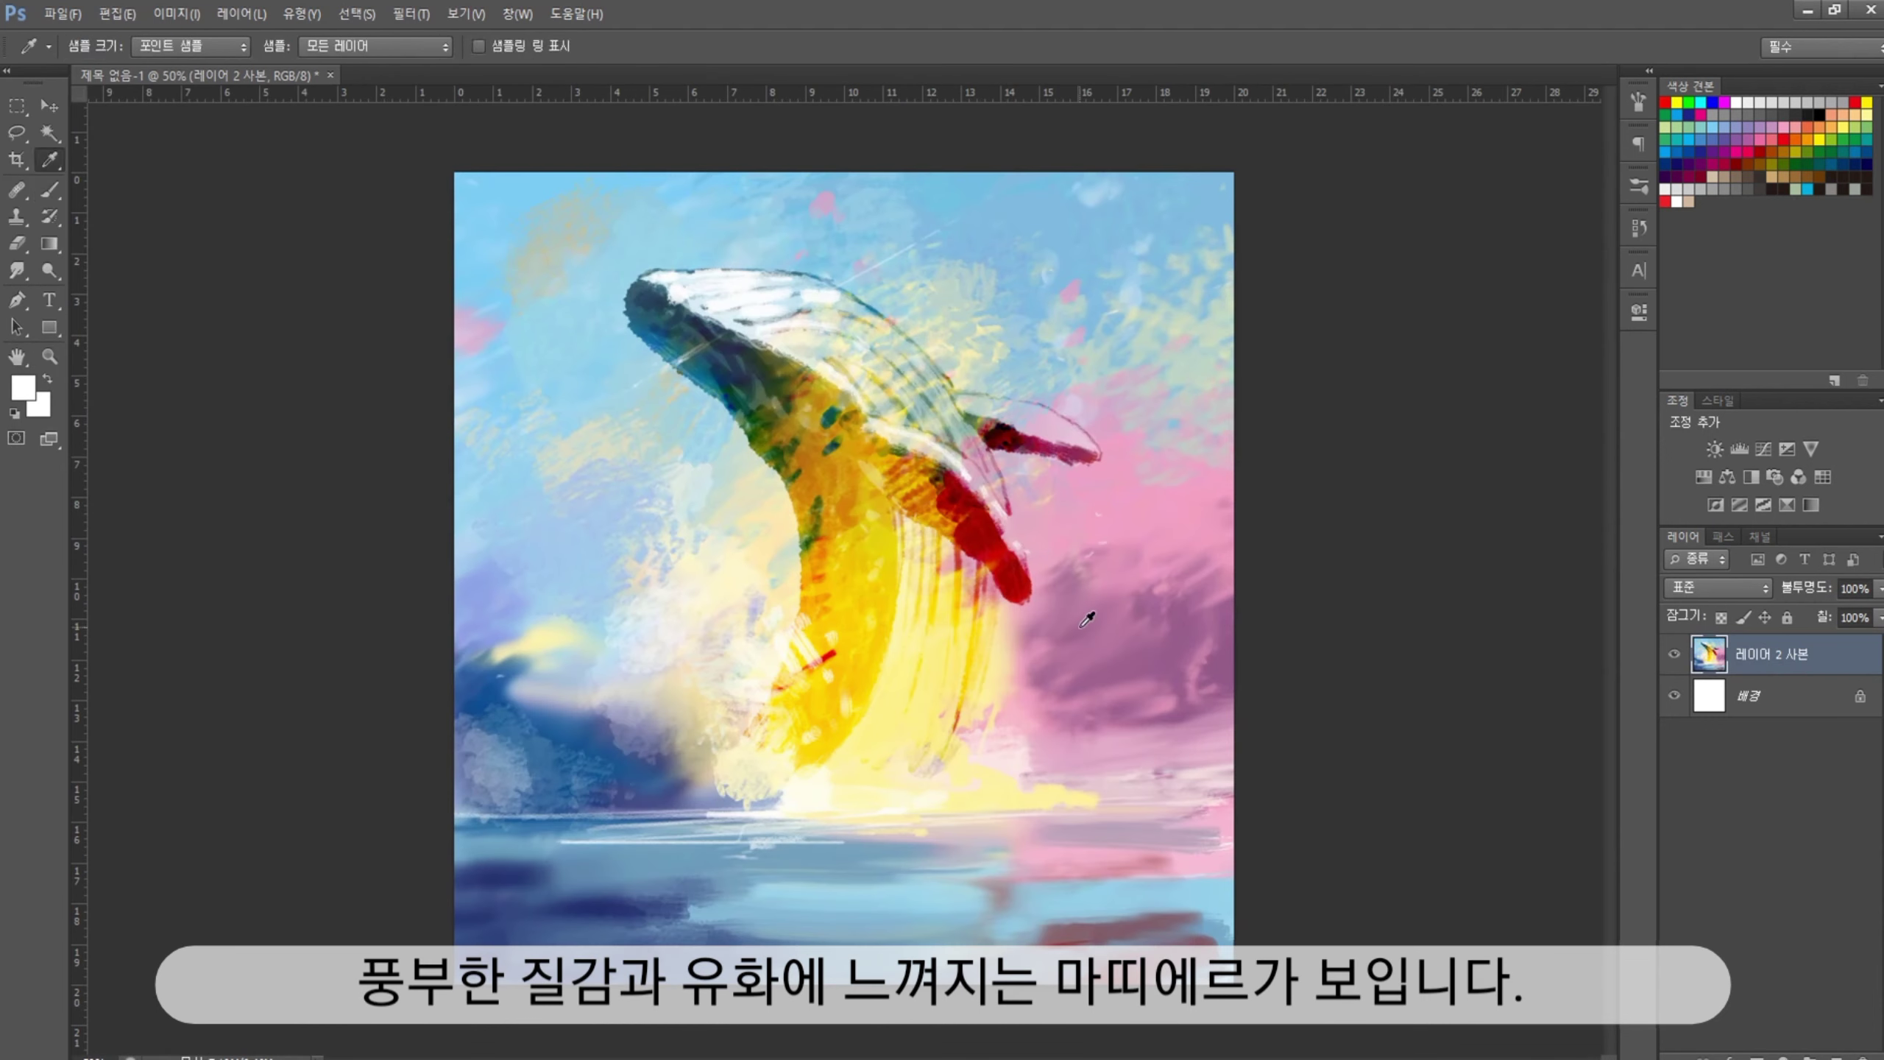
Sample blue tones and spatter light strokes on the whale's lower body and near its fin
left_click(653, 512, "alt")
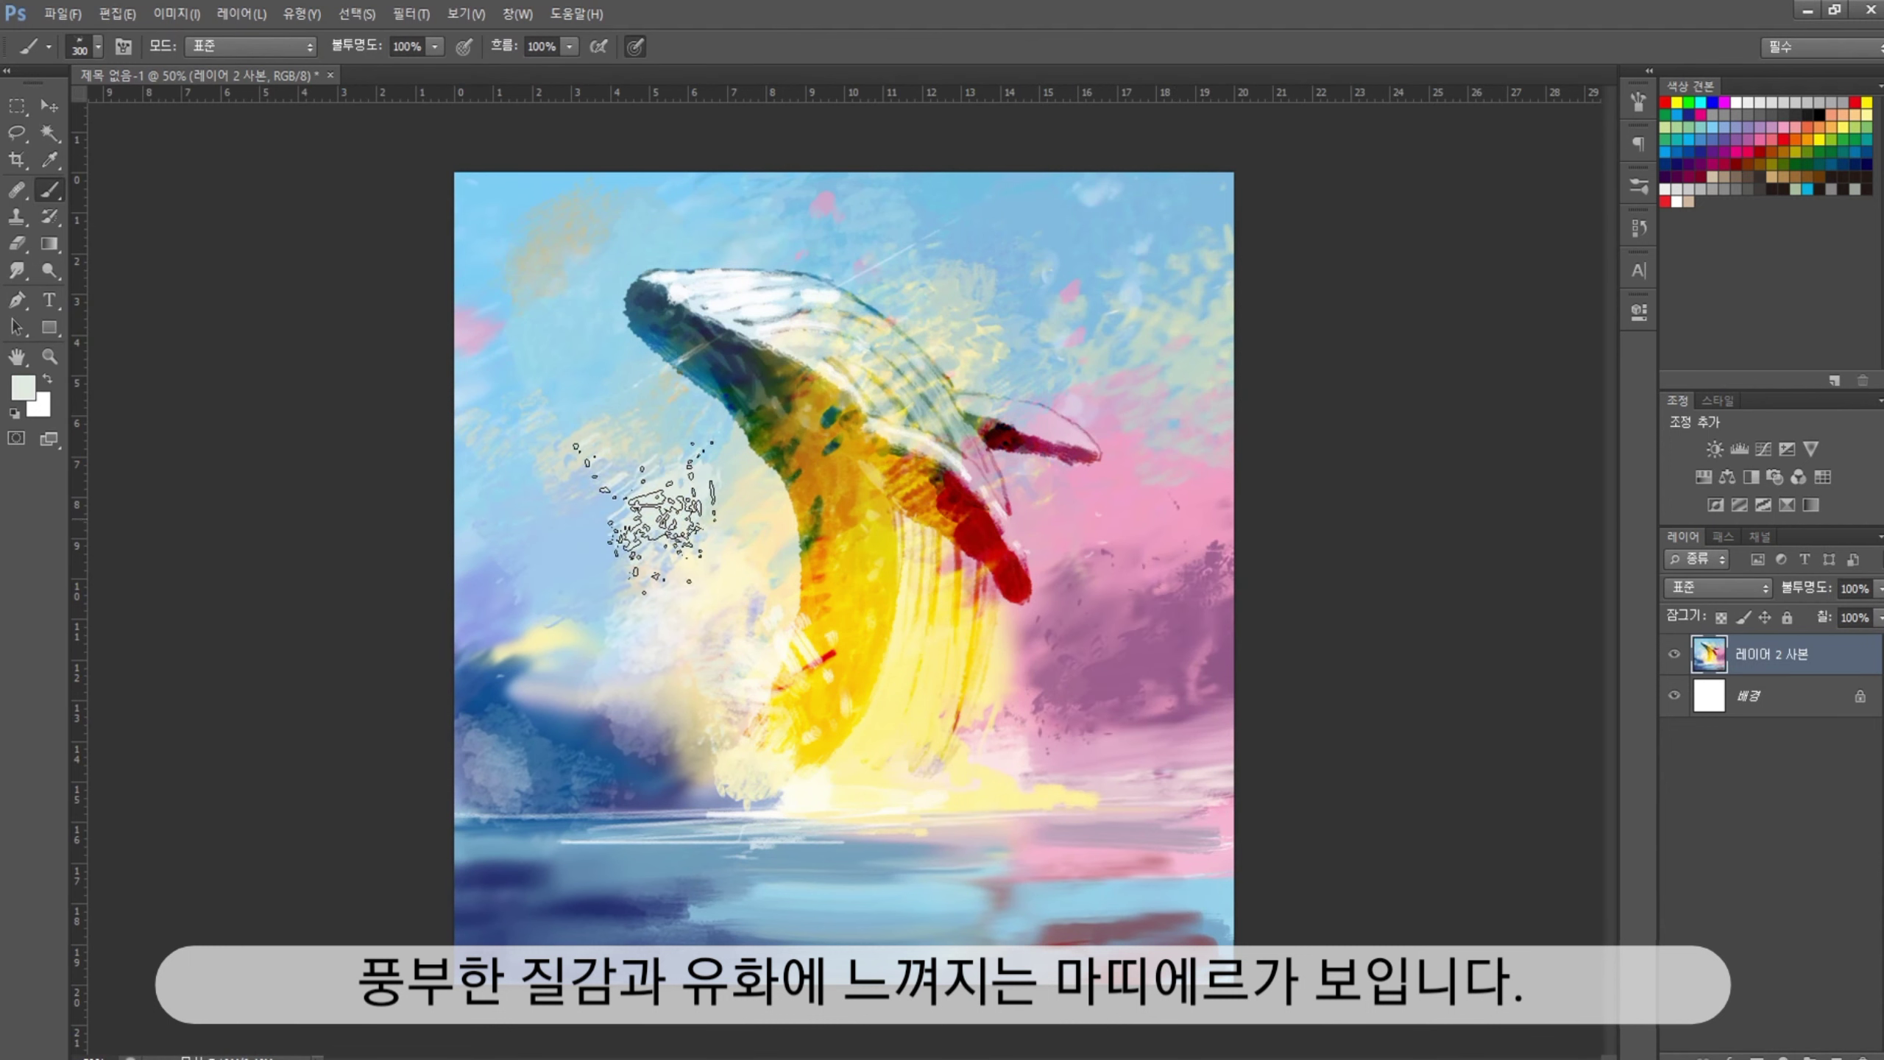
left_click(546, 609, "alt")
left_click(490, 570)
key("b")
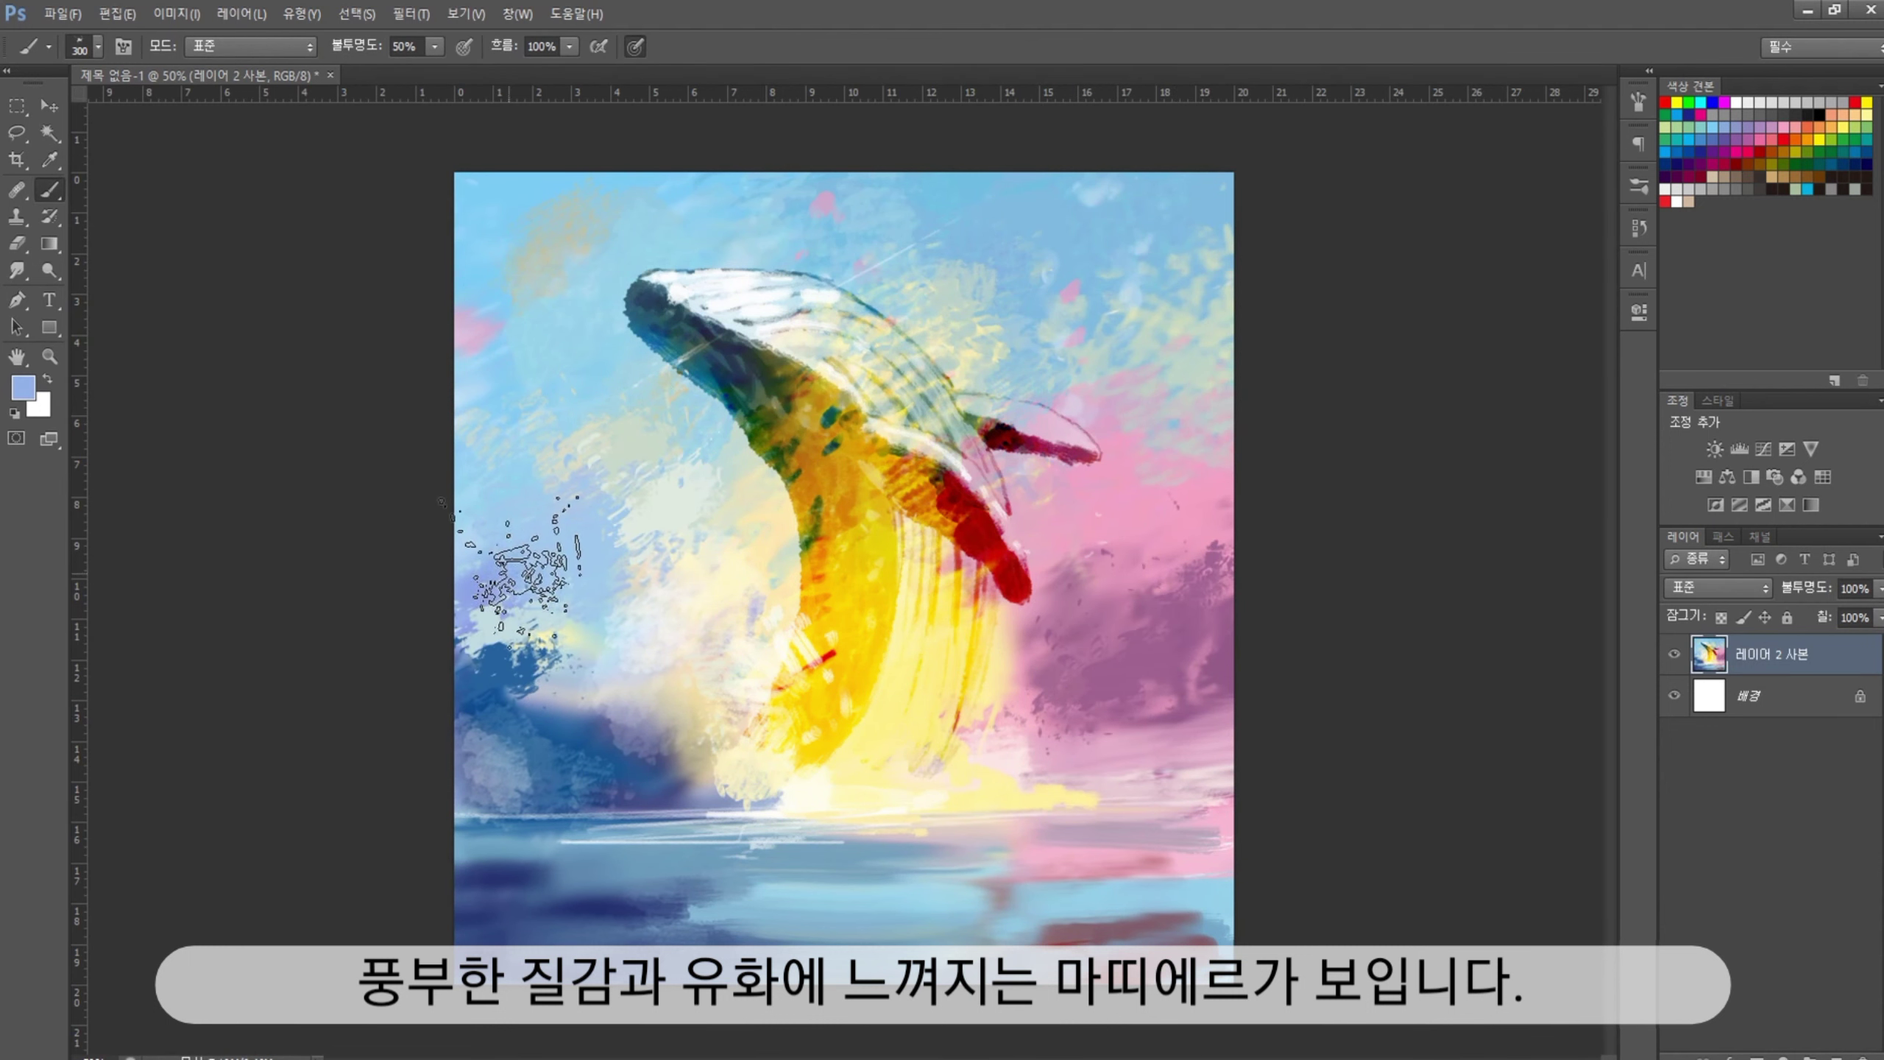
left_click_drag(764, 674, 861, 749)
key("ctrl+minus")
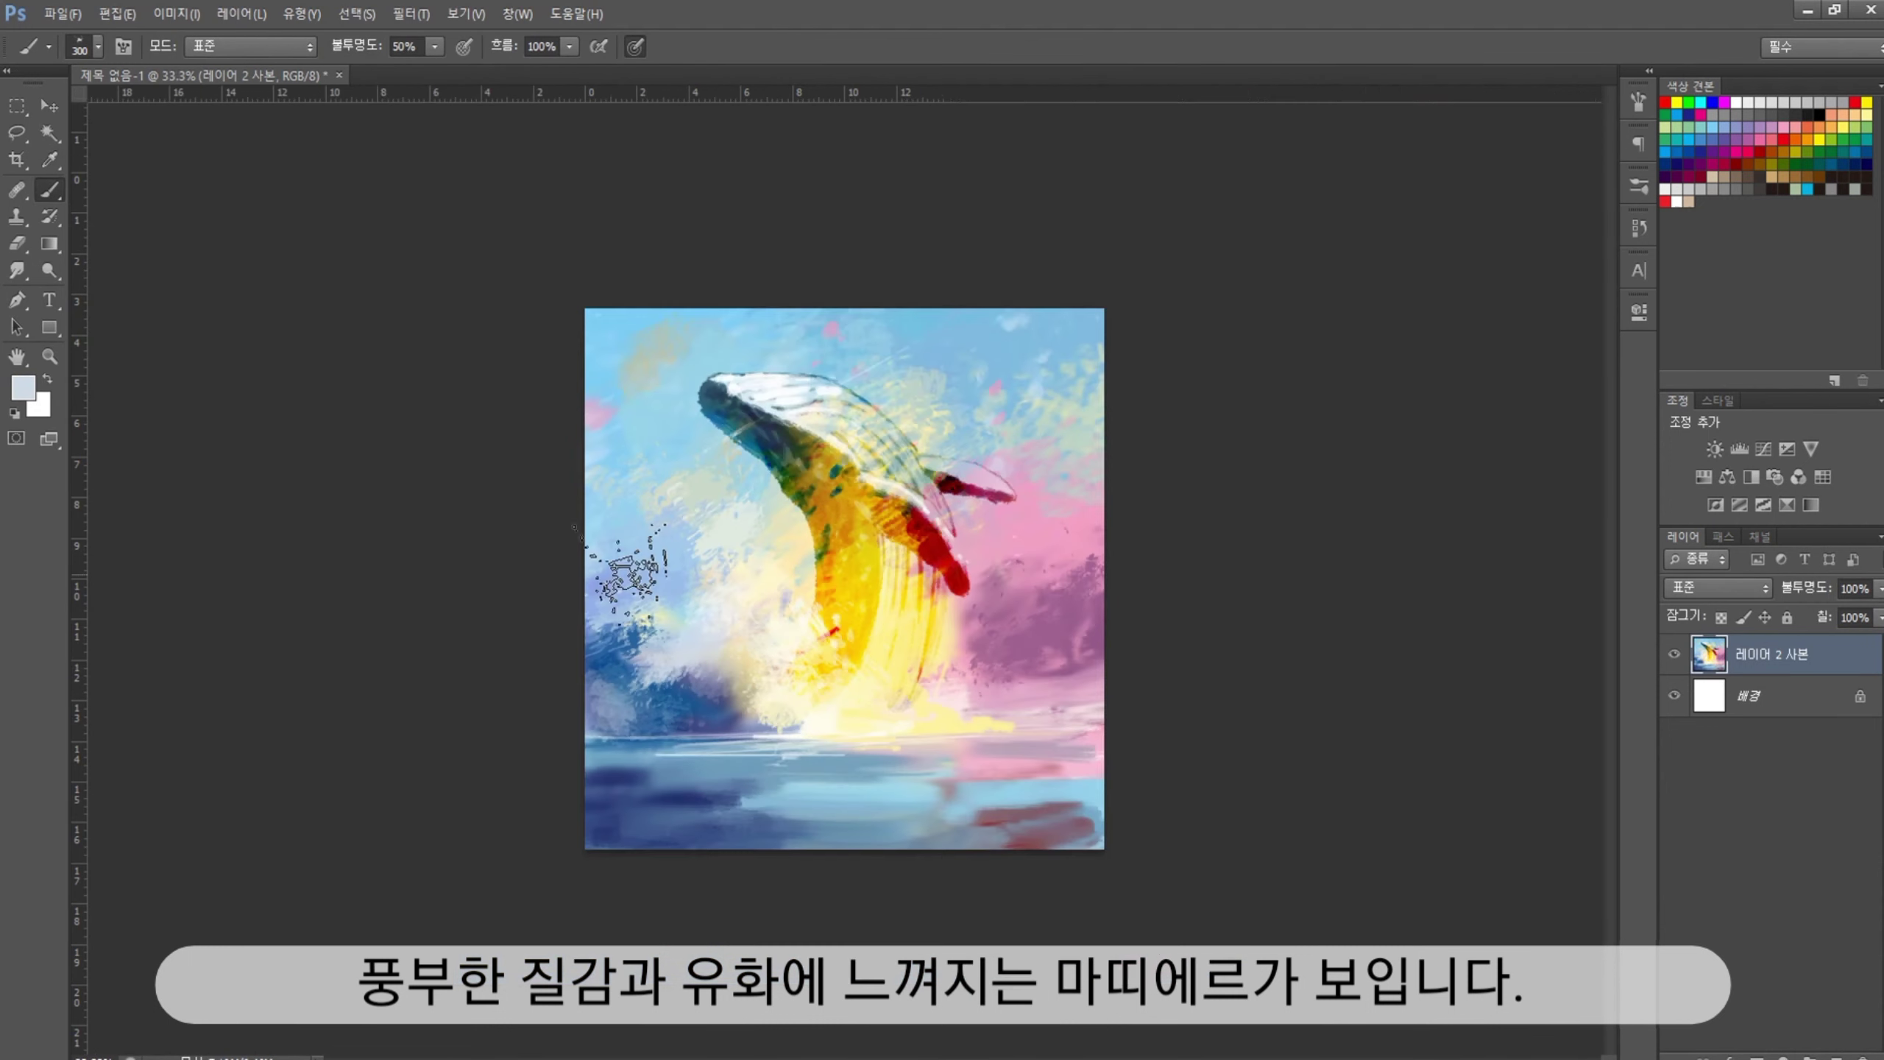
mouse_move(824, 378)
left_mouse_down()
mouse_move(1053, 444)
mouse_move(1038, 416)
left_mouse_up()
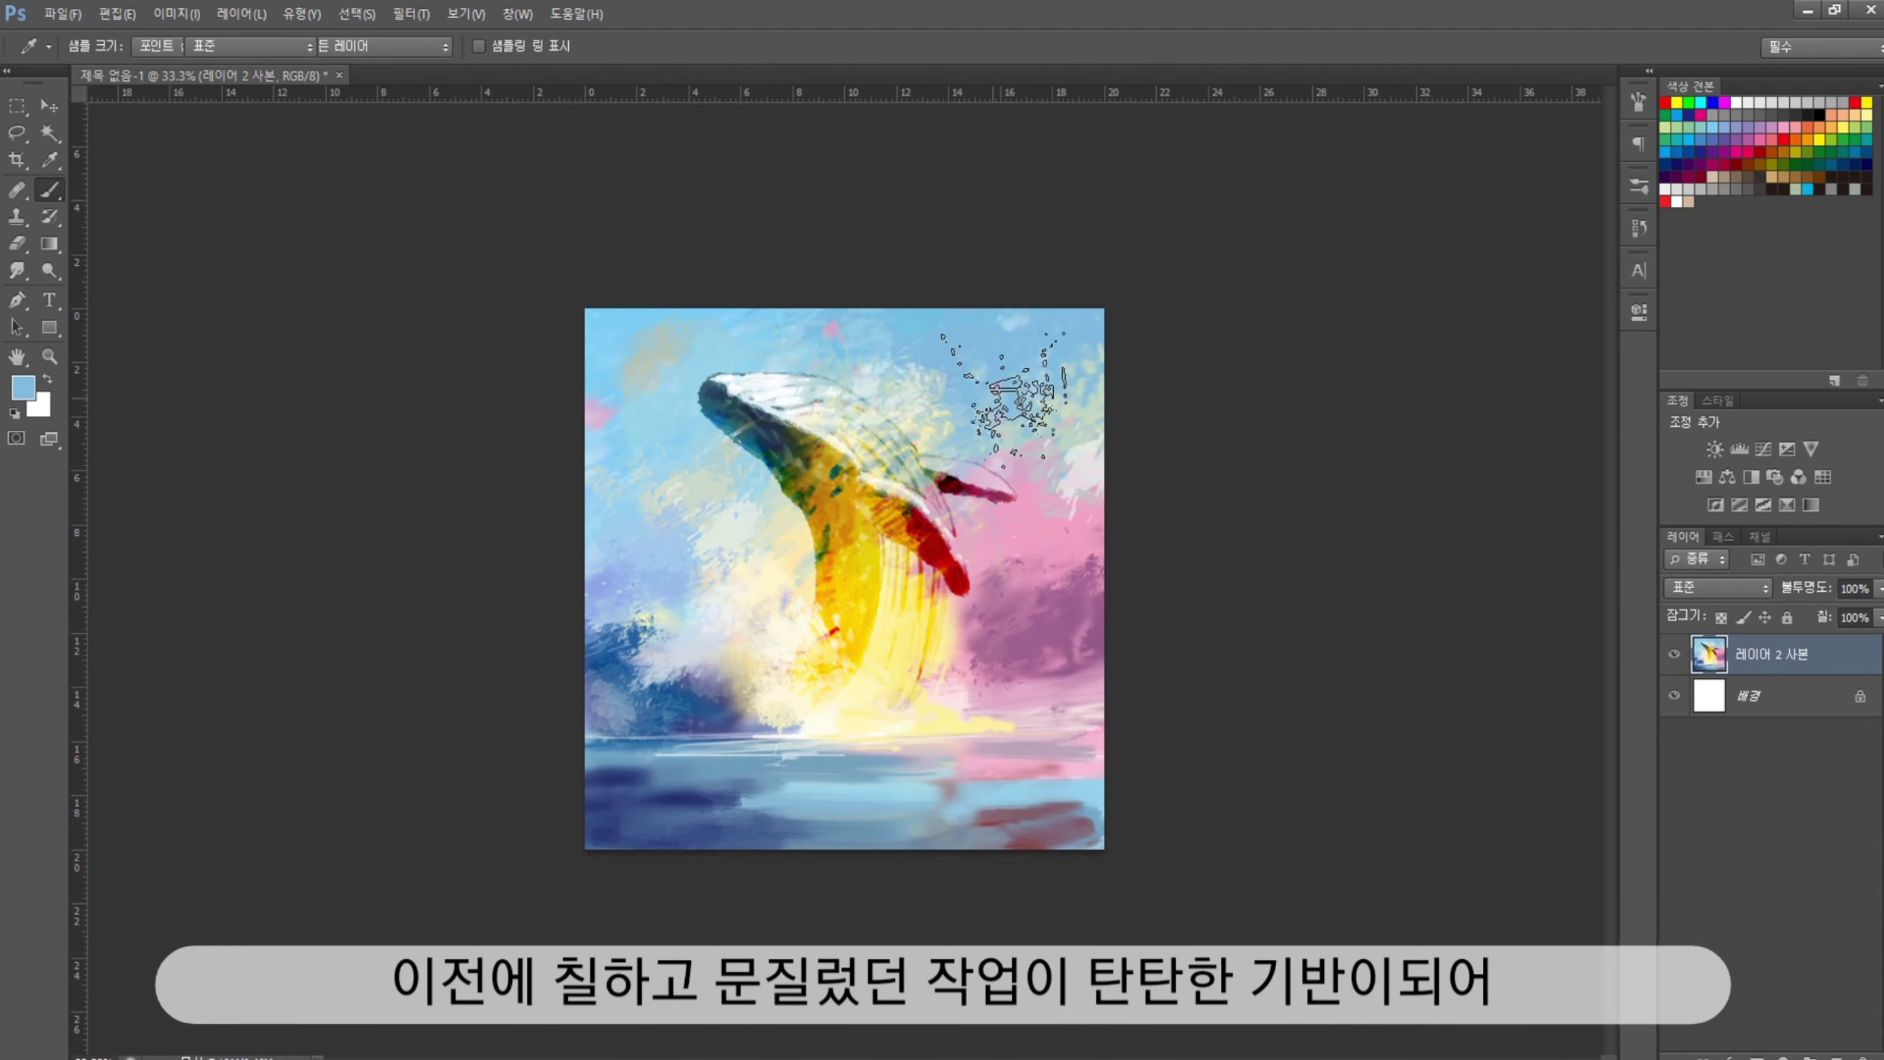
Spatter pale green-white strokes at the top-left and lighter pink over the pink cloud
key("bracketleft")
left_click(631, 646, "alt")
left_click(786, 482, "alt")
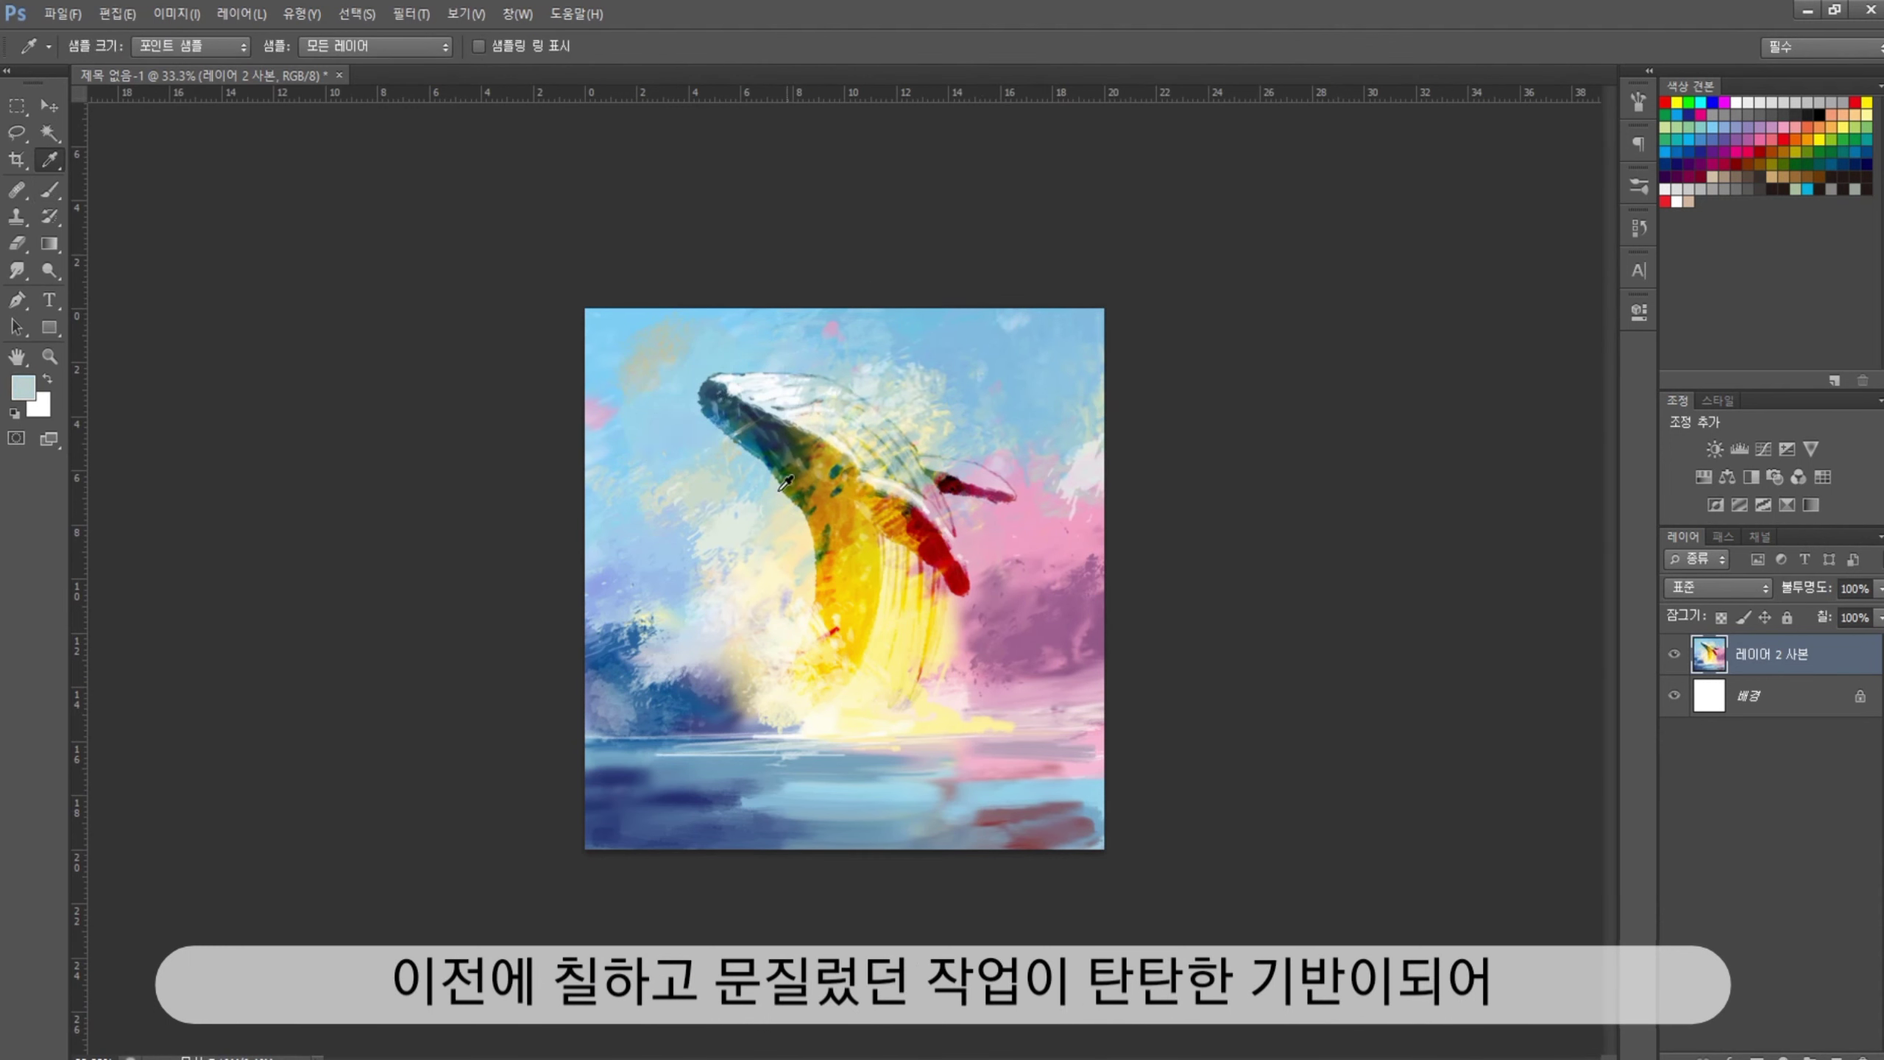
left_click_drag(593, 371, 653, 416)
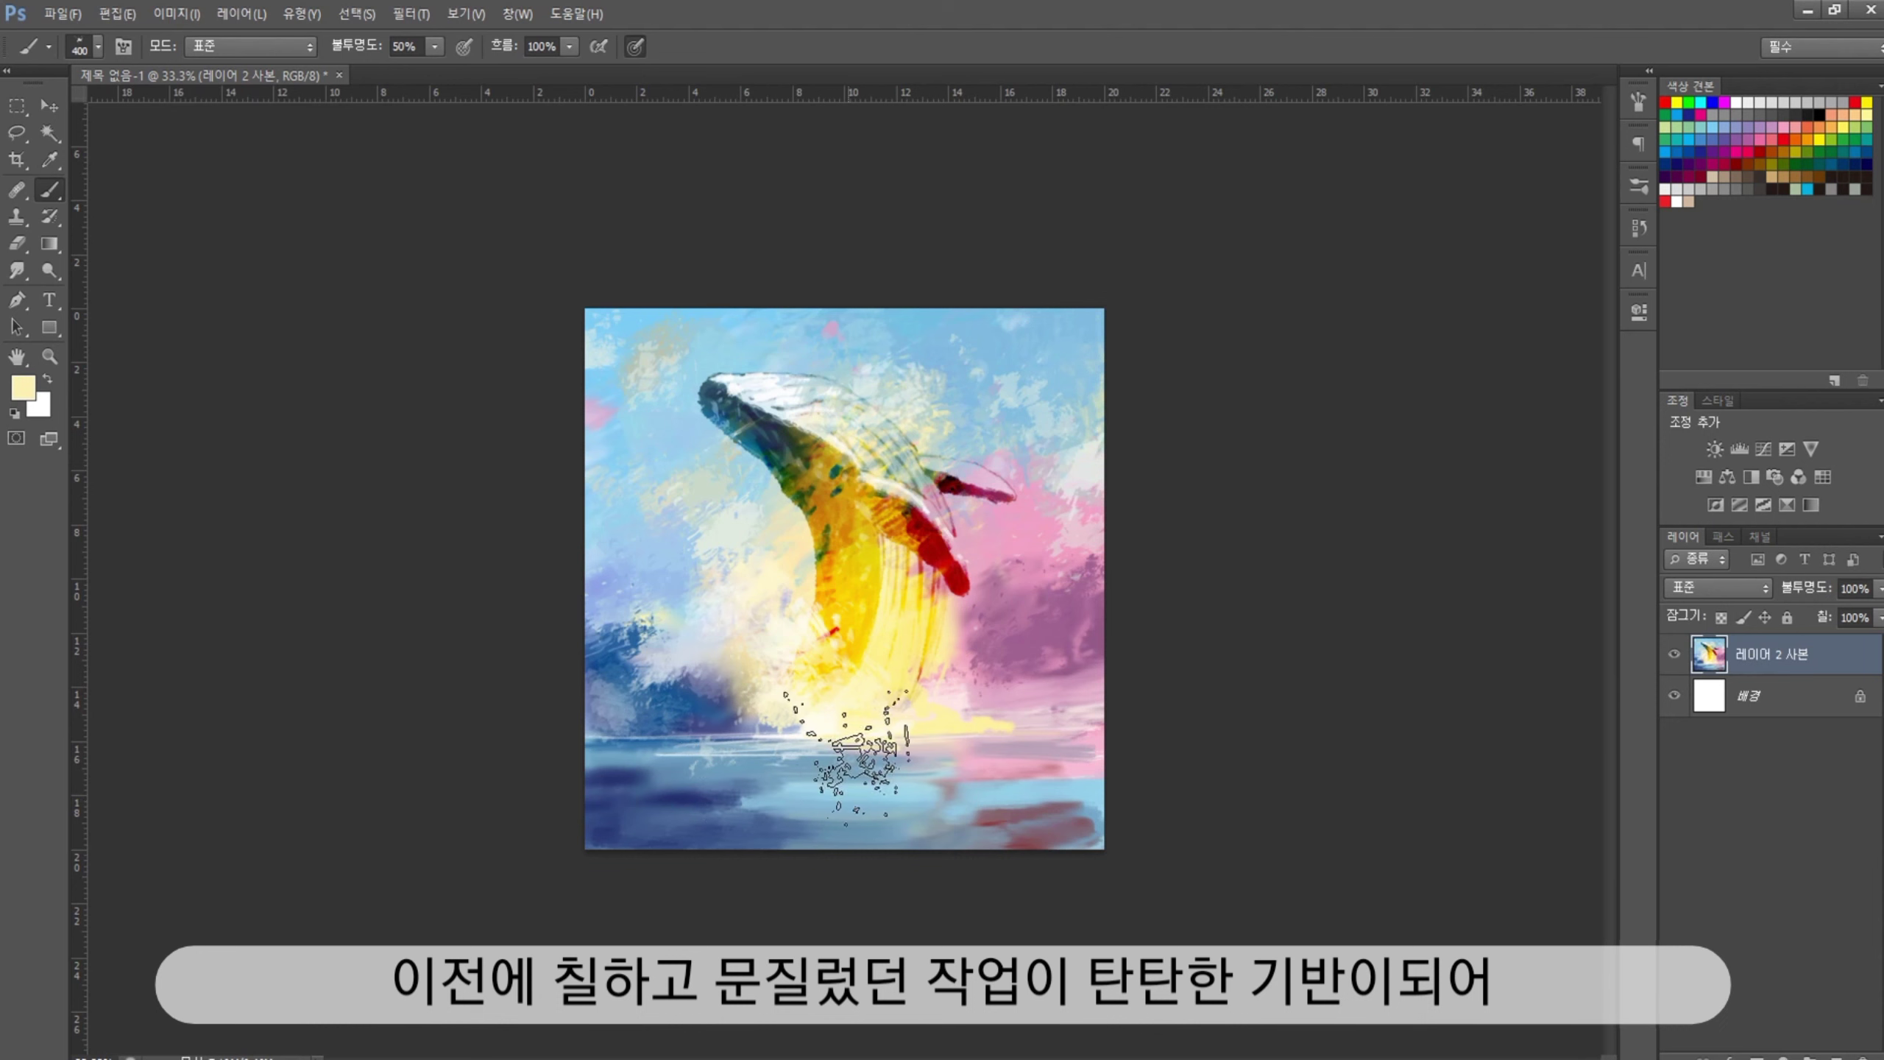
left_click(818, 757, "alt")
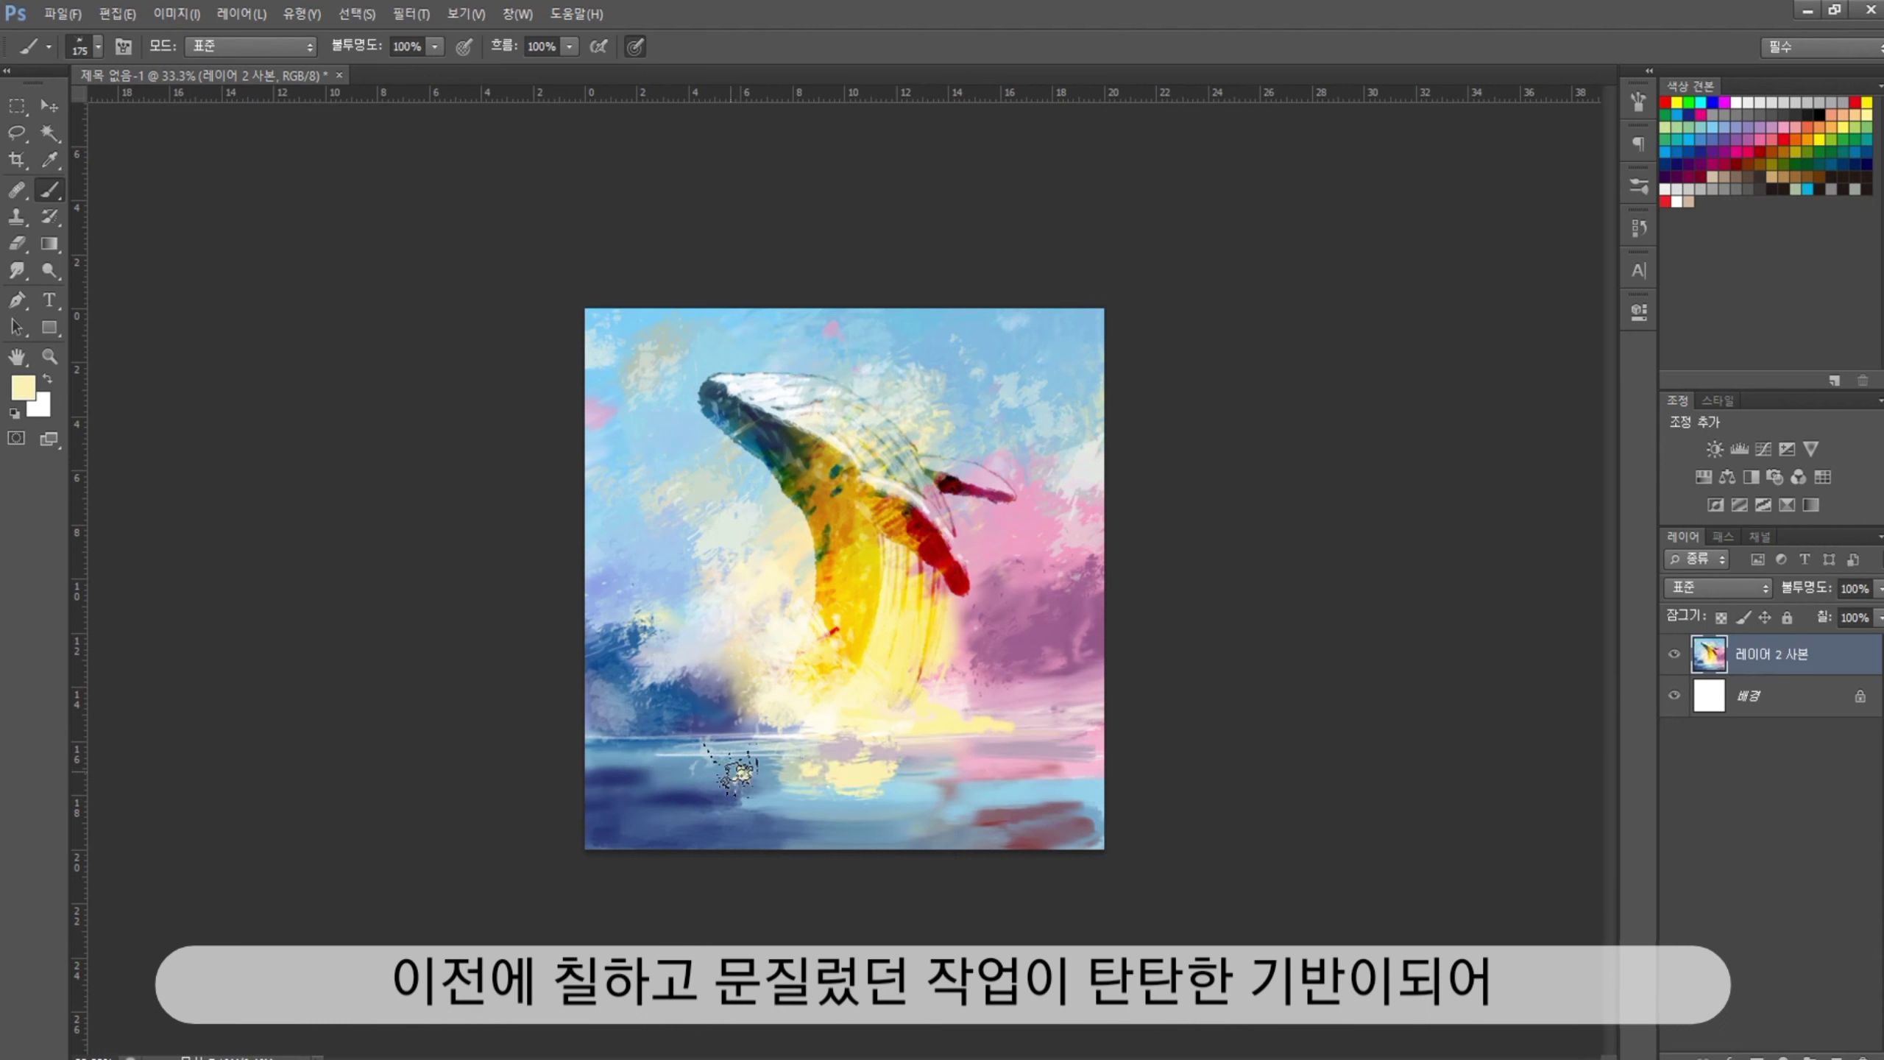
left_click(696, 668, "alt")
left_click_drag(957, 504, 1068, 579)
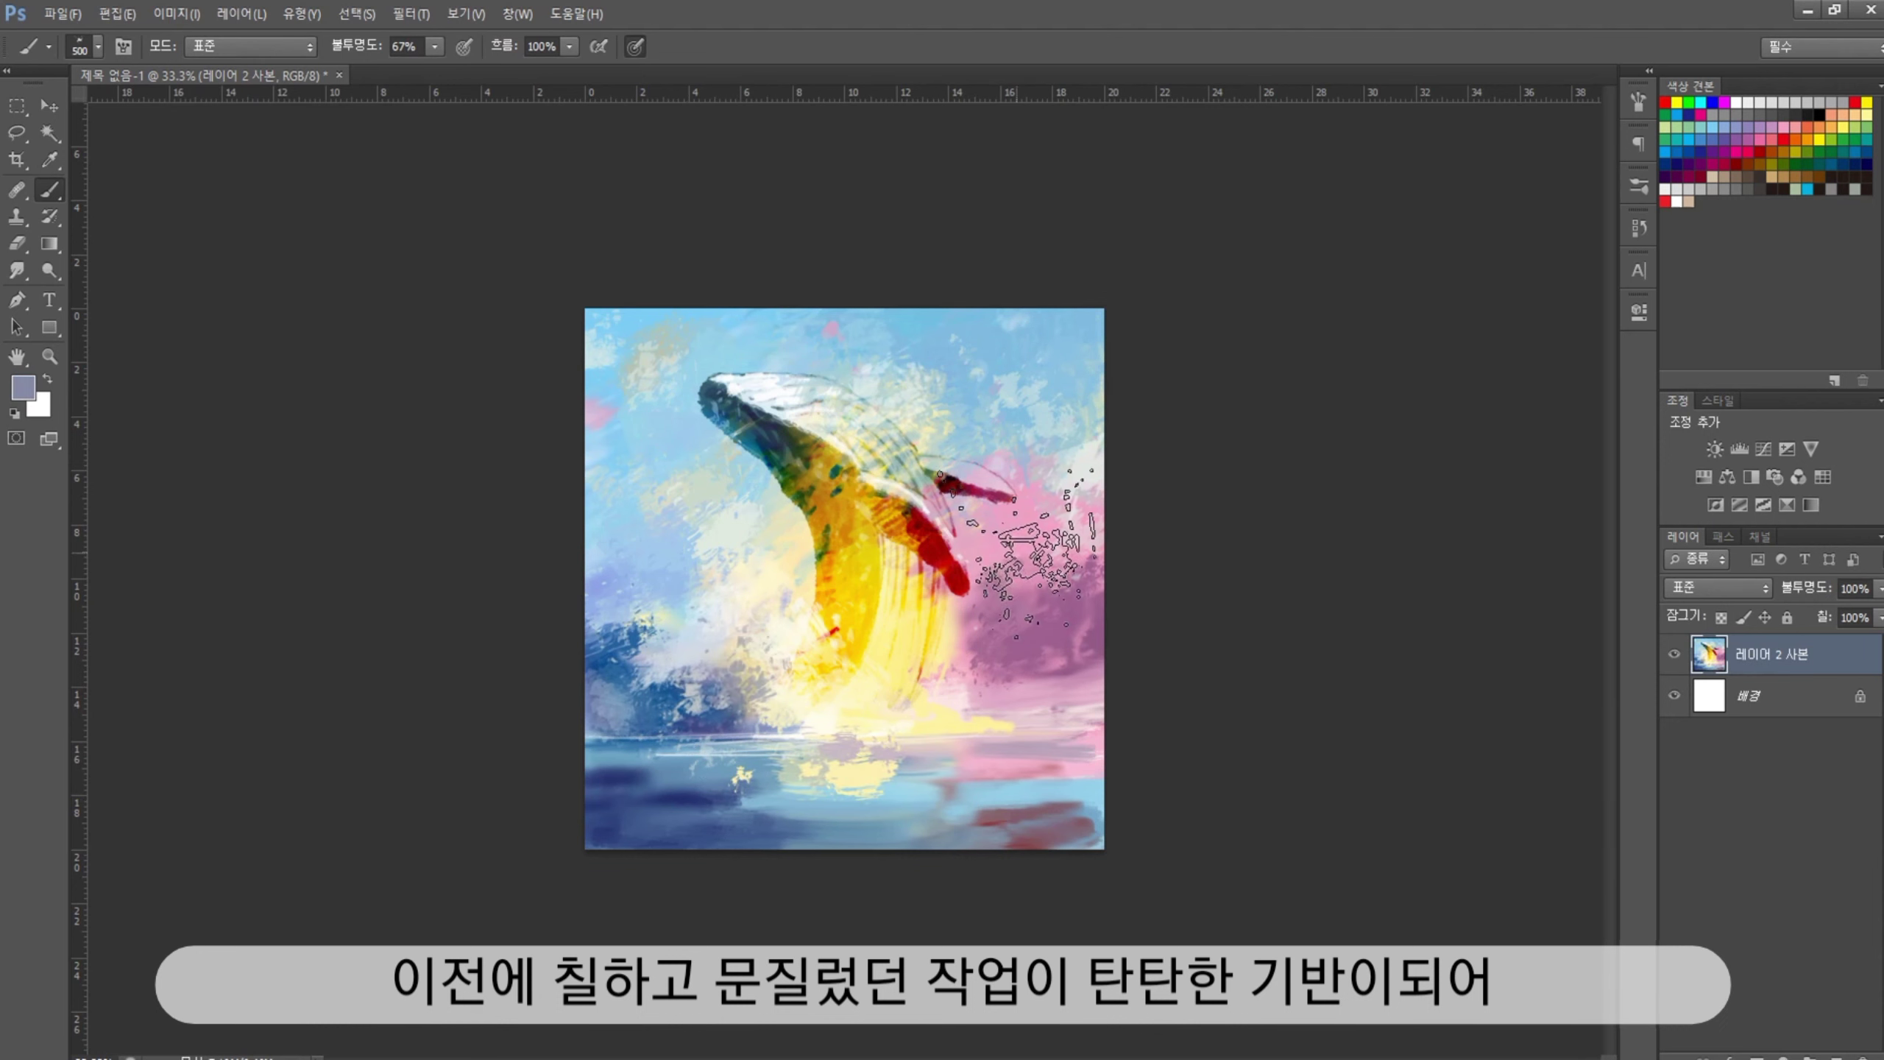
left_click_drag(986, 520, 1090, 587)
Paint blue and white strokes over the left splash and repaint the lower water in blue
left_click(633, 567, "alt")
mouse_move(633, 567)
left_mouse_down()
mouse_move(682, 594)
mouse_move(667, 630)
left_mouse_up()
left_click(630, 496, "alt")
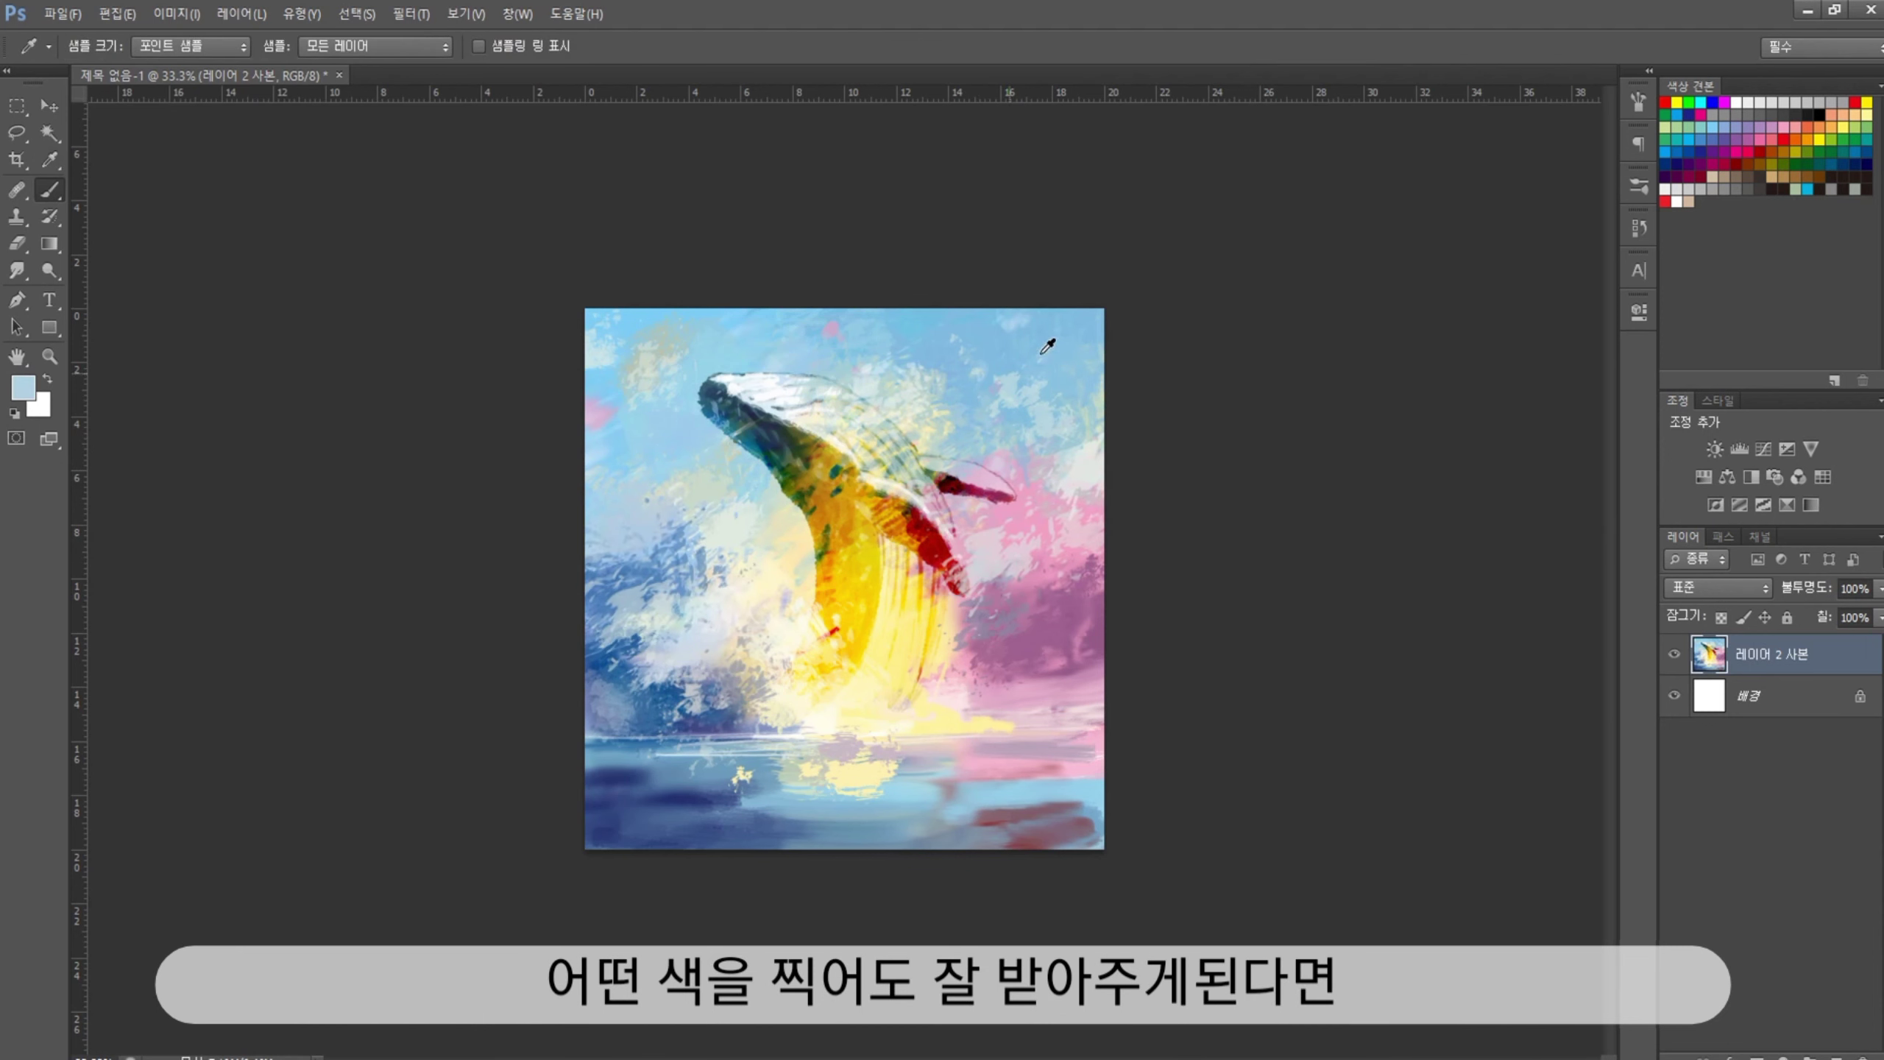
left_click(601, 823, "alt")
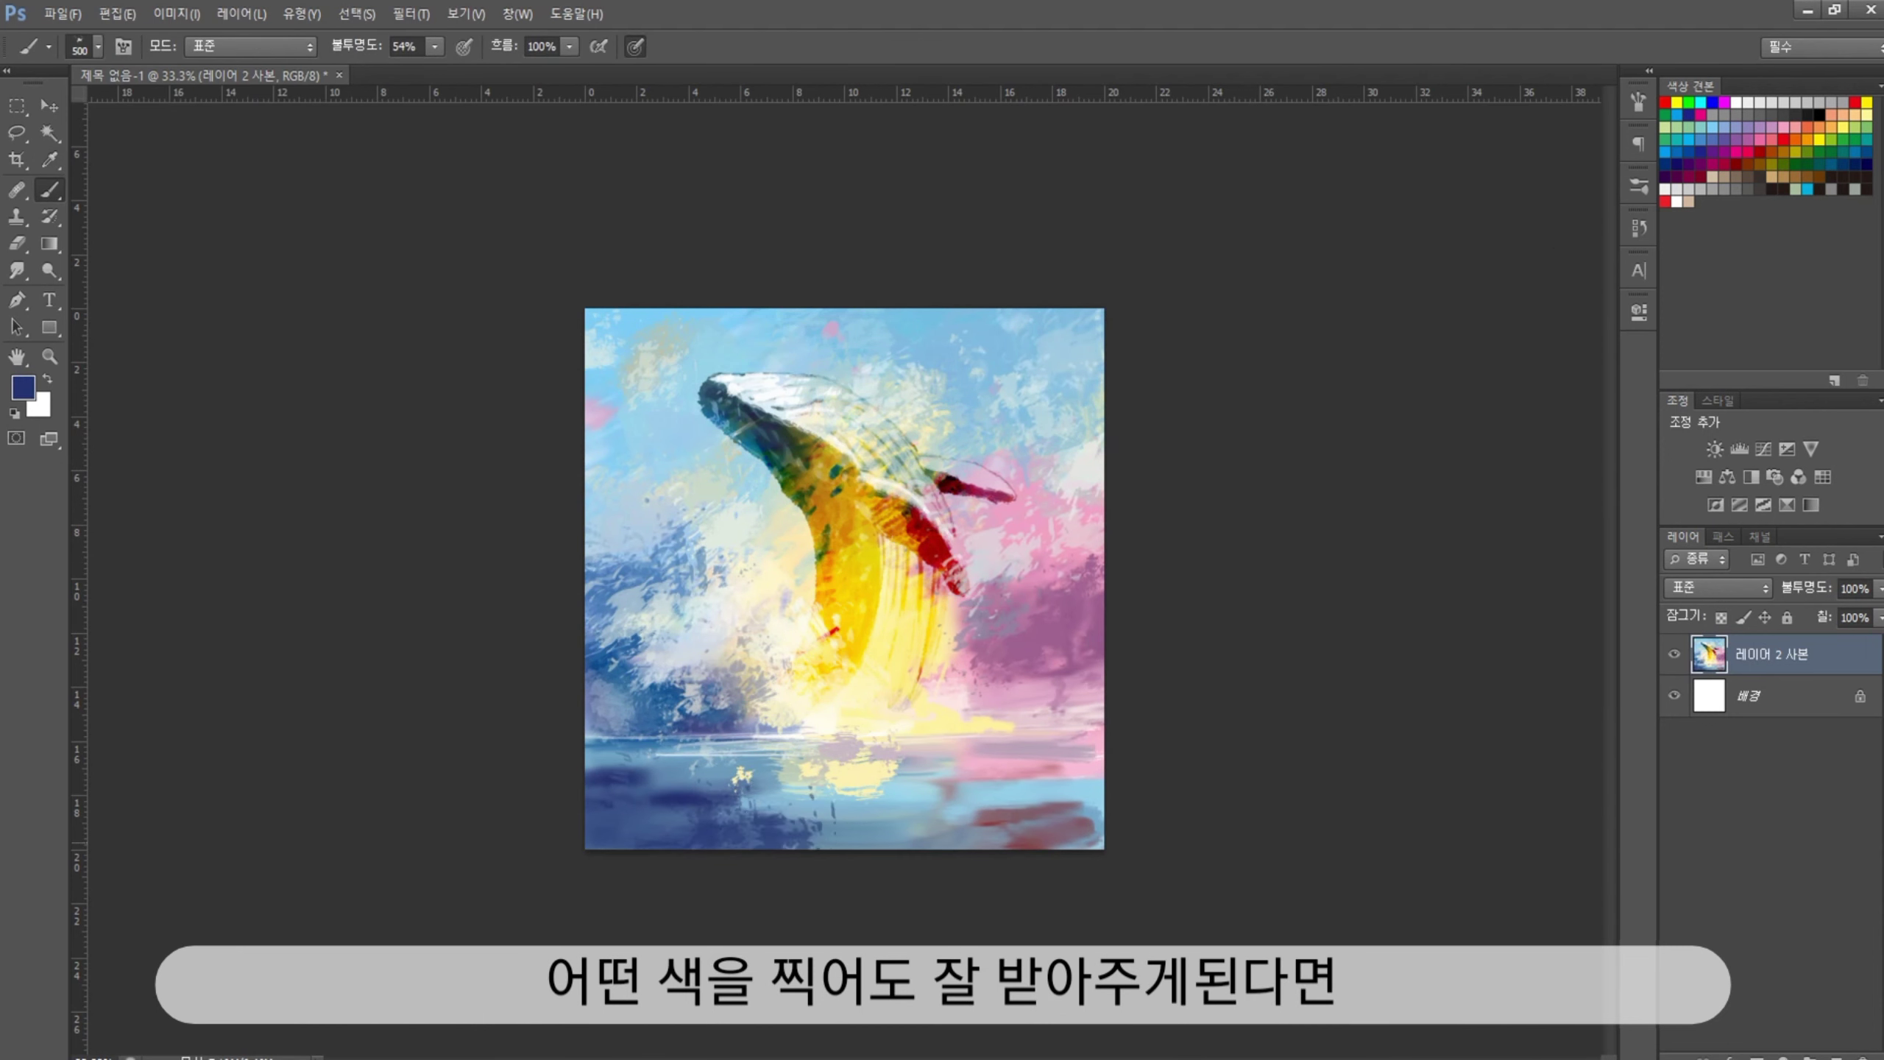
left_click_drag(600, 824, 964, 808)
With a smaller brush, lighten the lower-left water and dab paint on the pink area at right
key("bracketleft")
key("bracketleft")
left_click(1098, 802, "alt")
key("bracketleft")
key("bracketleft")
key("bracketleft")
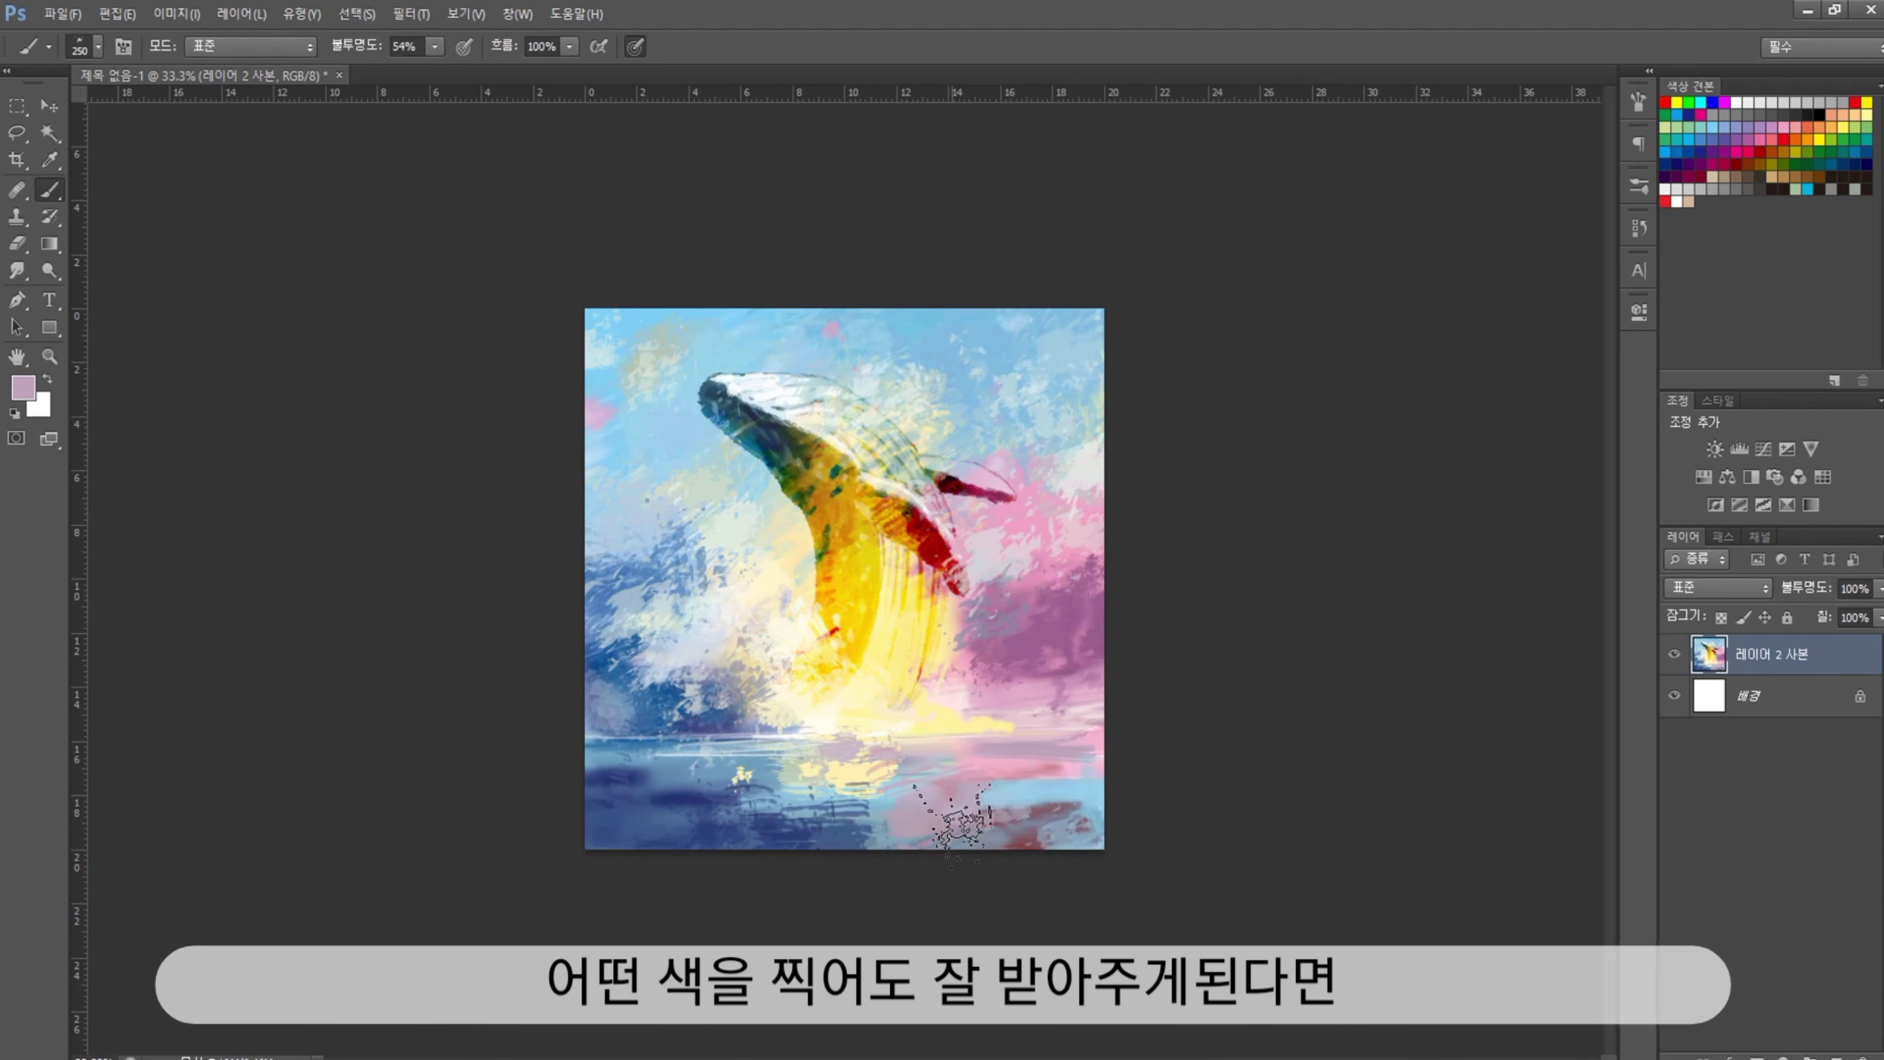
left_click_drag(786, 809, 689, 805)
left_click(726, 843, "alt")
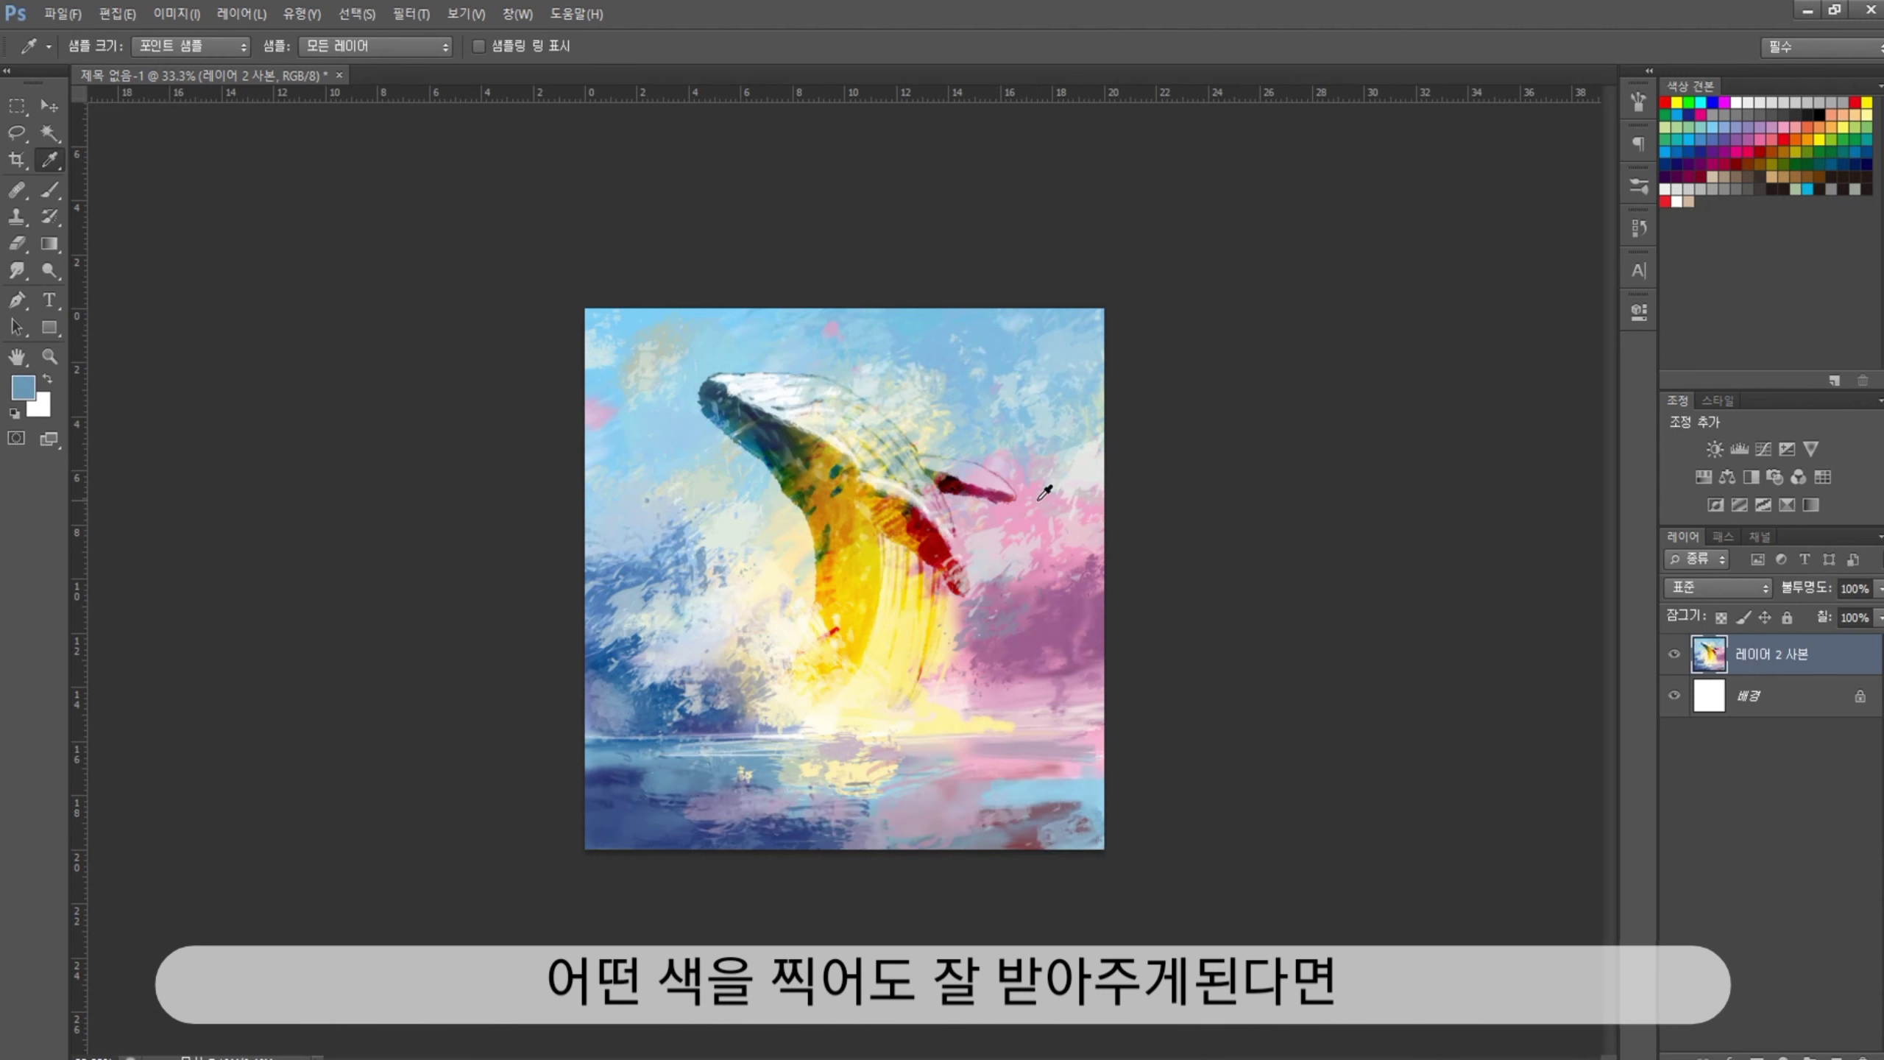
left_click(1082, 505, "alt")
key("bracketright")
key("bracketright")
key("bracketright")
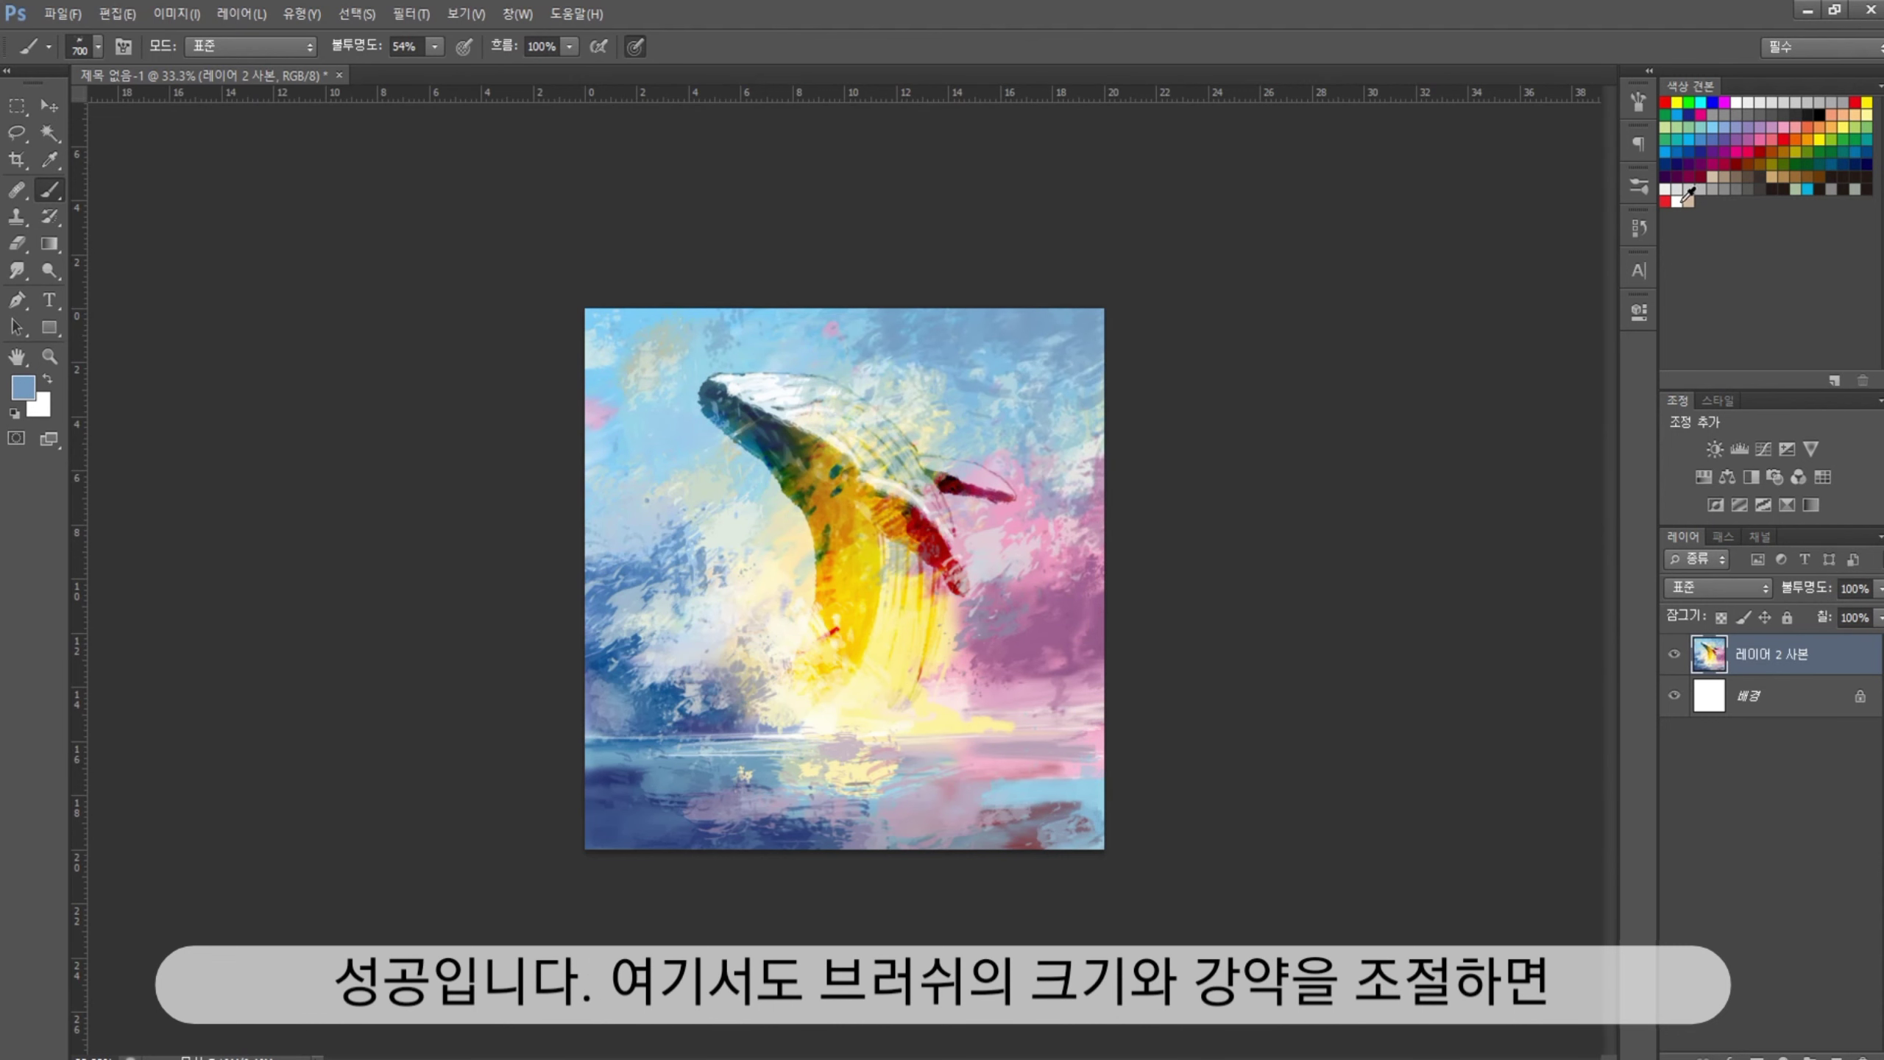
Darken the upper-right and lower parts of the painting with a large Burn tool brush
left_click(762, 531, "alt")
left_click(49, 270)
left_click(119, 286)
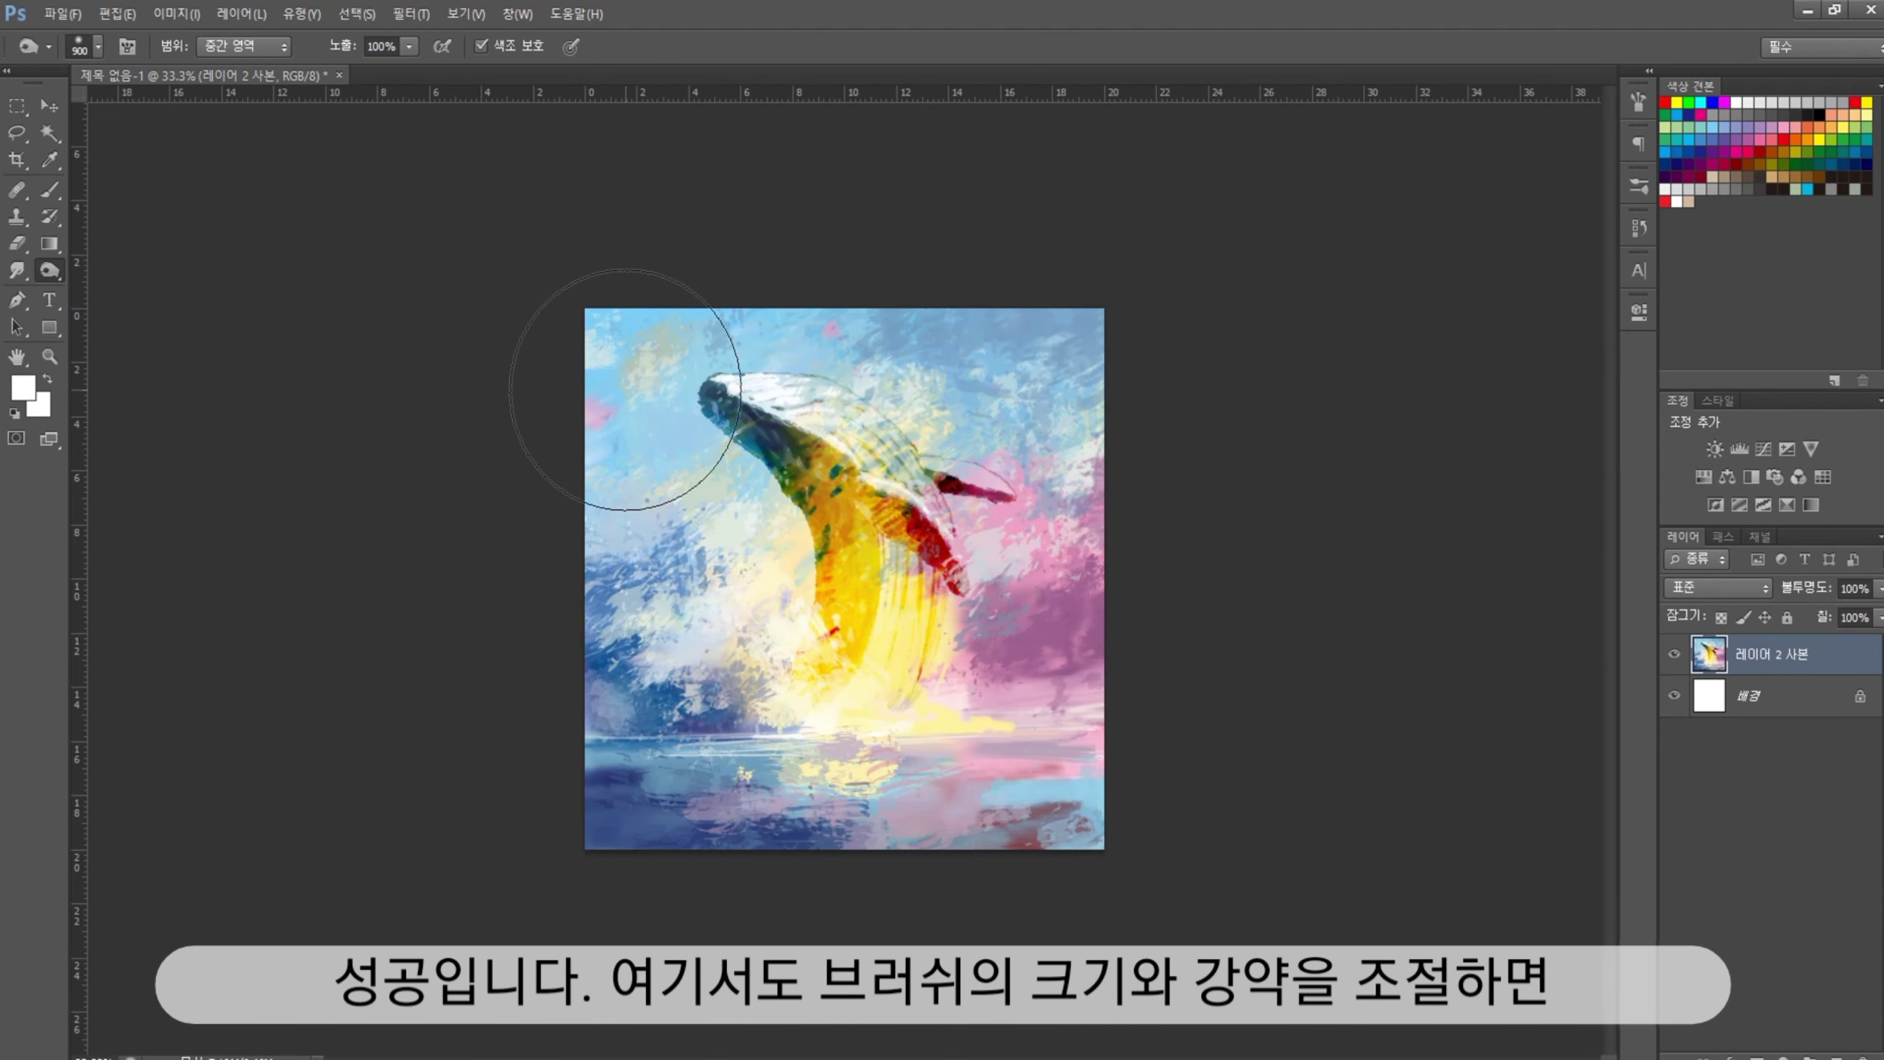
key("bracketright")
key("bracketright")
key("bracketright")
left_click_drag(964, 445, 1072, 357)
mouse_move(832, 825)
left_mouse_down()
mouse_move(1072, 778)
mouse_move(610, 799)
left_mouse_up()
Return to the Brush, enlarge it slightly, and add a new empty layer above the painting
key("ctrl+plus")
key("b")
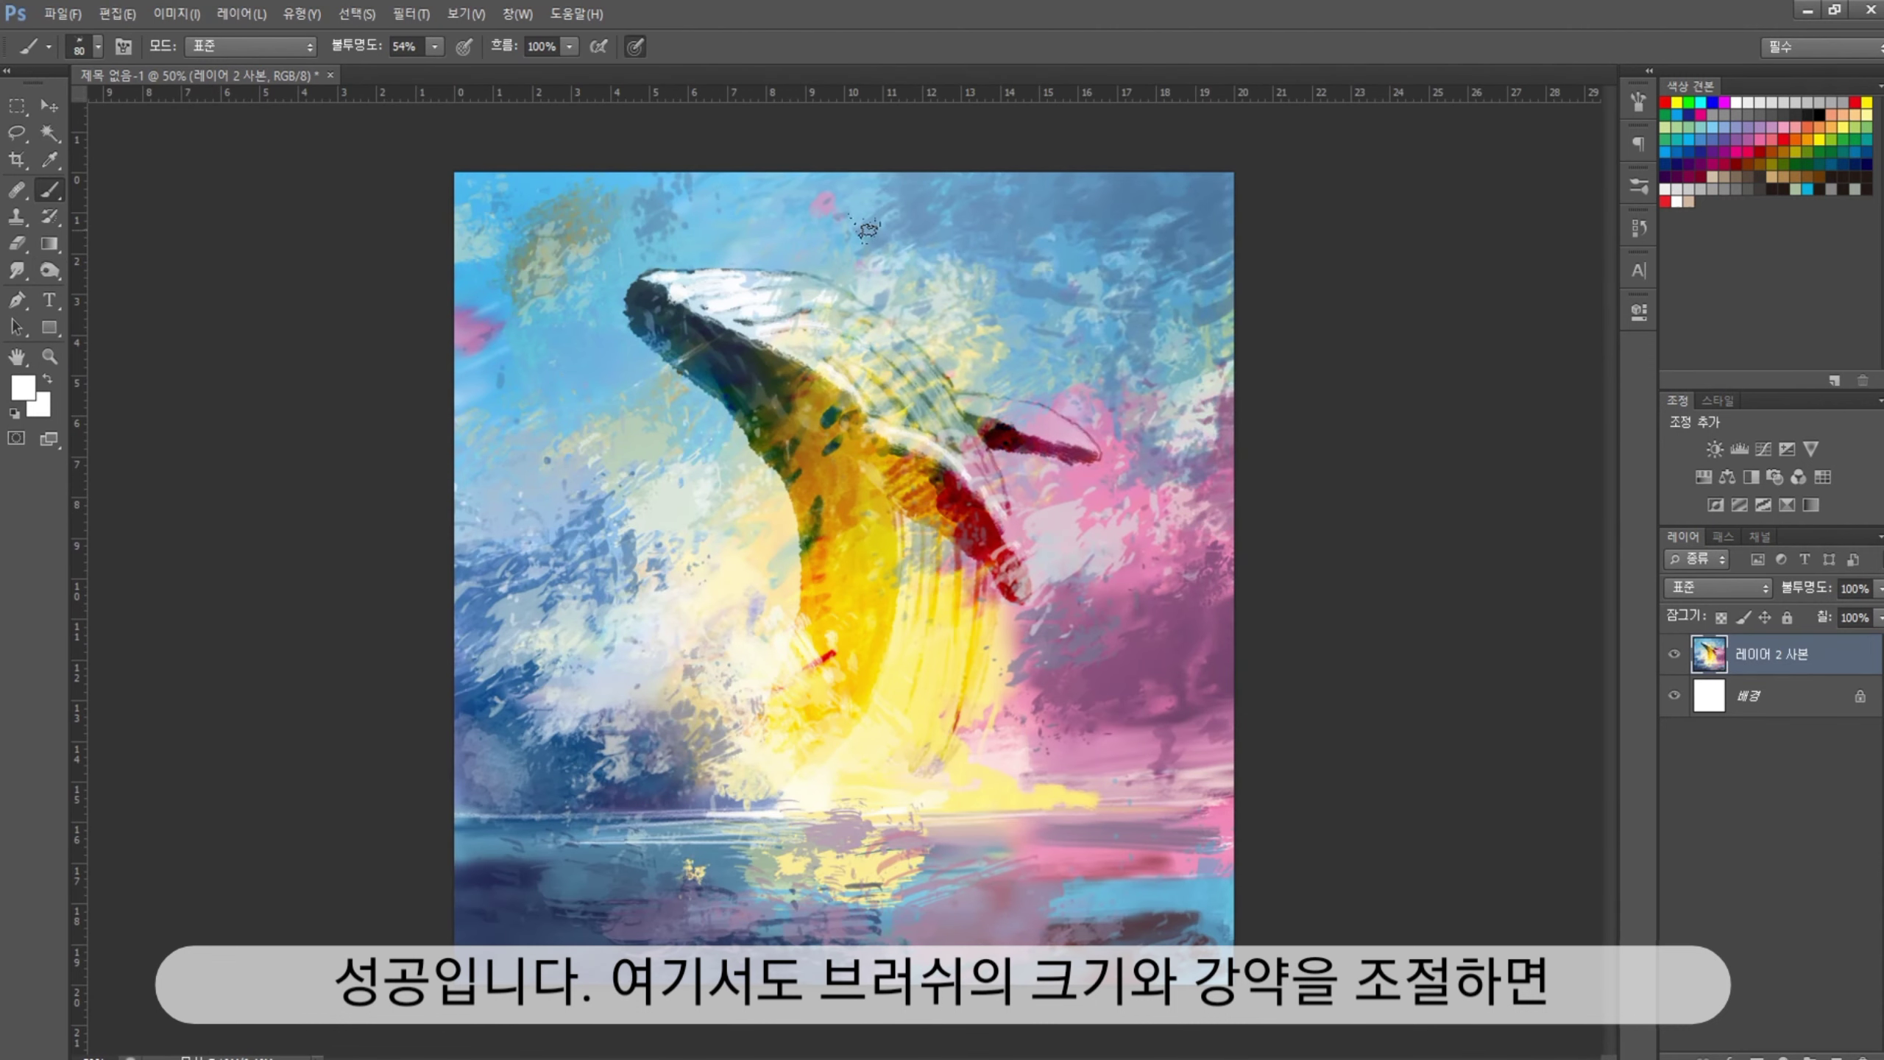
key("bracketright")
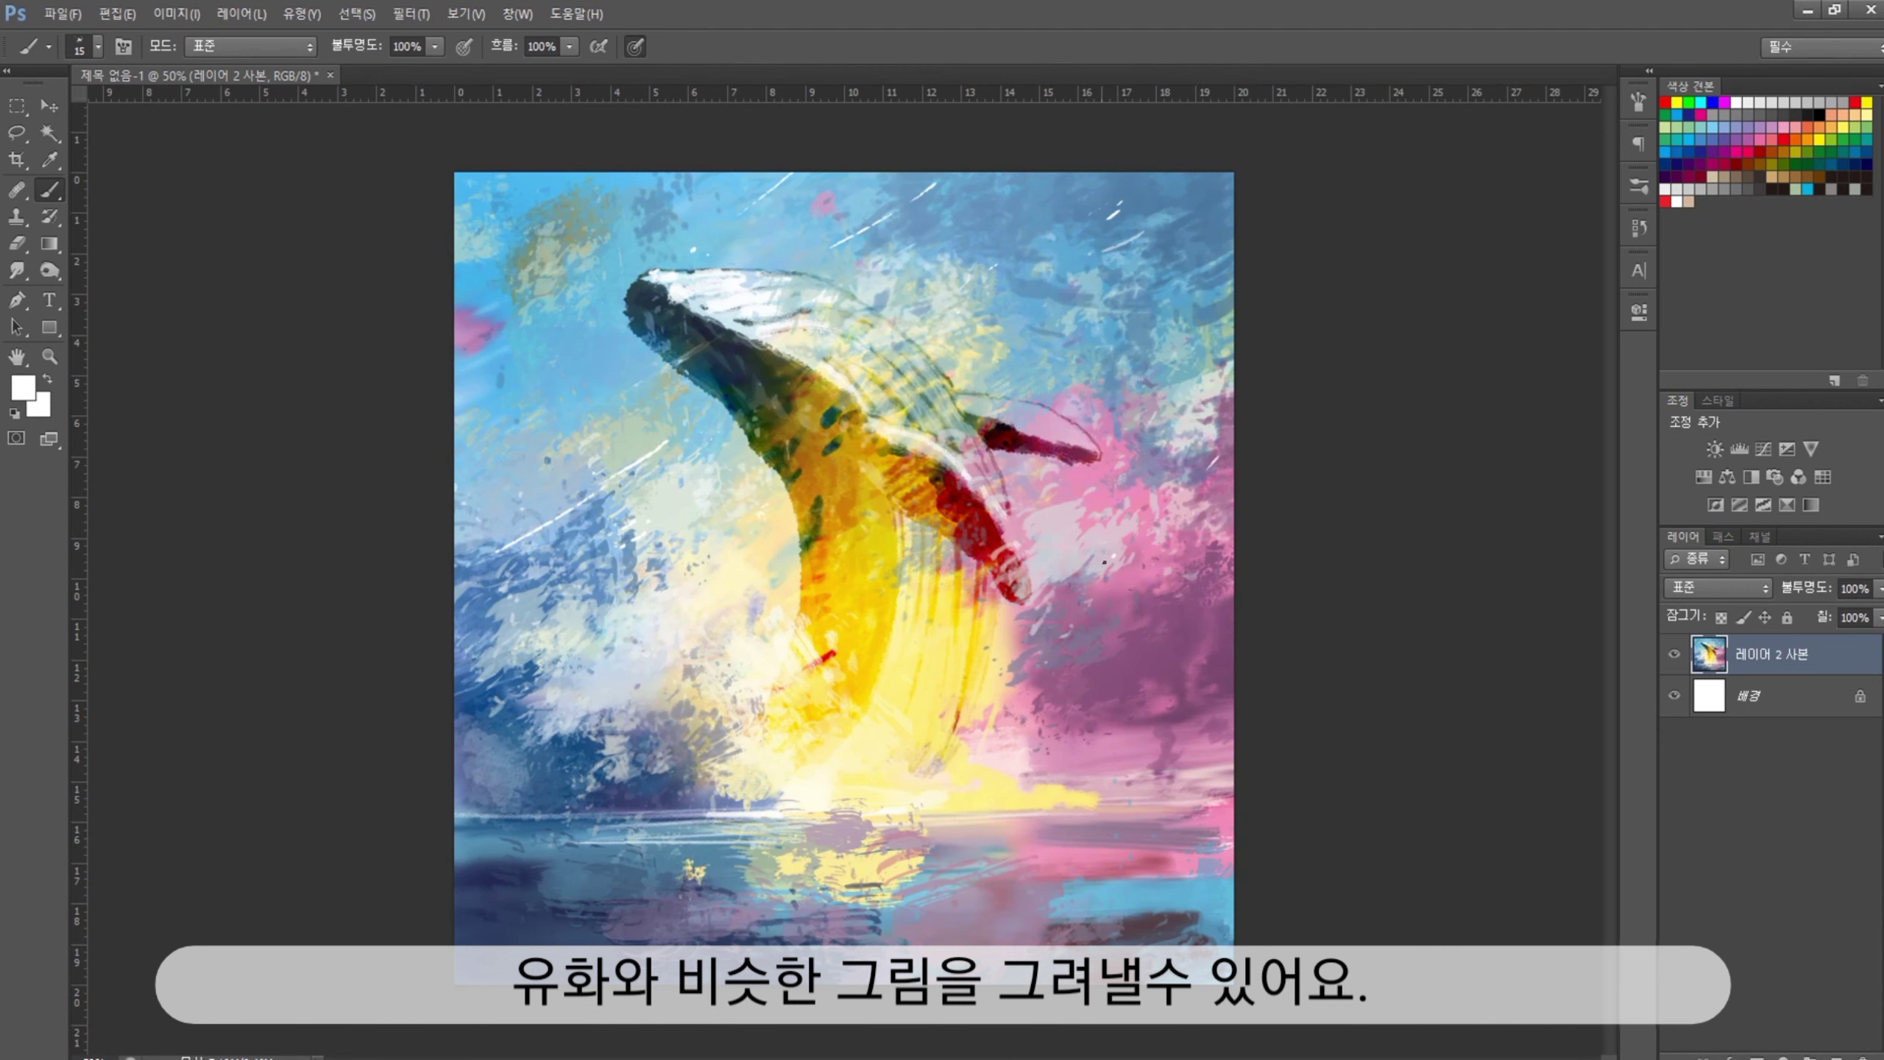
key("ctrl+minus")
key("ctrl+shift+alt+n")
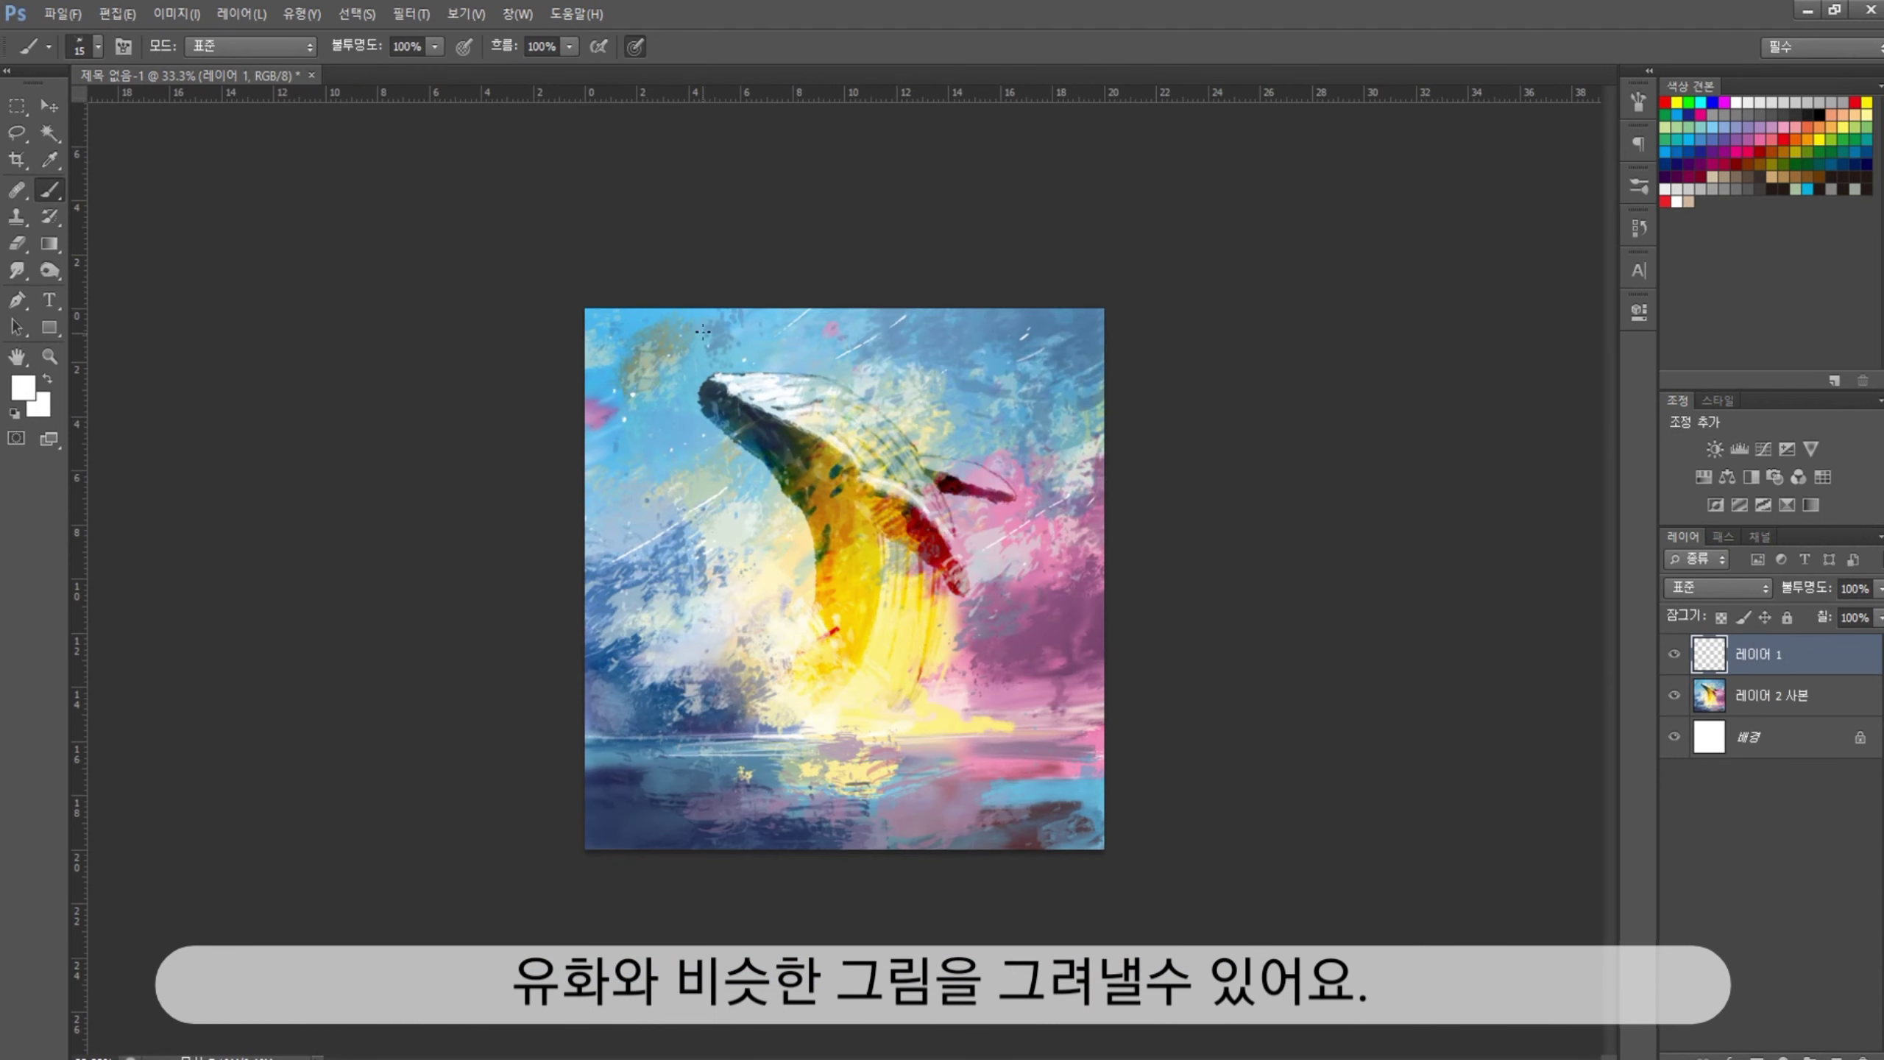
Alt-drag two copies of the white streaks across the painting, merge them with Ctrl+E, and reselect the painting layer
mouse_move(698, 442)
left_mouse_down()
mouse_move(1016, 423)
mouse_move(1024, 586)
left_mouse_up()
key("ctrl+t")
key("Return")
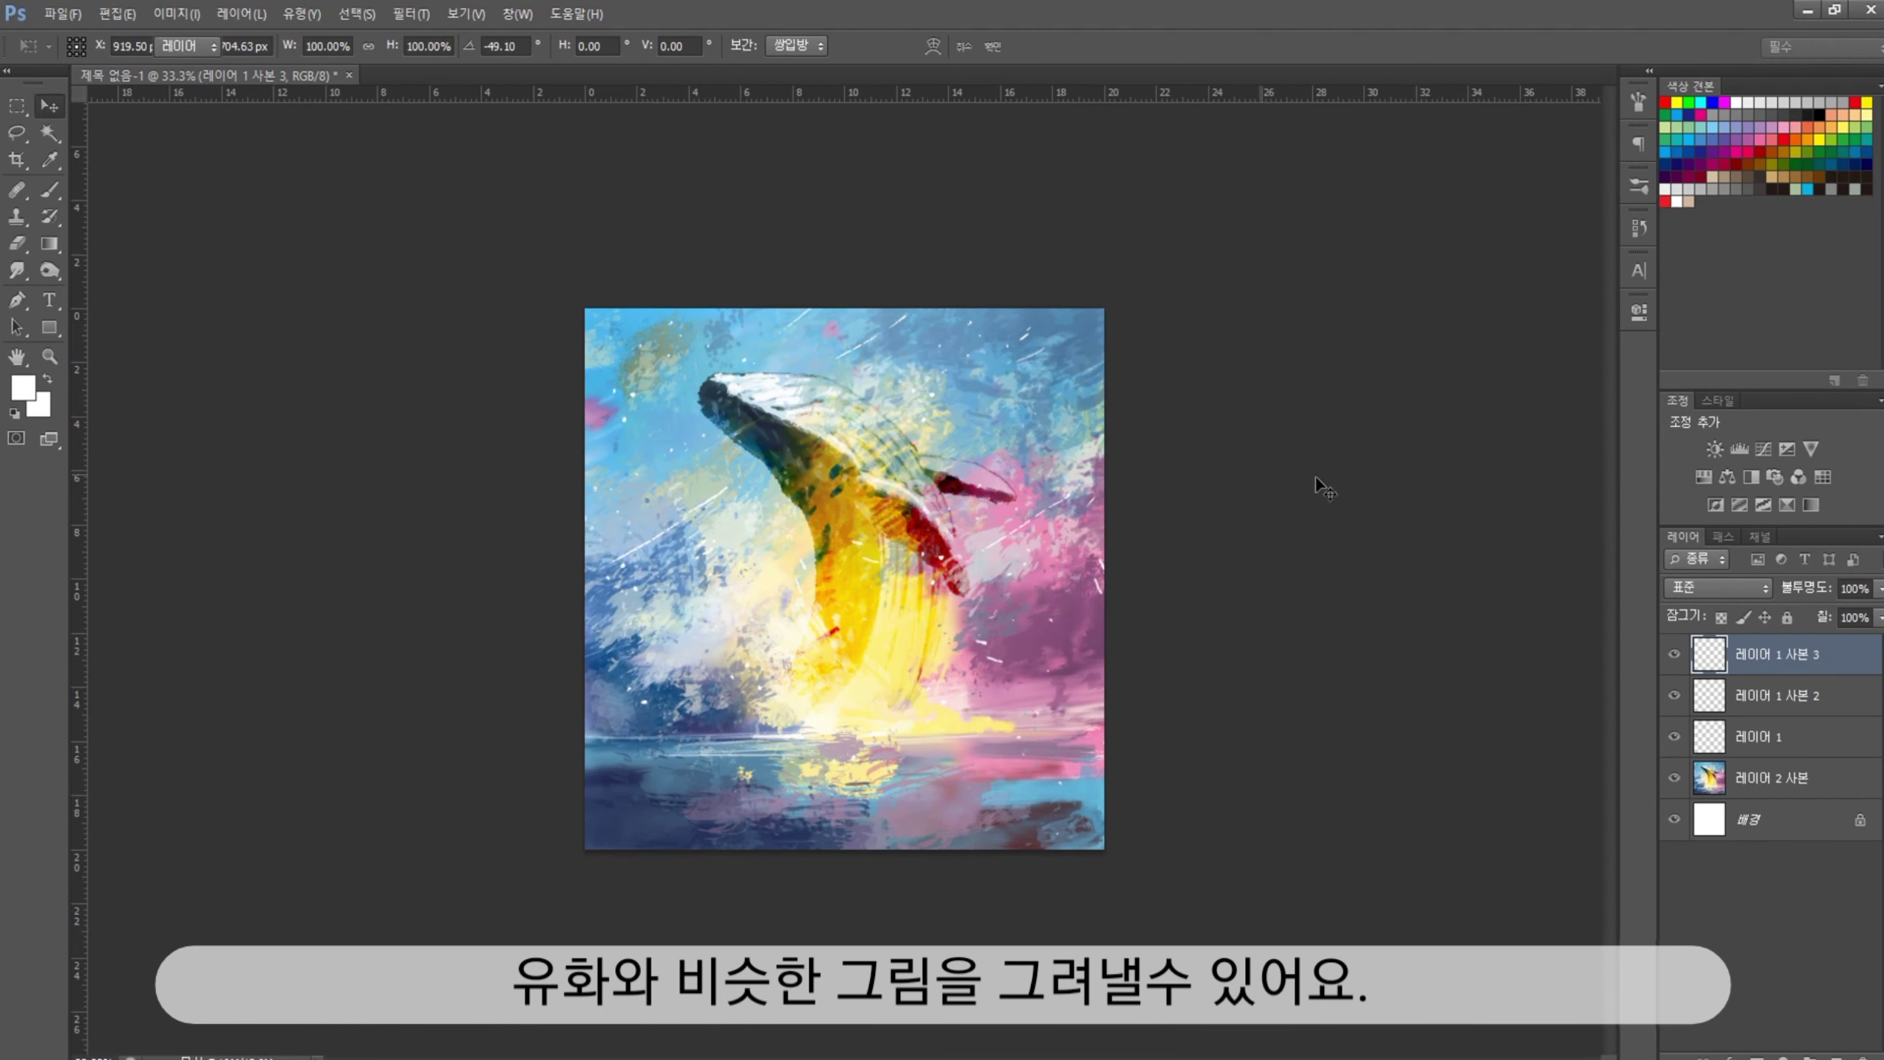
mouse_move(1017, 519)
left_mouse_down()
mouse_move(730, 563)
mouse_move(964, 731)
mouse_move(1071, 371)
mouse_move(564, 513)
left_mouse_up()
key("ctrl+e")
key("e")
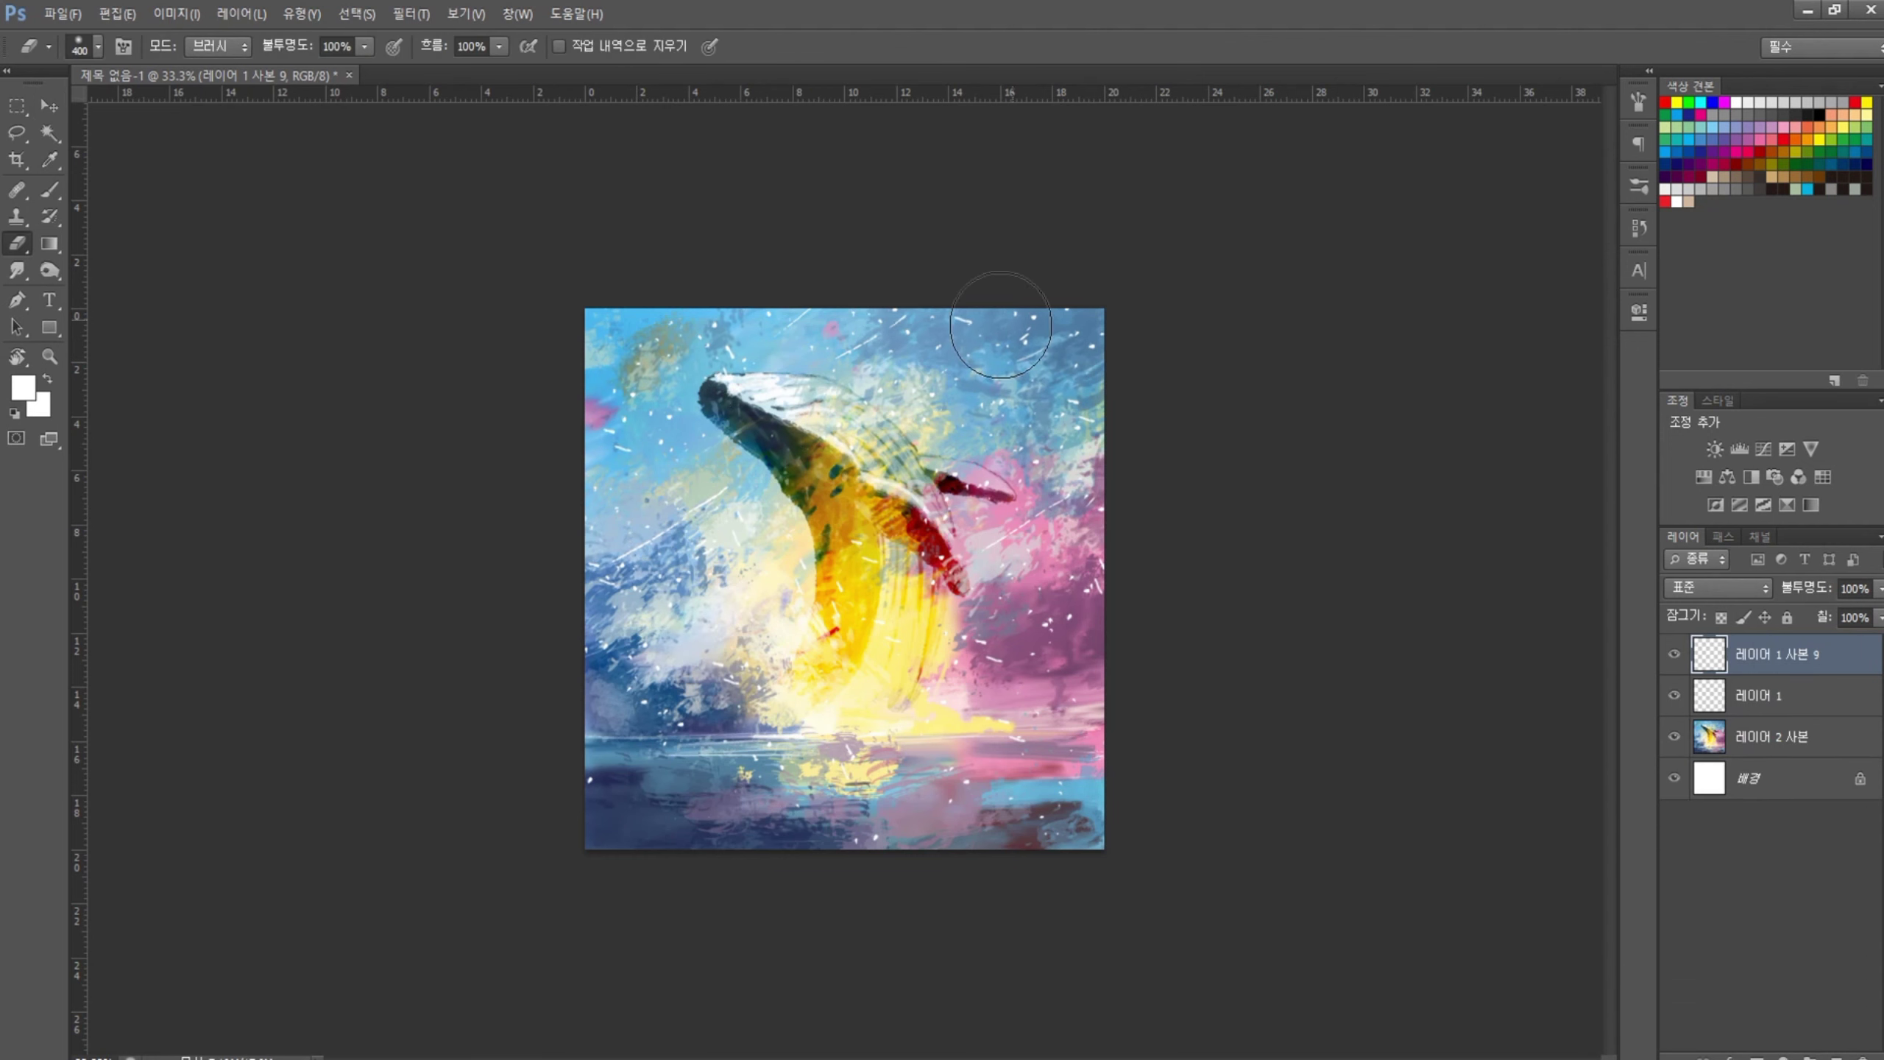
left_click(1721, 733)
Set the brush colour to white, sampling pale tones from the painting, and enlarge the brush
key("b")
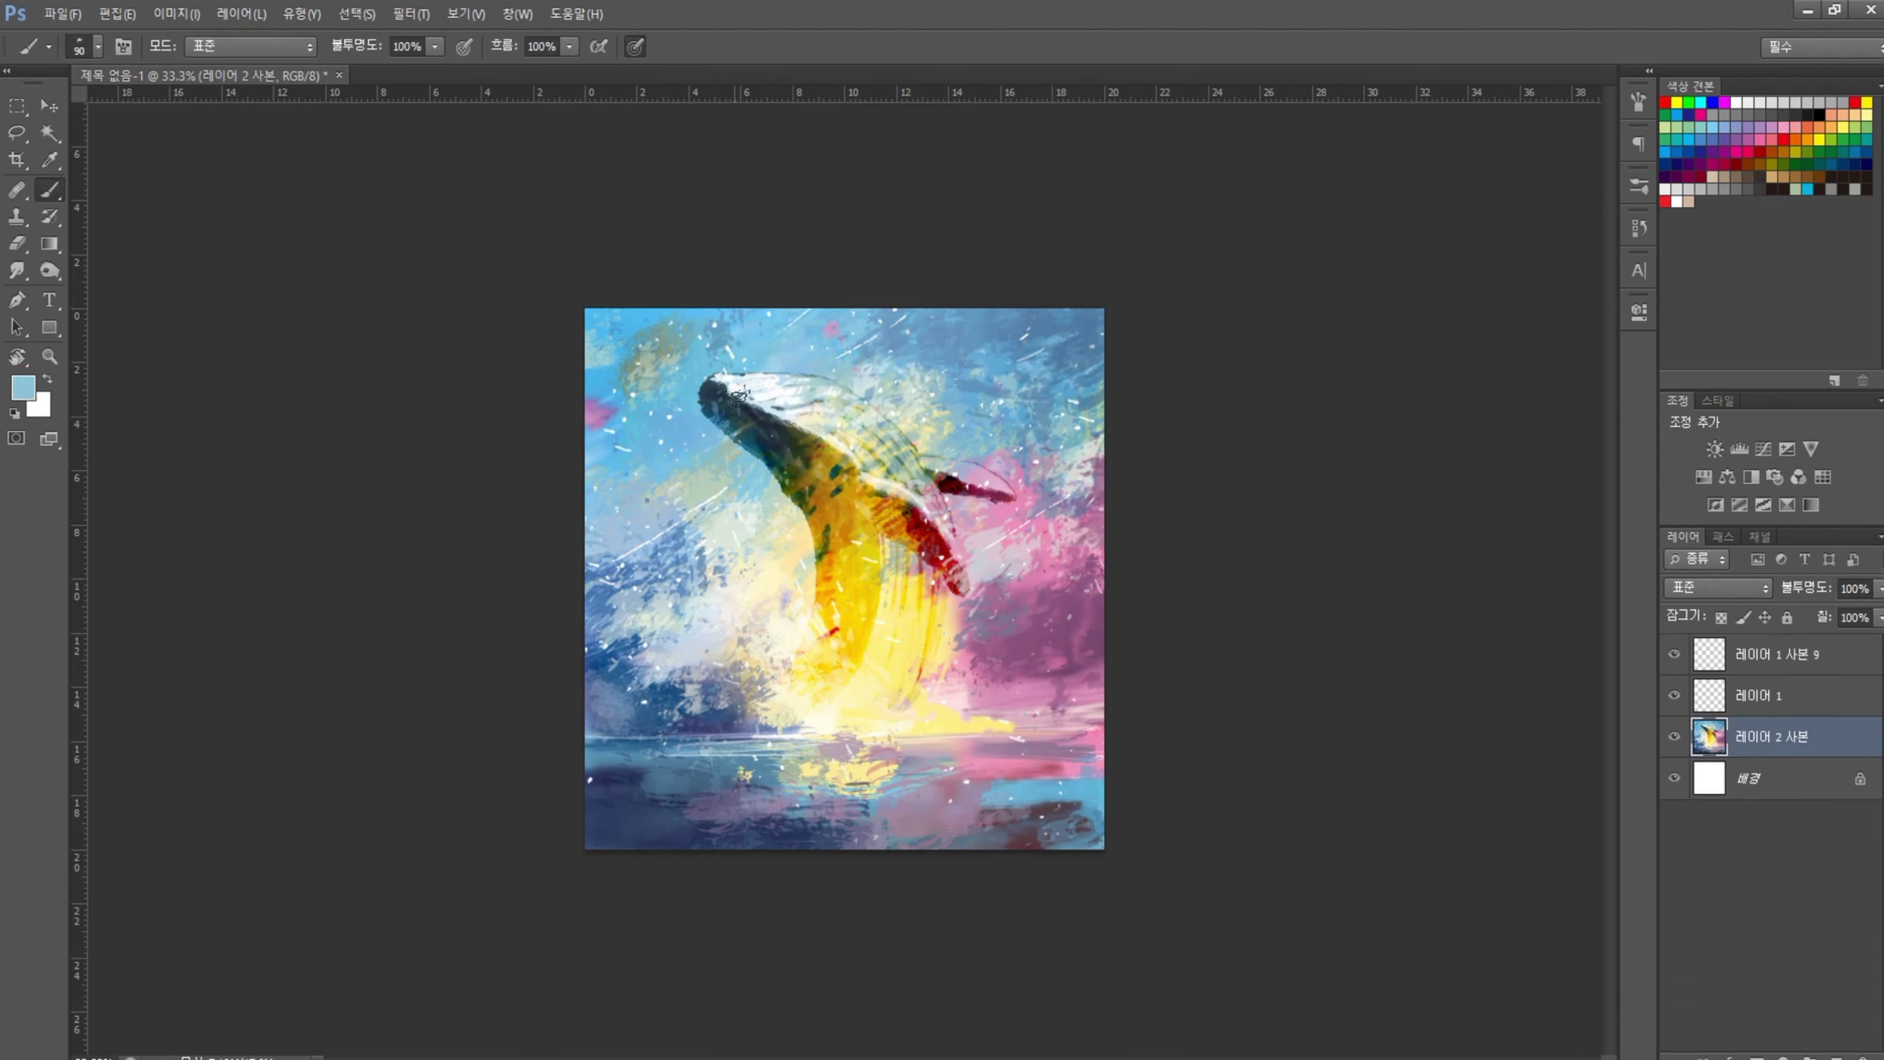
left_click(742, 349, "alt")
left_click(1676, 201)
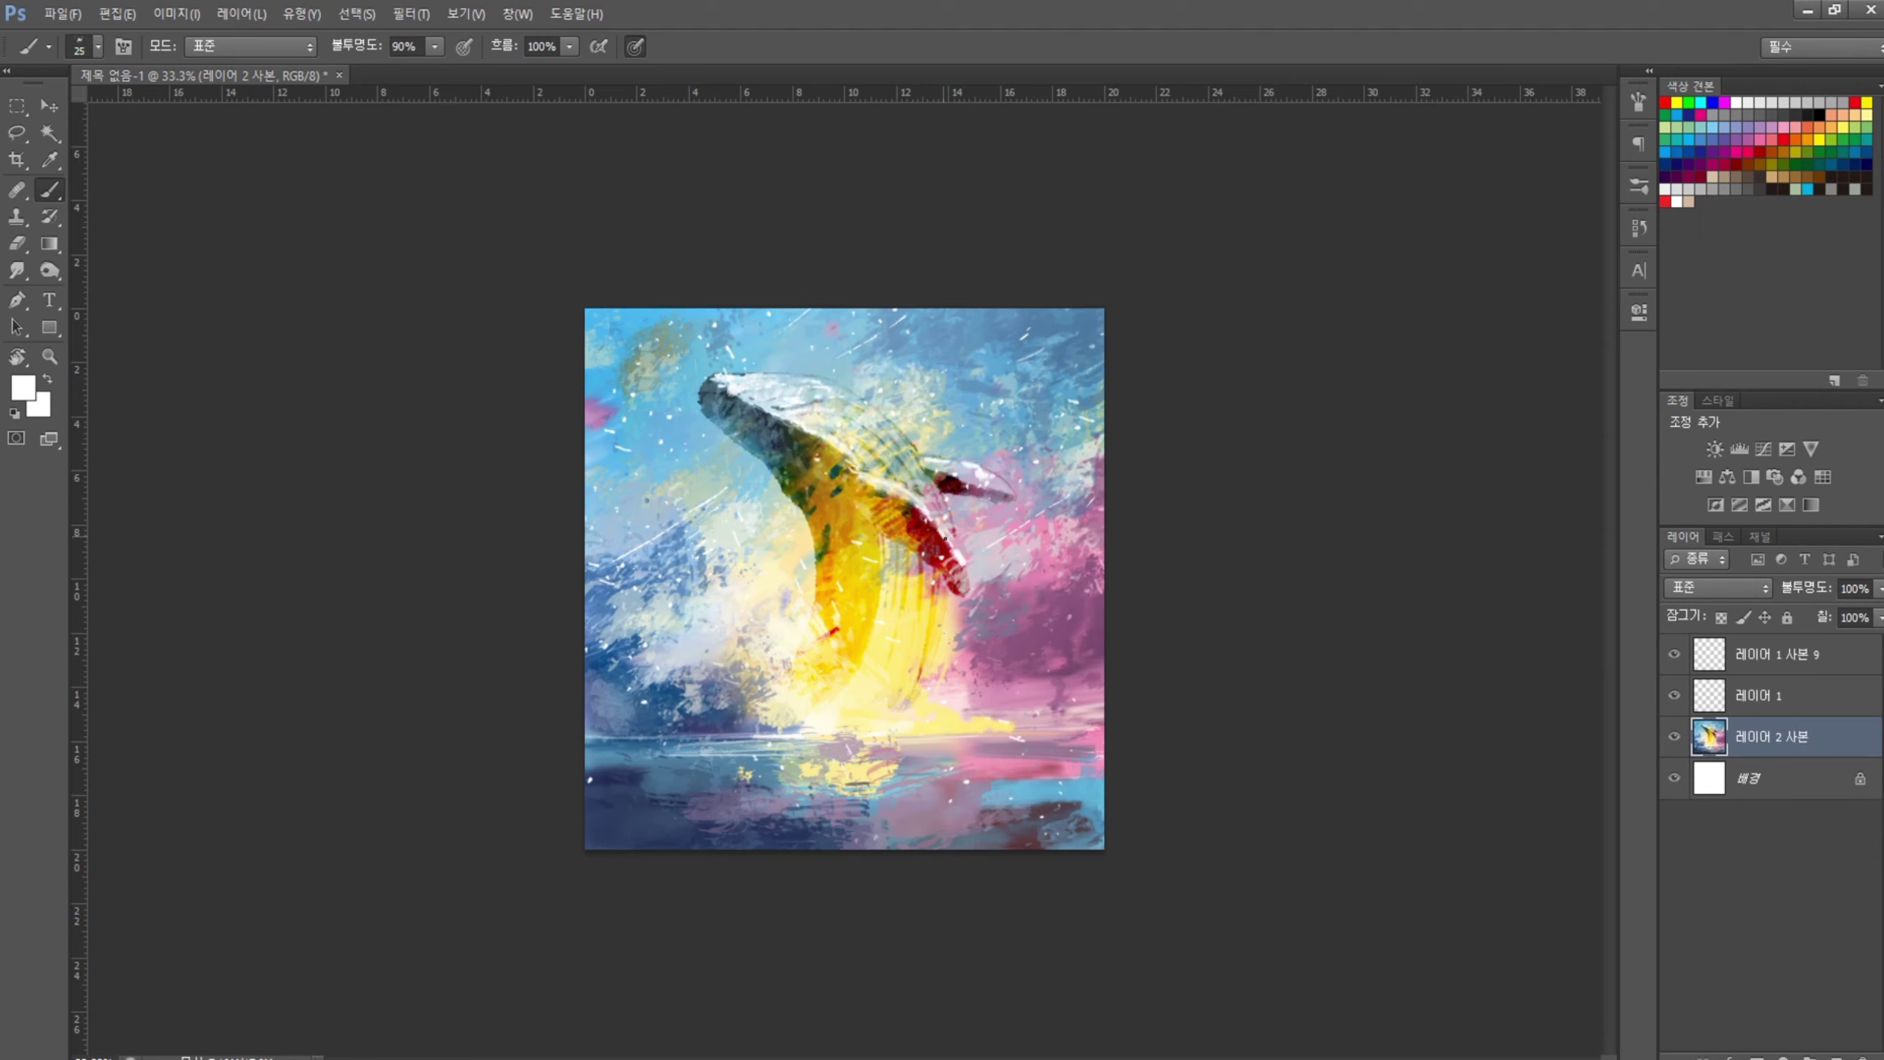
key("bracketright")
key("bracketright")
key("bracketright")
left_click(911, 776, "alt")
key("i")
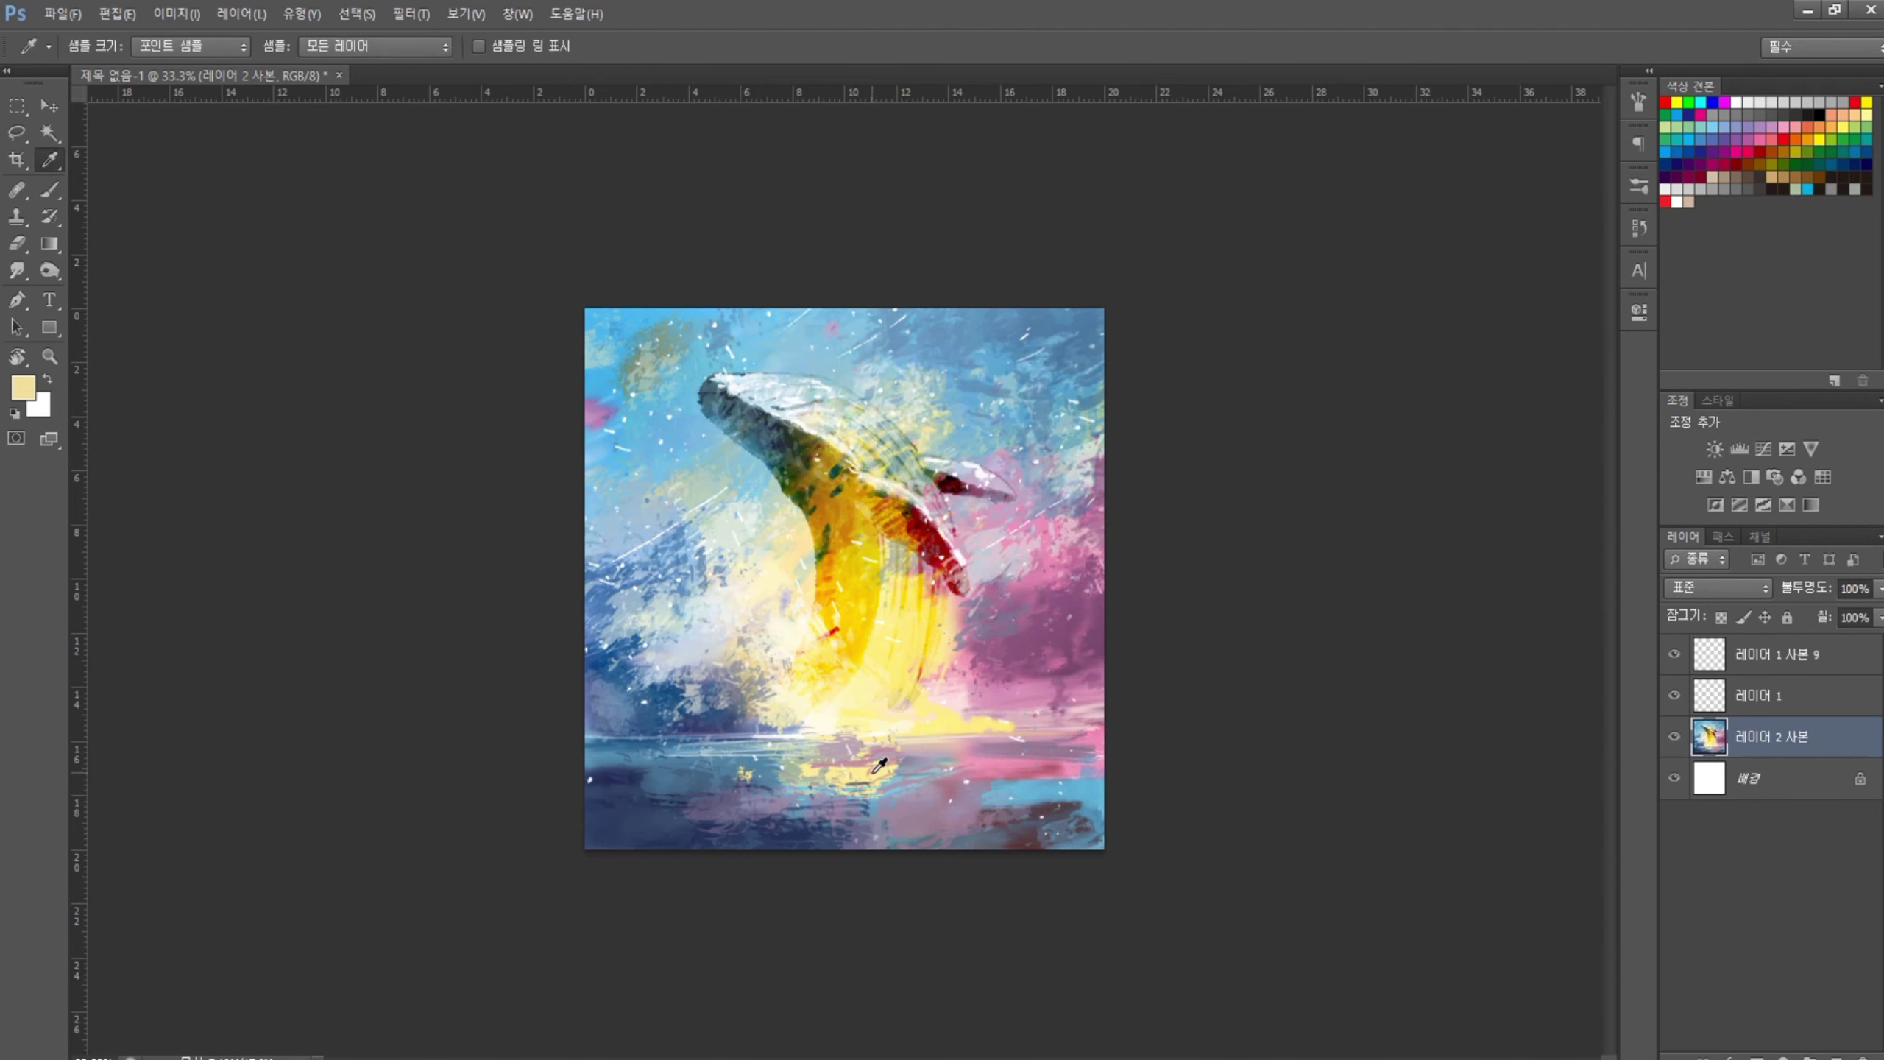
key("b")
Paint white cloud strokes over the pink sky, then set brush opacity to 60% and size 70
key("ctrl+plus")
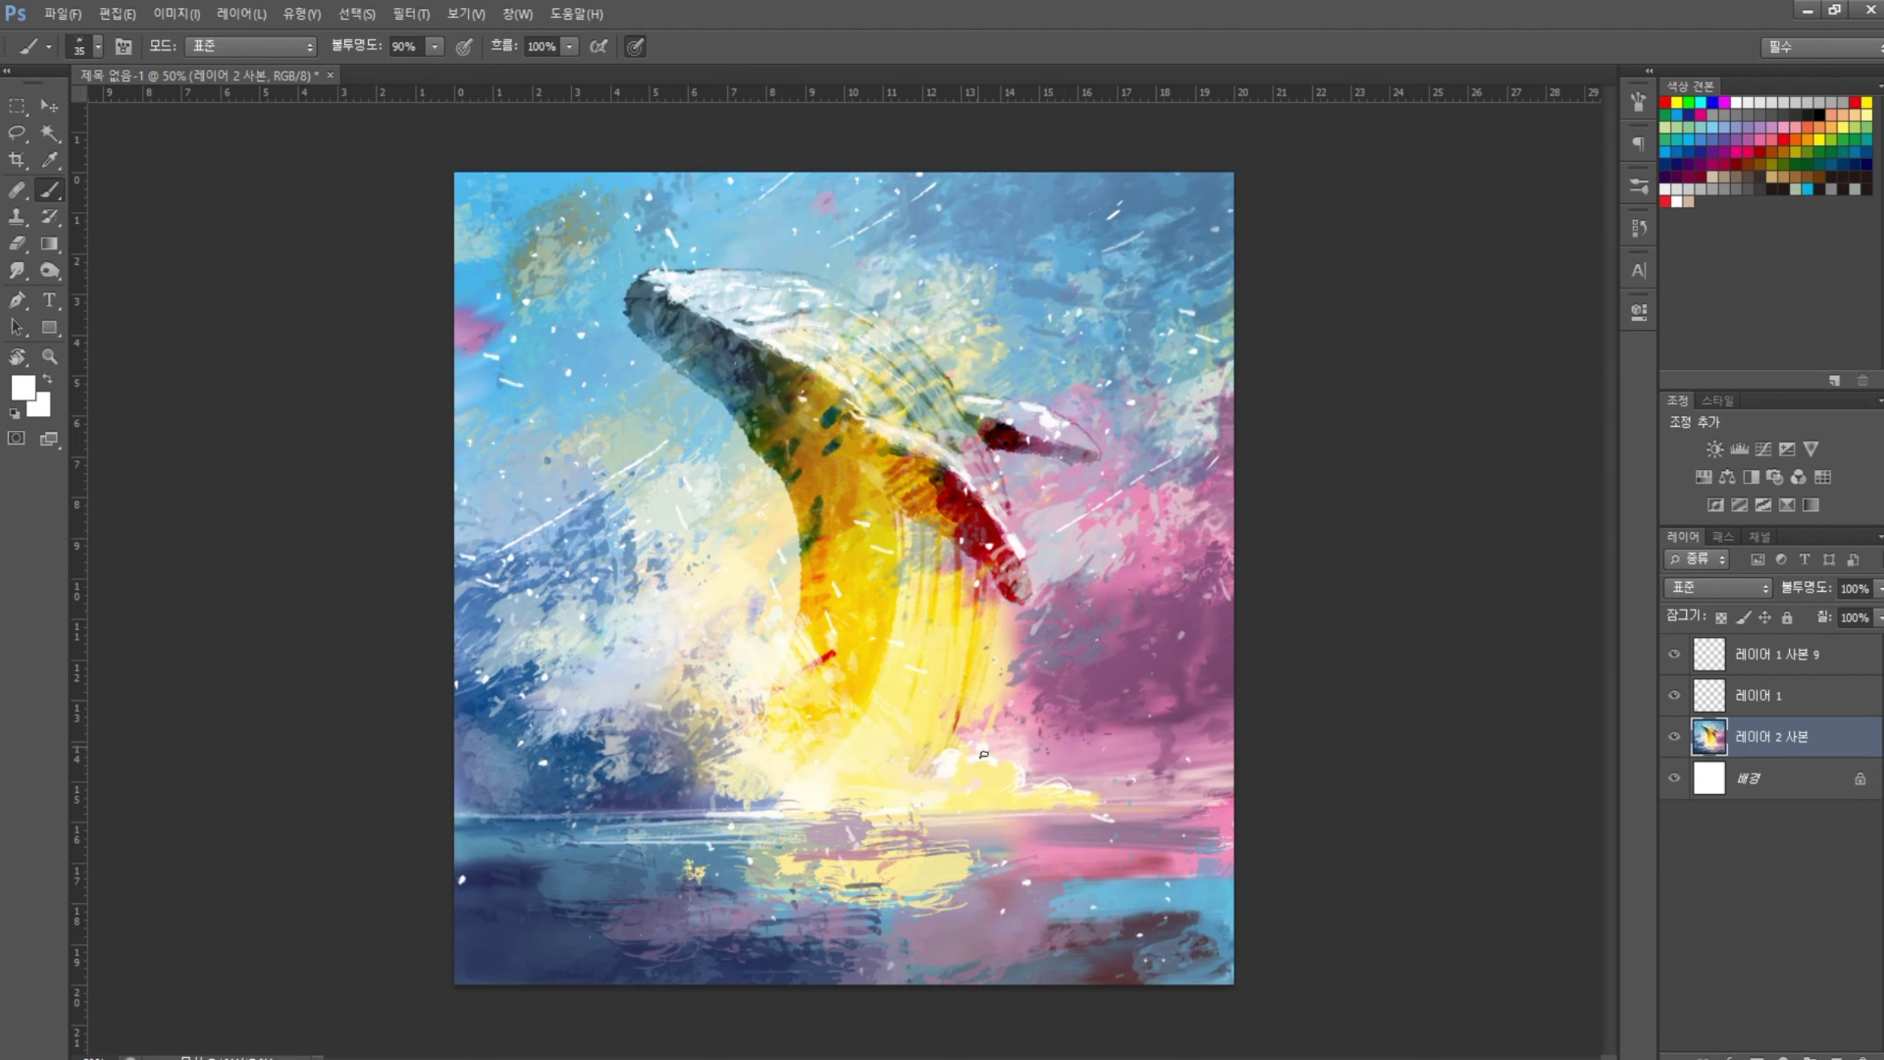
key("bracketright")
key("bracketright")
key("bracketright")
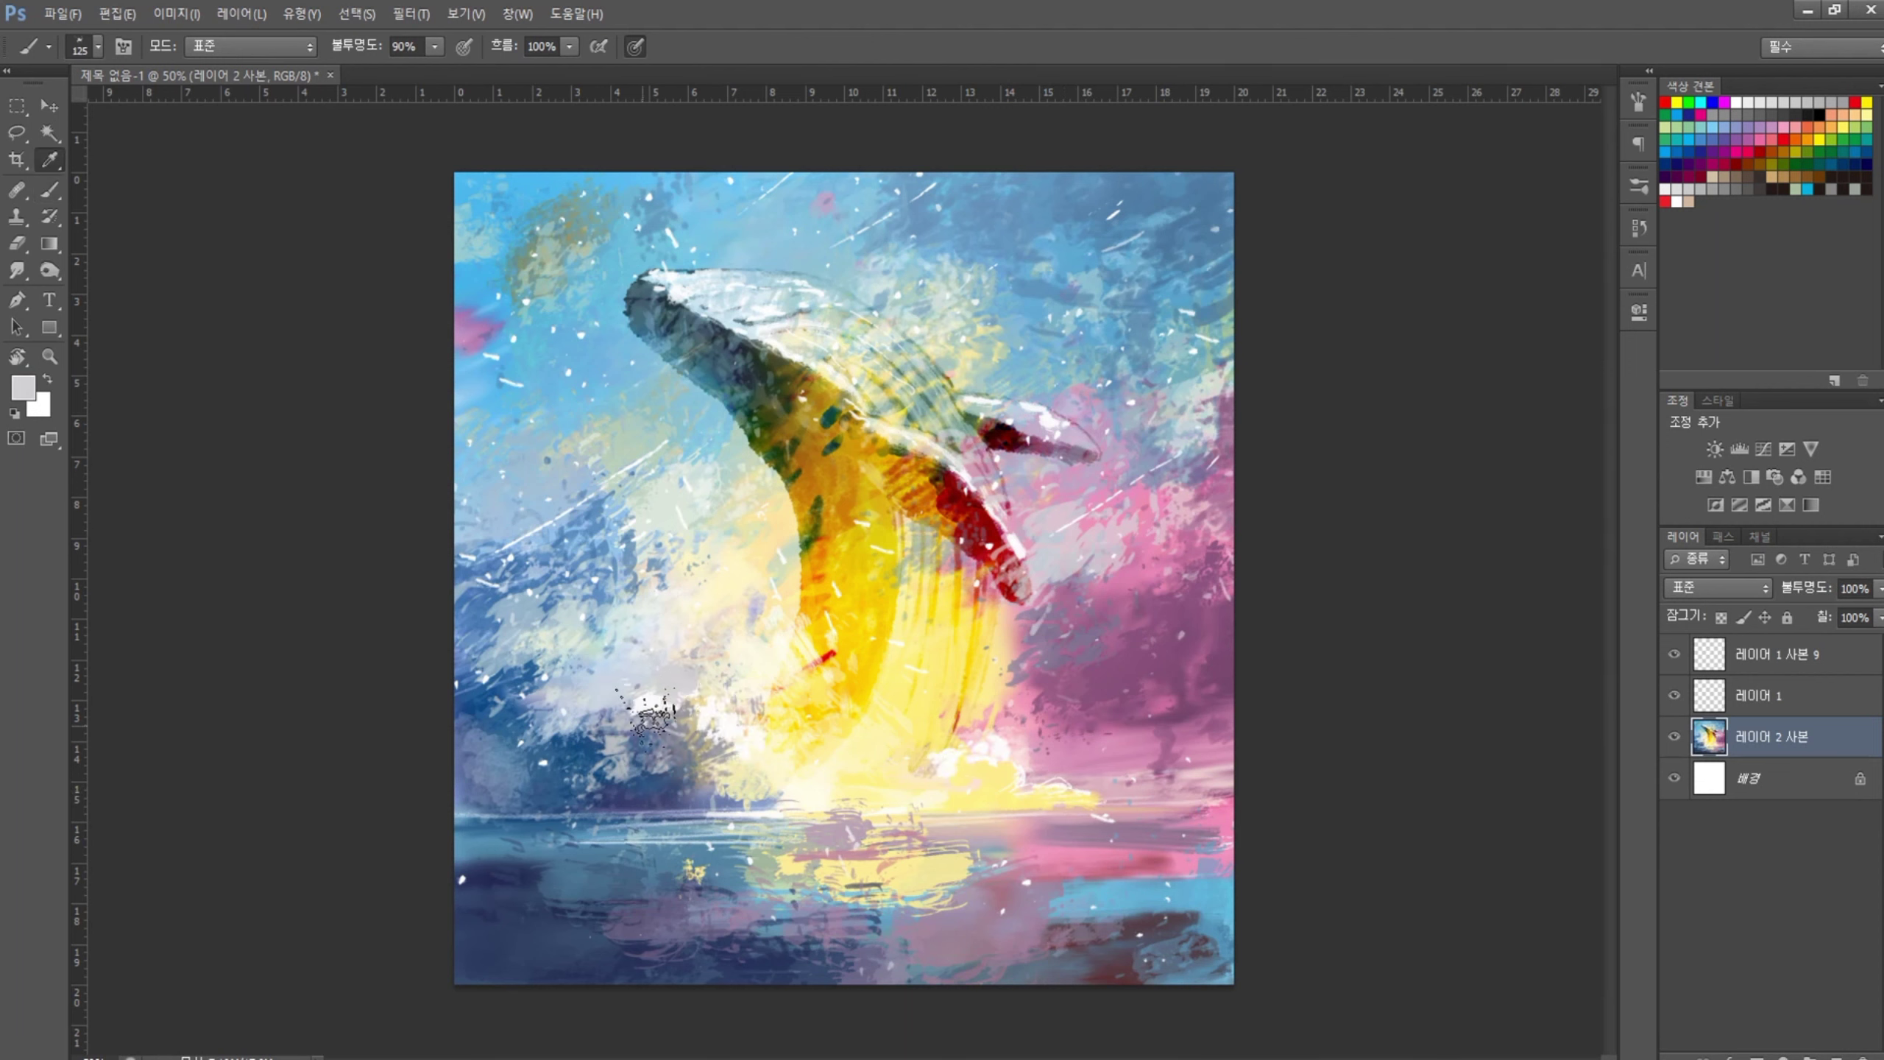
mouse_move(1067, 546)
left_mouse_down()
mouse_move(1142, 527)
mouse_move(1149, 568)
left_mouse_up()
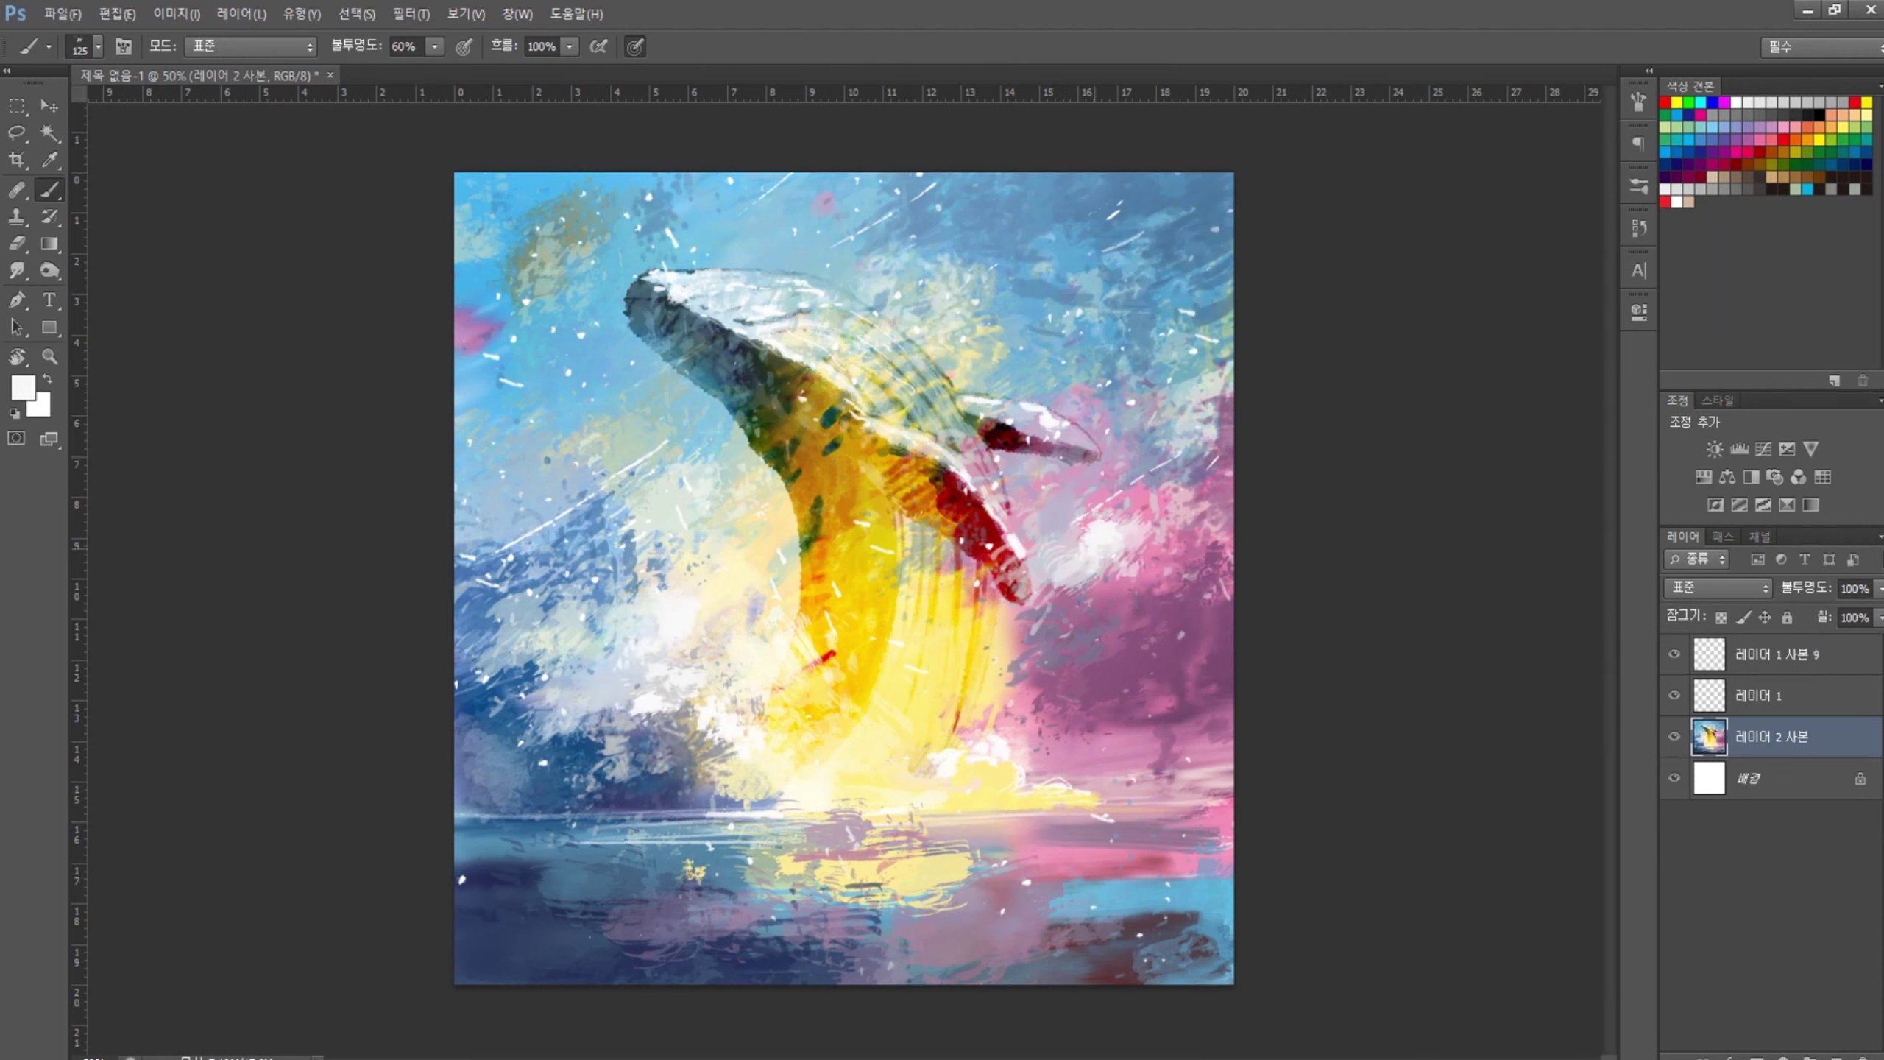
key("6")
key("bracketleft")
key("bracketleft")
key("bracketleft")
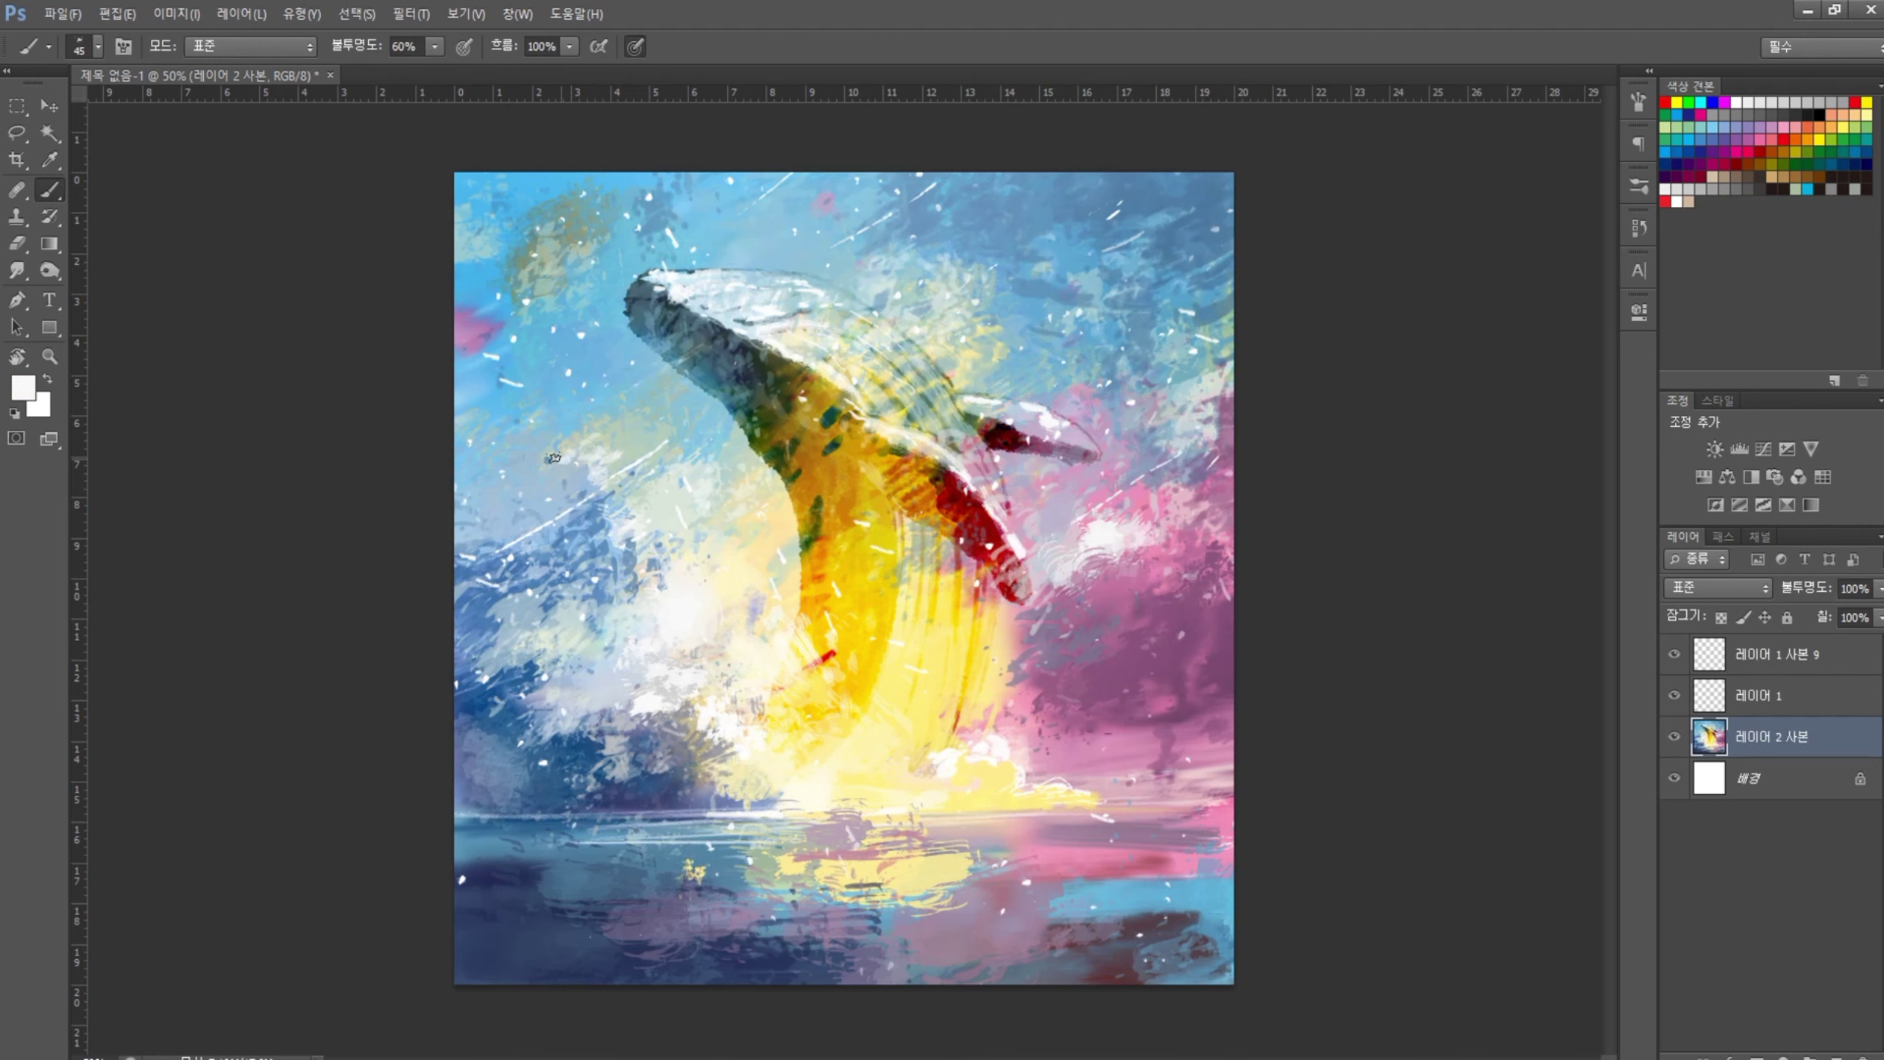
key("ctrl+minus")
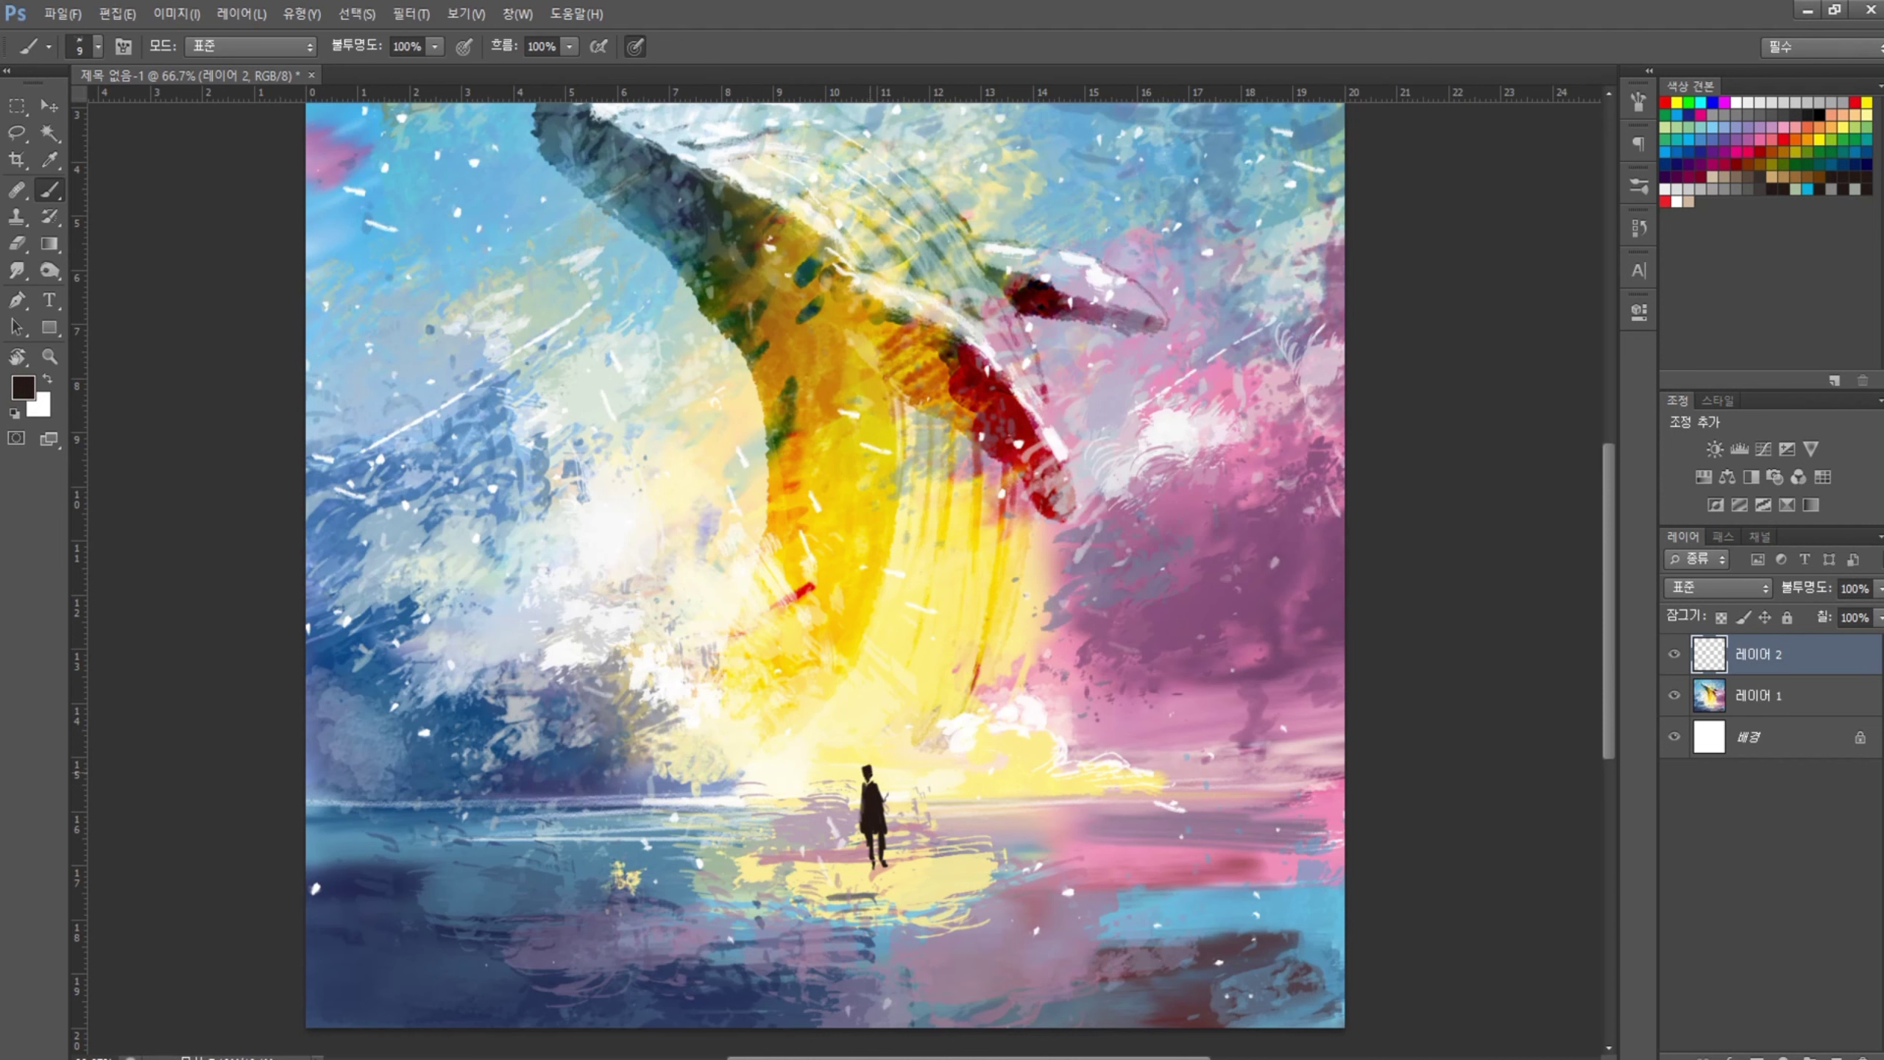
Paint a raised arm on the figure, soft white light around it, and a dark blue torso and legs
key("e")
left_click(96, 46)
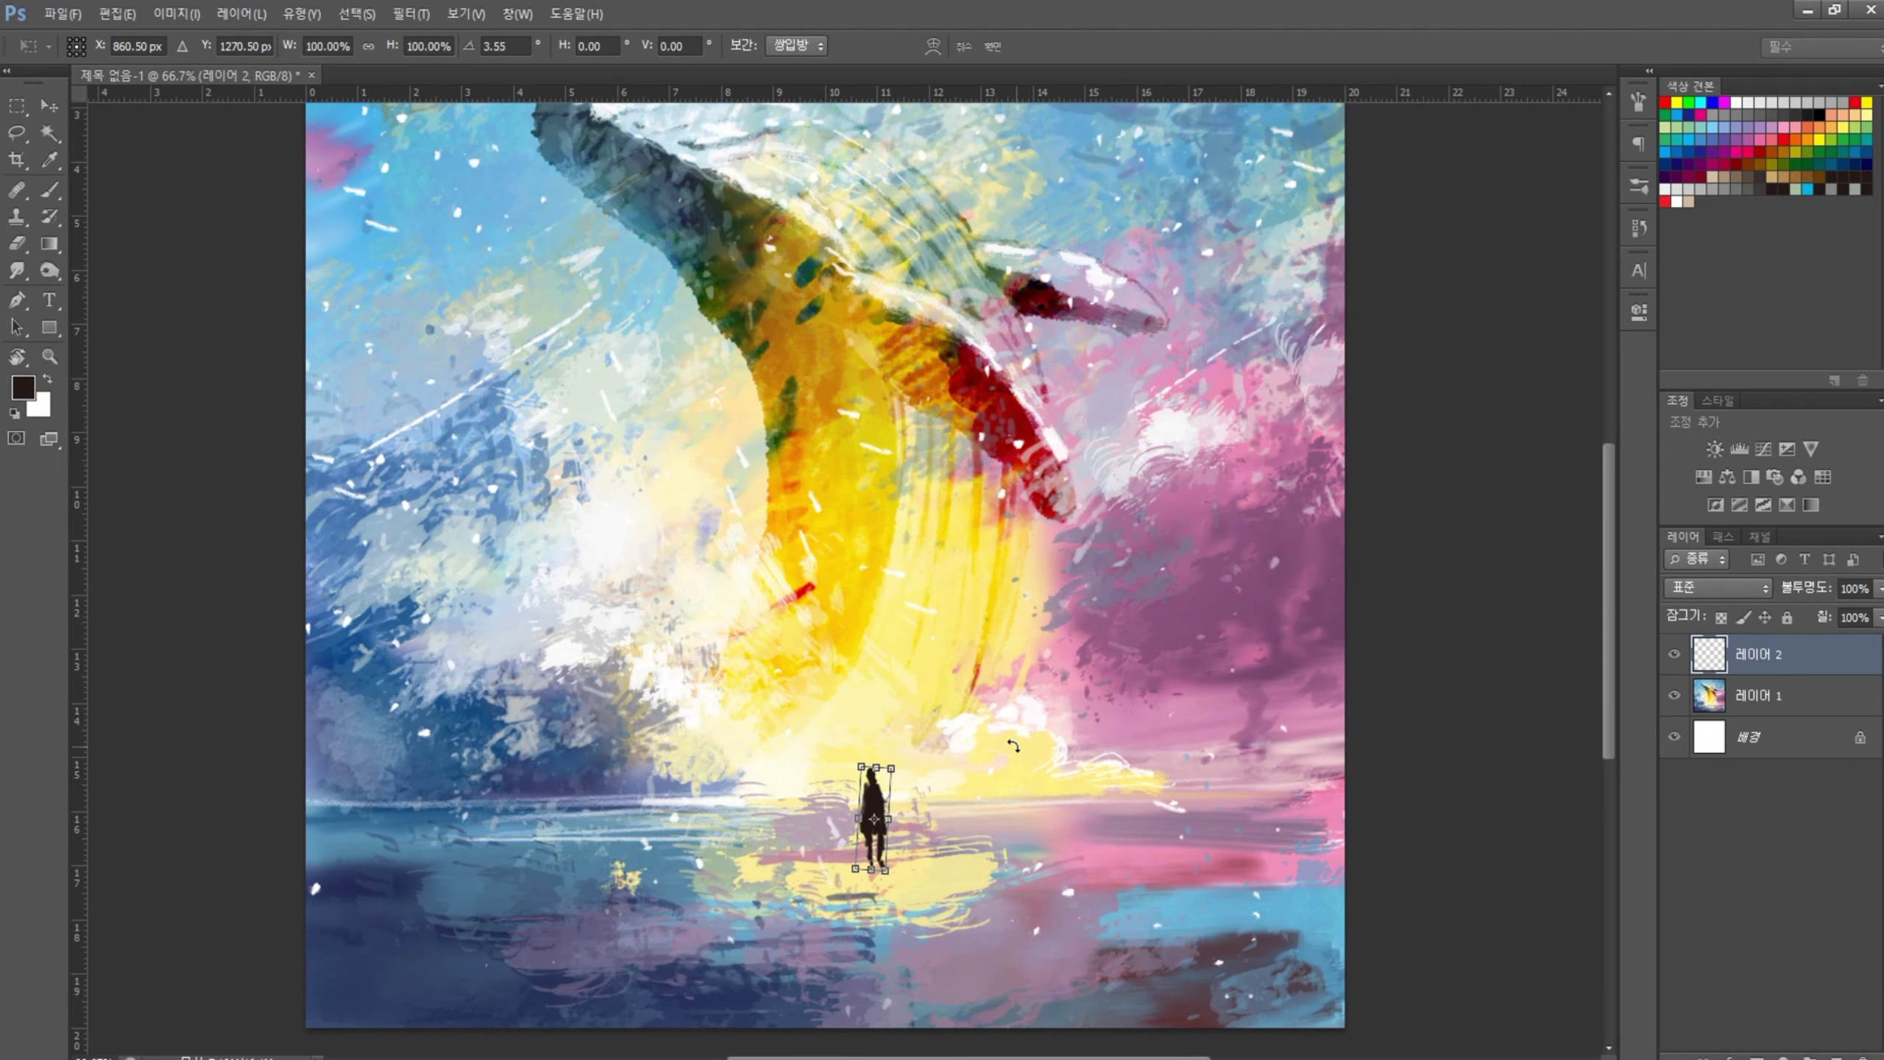
key("ctrl+plus")
key("b")
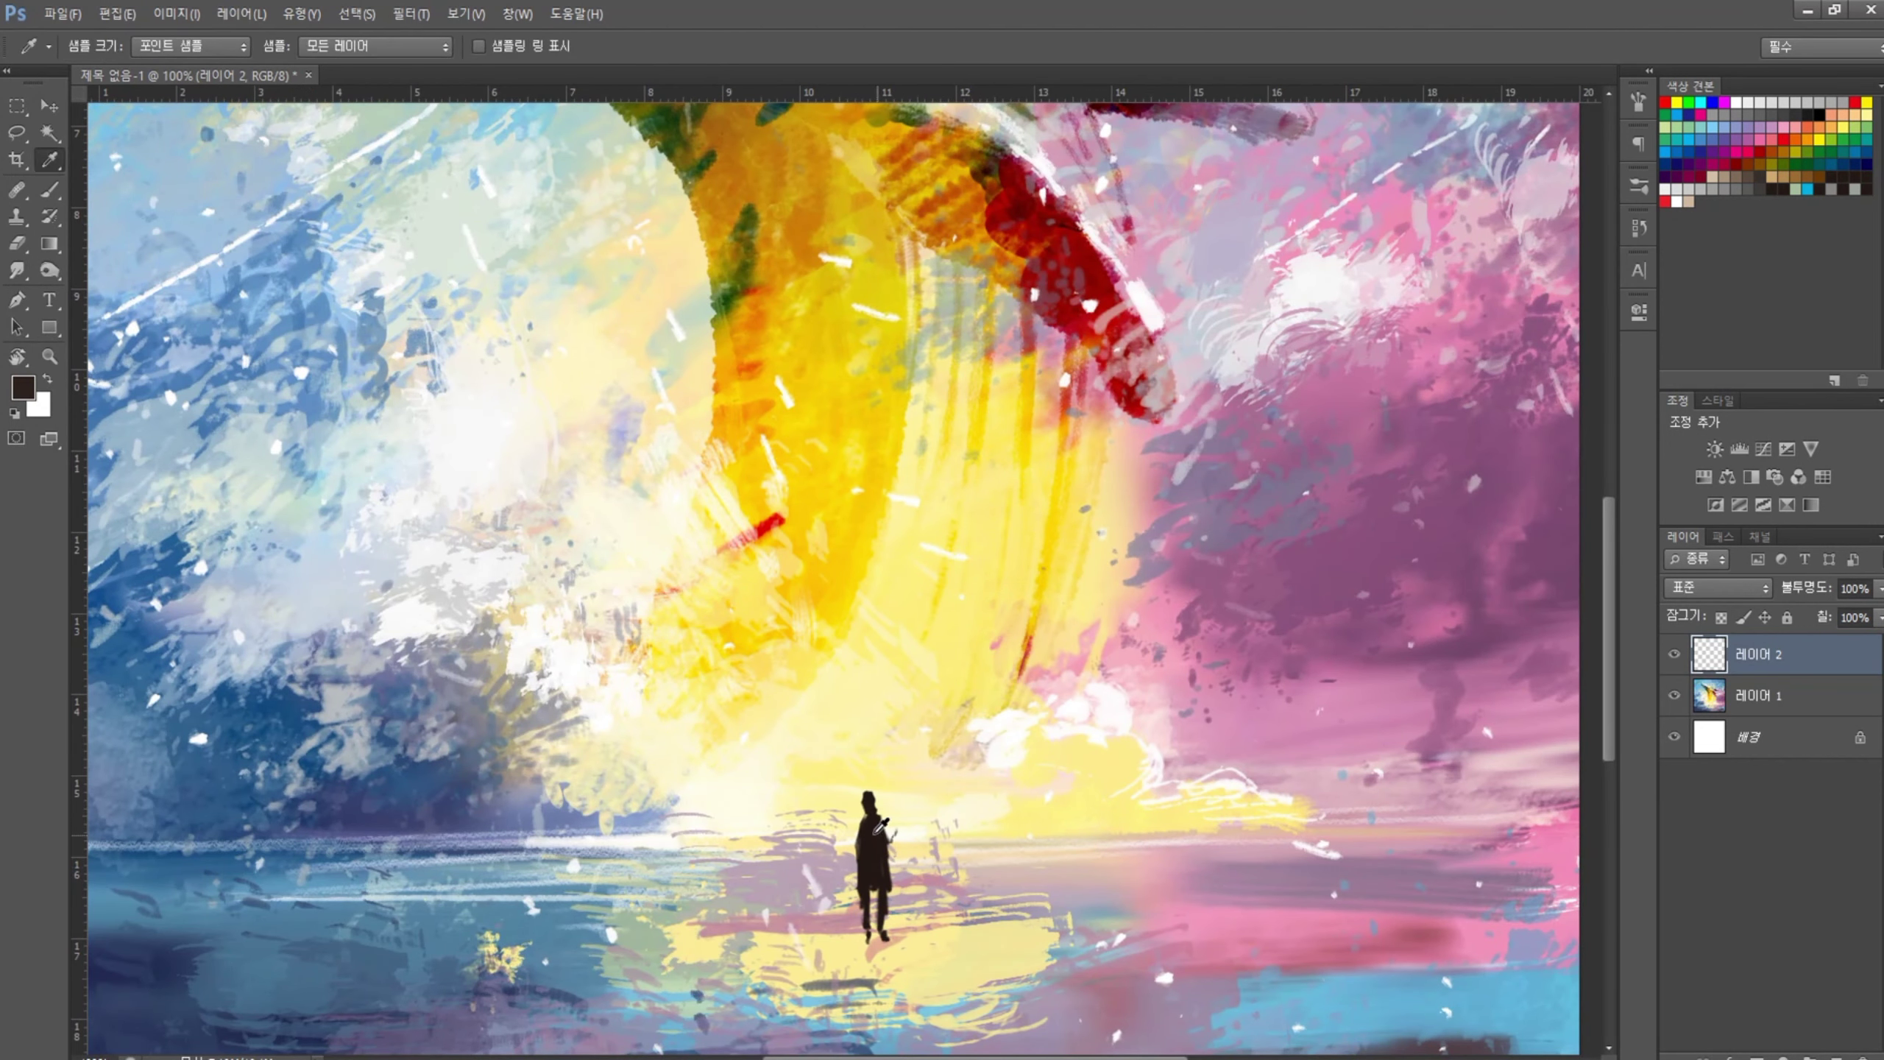
left_click_drag(843, 799, 864, 822)
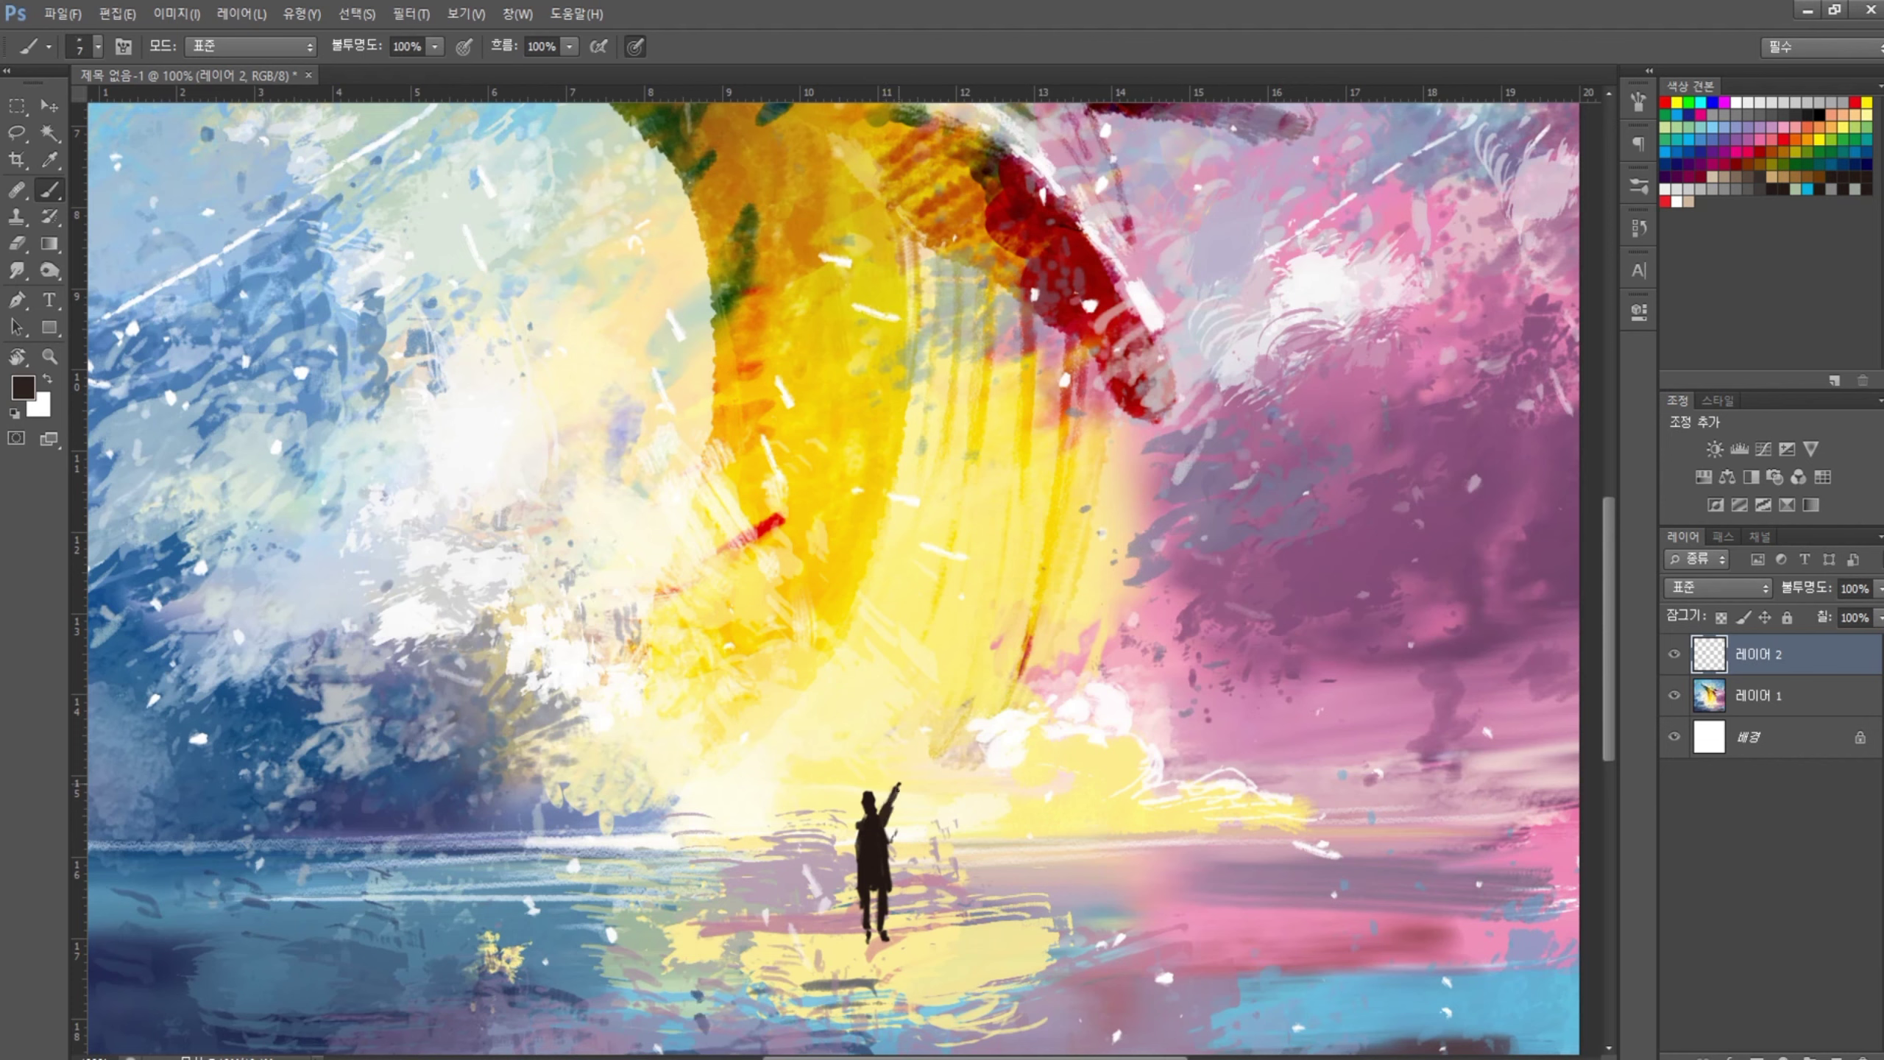
key("ctrl+minus")
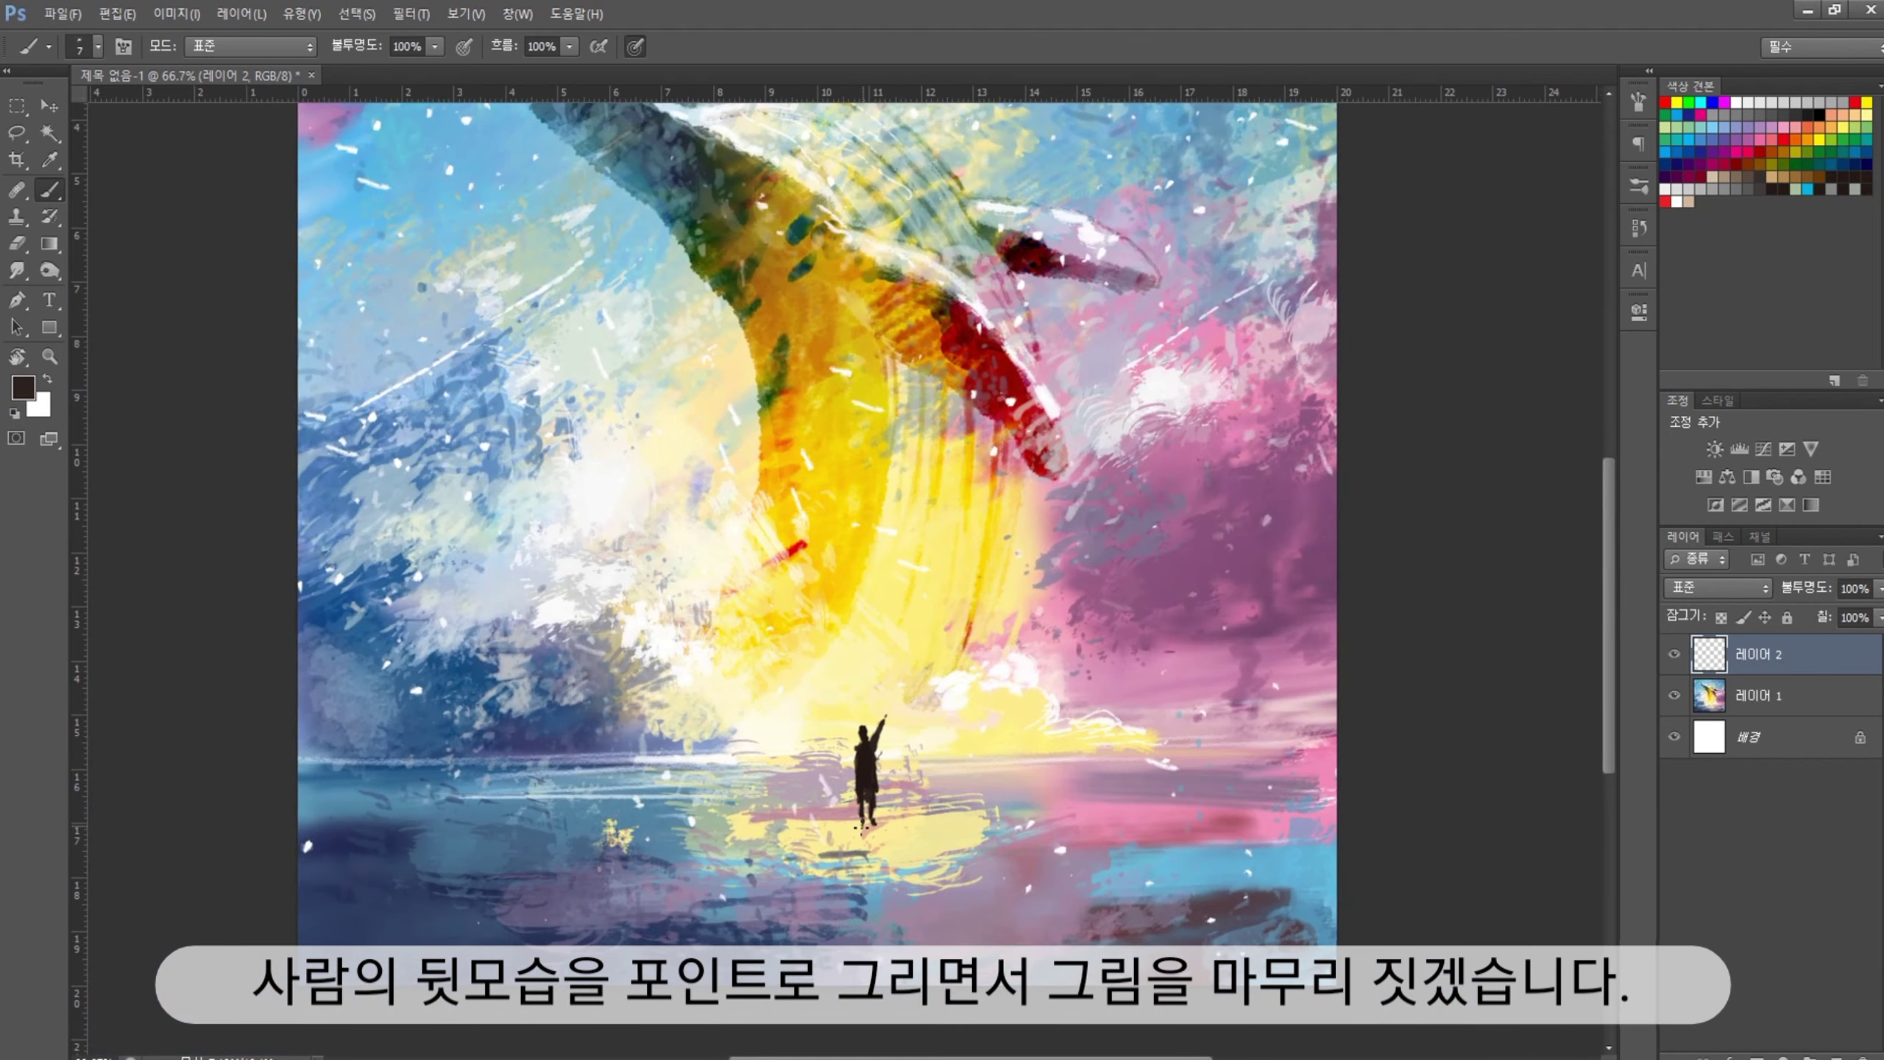
key("4")
mouse_move(879, 727)
left_mouse_down()
mouse_move(886, 816)
mouse_move(816, 798)
left_mouse_up()
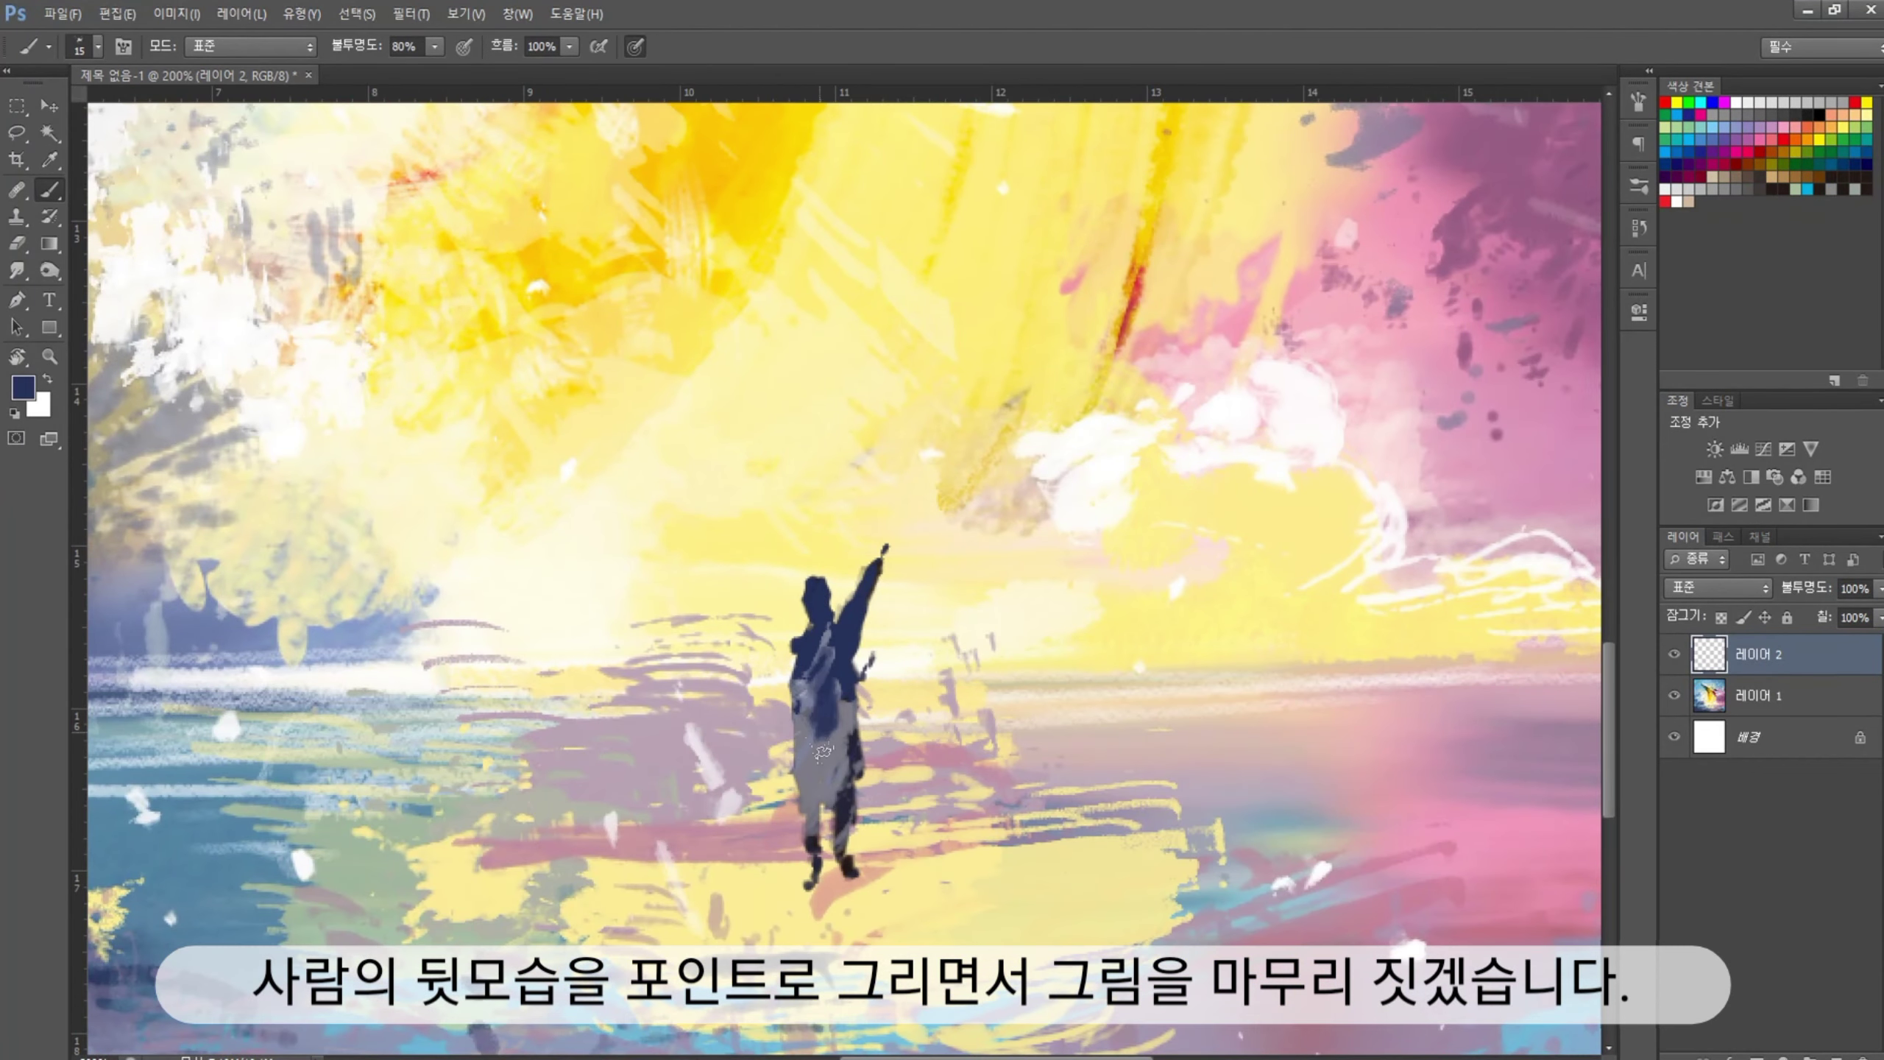
key("bracketleft")
left_click_drag(824, 651, 814, 786)
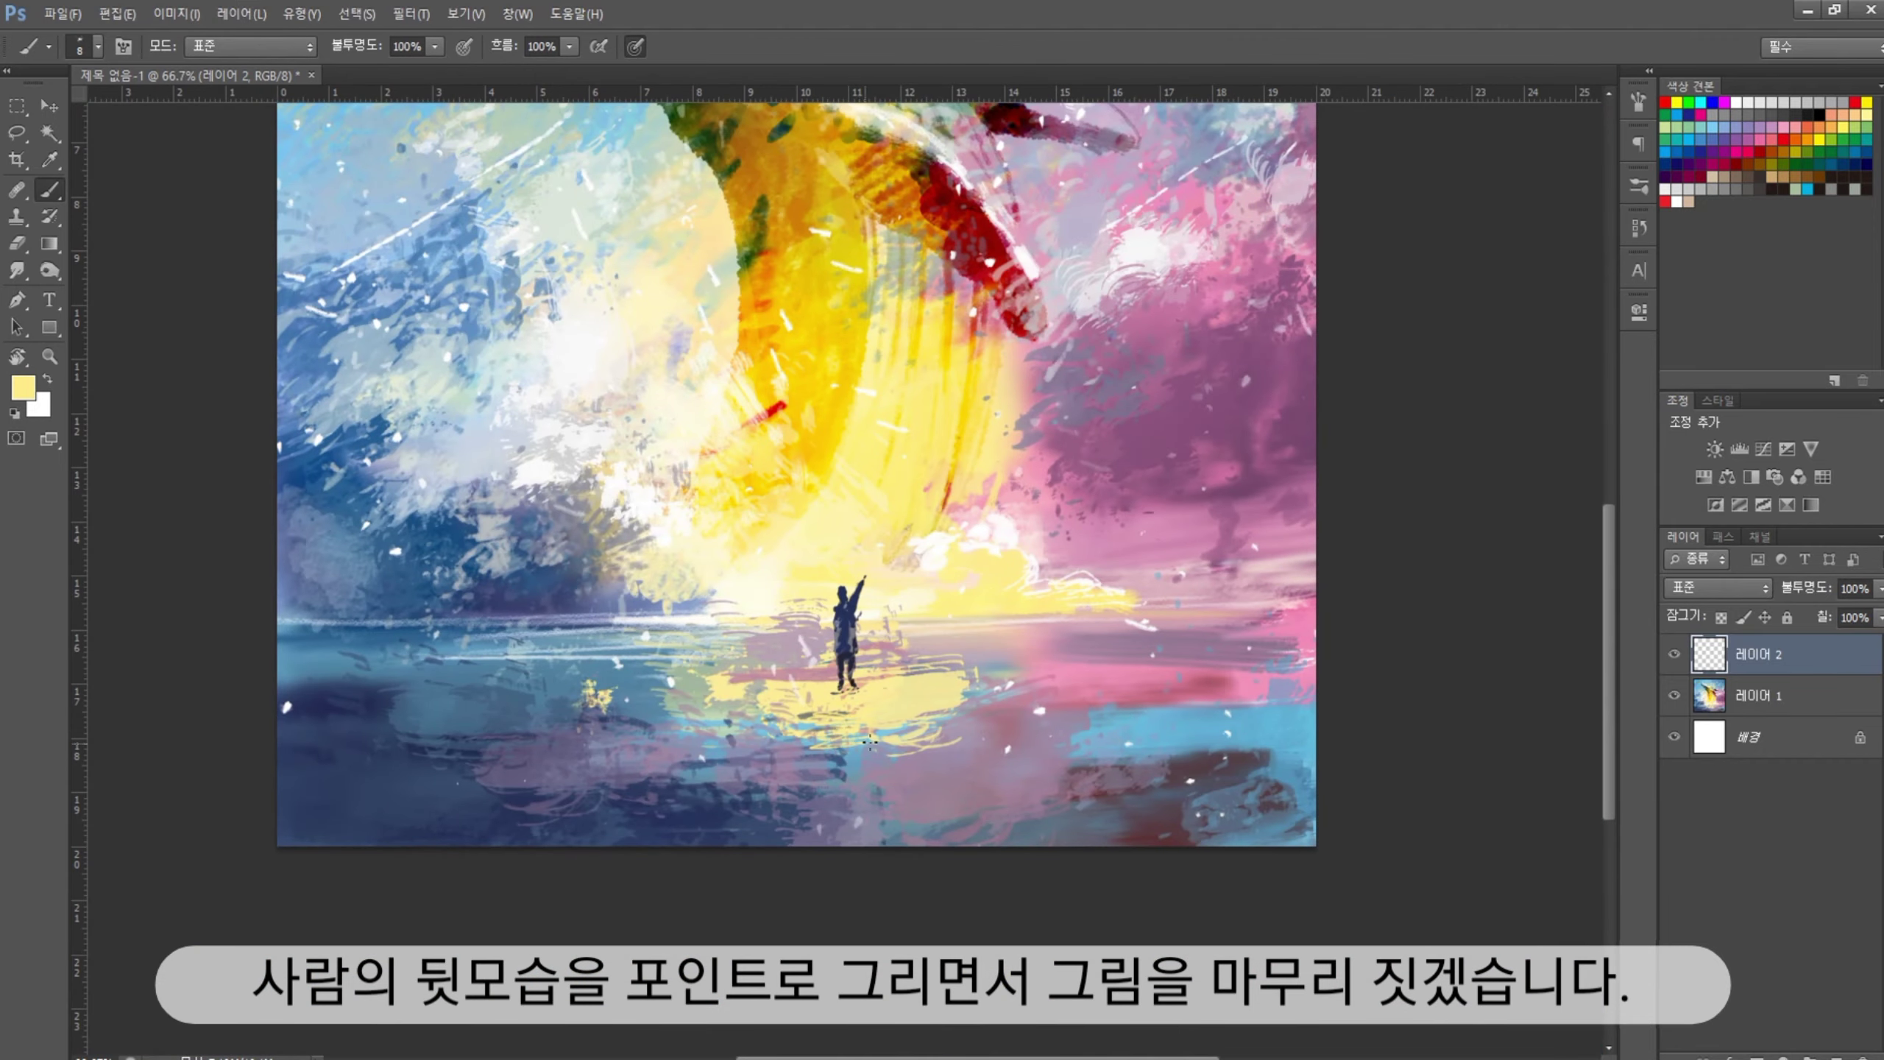
Sample pale yellow, pink, white and light blue from the painting with a size 20 brush
left_click(786, 638, "alt")
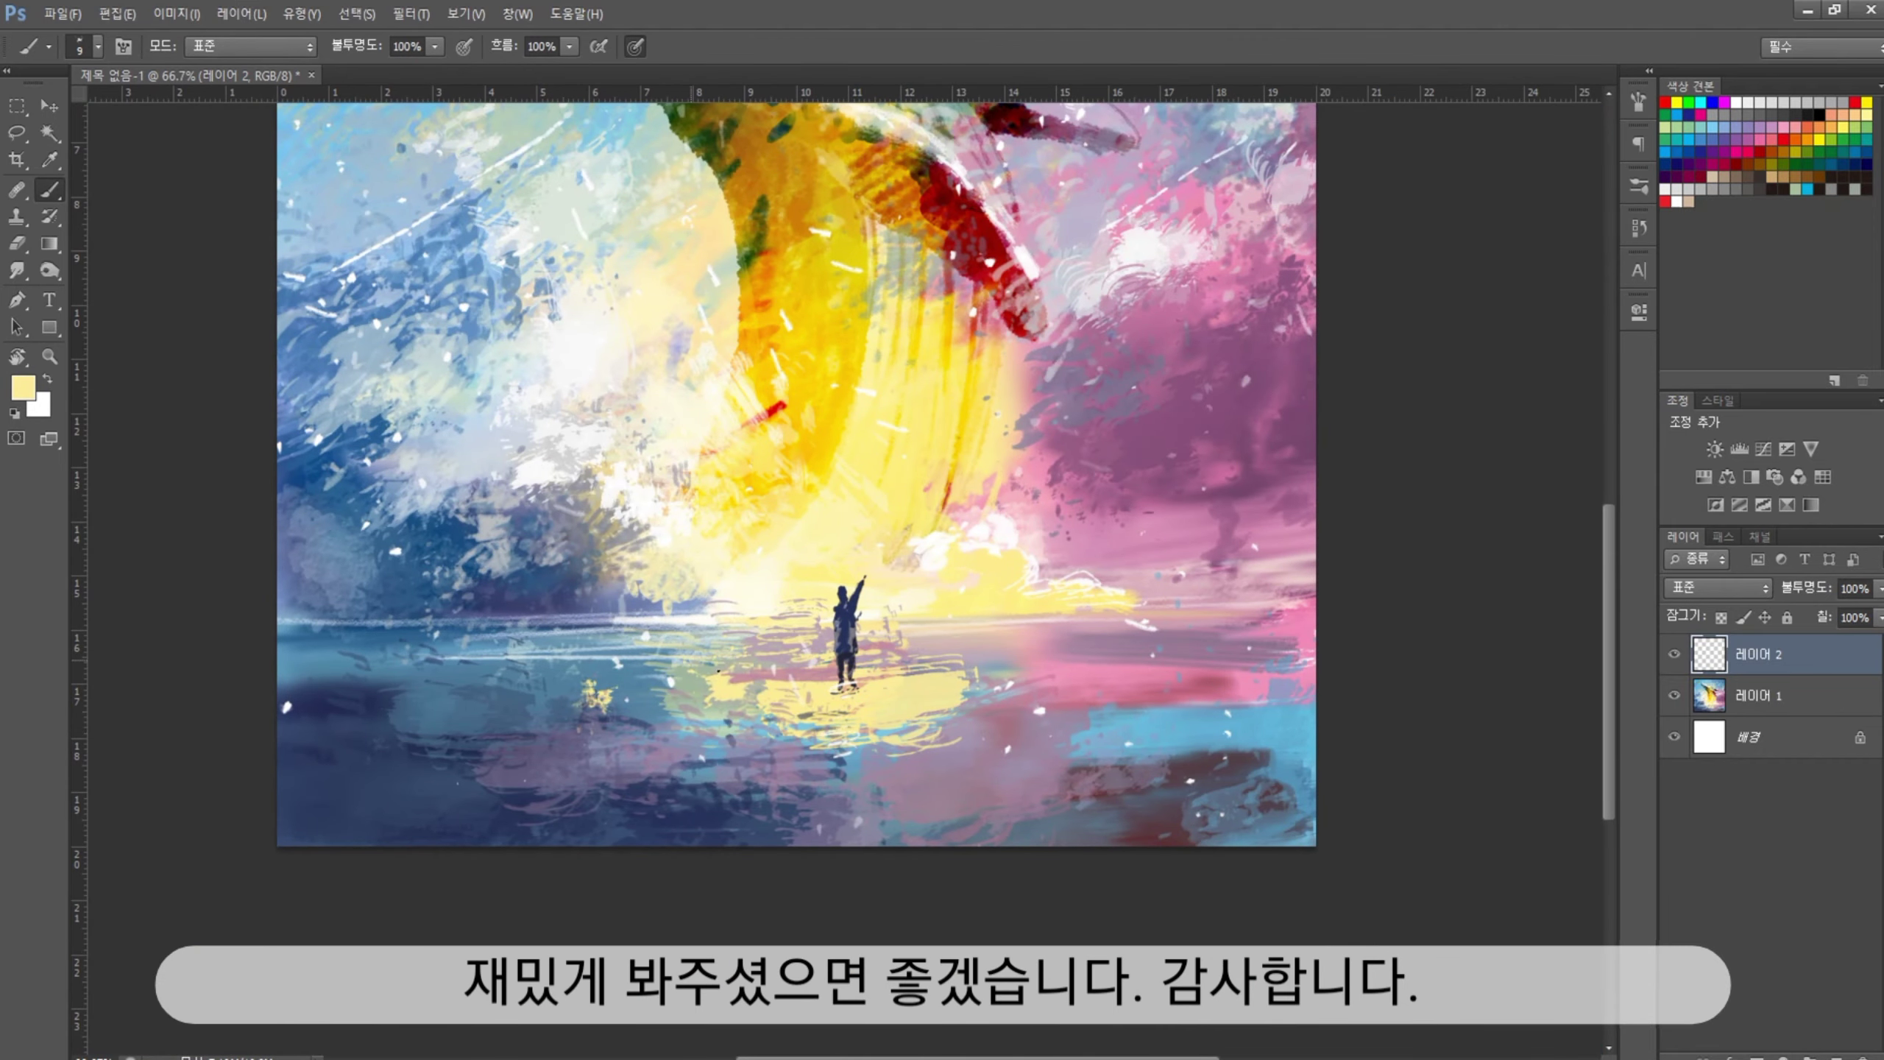
left_click(1006, 704, "alt")
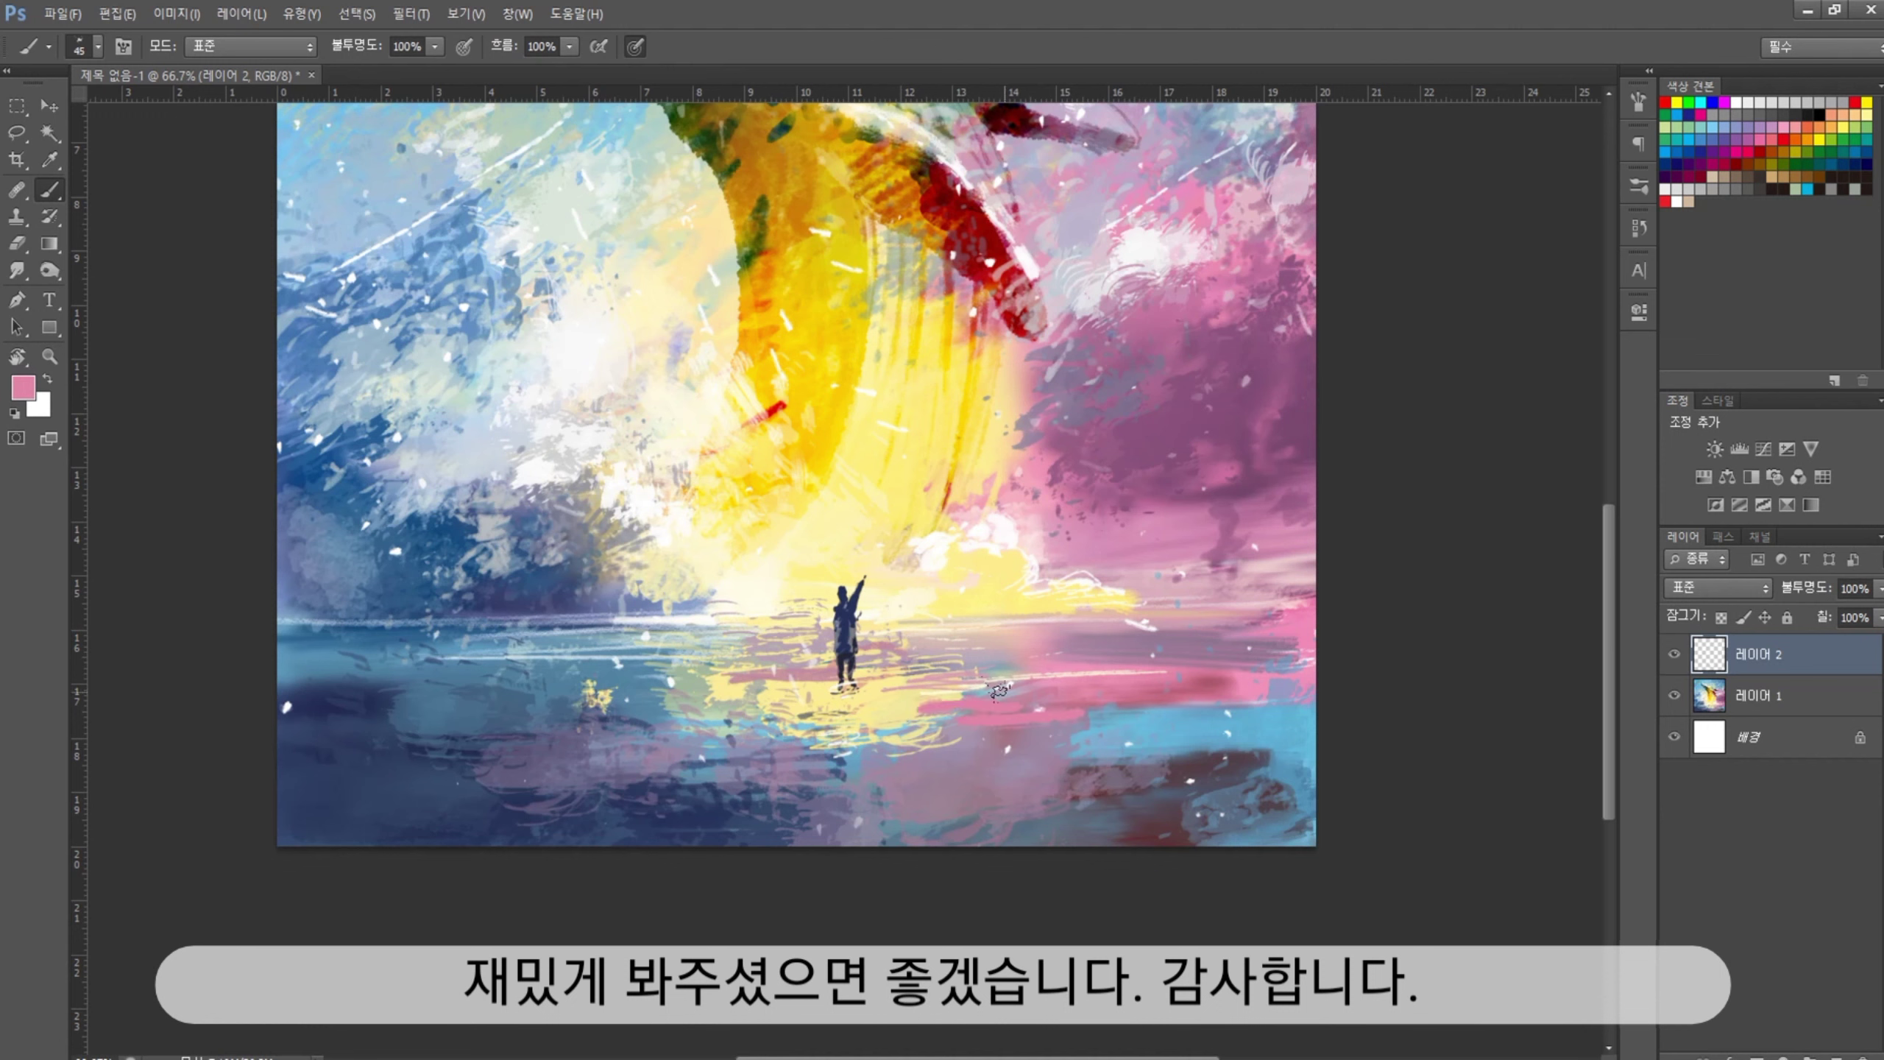
key("ctrl+minus")
left_click(825, 816, "alt")
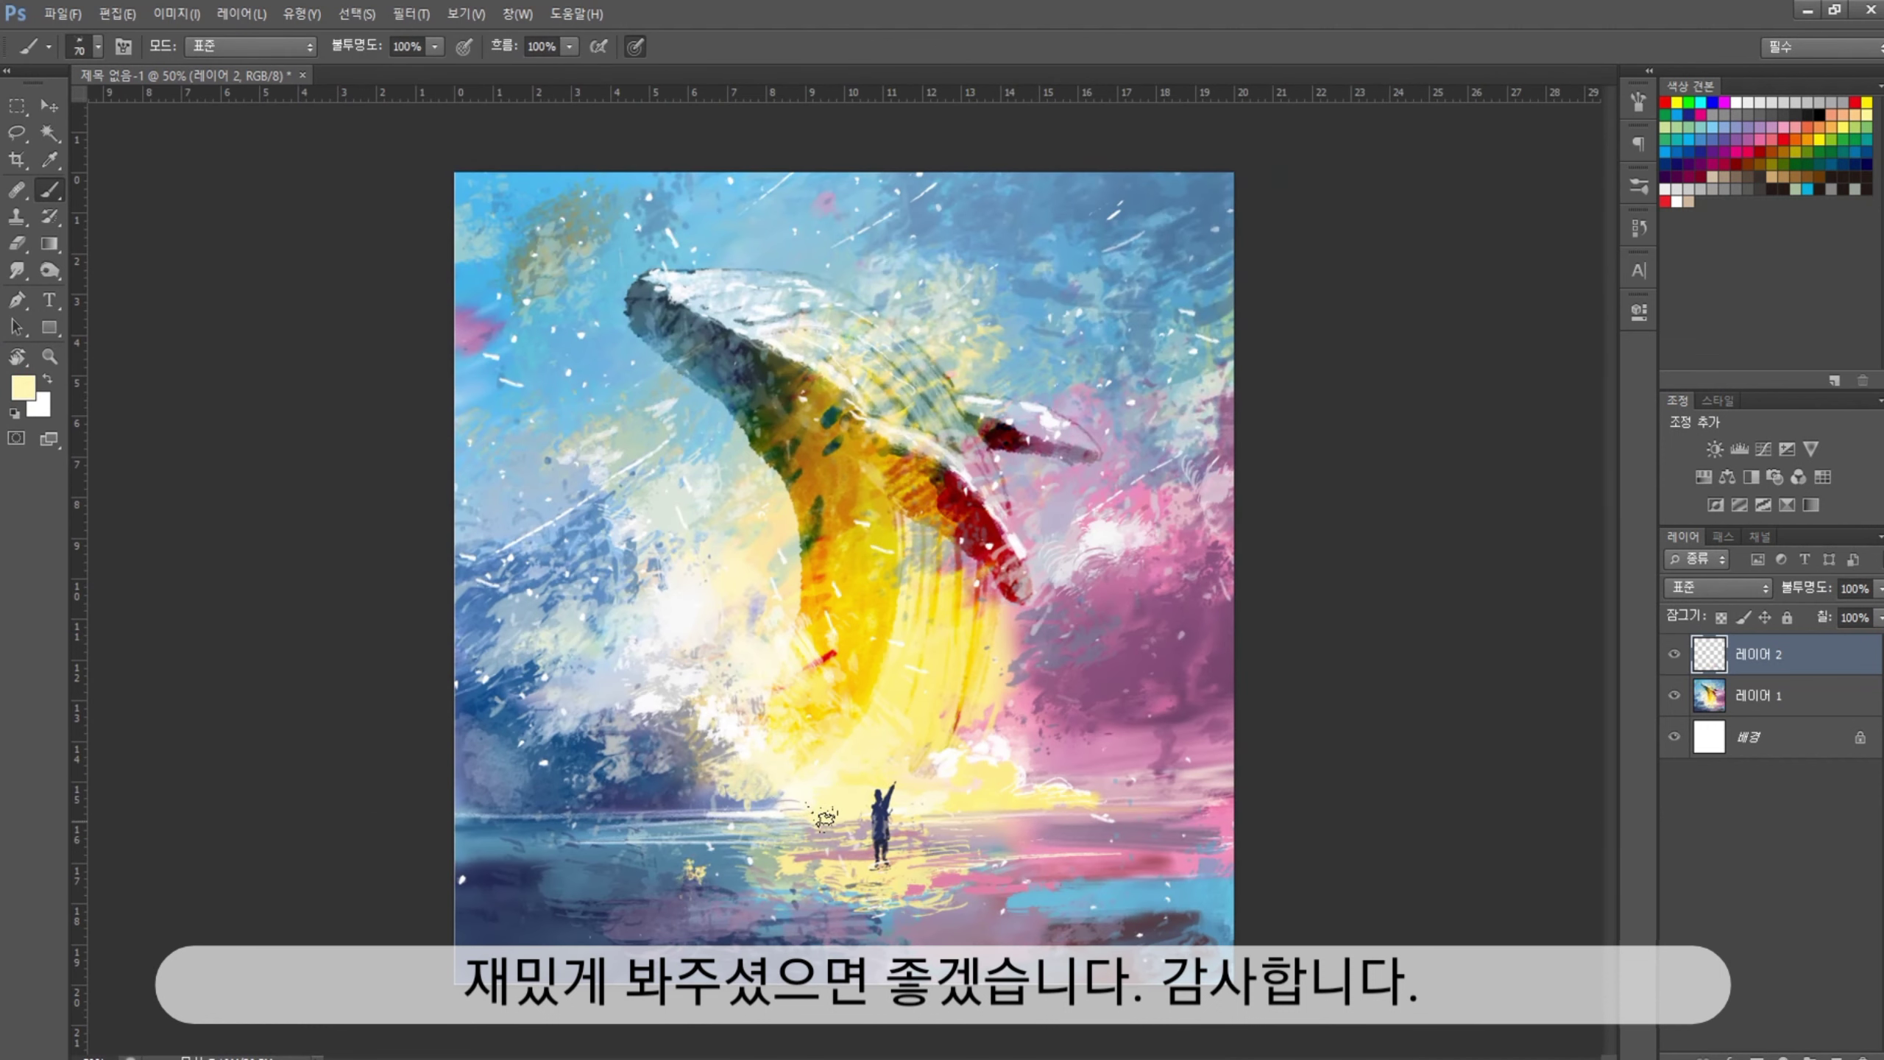
key("bracketleft")
key("bracketleft")
key("bracketleft")
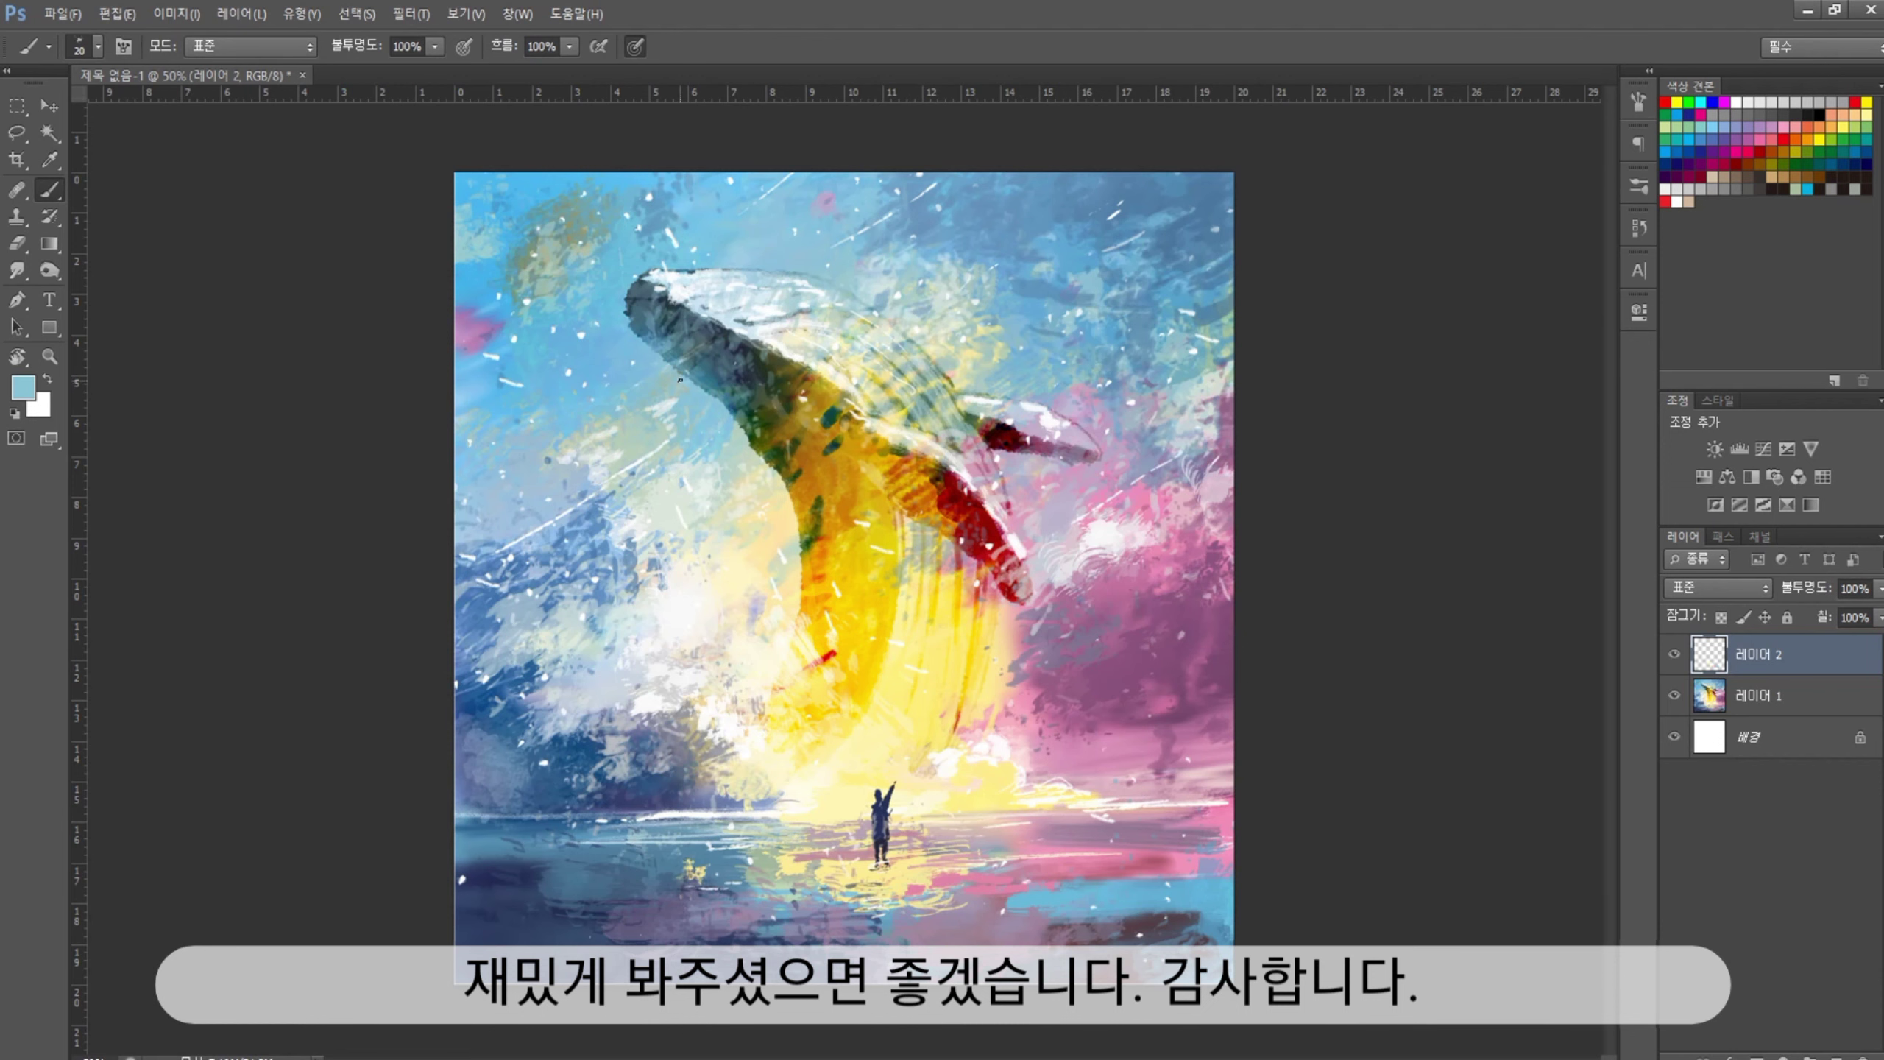
left_click(664, 277, "alt")
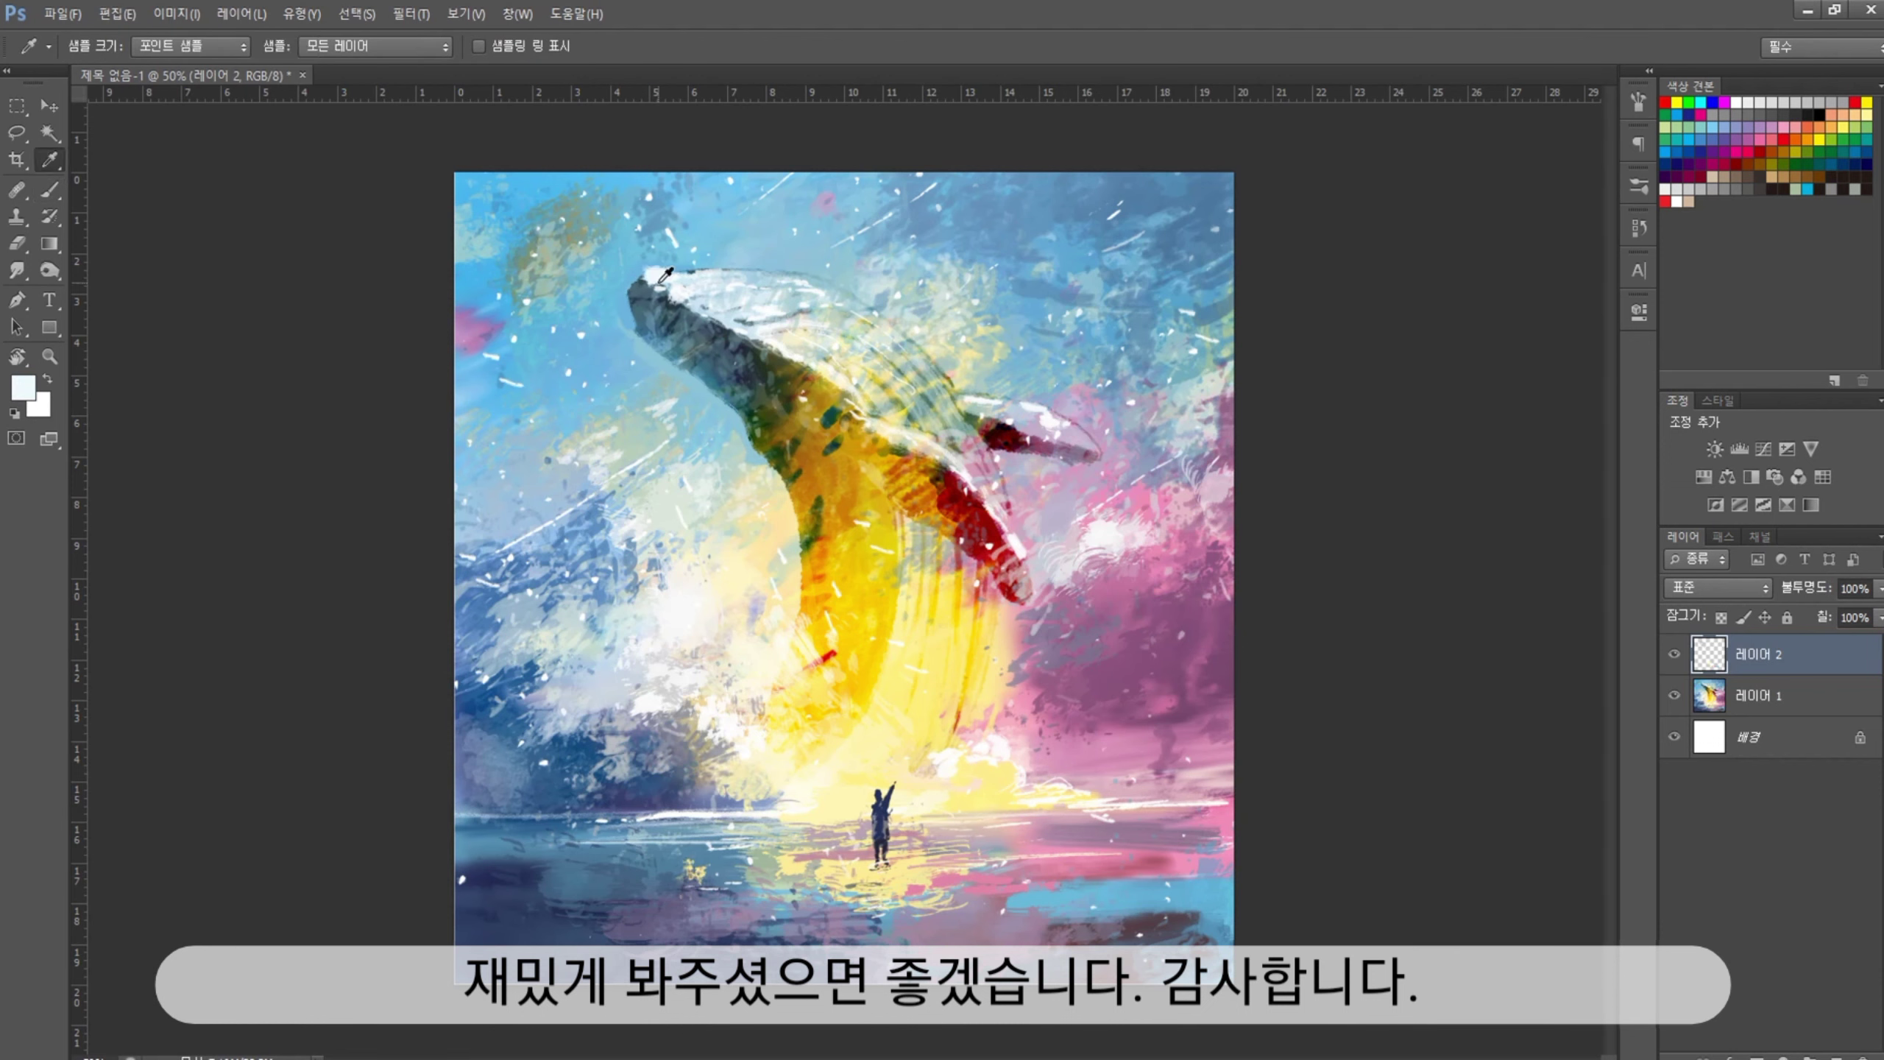
left_click(653, 252, "alt")
key("ctrl+minus")
Merge the two painting layers and apply Levels with input values 19 / 1.16 / 255
left_click(1743, 696, "ctrl")
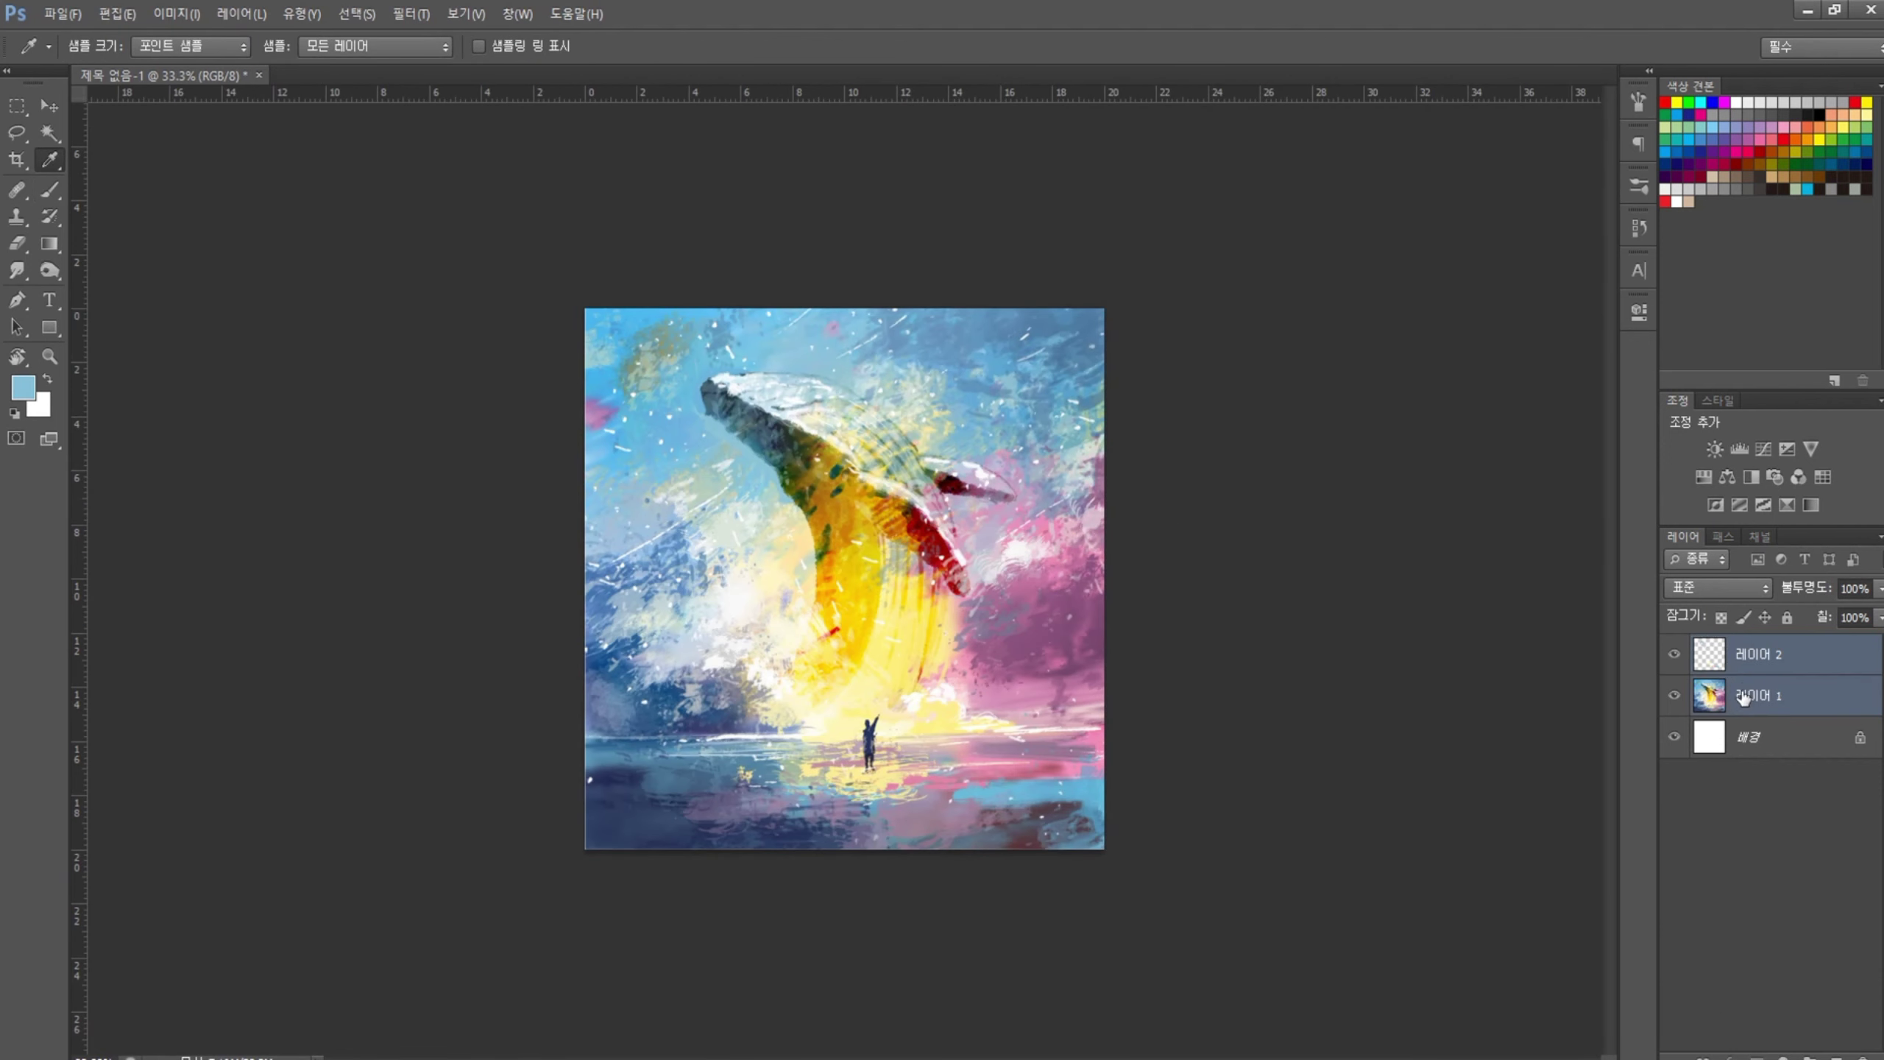
key("ctrl+e")
key("ctrl+l")
left_click_drag(1573, 416, 1561, 416)
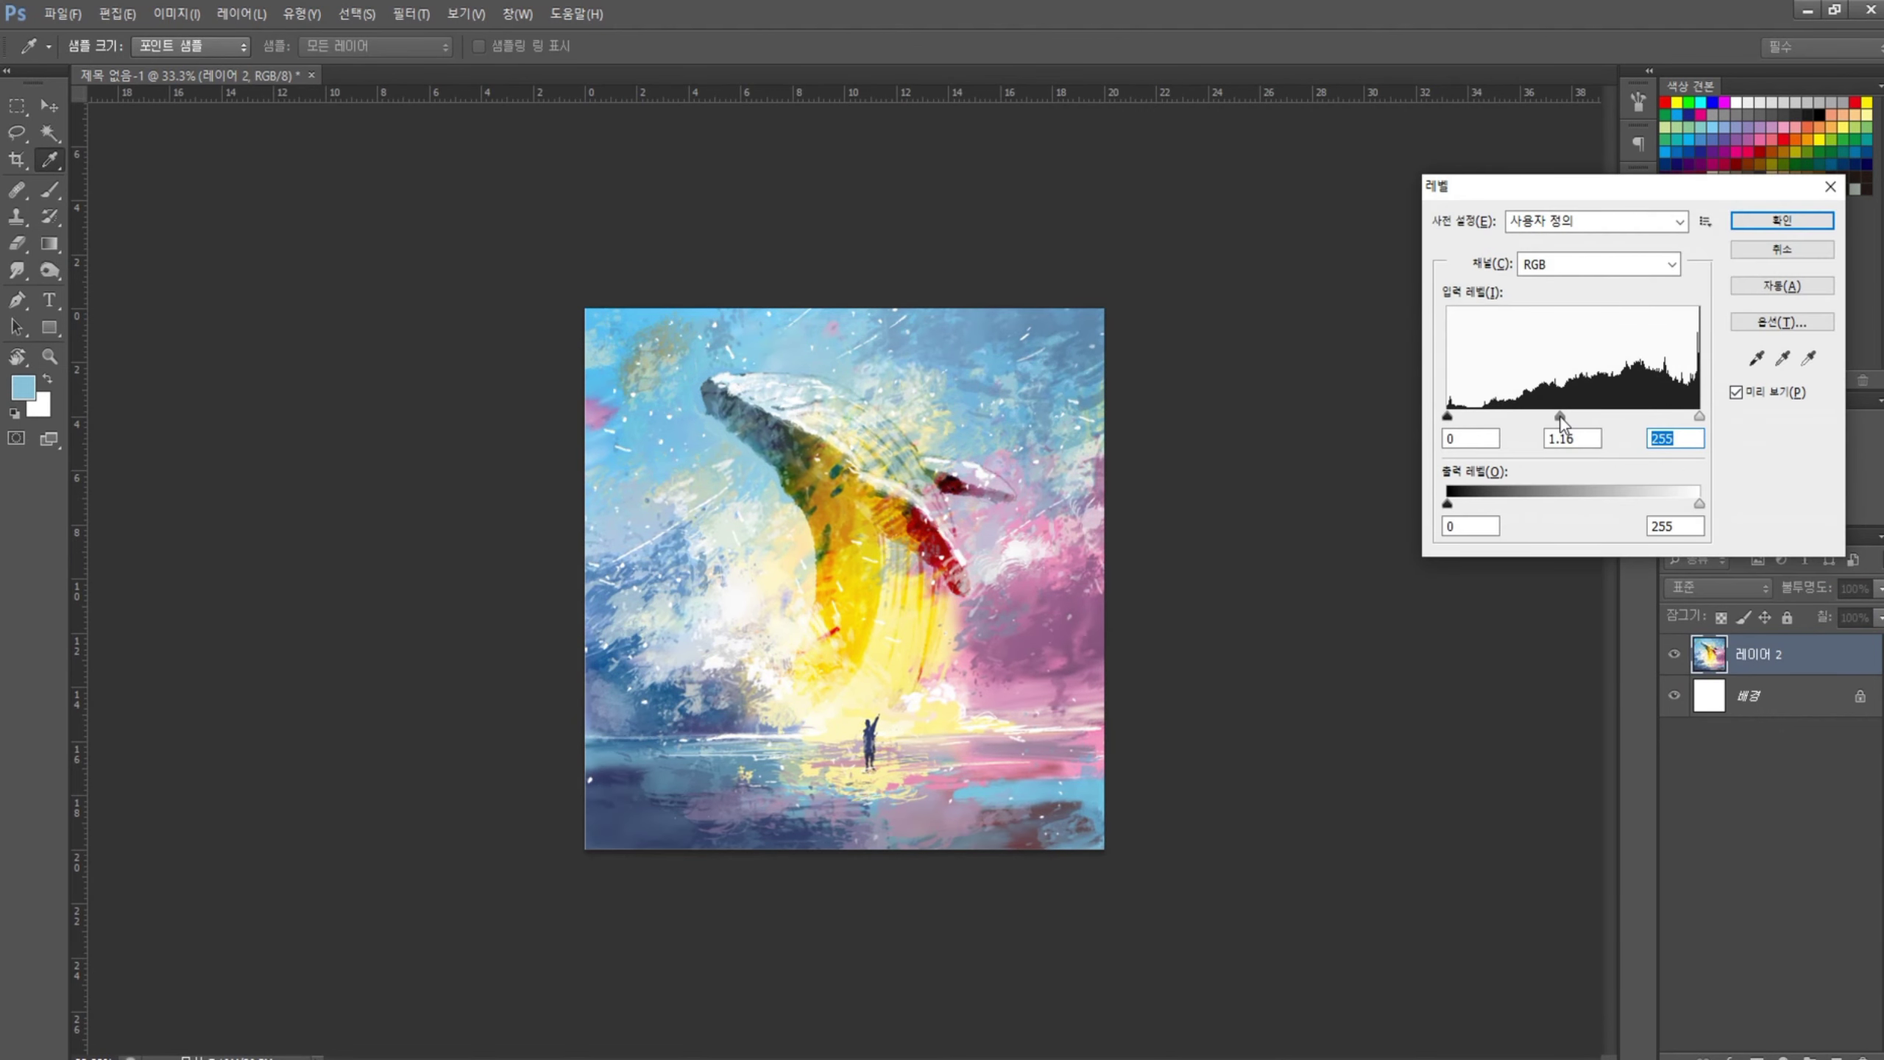
left_click_drag(1445, 416, 1466, 417)
key("Return")
Smudge the white splash left of the whale and, at size 200, the sky above its back
key("r")
left_click_drag(779, 549, 715, 625)
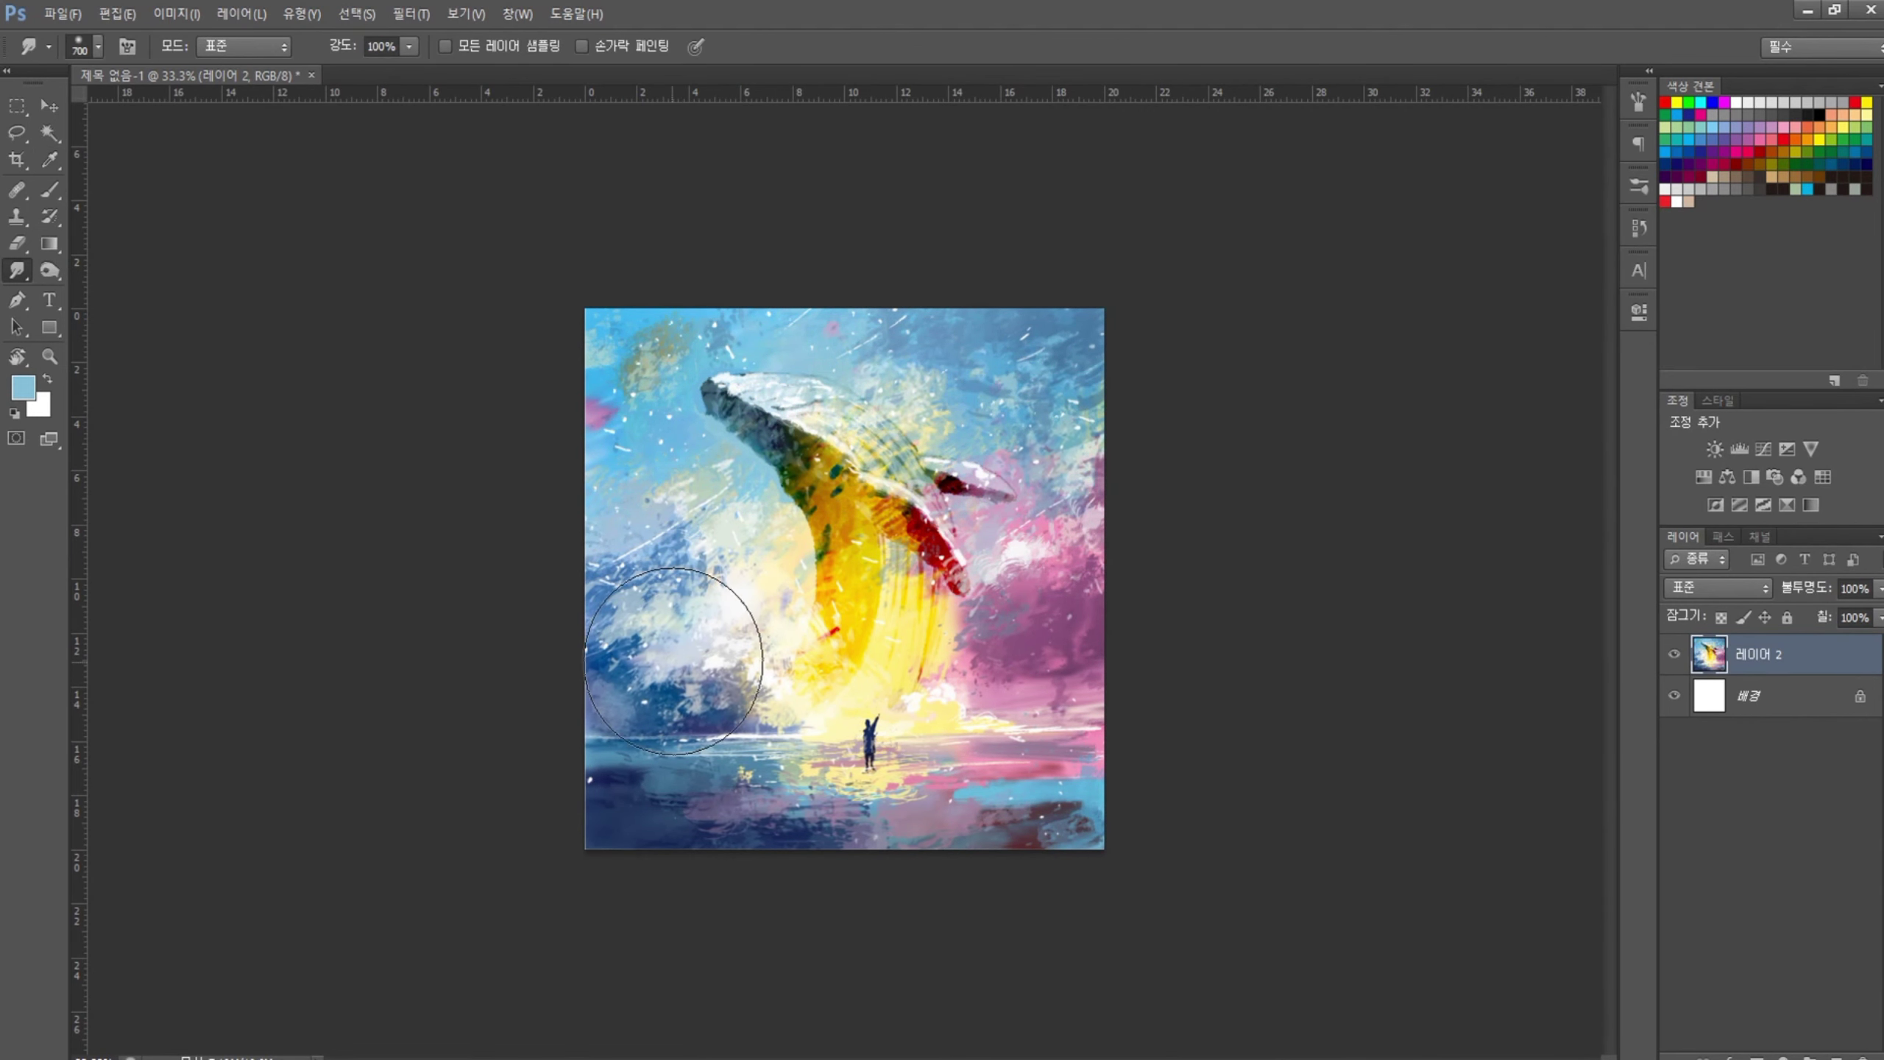
key("bracketright")
key("bracketright")
key("bracketright")
left_click_drag(953, 372, 825, 383)
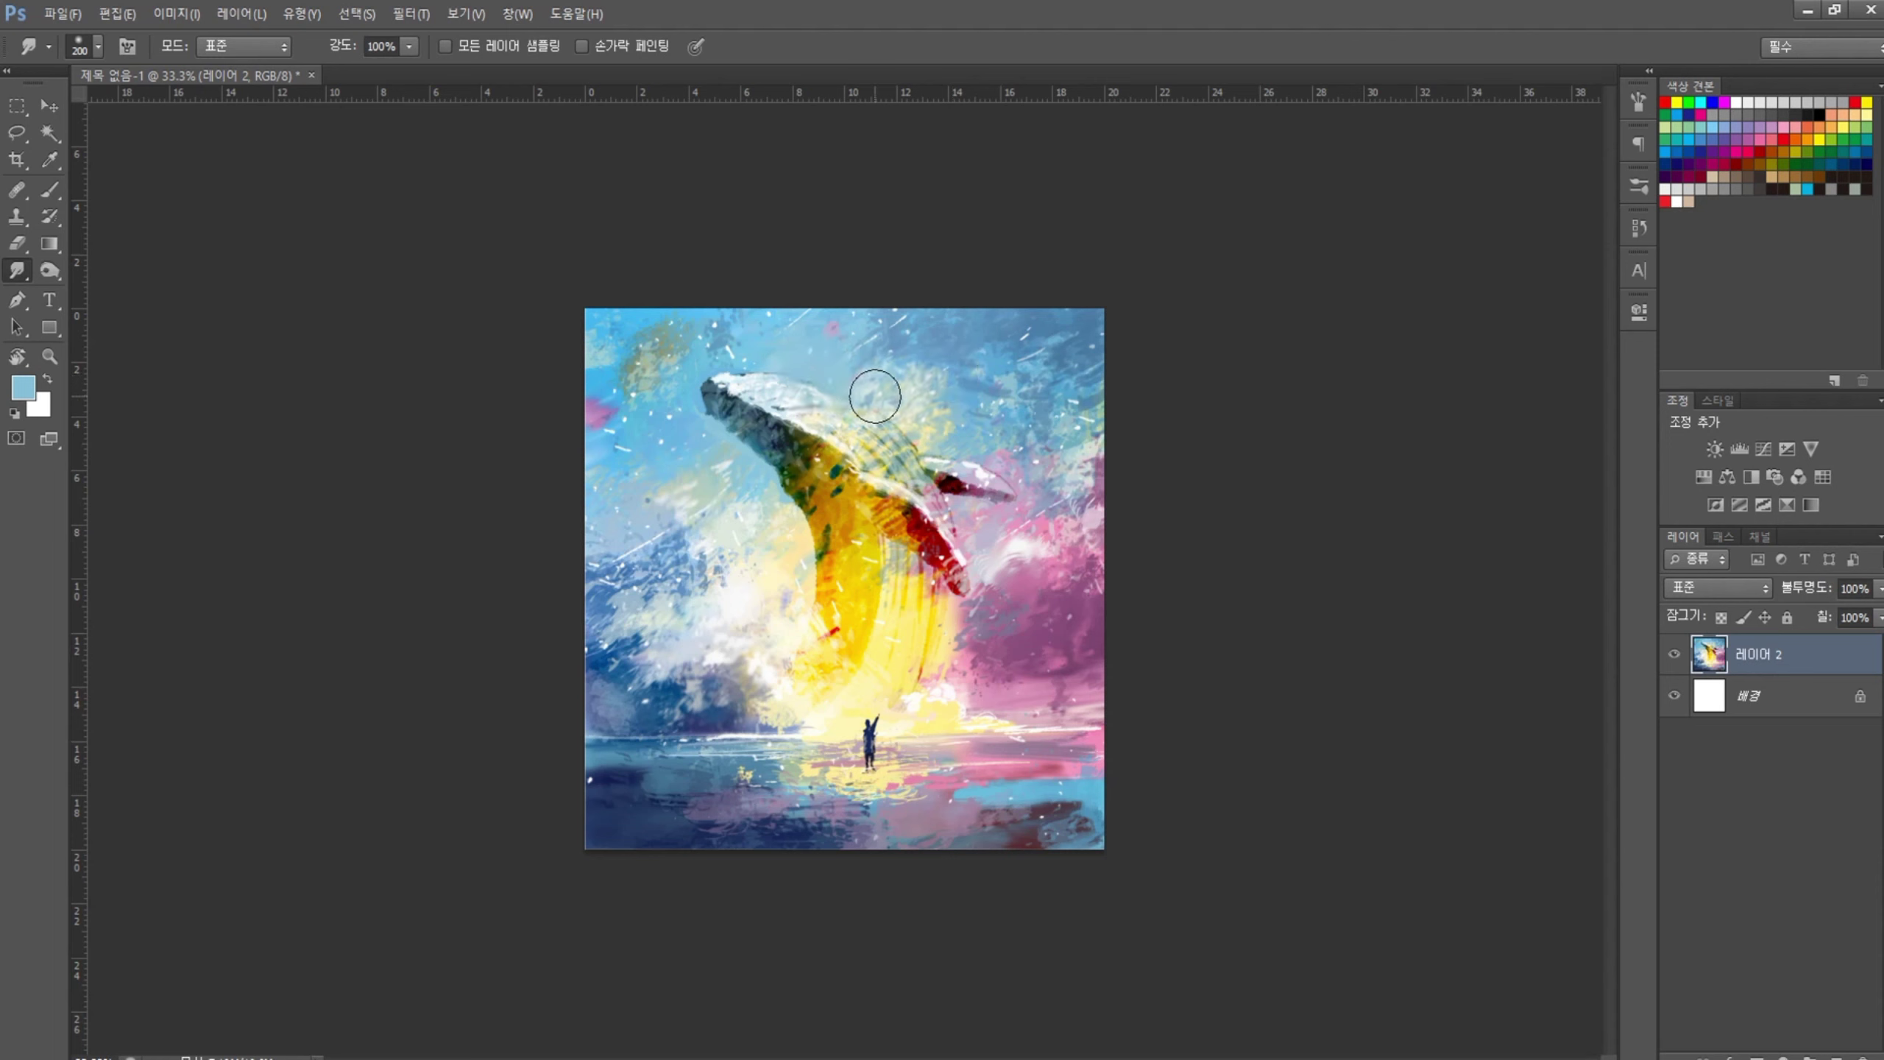
key("bracketleft")
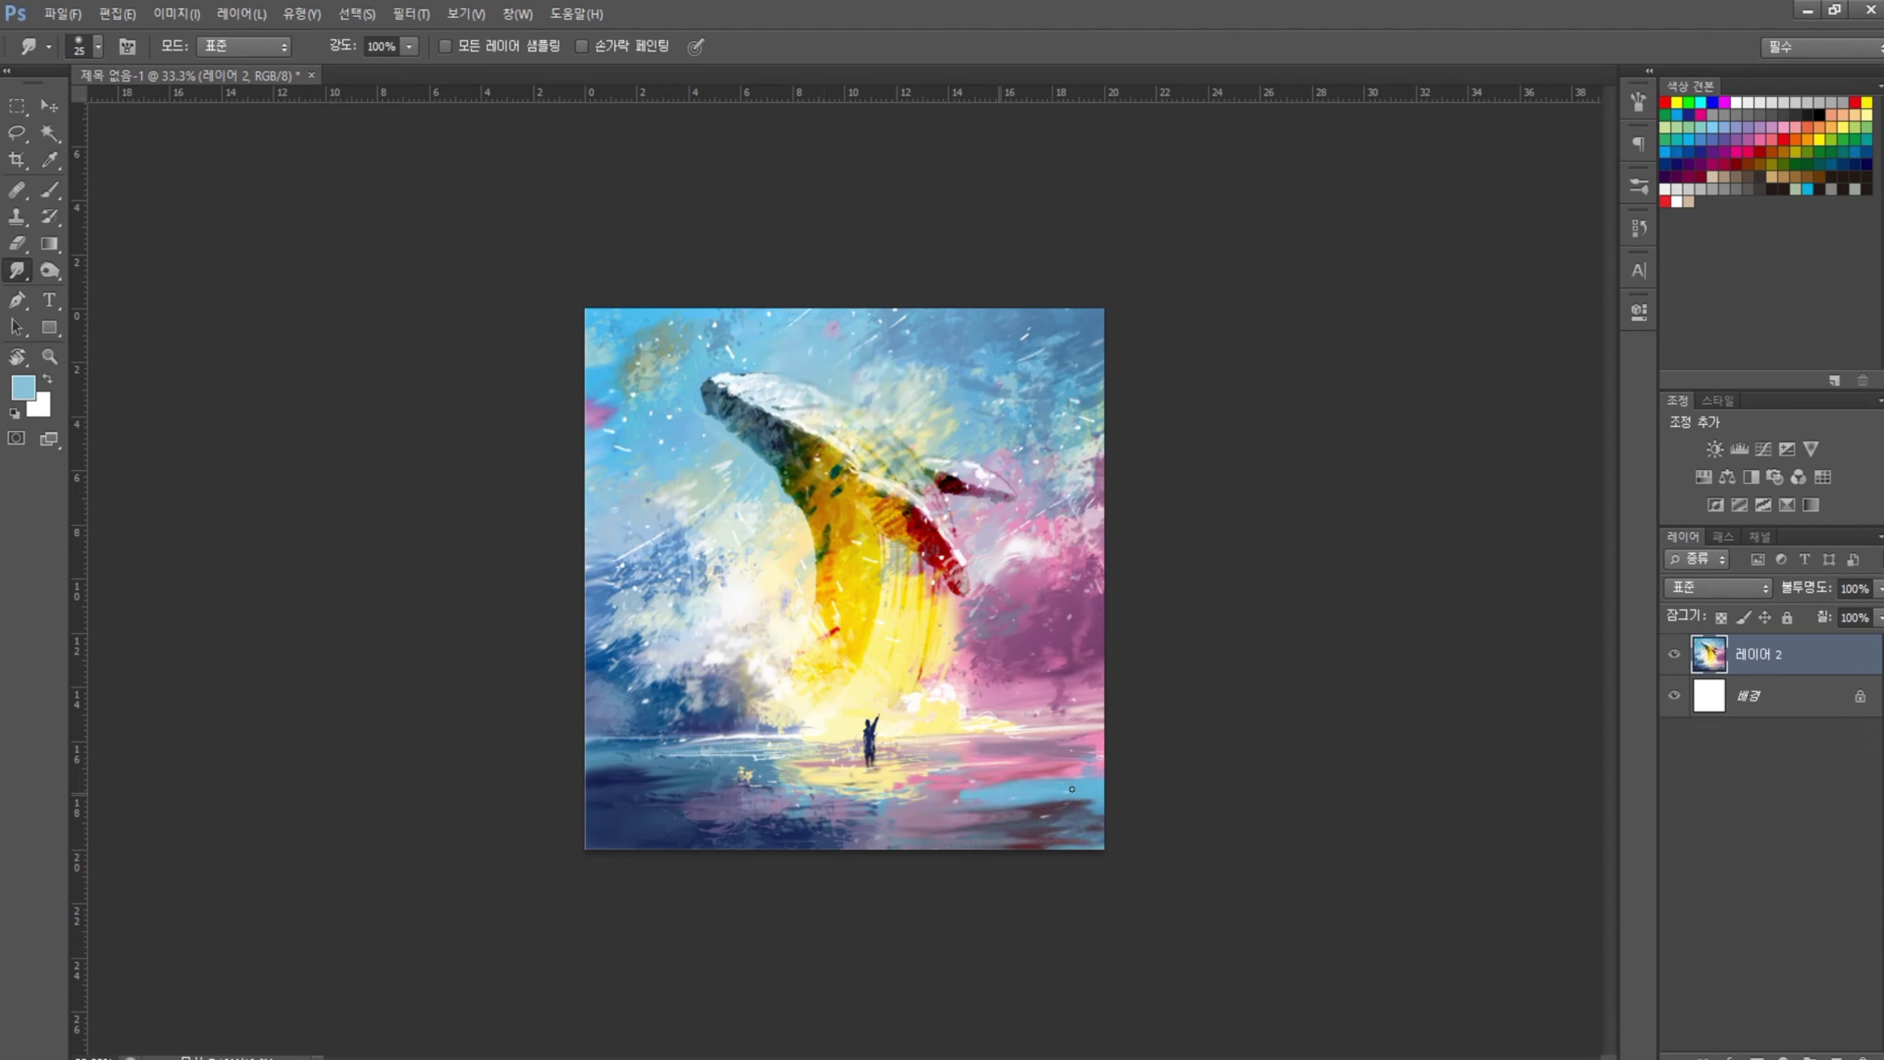
Sample white, dark olive, light blue and pink colours from the painting with the Brush
key("b")
left_click(809, 385, "alt")
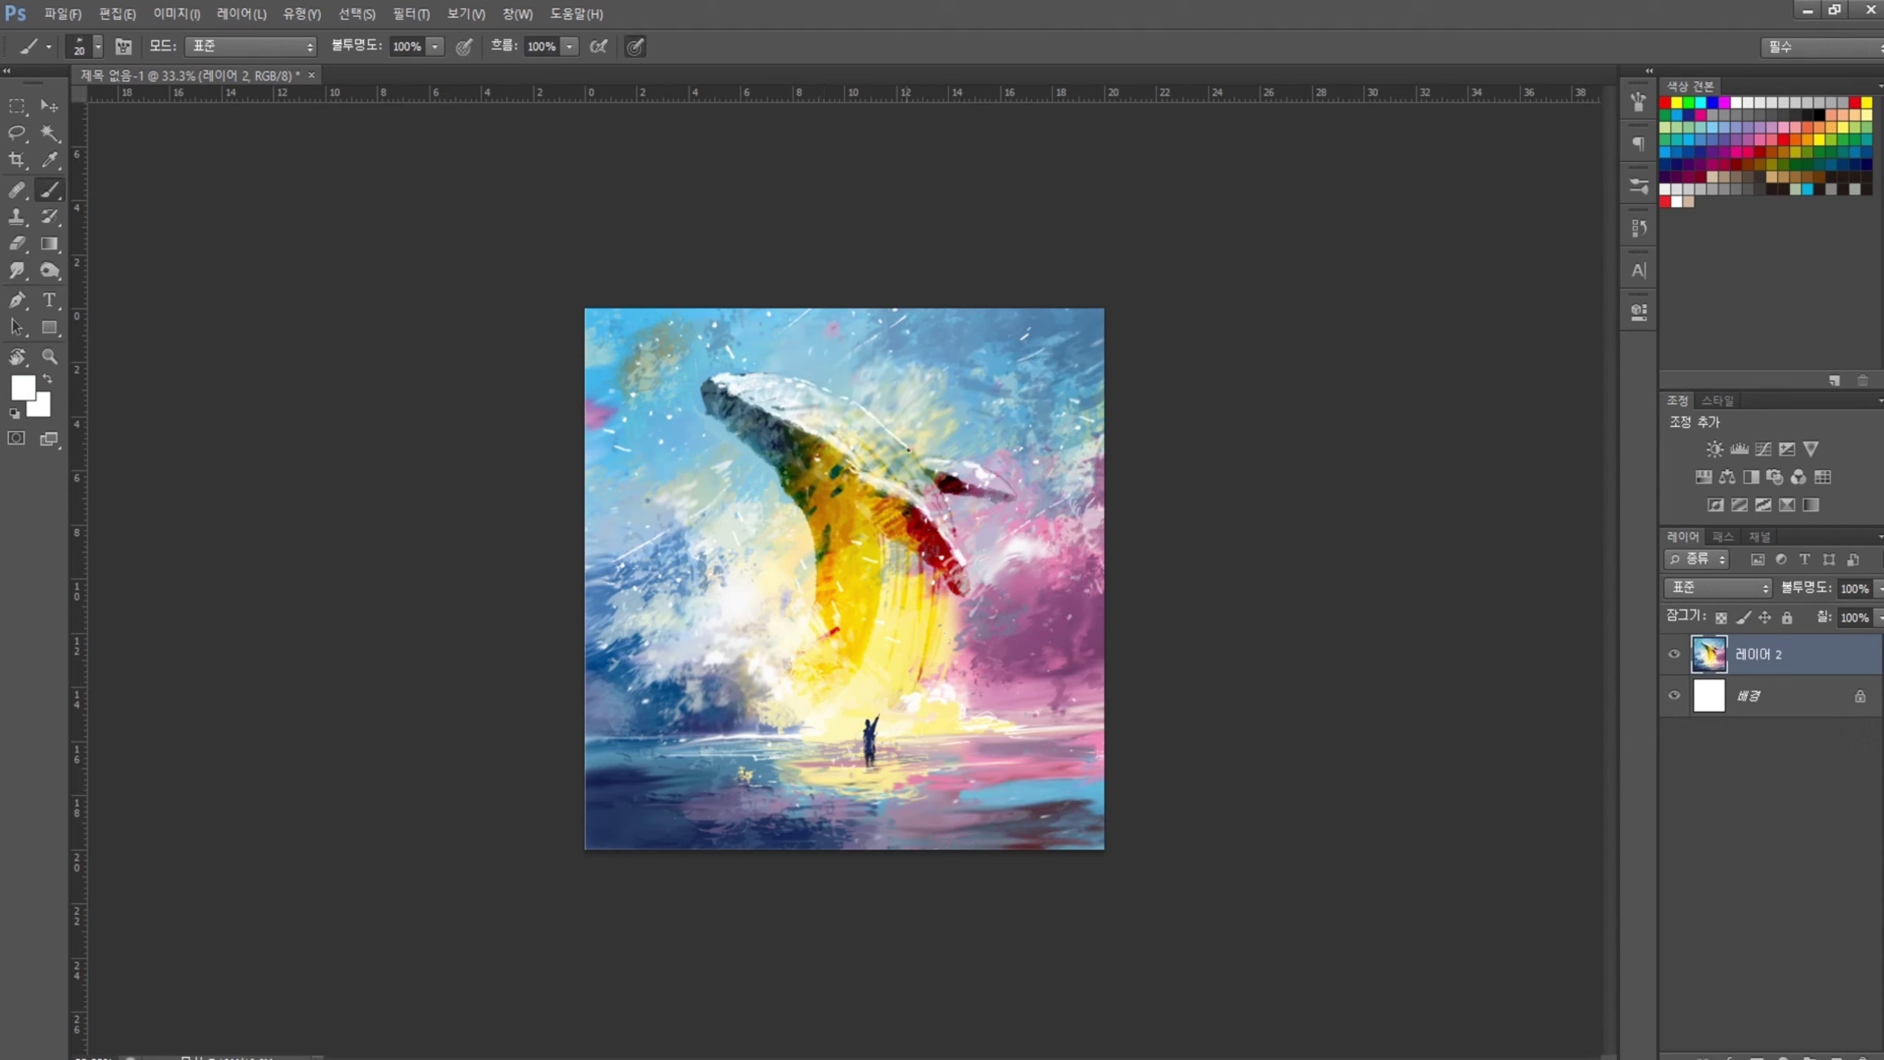
left_click(836, 471, "alt")
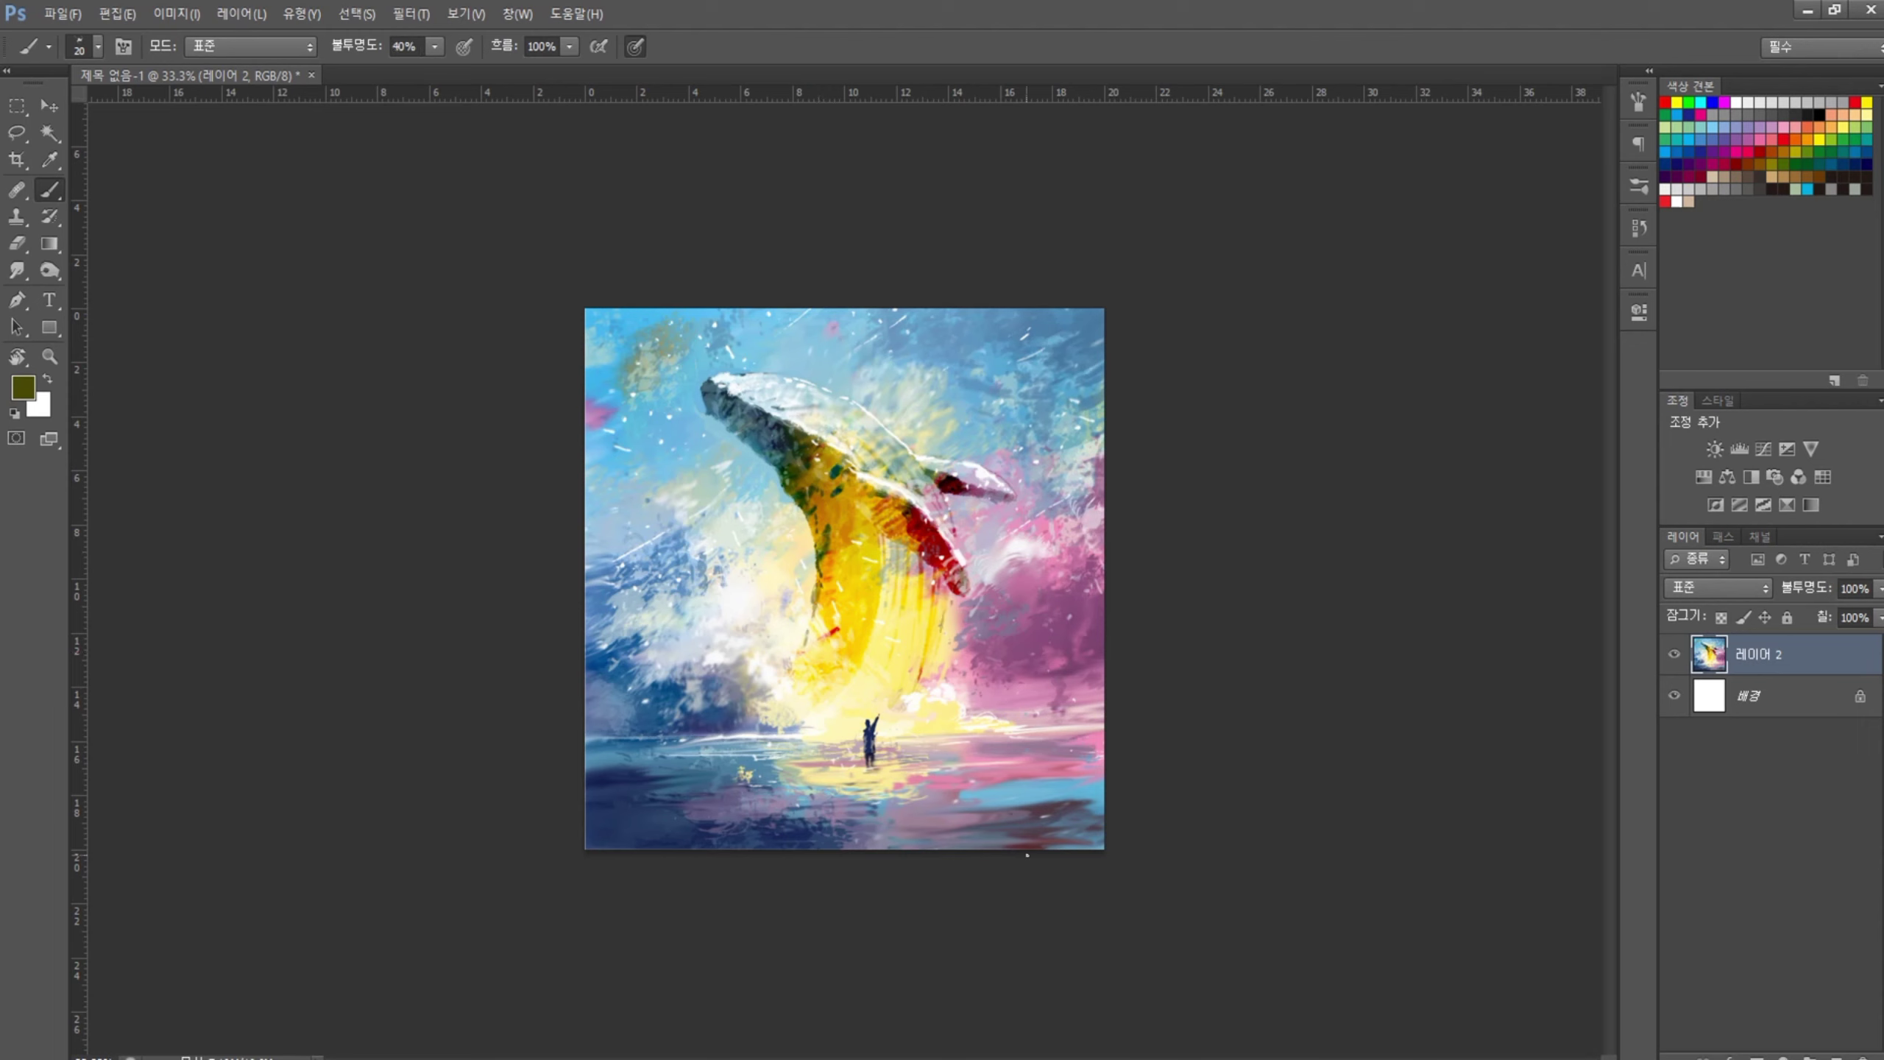
left_click(976, 332, "alt")
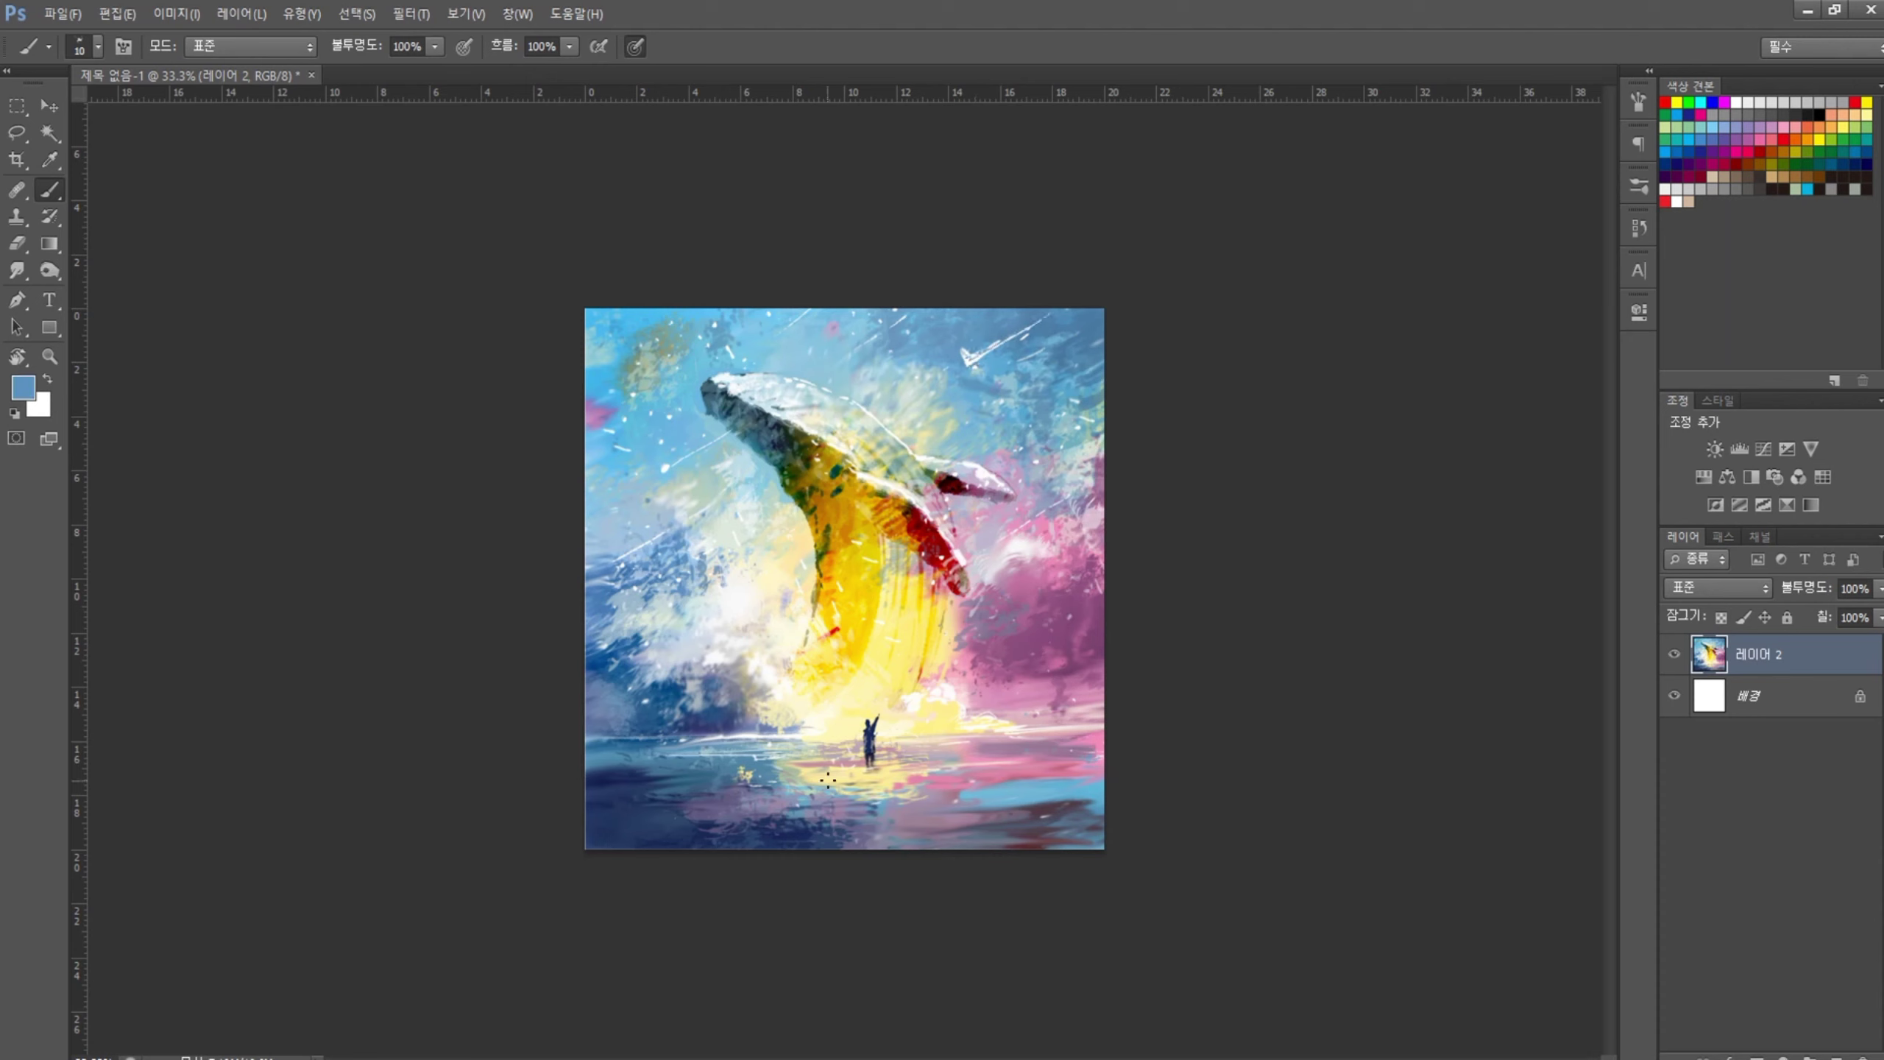
left_click(656, 804, "alt")
left_click(49, 271)
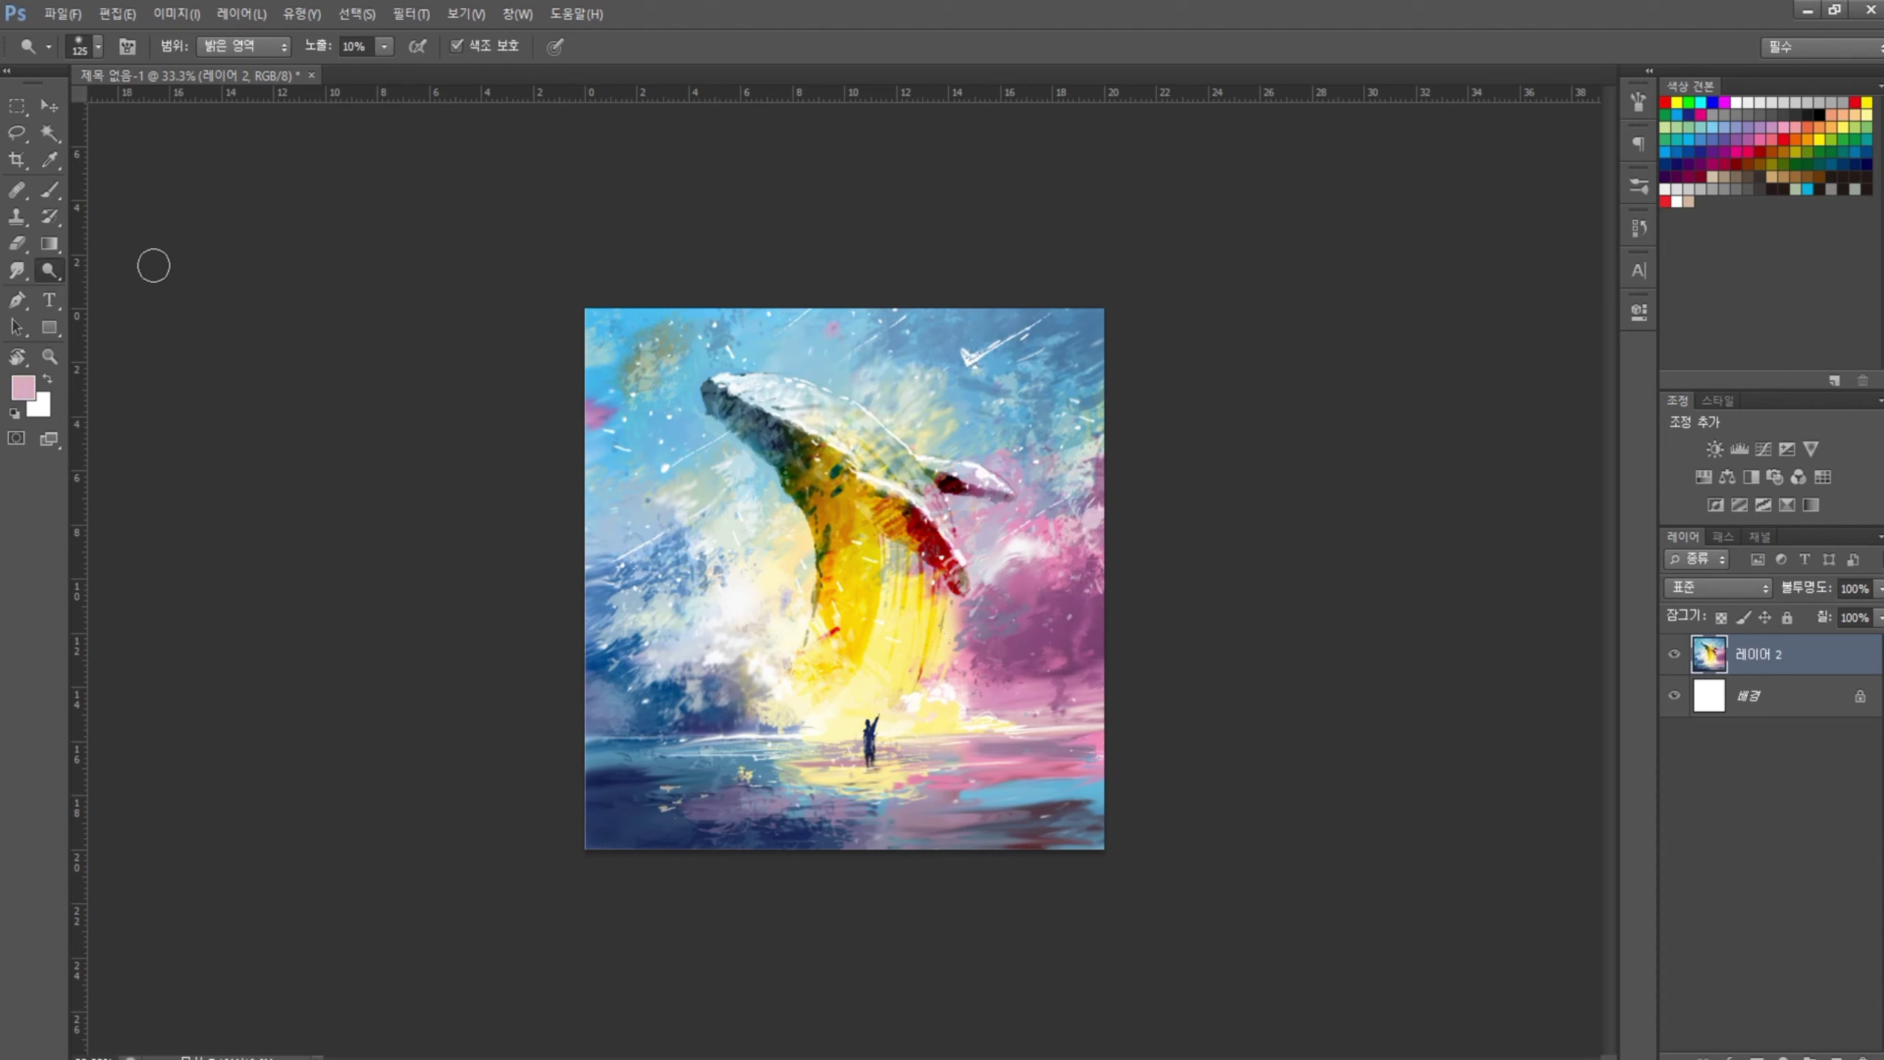